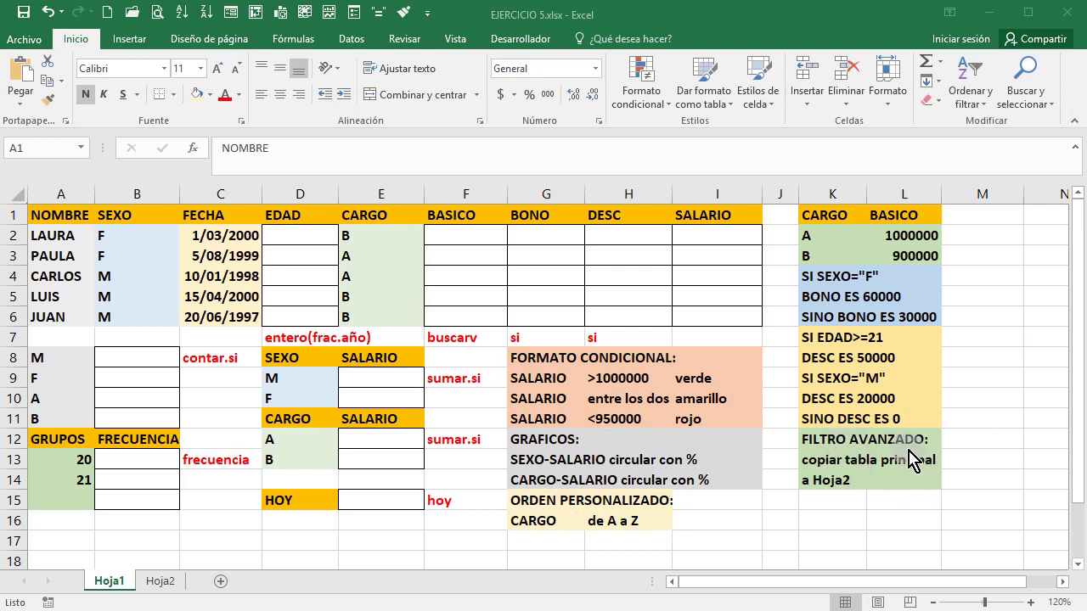
Review the advanced filter criteria on Hoja2 and return to the EDAD column on Hoja1.
{"action": "left_click", "coordinate": [163, 583]}
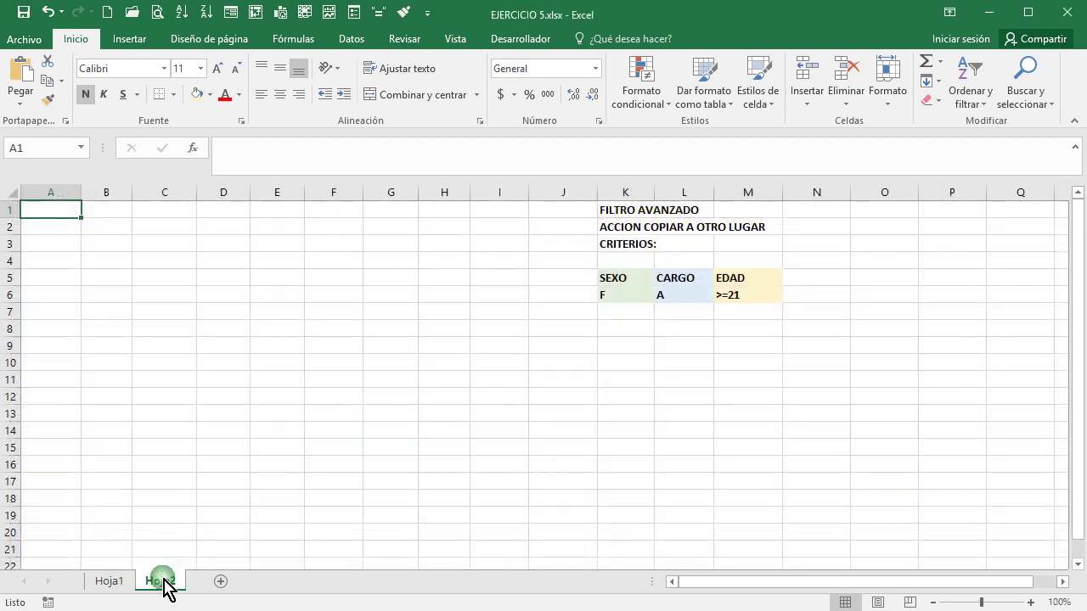
{"action": "left_click", "coordinate": [102, 585]}
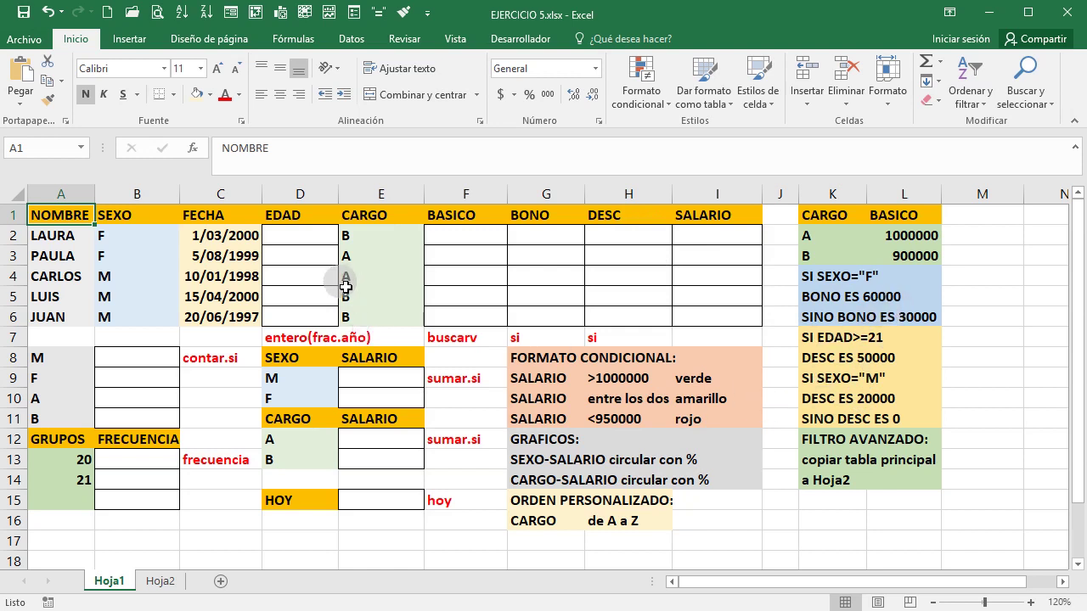
{"action": "left_click", "coordinate": [301, 244]}
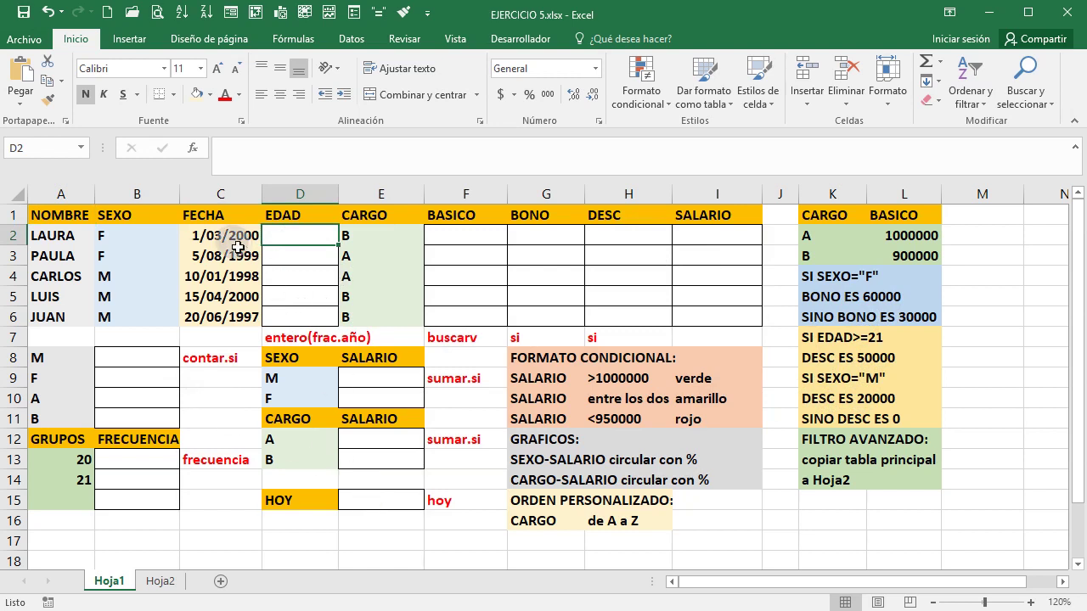
Enter the current date in cell E15 beside HOY with the formula =HOY().
{"action": "left_click", "coordinate": [389, 502]}
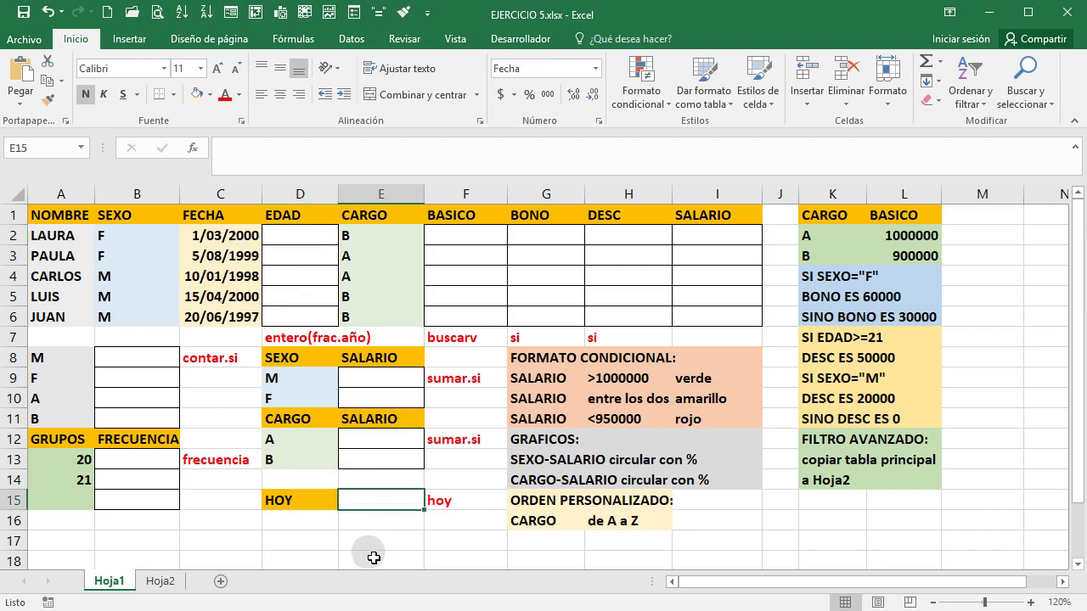
{"action": "type", "text": "="}
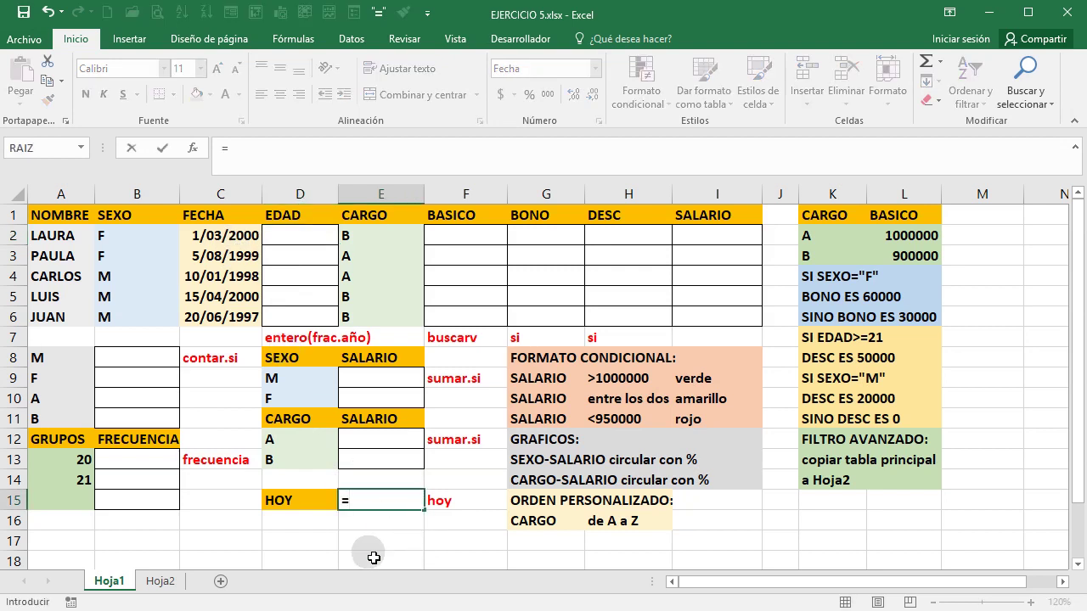
{"action": "type", "text": "HOY"}
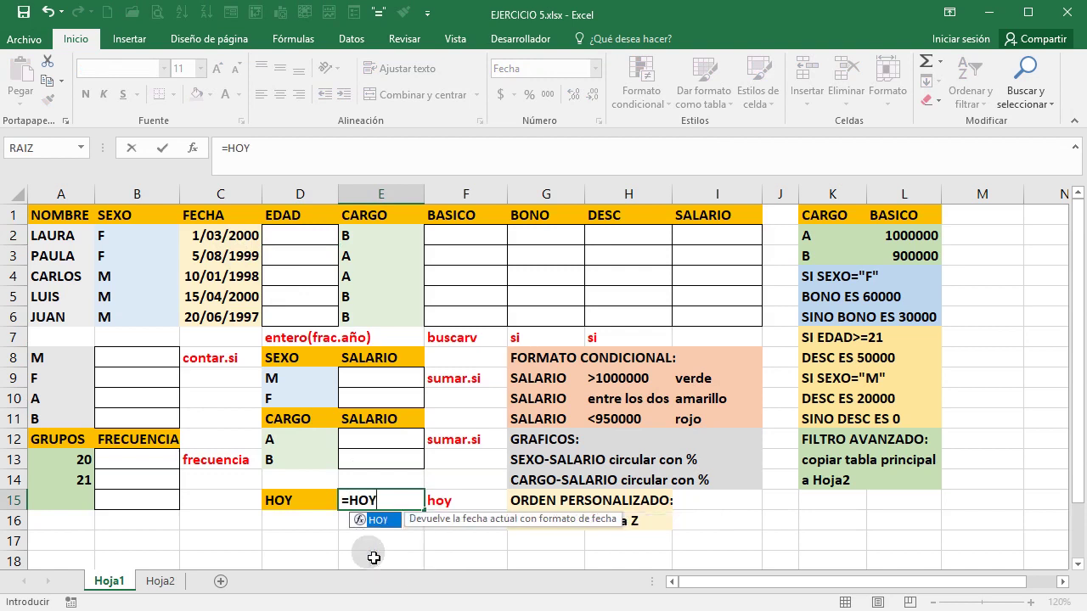
{"action": "type", "text": "("}
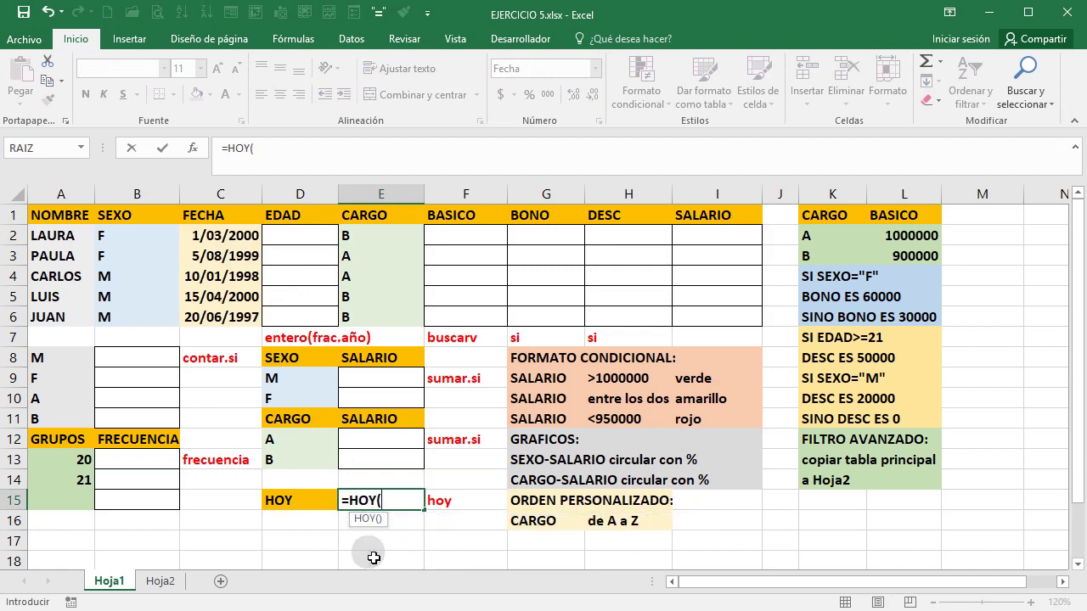
{"action": "type", "text": ")"}
{"action": "key", "text": "Return"}
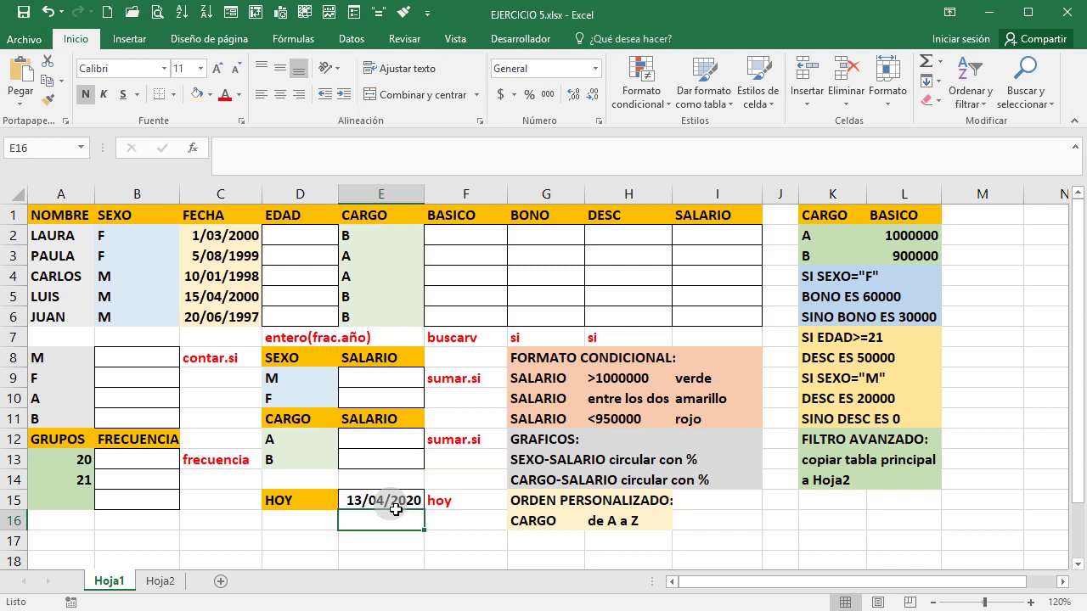
{"action": "left_click", "coordinate": [311, 249]}
{"action": "left_click", "coordinate": [316, 237]}
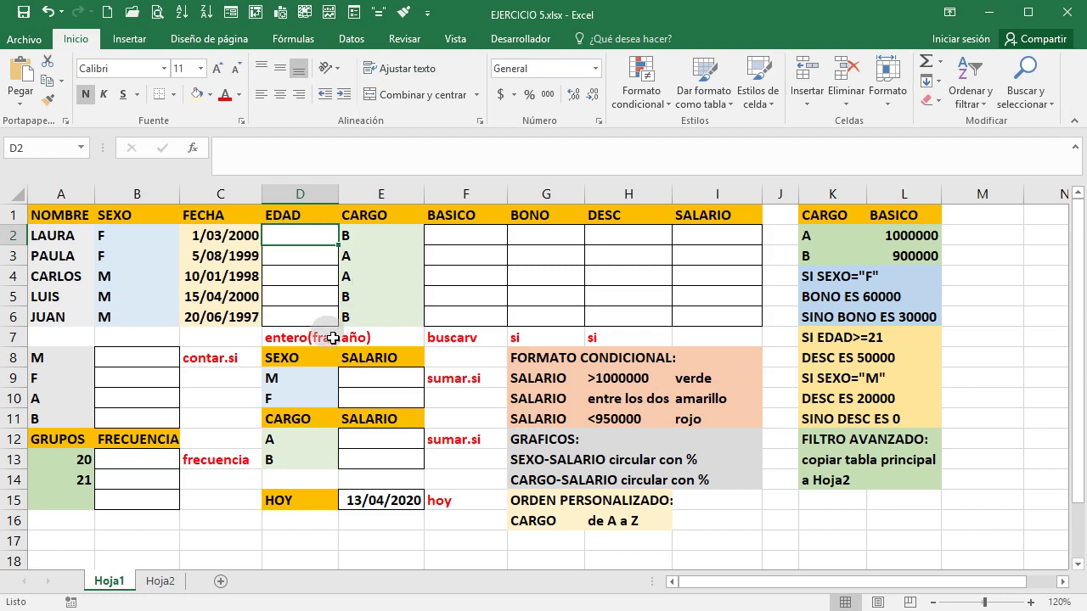
{"action": "left_click", "coordinate": [358, 345]}
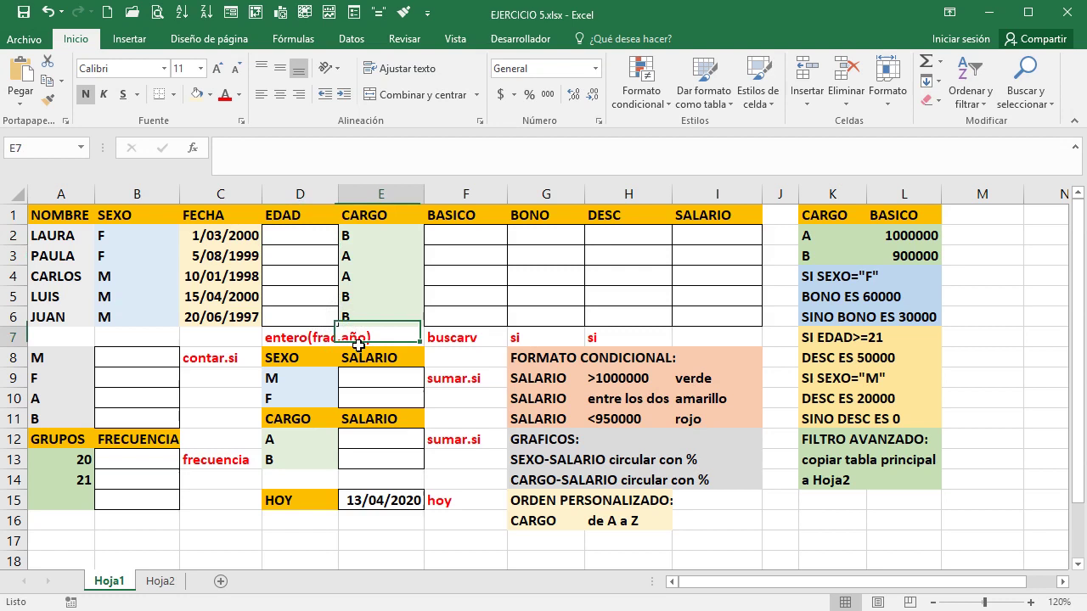
{"action": "left_click", "coordinate": [296, 343]}
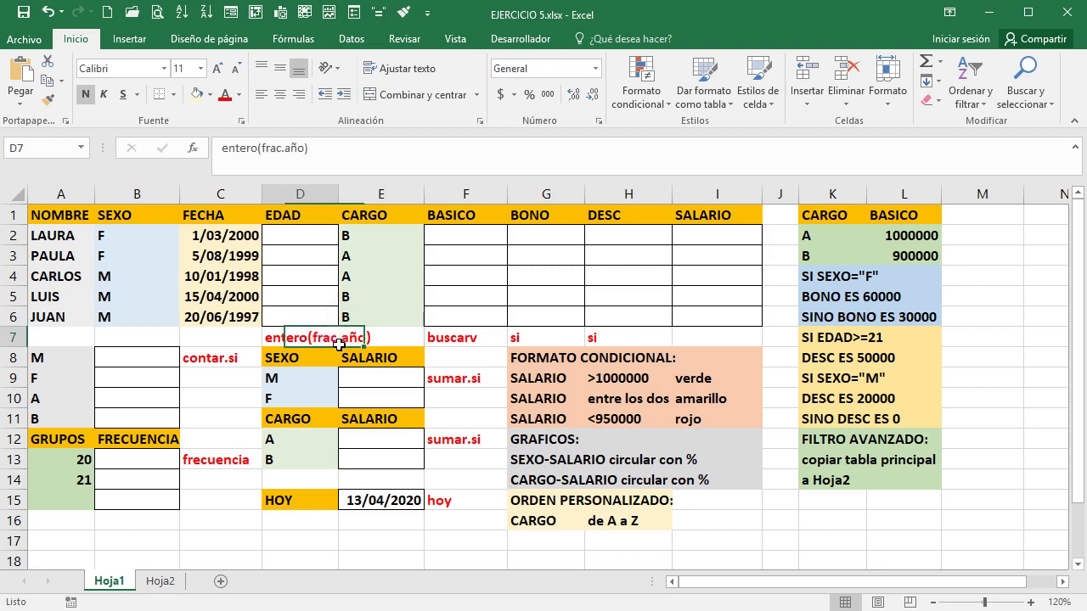
{"action": "left_click", "coordinate": [234, 345]}
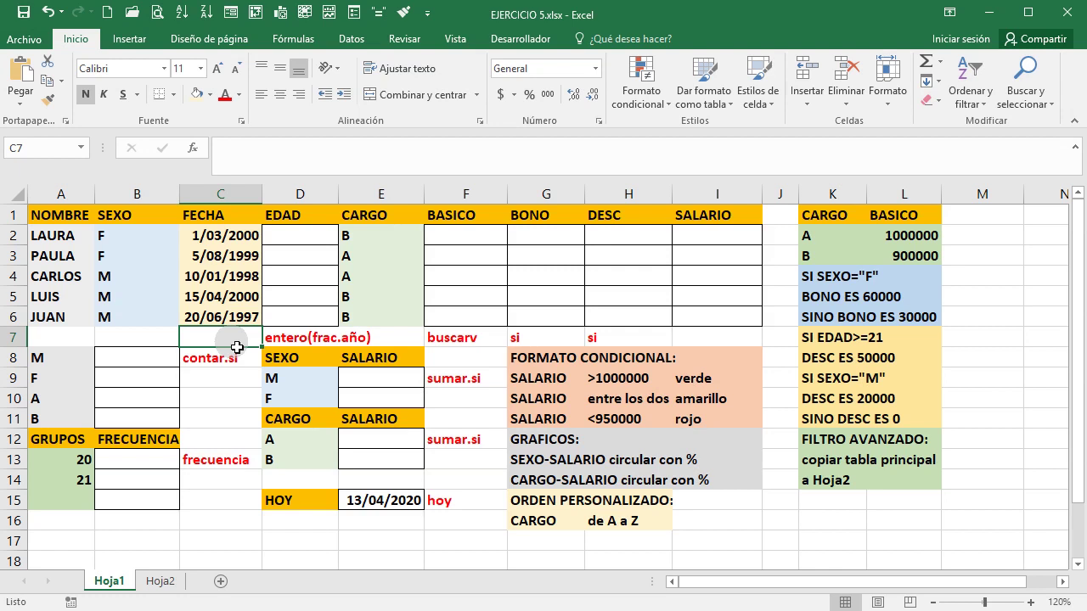
Calculate the first age in cell D2 with the formula =ENTERO(FRAC.AÑO(C2;E15)).
{"action": "left_click", "coordinate": [273, 236]}
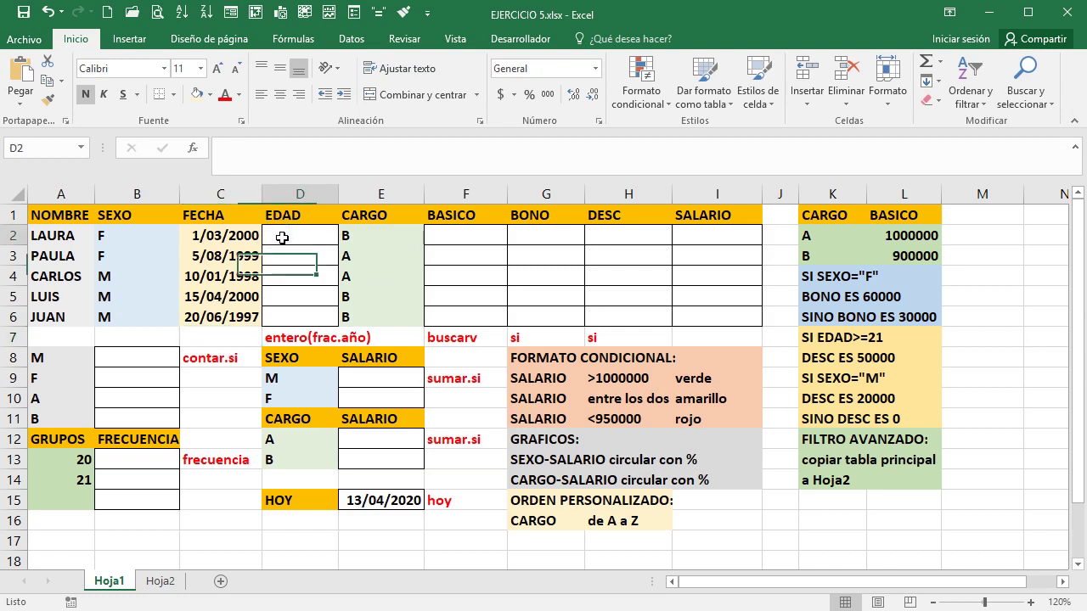
{"action": "type", "text": "="}
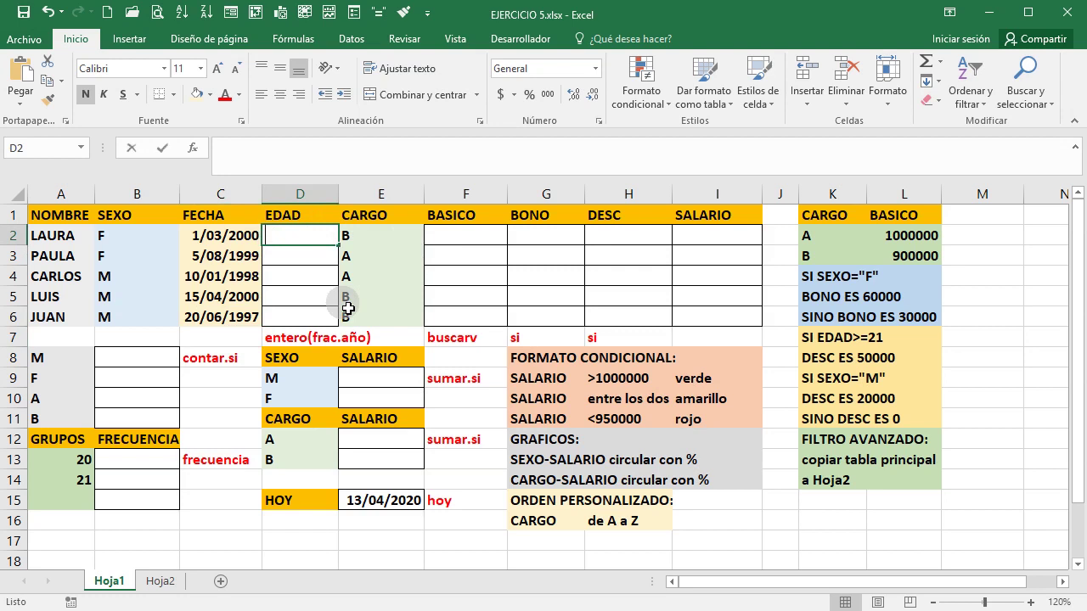
{"action": "type", "text": "ENETE"}
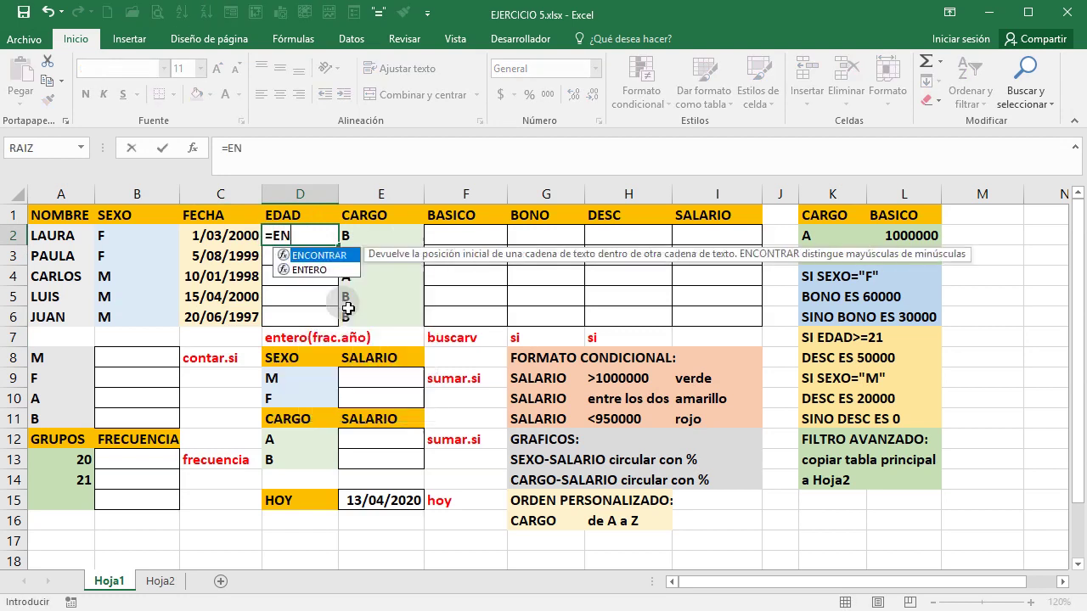
{"action": "key", "text": "BackSpace"}
{"action": "key", "text": "BackSpace"}
{"action": "key", "text": "BackSpace"}
{"action": "type", "text": "TERO("}
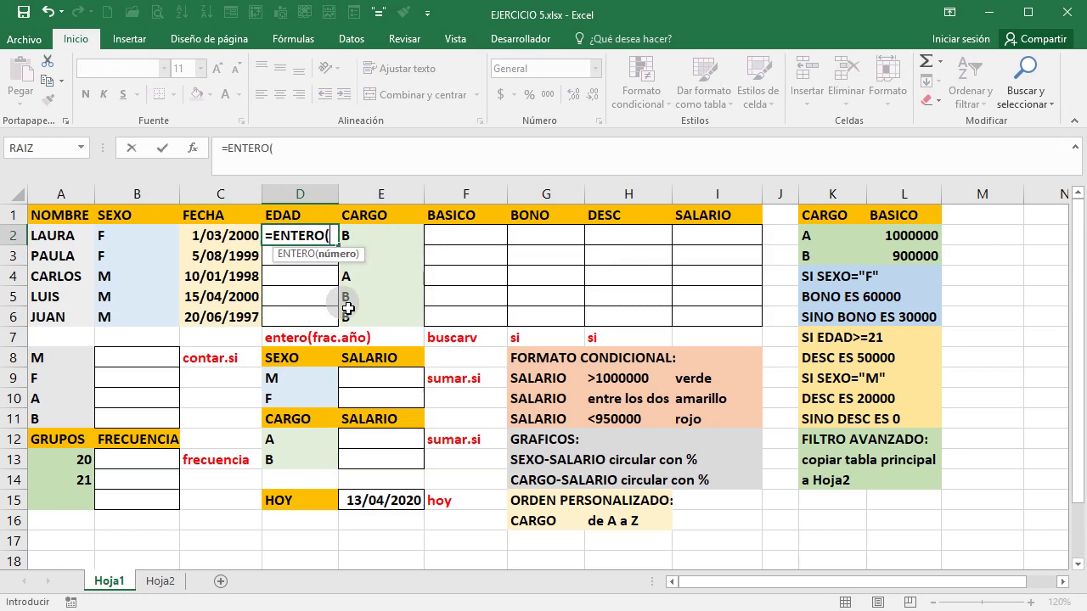
{"action": "type", "text": "FRA"}
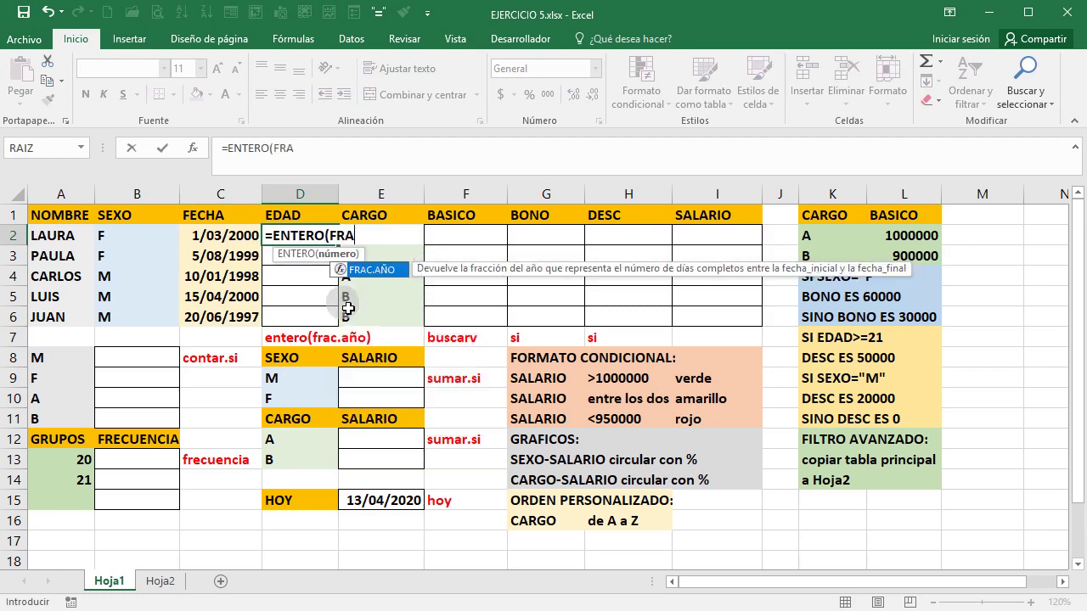
{"action": "type", "text": "C.AÑO("}
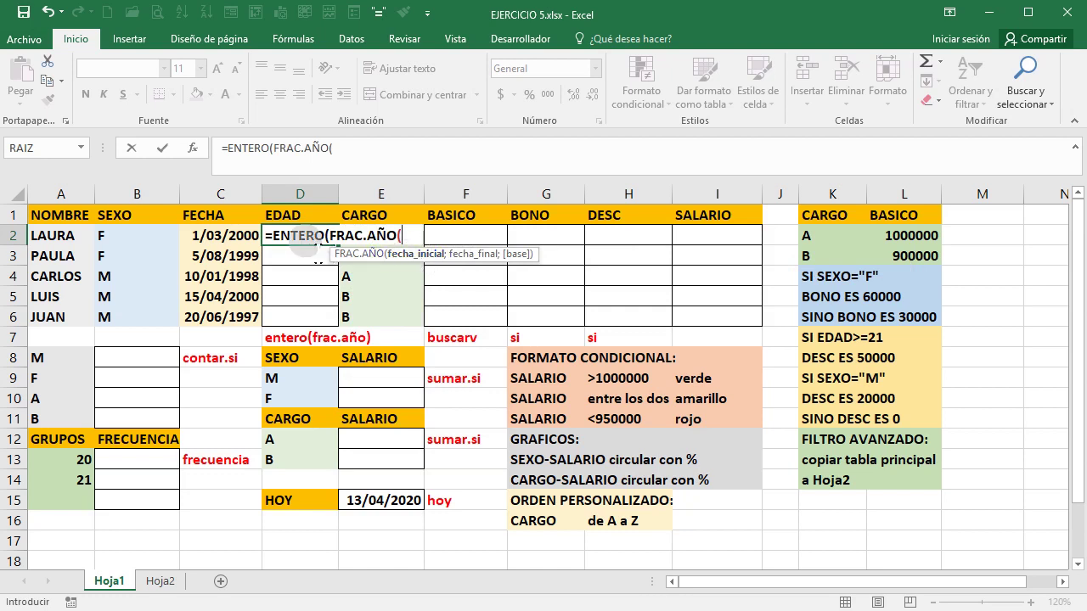
{"action": "left_click", "coordinate": [229, 240]}
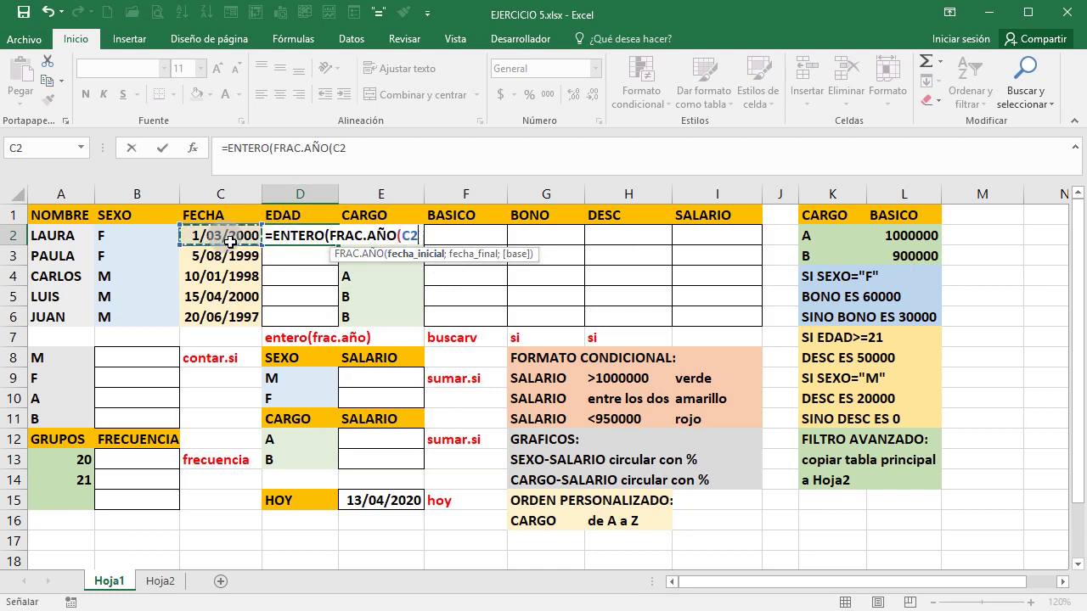
{"action": "type", "text": ";"}
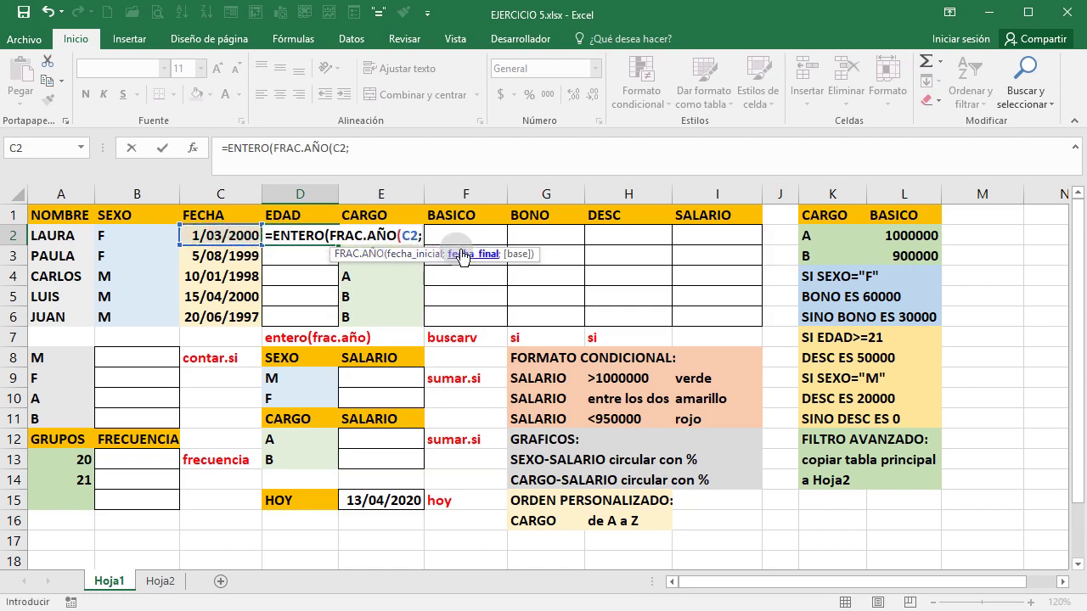
{"action": "left_click", "coordinate": [386, 506]}
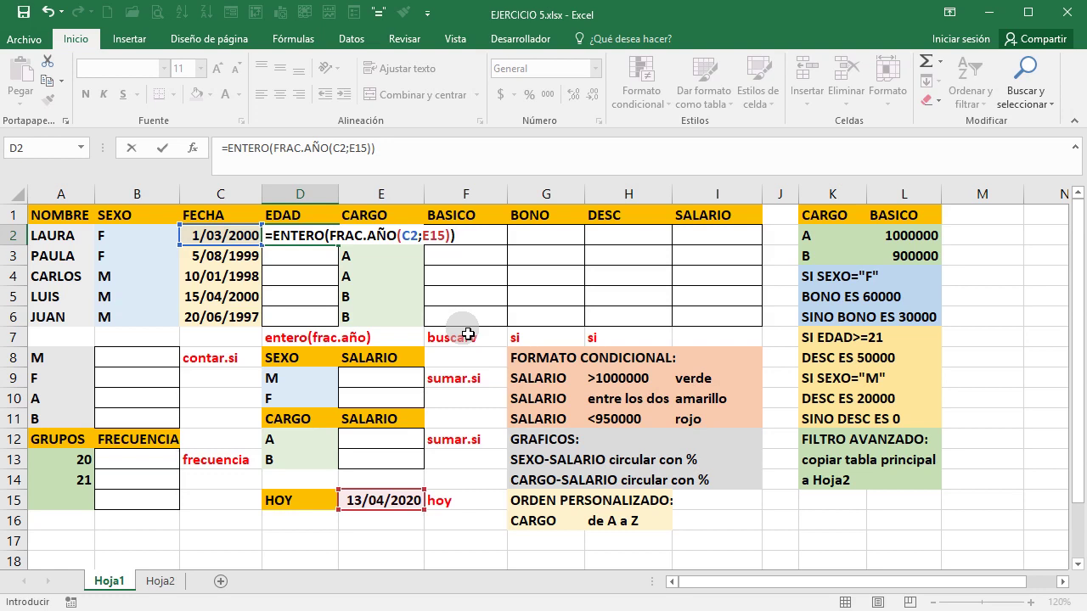
{"action": "key", "text": "Return"}
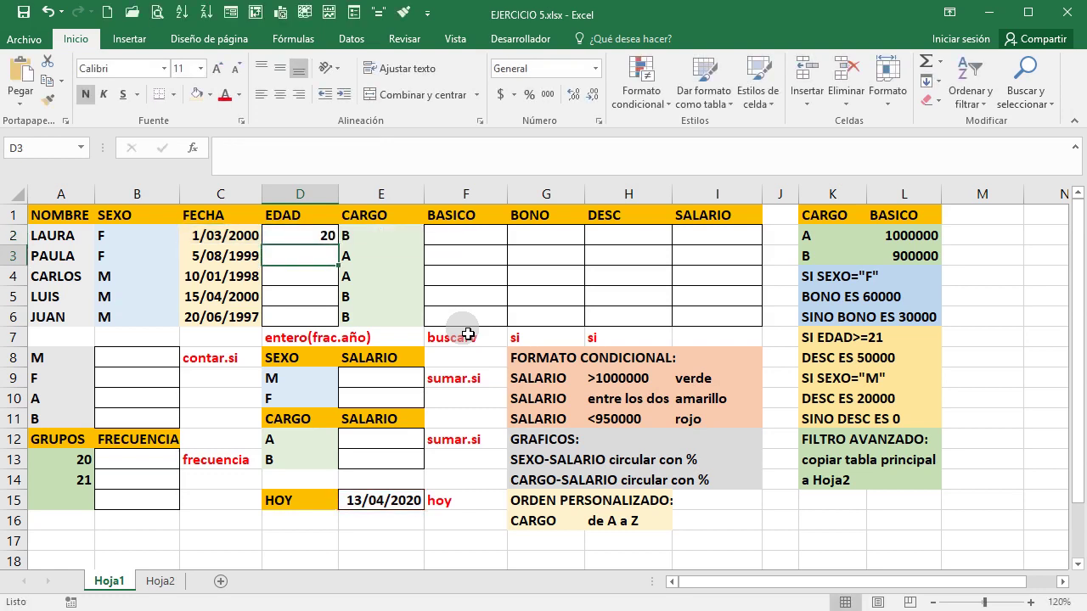
Try to fill the D2 age formula down through D6, and undo the fill.
{"action": "left_click", "coordinate": [226, 238]}
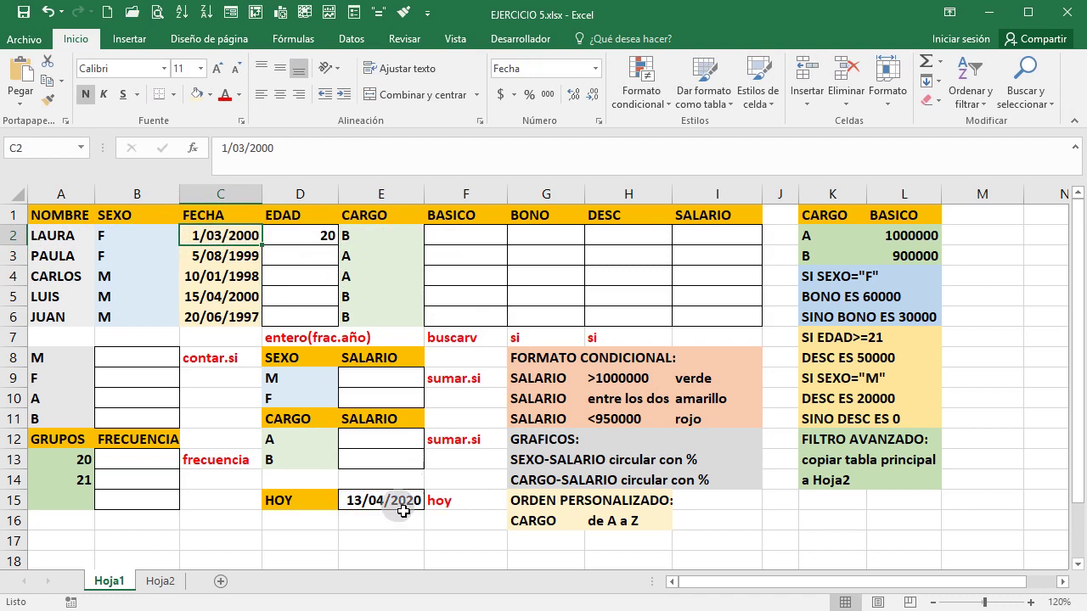
{"action": "left_click", "coordinate": [323, 236]}
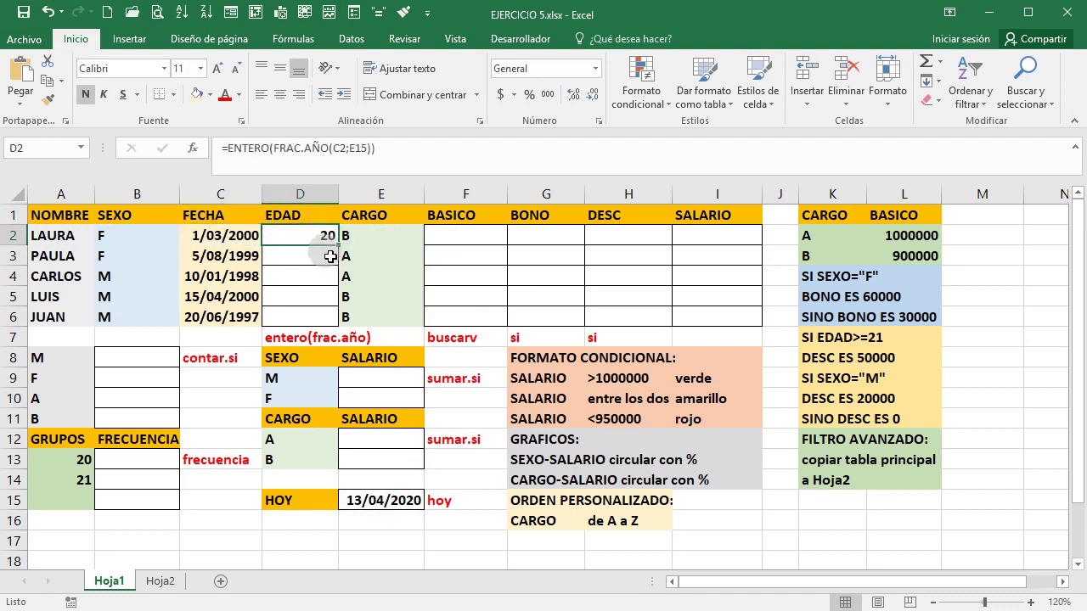
{"action": "left_click_drag", "start_coordinate": [343, 252], "coordinate": [342, 335]}
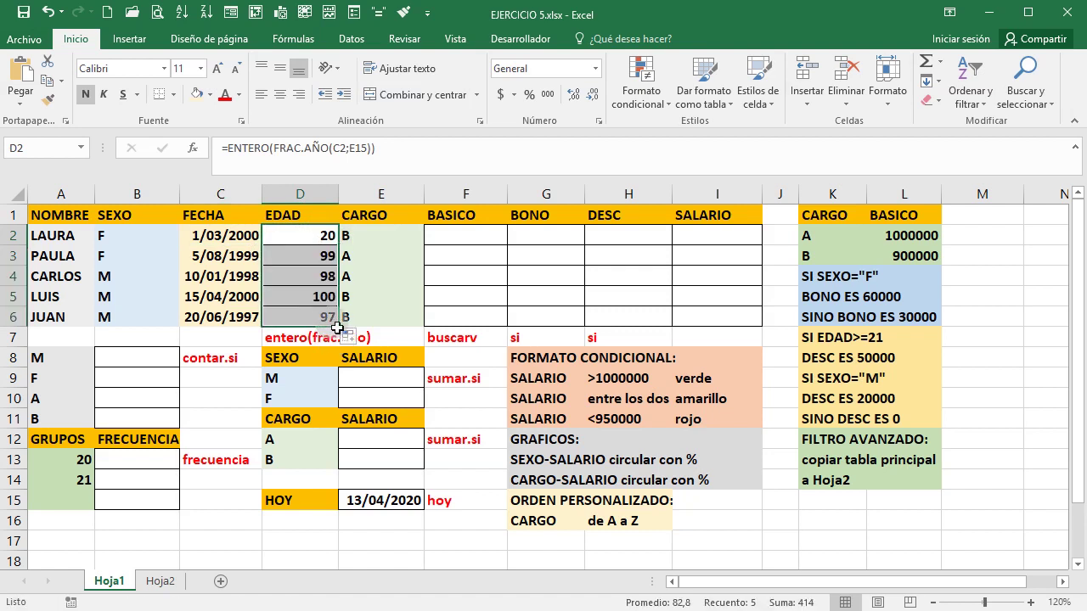
{"action": "key", "text": "ctrl+z"}
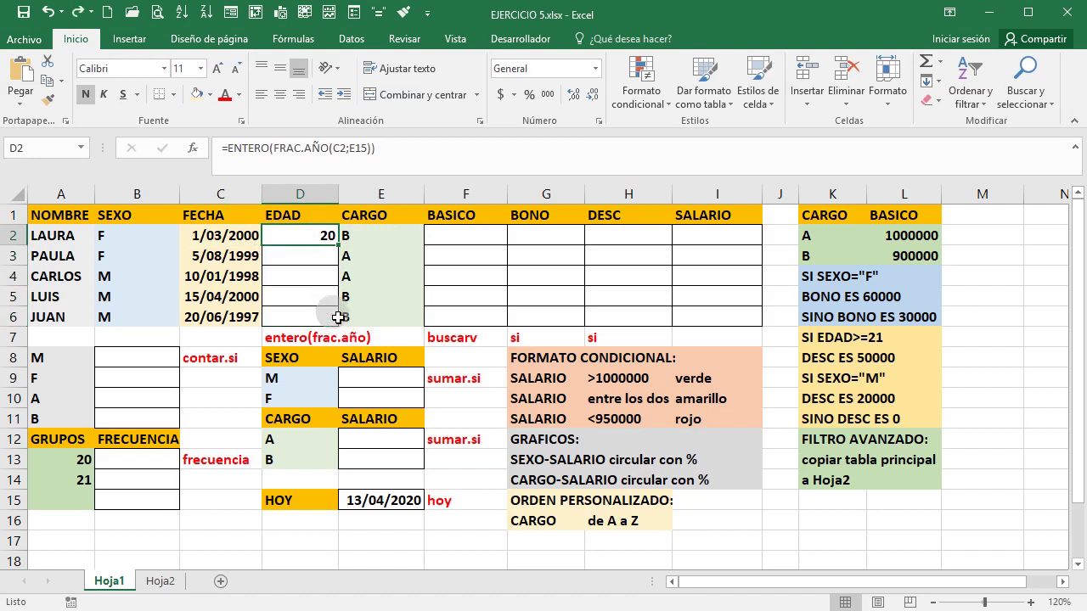
Make the E15 reference in the D2 age formula absolute as $E$15, and fill the formula down through D6.
{"action": "double_click", "coordinate": [316, 237]}
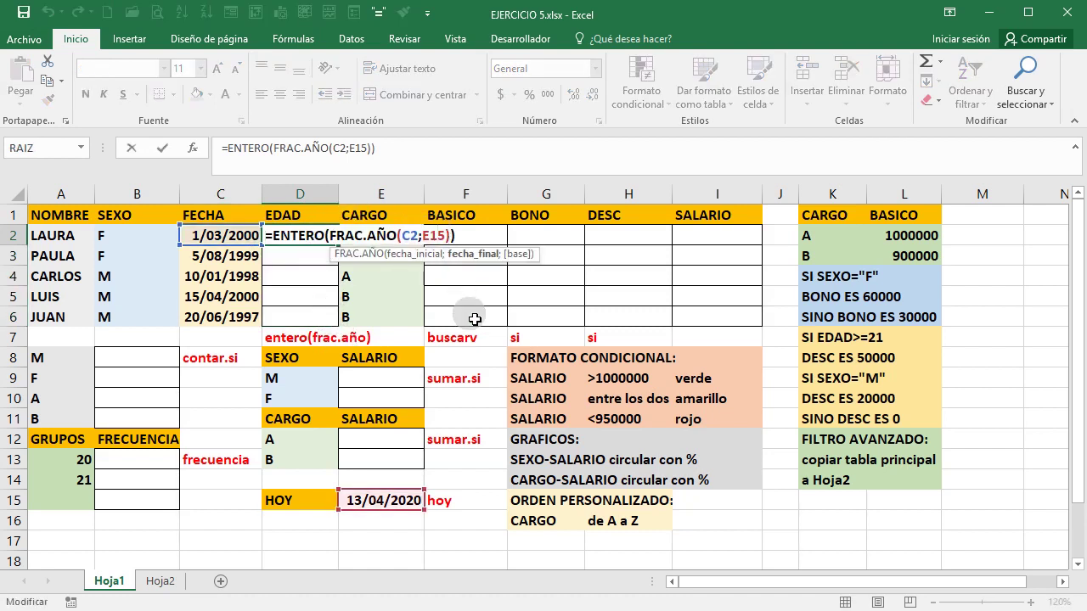
{"action": "left_click", "coordinate": [412, 236]}
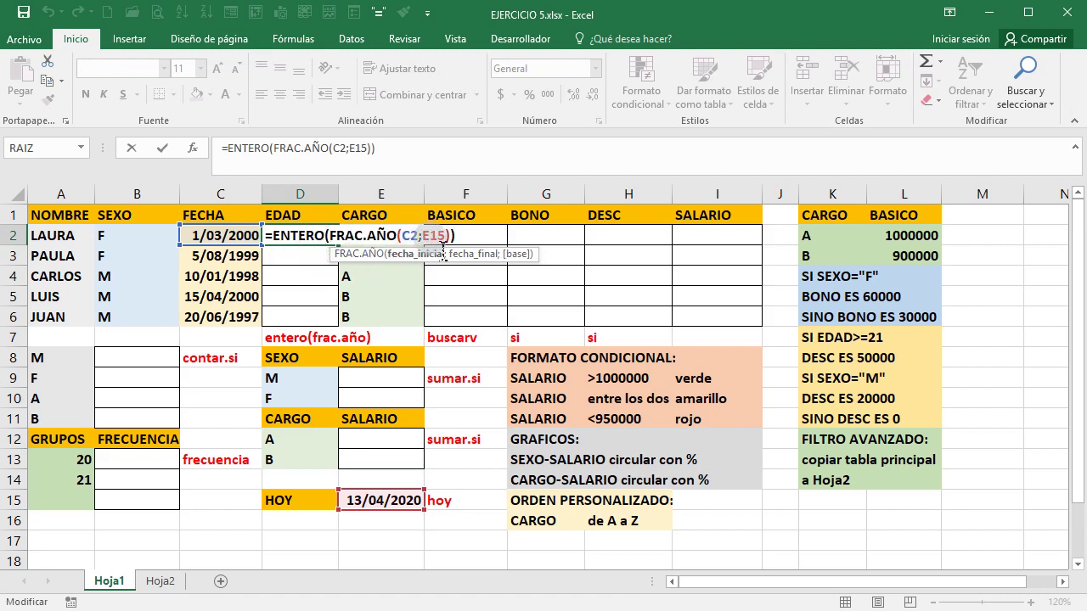
{"action": "left_click", "coordinate": [431, 236]}
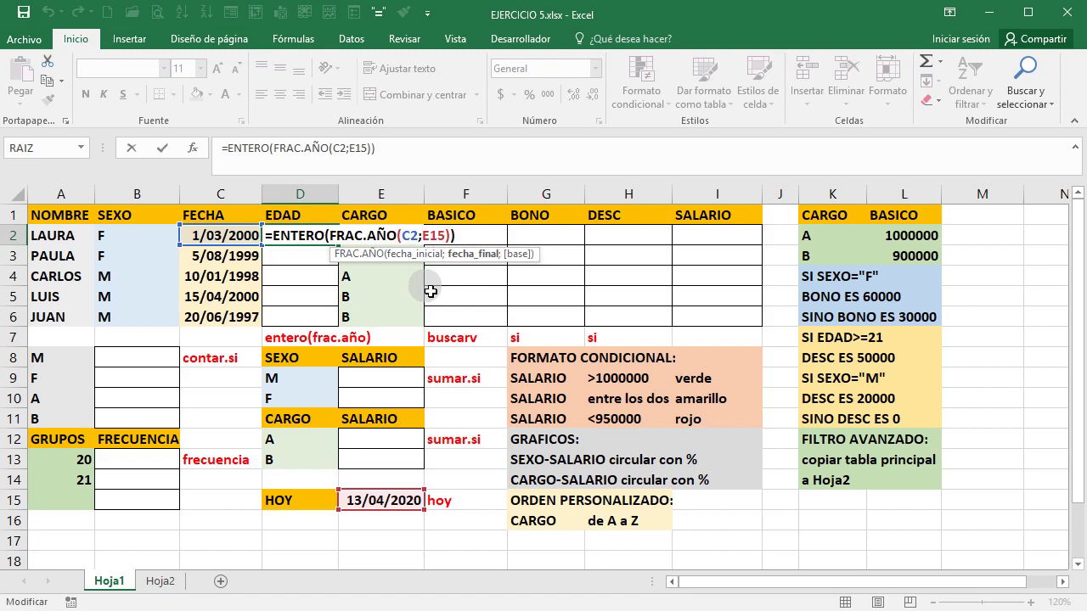
{"action": "key", "text": "F4"}
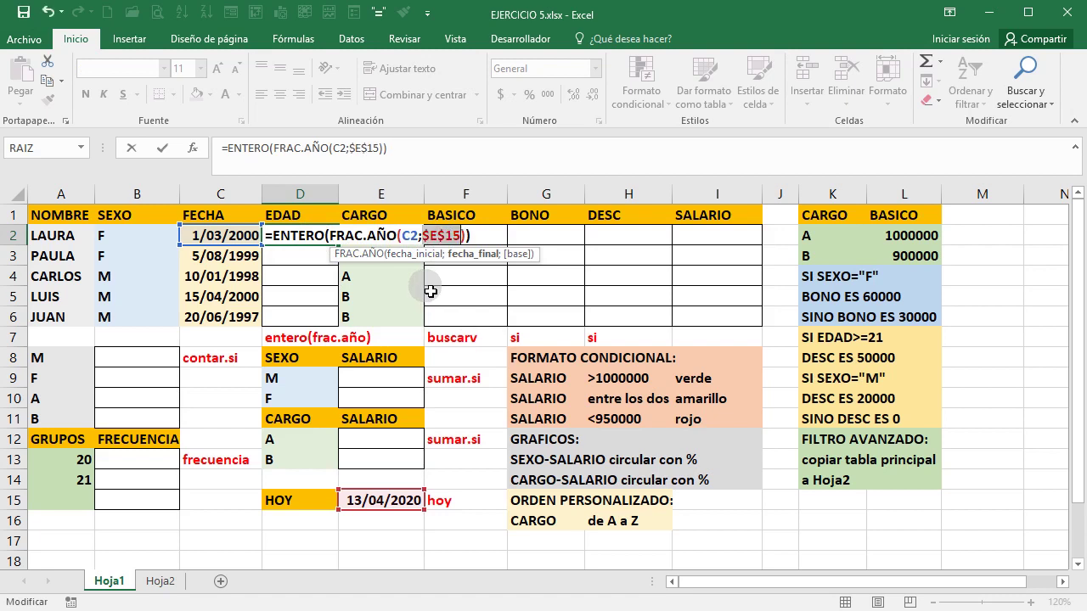
{"action": "key", "text": "Return"}
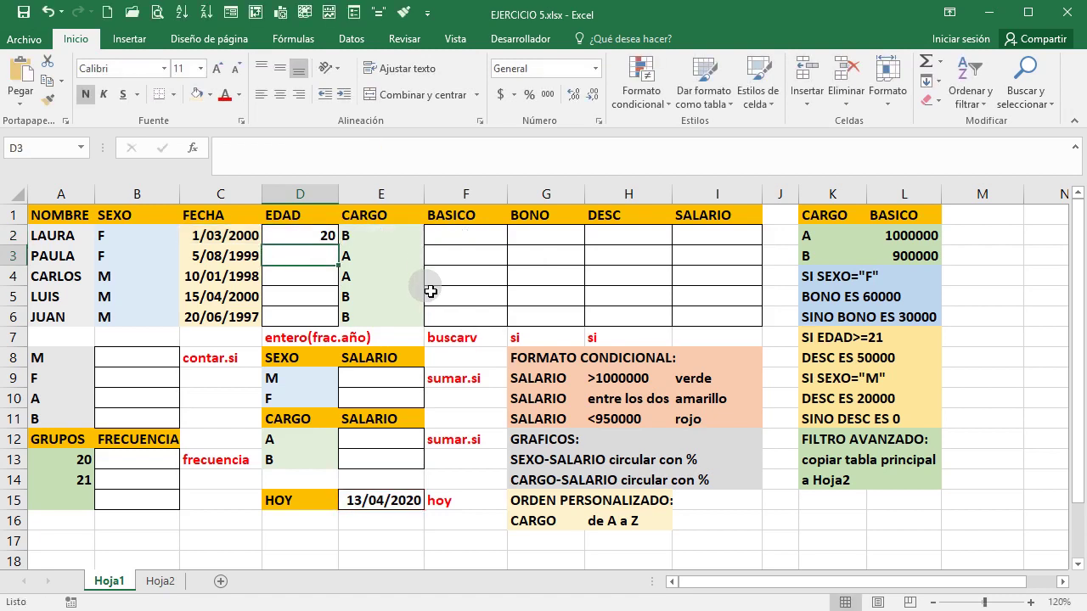
{"action": "left_click", "coordinate": [321, 234]}
{"action": "left_click_drag", "start_coordinate": [343, 250], "coordinate": [343, 327]}
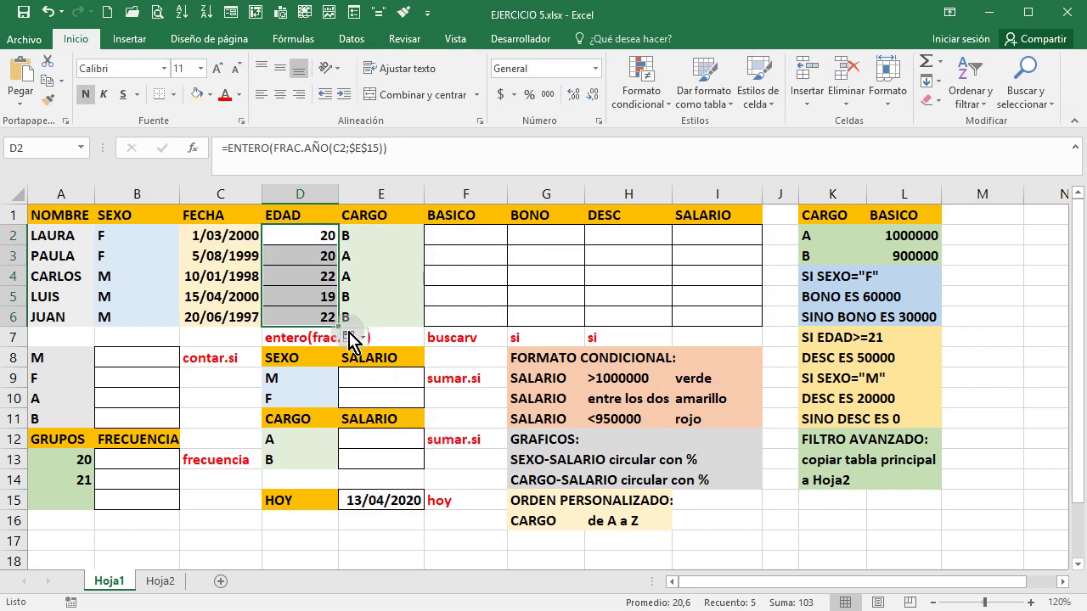
Count the M entries of the SEXO column in cell B8 with the formula =CONTAR.SI(B2:B6;A8).
{"action": "left_click", "coordinate": [145, 362]}
{"action": "left_click", "coordinate": [145, 362]}
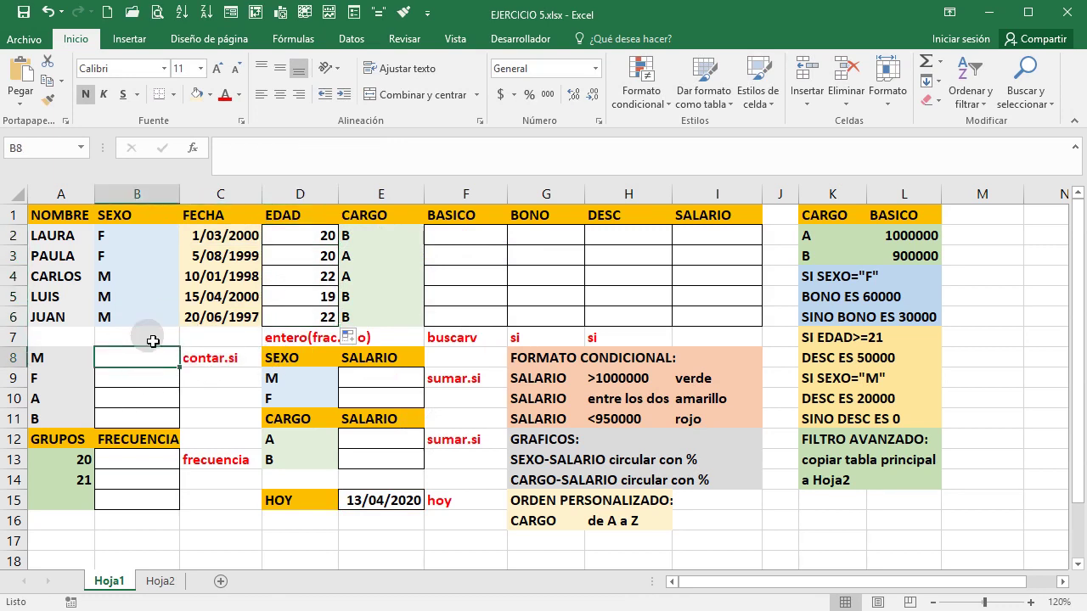
{"action": "type", "text": "="}
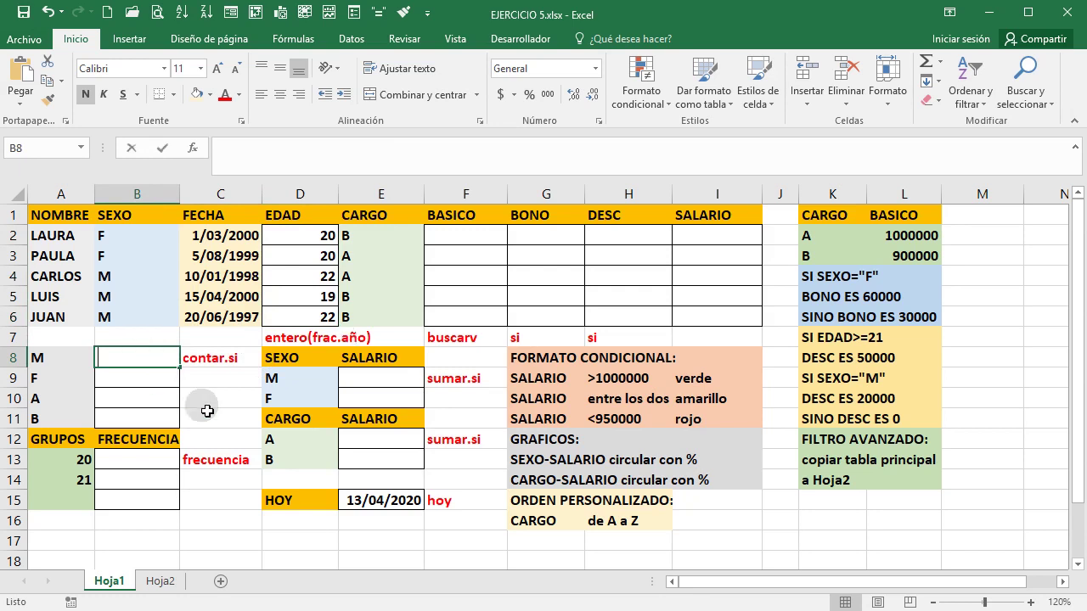
{"action": "type", "text": "CONTA"}
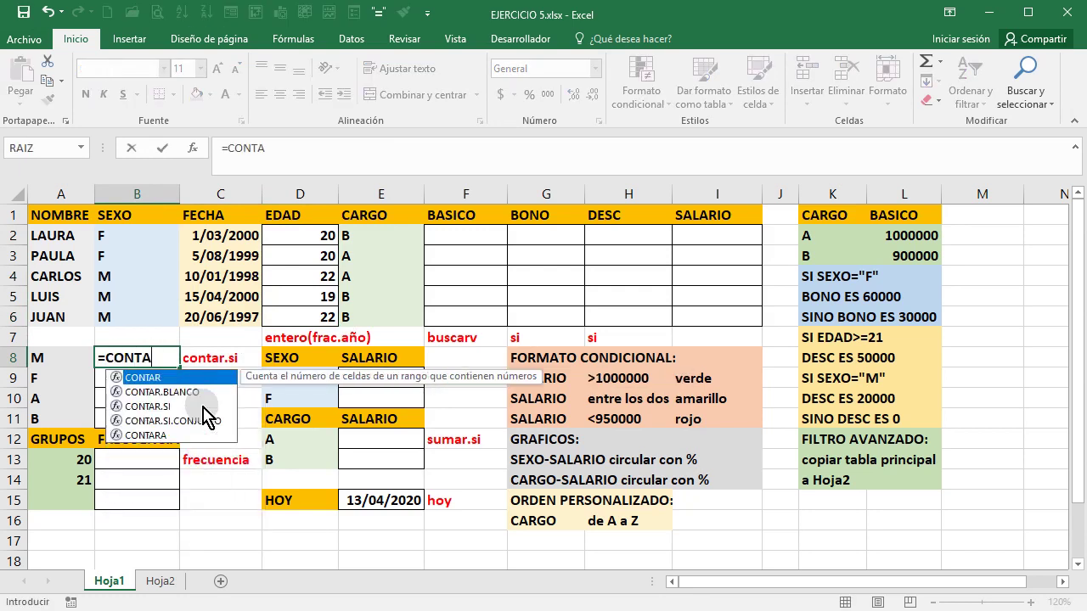
{"action": "type", "text": "R.S"}
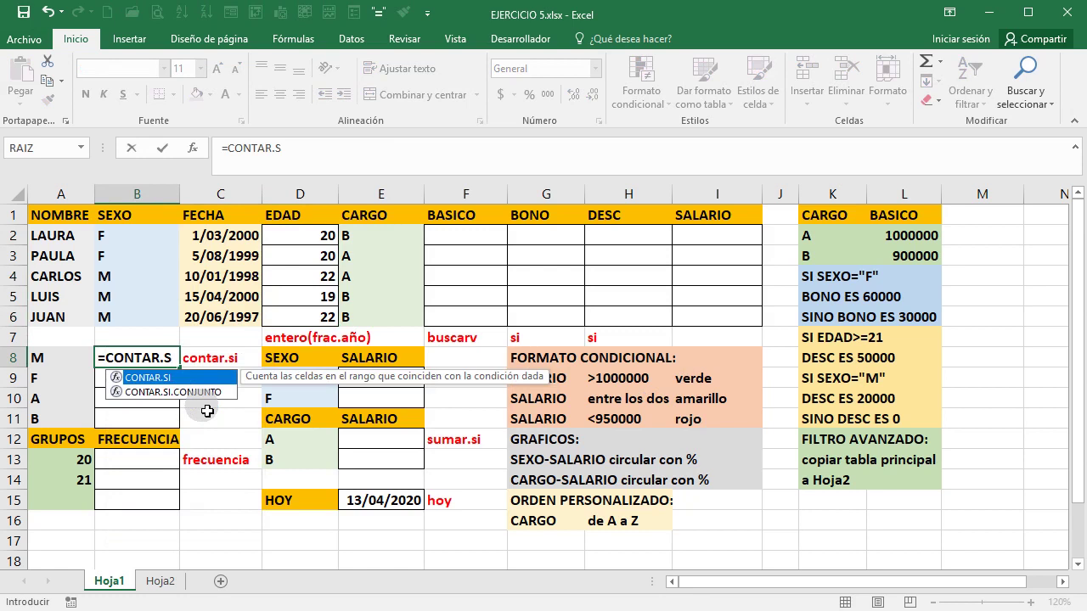
{"action": "type", "text": "I("}
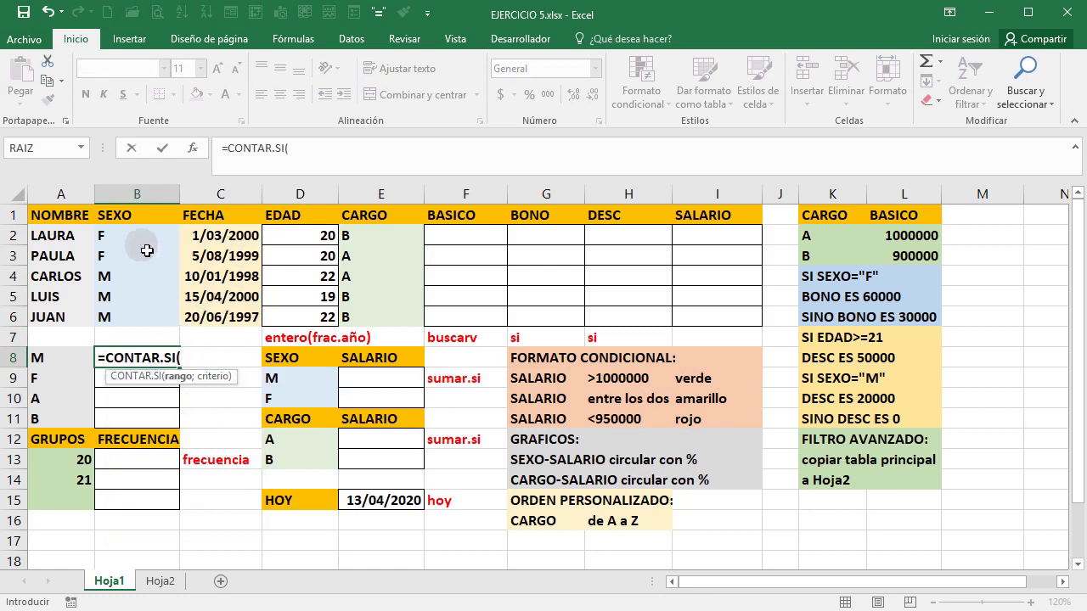
{"action": "left_click_drag", "start_coordinate": [144, 237], "coordinate": [141, 323]}
{"action": "type", "text": ";"}
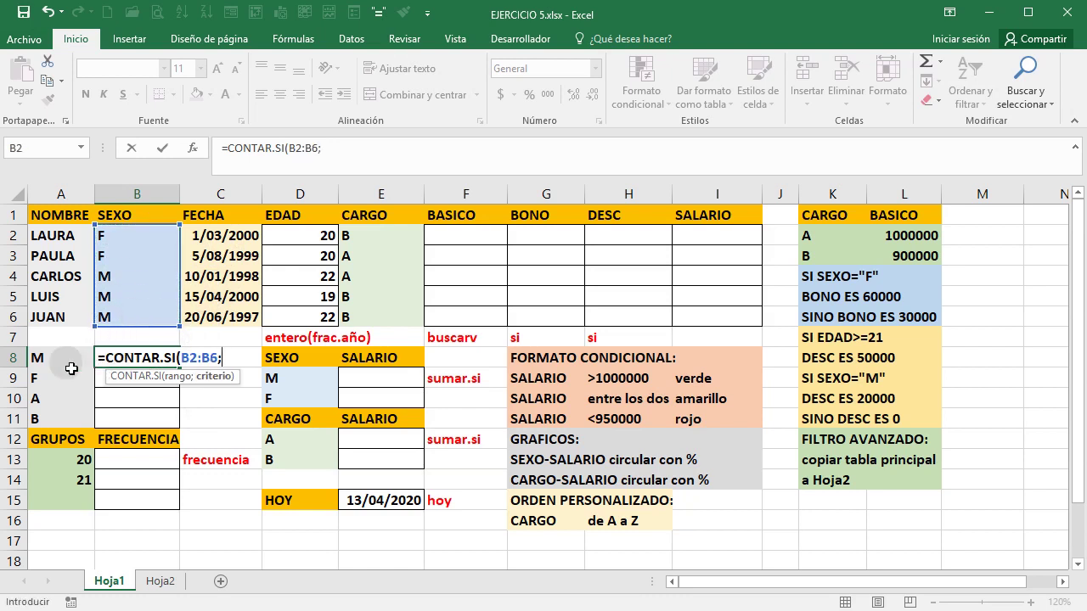
{"action": "left_click", "coordinate": [67, 364]}
{"action": "type", "text": ")"}
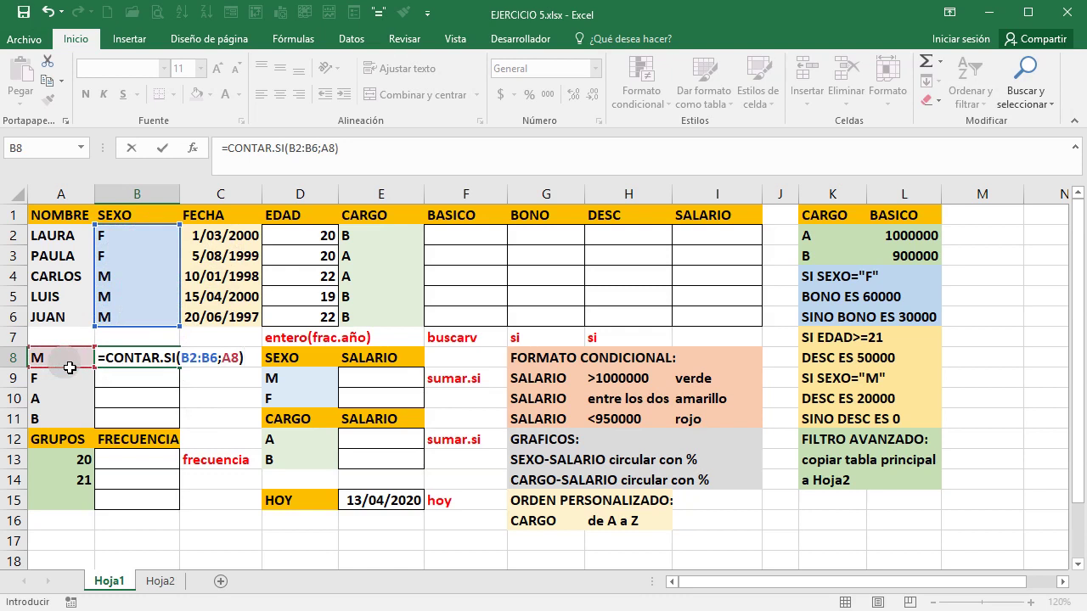
{"action": "key", "text": "Return"}
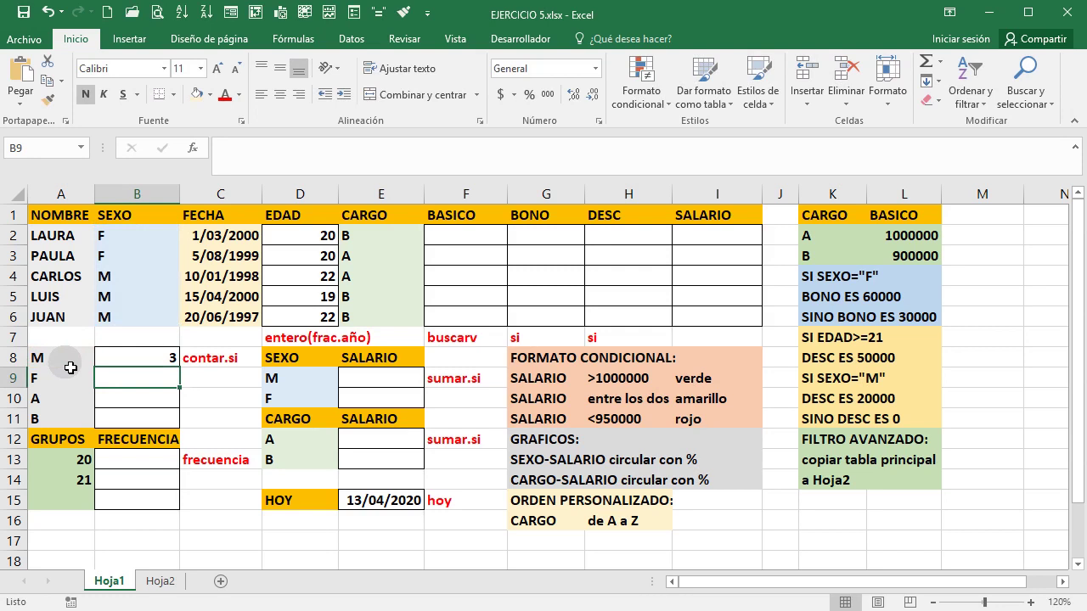
Count the F entries of the SEXO column in cell B9 with the formula =CONTAR.SI(B2:B6;A9).
{"action": "type", "text": "=C"}
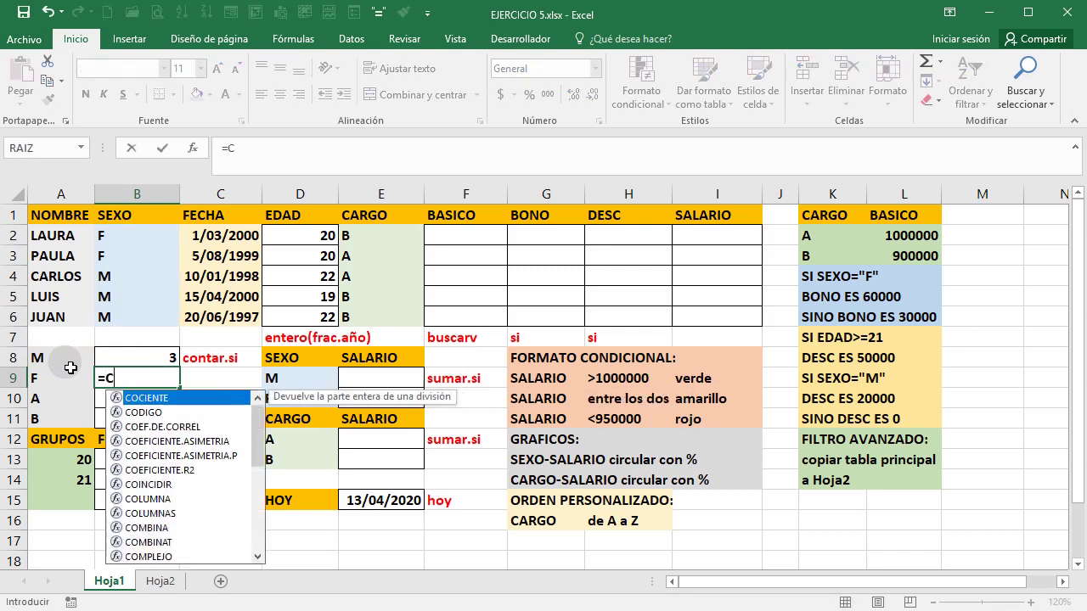
{"action": "type", "text": "ONTAR.SI("}
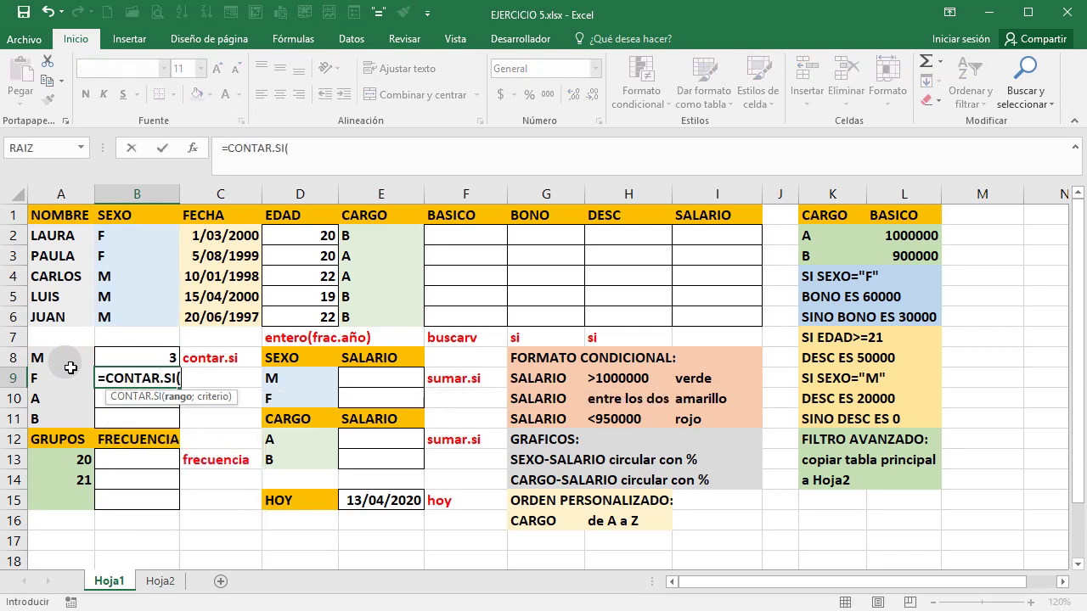
{"action": "left_click_drag", "start_coordinate": [128, 236], "coordinate": [136, 312]}
{"action": "type", "text": ";"}
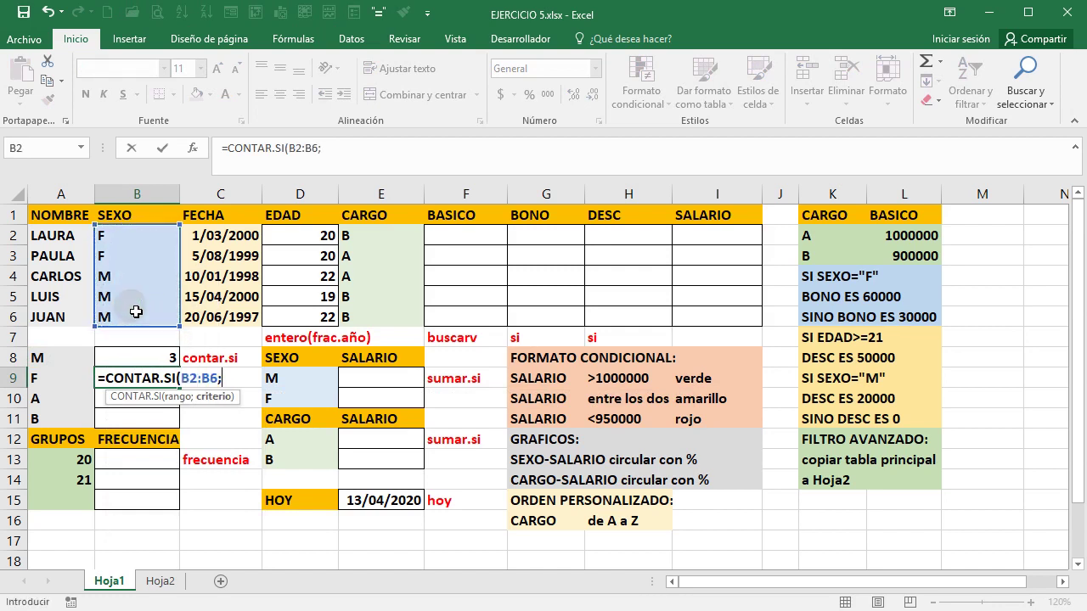
{"action": "left_click", "coordinate": [62, 386]}
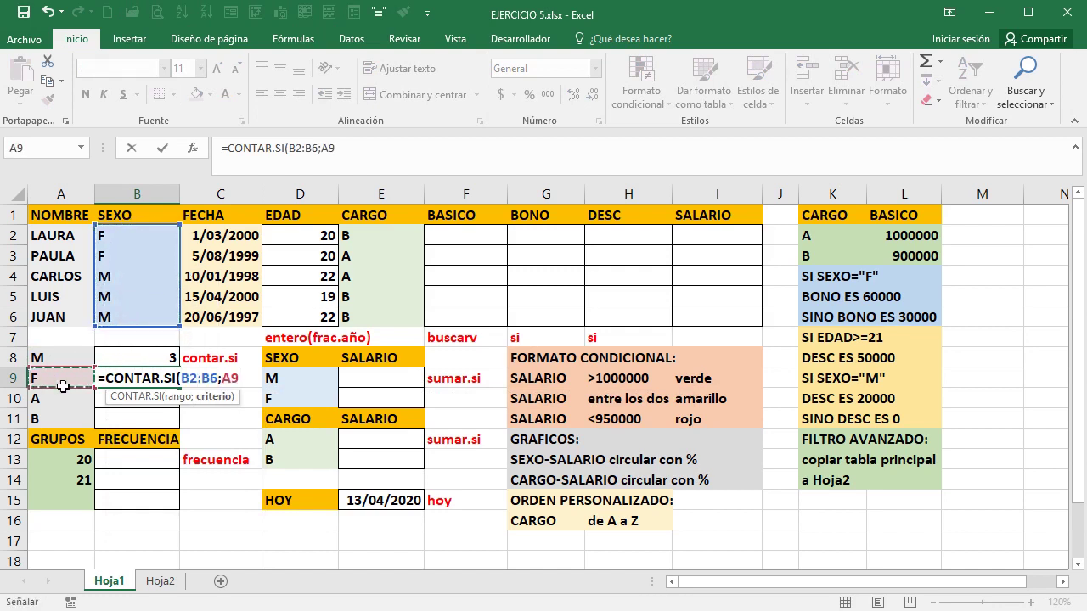
{"action": "type", "text": ")"}
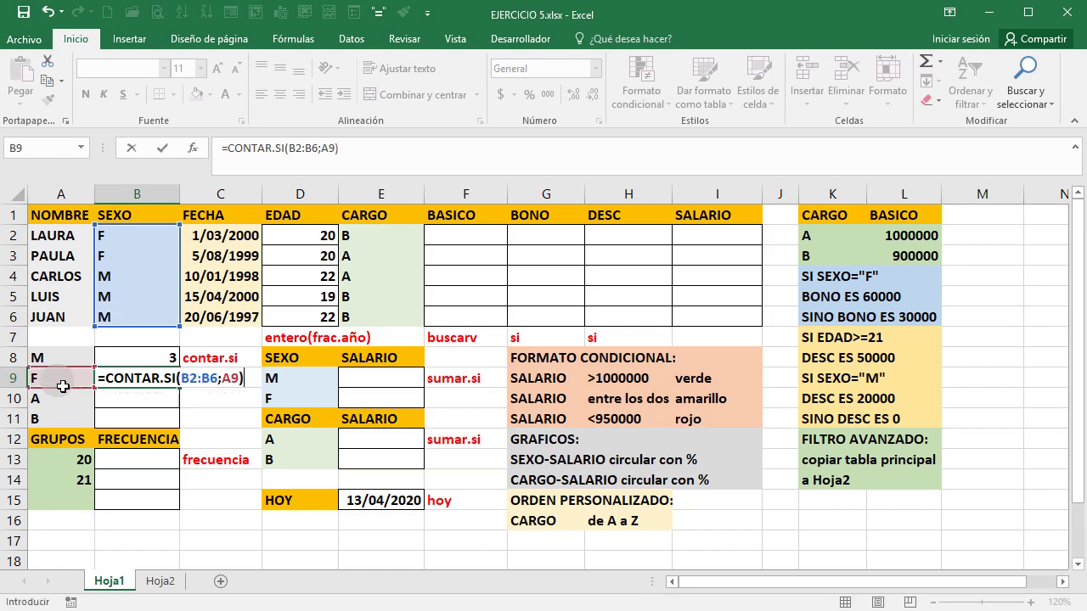
{"action": "key", "text": "Return"}
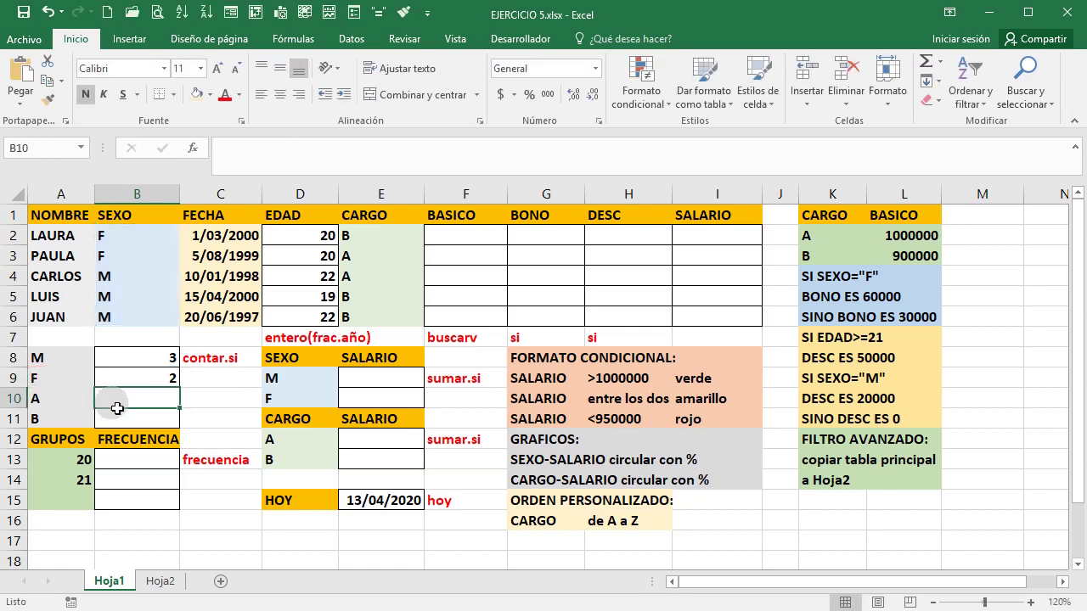
Count the A entries of the CARGO column in cell B10 with the formula =CONTAR.SI(E2:E6;A10).
{"action": "type", "text": "=CO"}
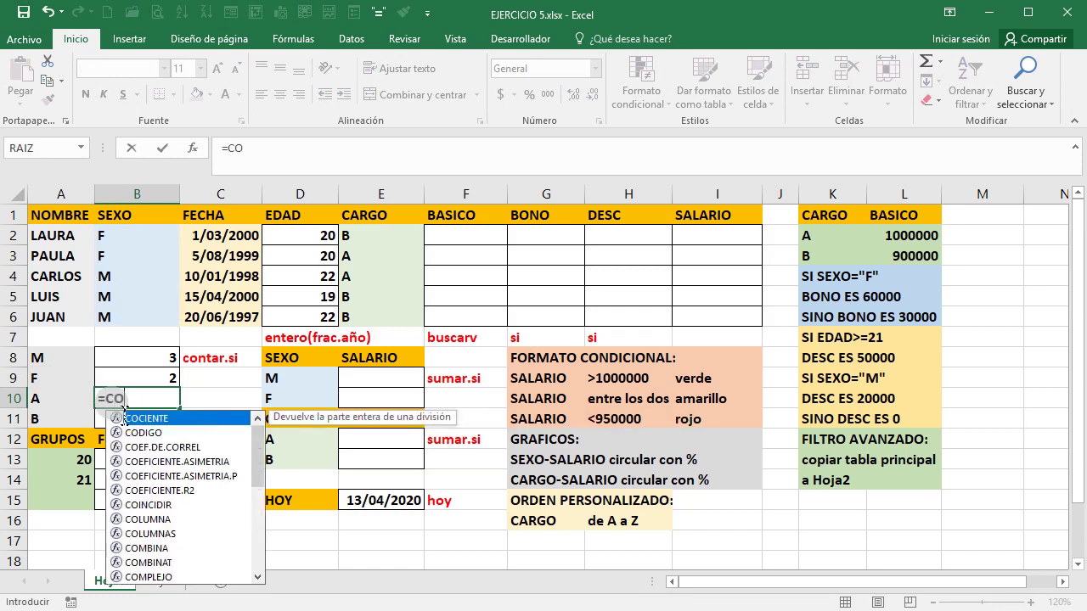
{"action": "type", "text": "NATR.SI("}
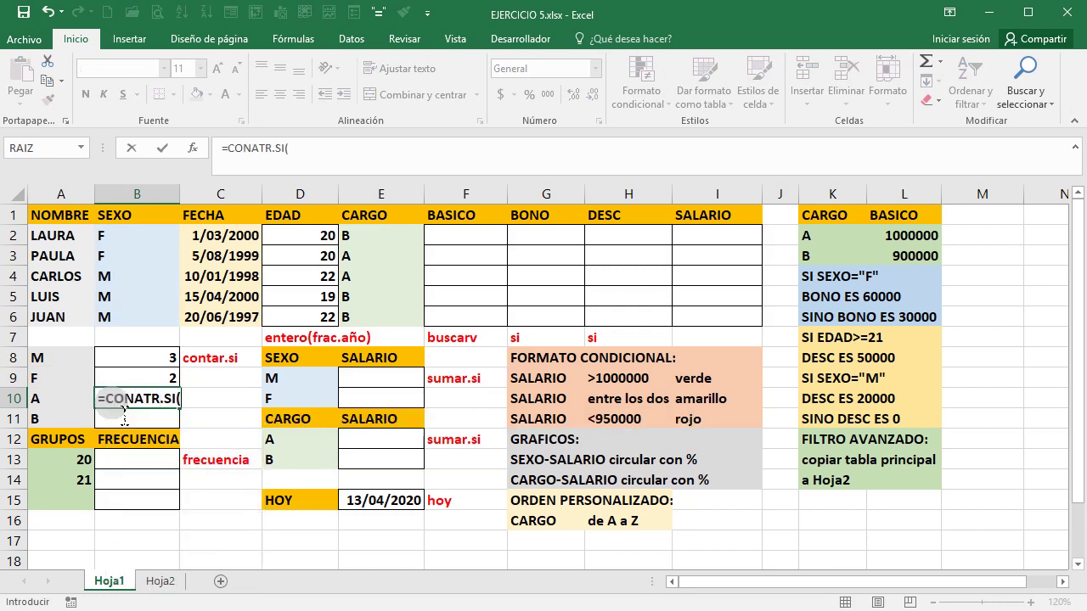
{"action": "left_click", "coordinate": [134, 399]}
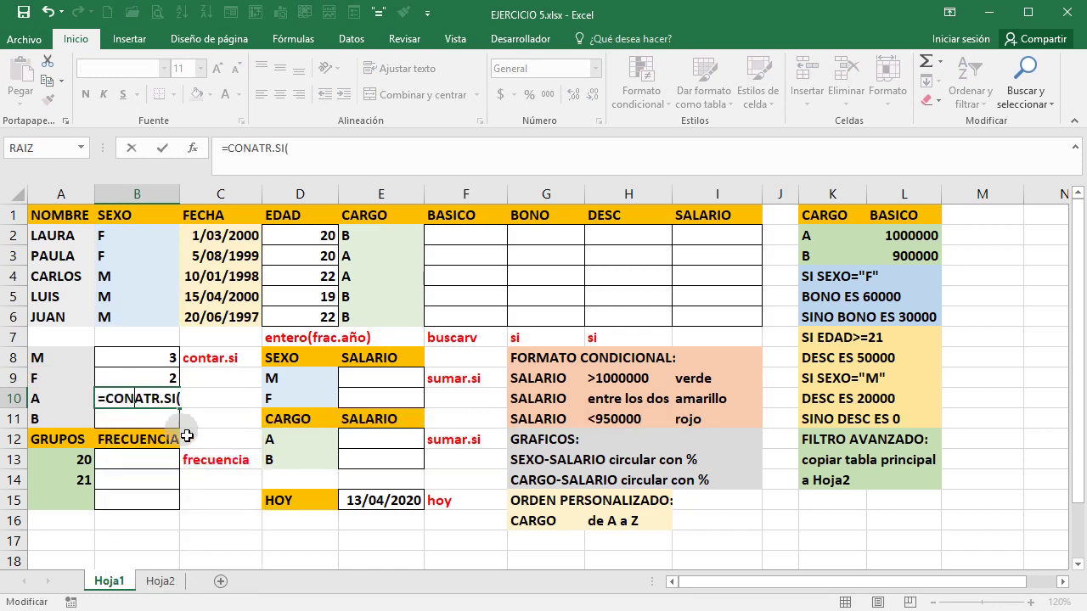
{"action": "key", "text": "BackSpace"}
{"action": "key", "text": "Right"}
{"action": "type", "text": "A"}
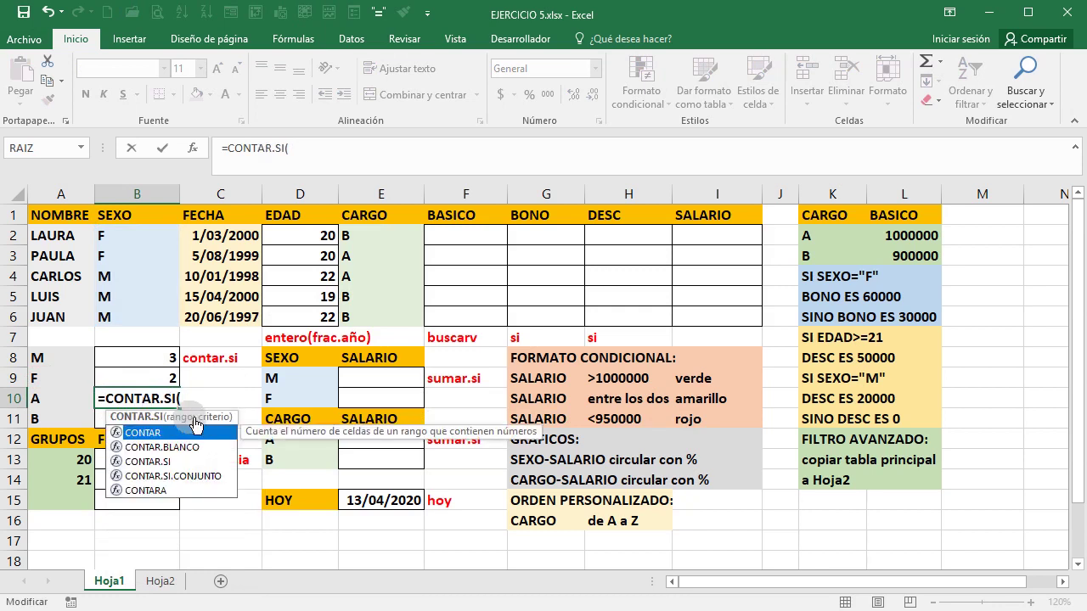
{"action": "key", "text": "End"}
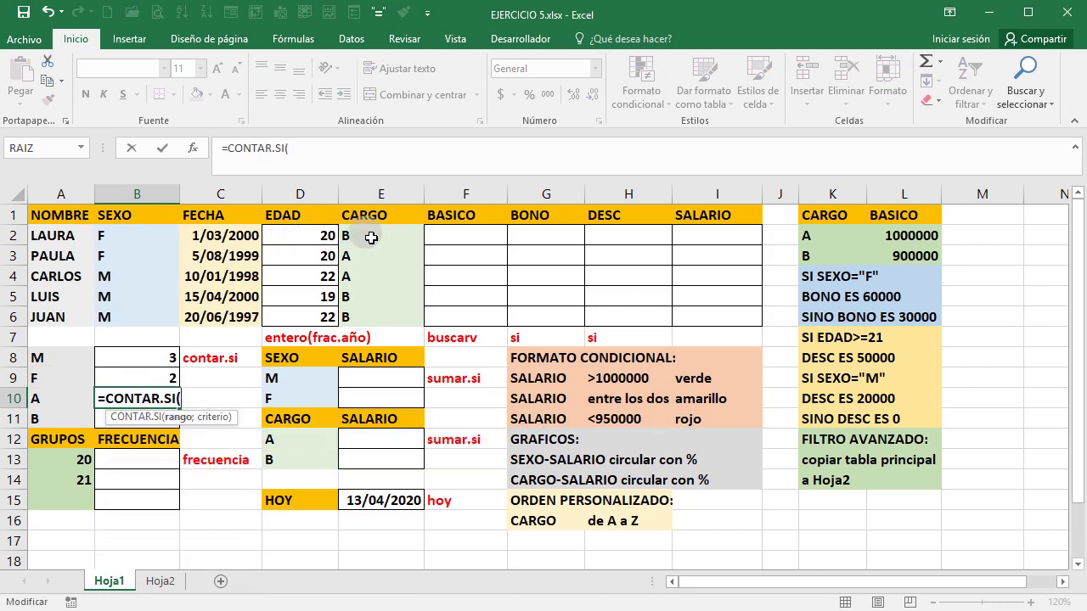
{"action": "left_click_drag", "start_coordinate": [369, 235], "coordinate": [368, 339]}
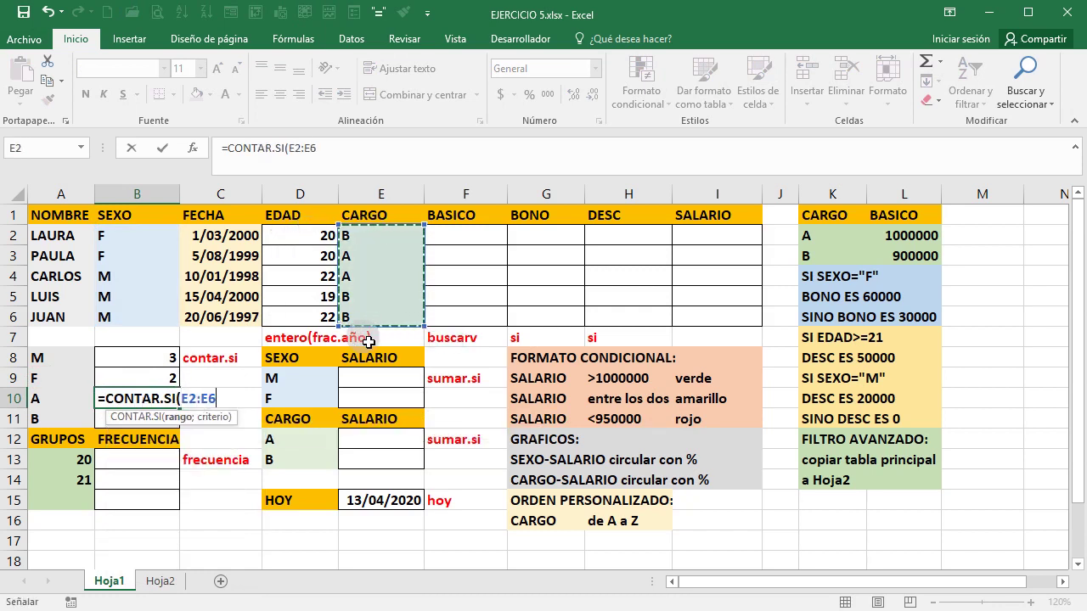
{"action": "type", "text": ";"}
{"action": "left_click", "coordinate": [75, 404]}
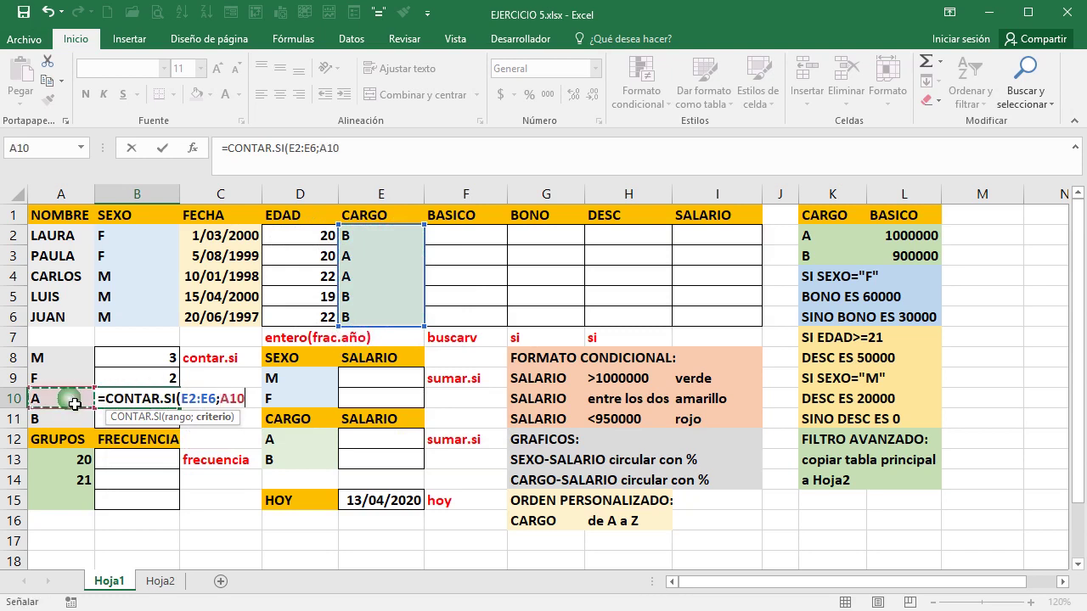
{"action": "type", "text": ")"}
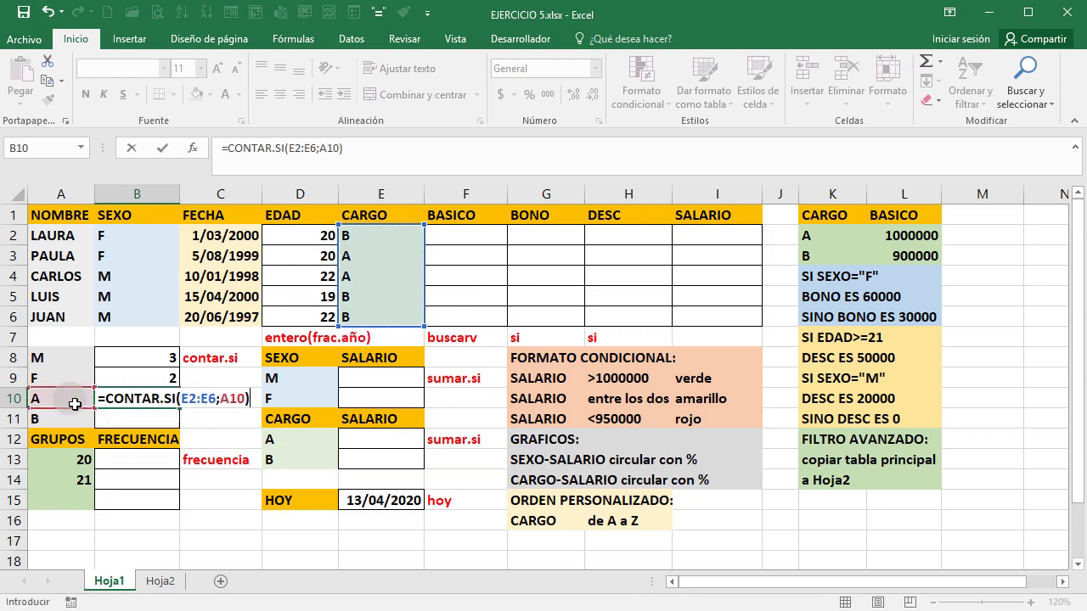
{"action": "key", "text": "Return"}
Count the B entries of the CARGO column in cell B11 with the formula =CONTAR.SI(E2:E6;A11).
{"action": "type", "text": "="}
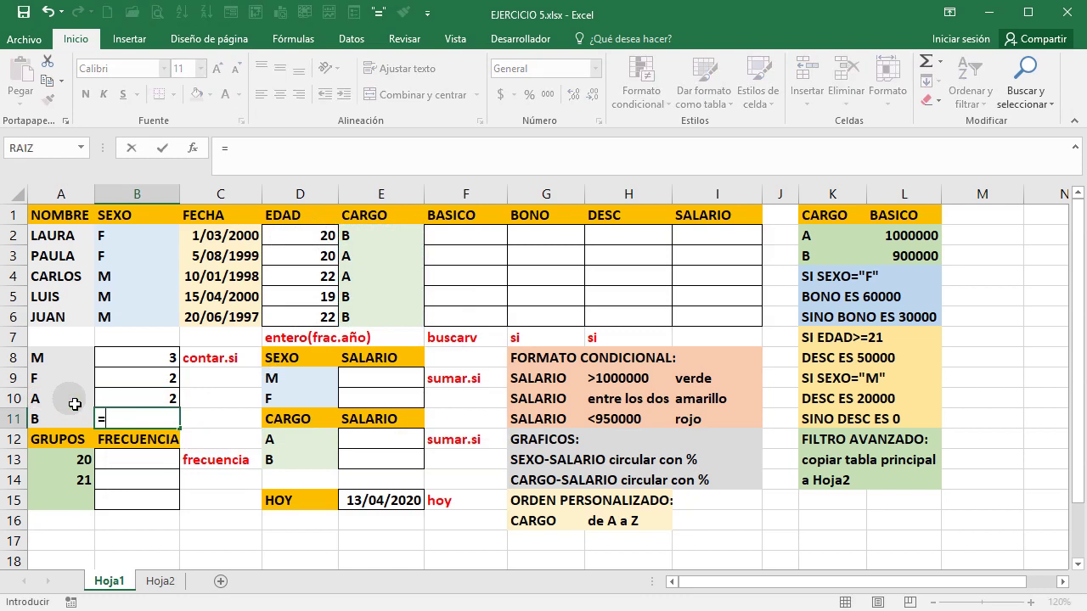
{"action": "type", "text": "CONTAR.SI("}
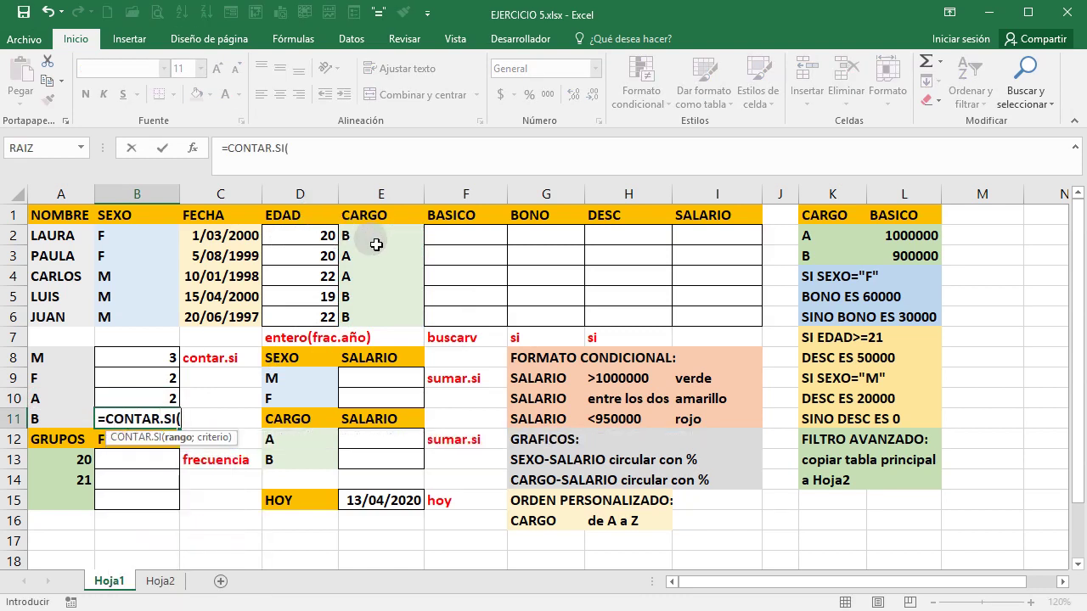
{"action": "left_click_drag", "start_coordinate": [365, 238], "coordinate": [376, 320]}
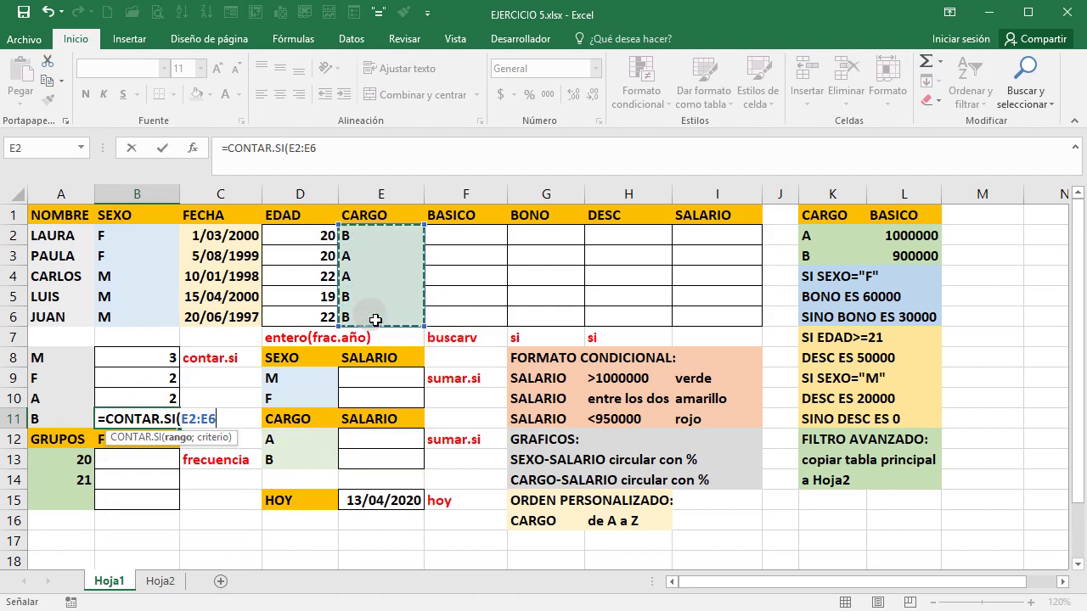
{"action": "type", "text": ";"}
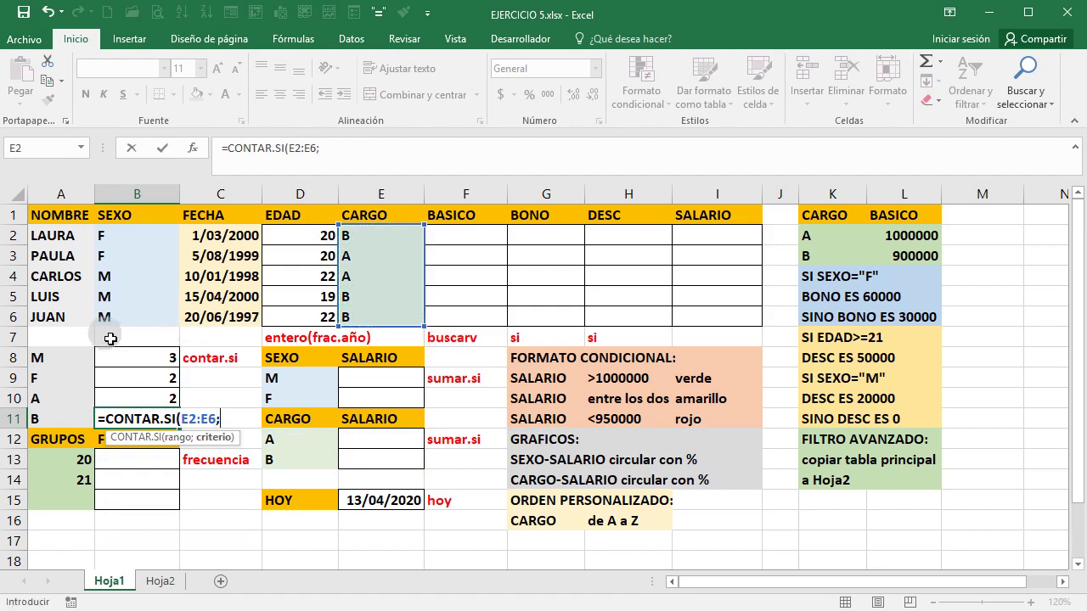
{"action": "left_click", "coordinate": [56, 424]}
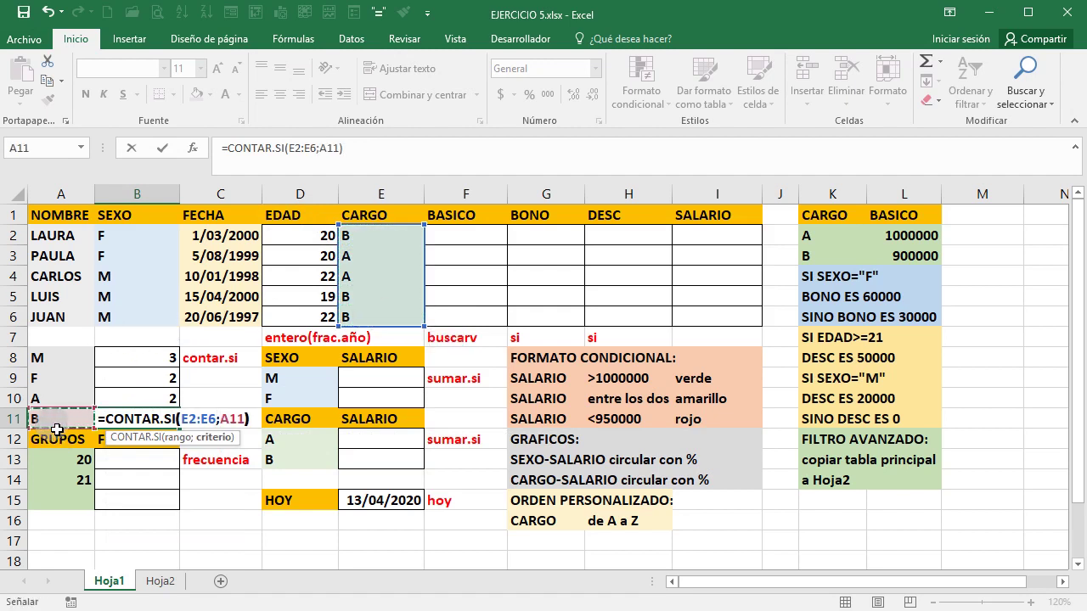
{"action": "key", "text": "Return"}
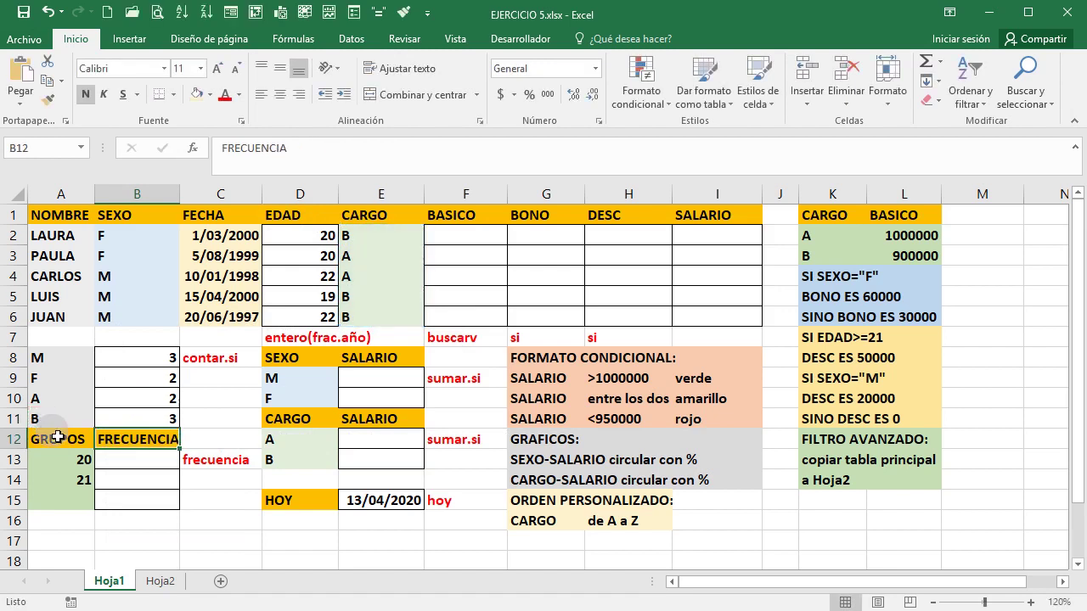
Add the label (EDAD) in cell A16 under the GRUPOS column to mark the groups as ages.
{"action": "left_click", "coordinate": [231, 519]}
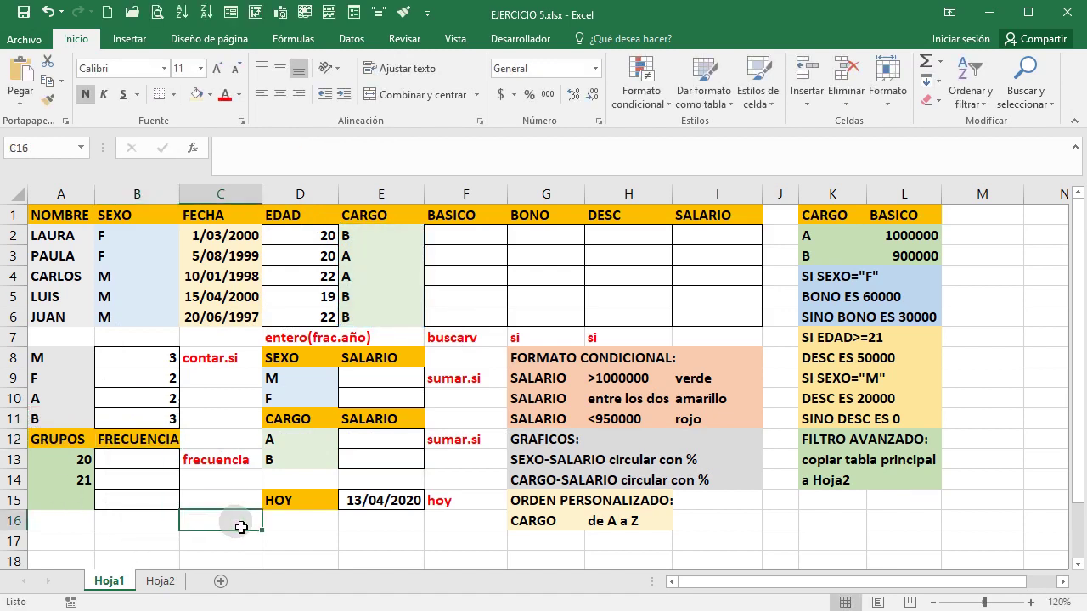
{"action": "left_click_drag", "start_coordinate": [303, 233], "coordinate": [301, 321]}
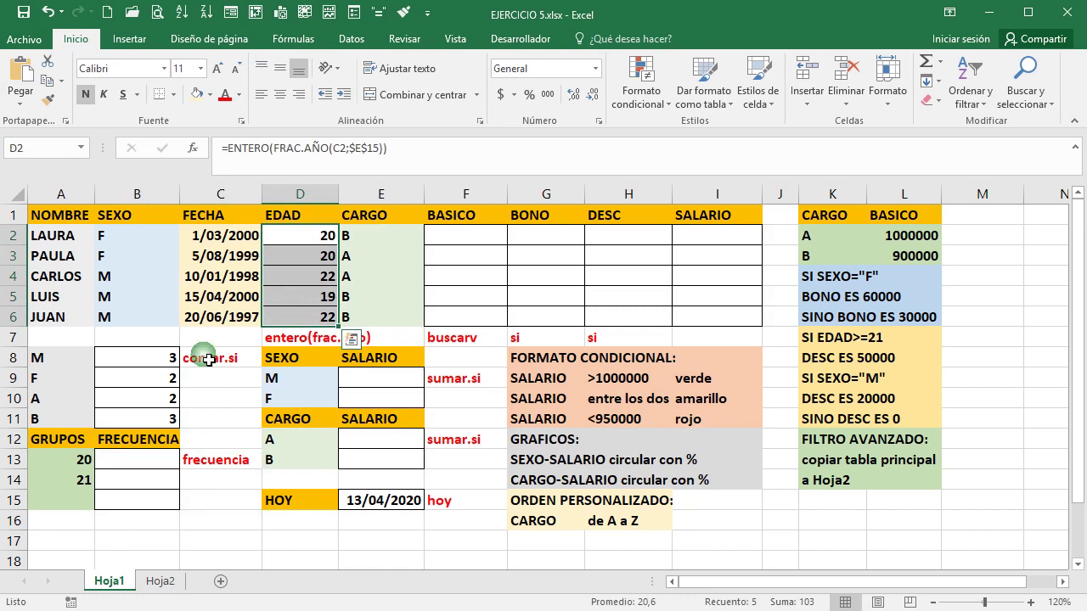
{"action": "left_click", "coordinate": [111, 459]}
{"action": "left_click", "coordinate": [61, 466]}
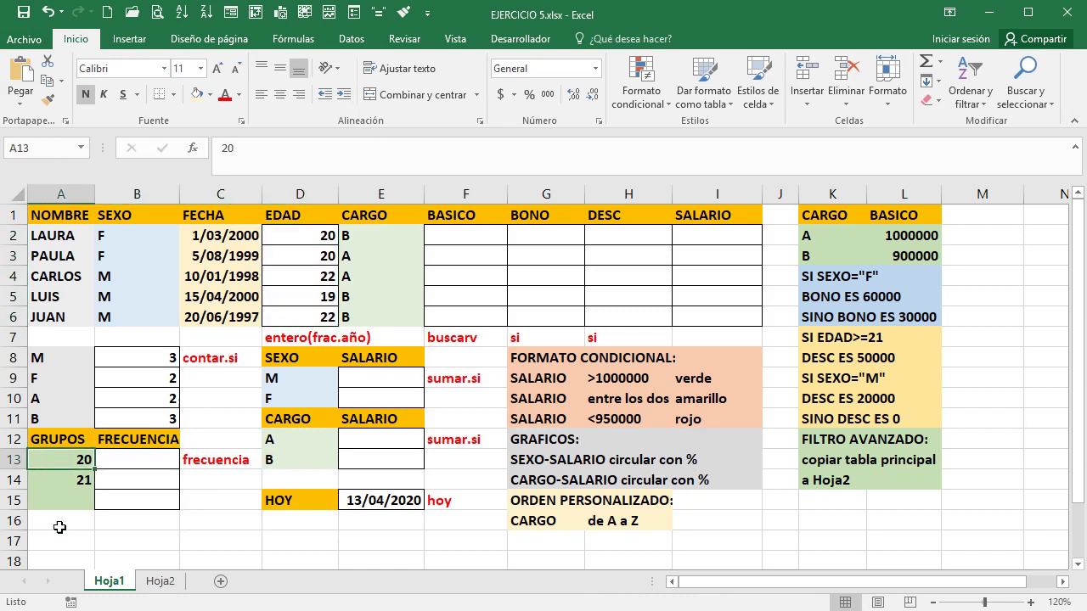
{"action": "left_click", "coordinate": [60, 528]}
{"action": "type", "text": "("}
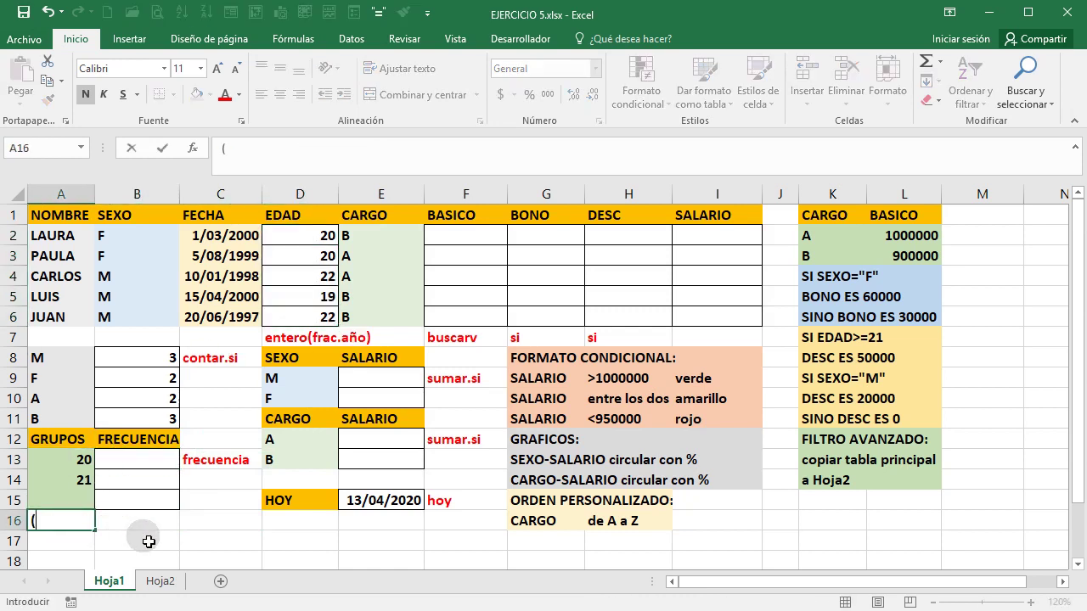
{"action": "type", "text": "EDAD)"}
{"action": "key", "text": "Return"}
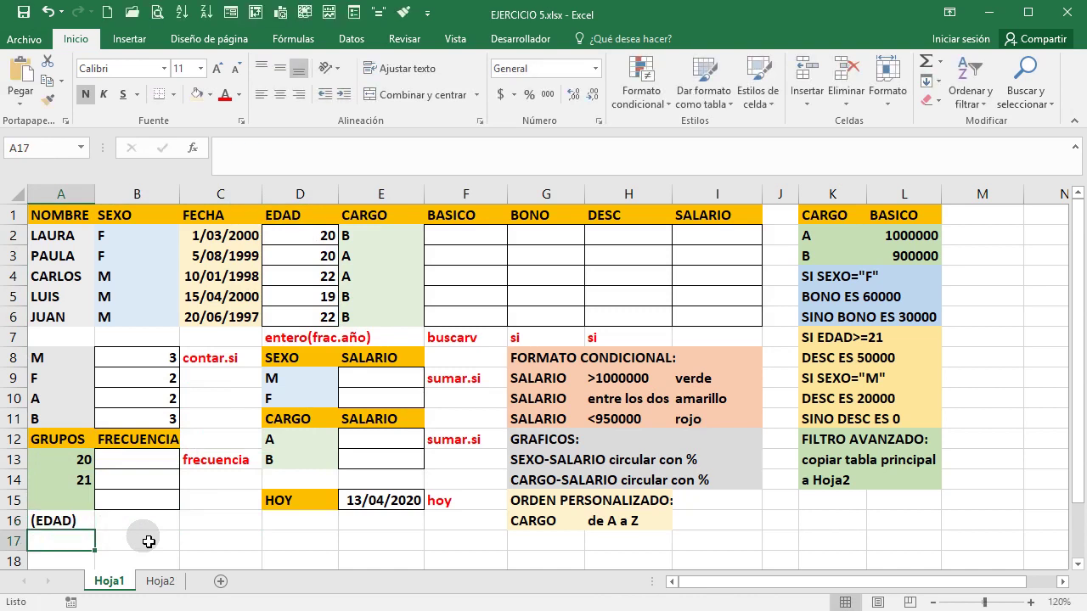
{"action": "left_click", "coordinate": [70, 463]}
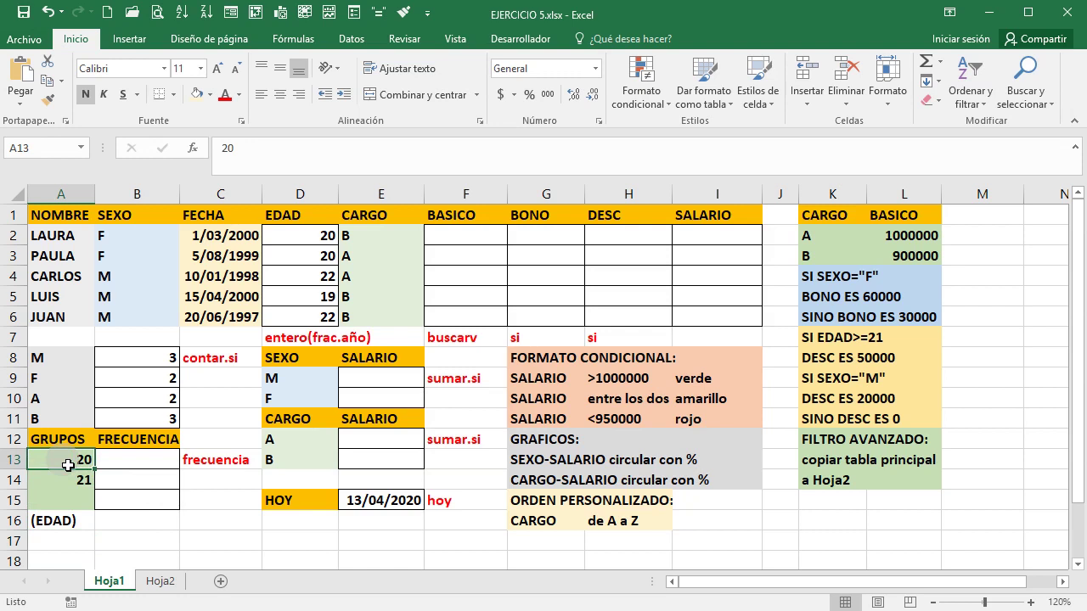
{"action": "left_click", "coordinate": [70, 481]}
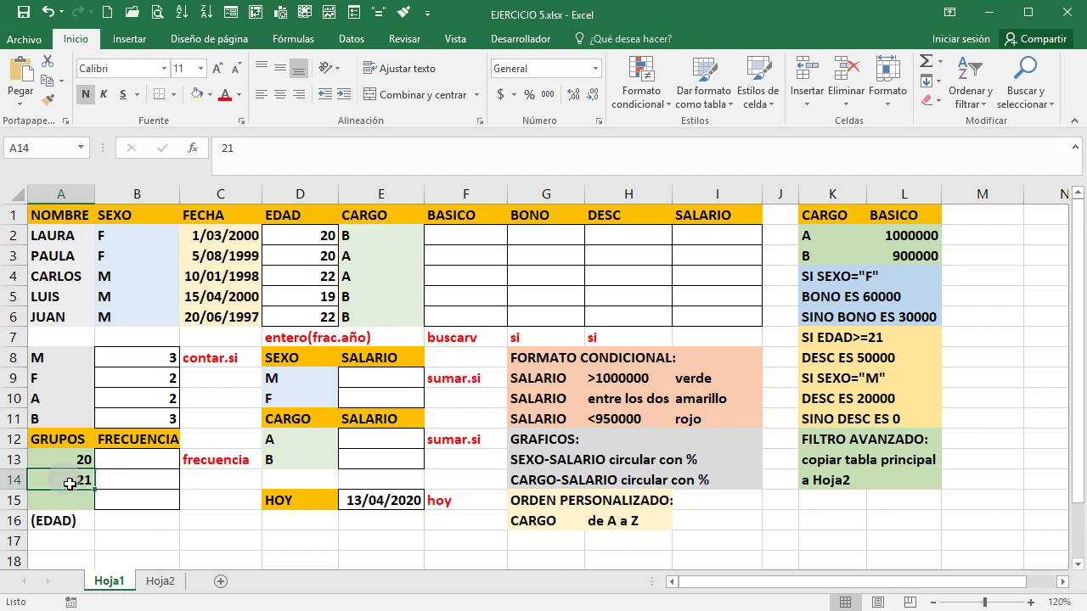
Calculate the frequency of the ages by group in cell B13 with the formula =FRECUENCIA(D2:D6;A13:A15).
{"action": "left_click", "coordinate": [73, 502]}
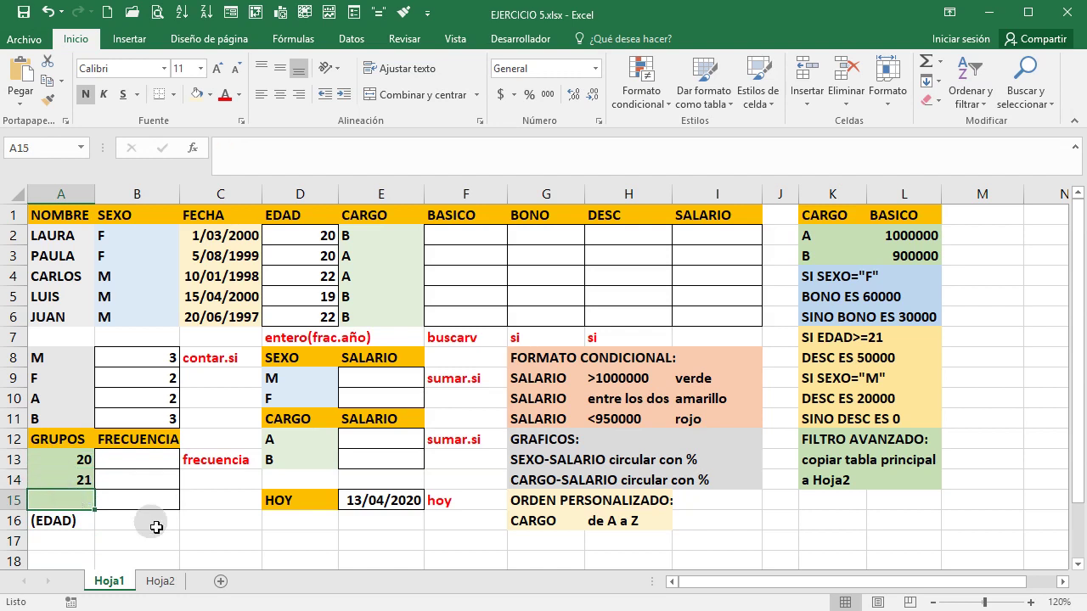
{"action": "left_click", "coordinate": [152, 457]}
{"action": "type", "text": "="}
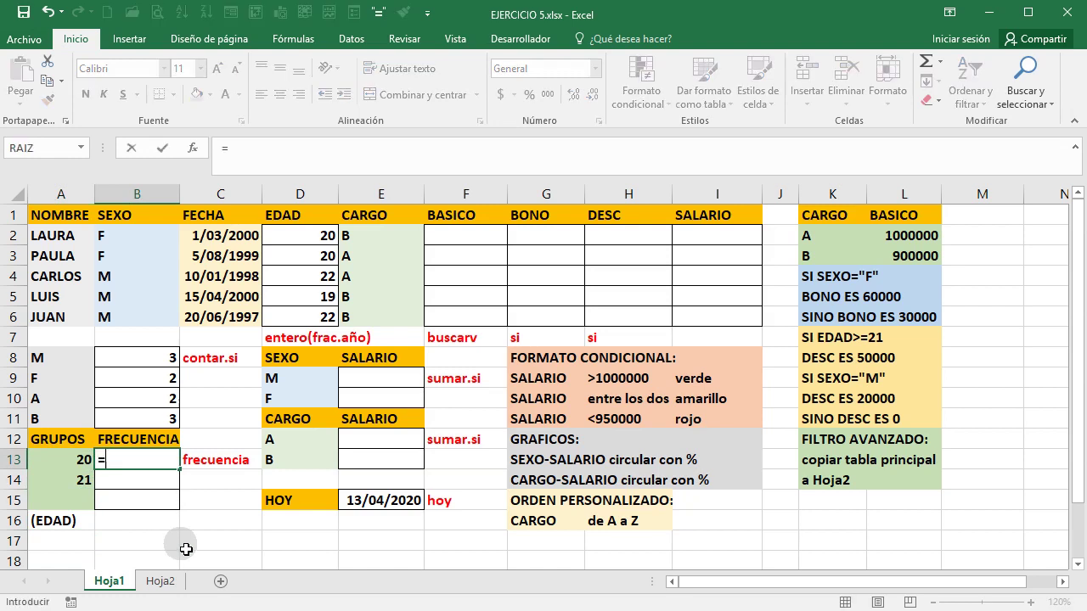
{"action": "type", "text": "FER"}
{"action": "type", "text": "C"}
{"action": "key", "text": "BackSpace"}
{"action": "key", "text": "BackSpace"}
{"action": "key", "text": "BackSpace"}
{"action": "type", "text": "REC"}
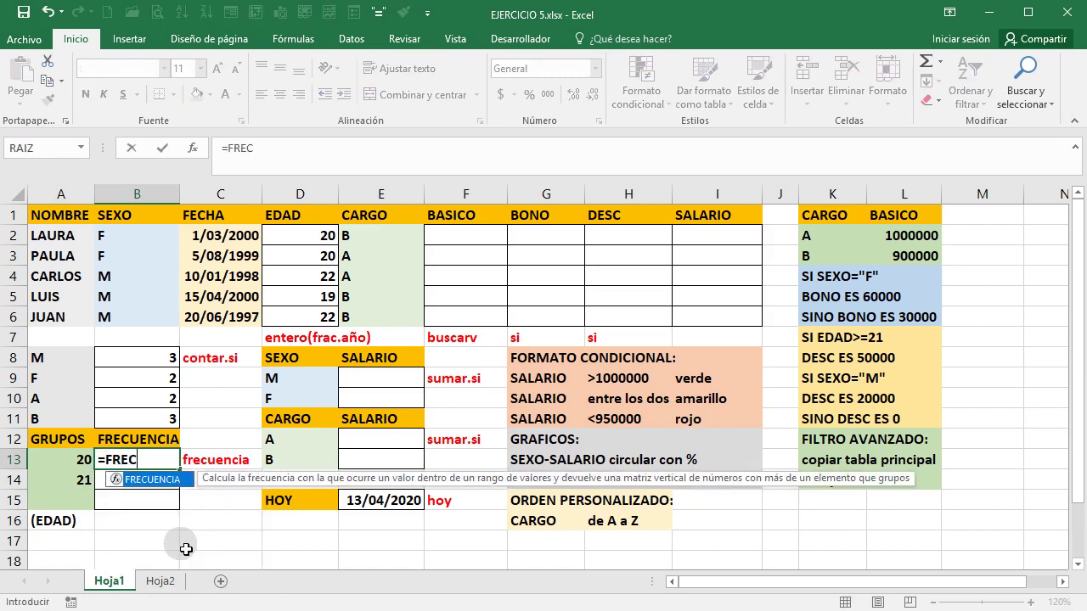
{"action": "type", "text": "UENCIA("}
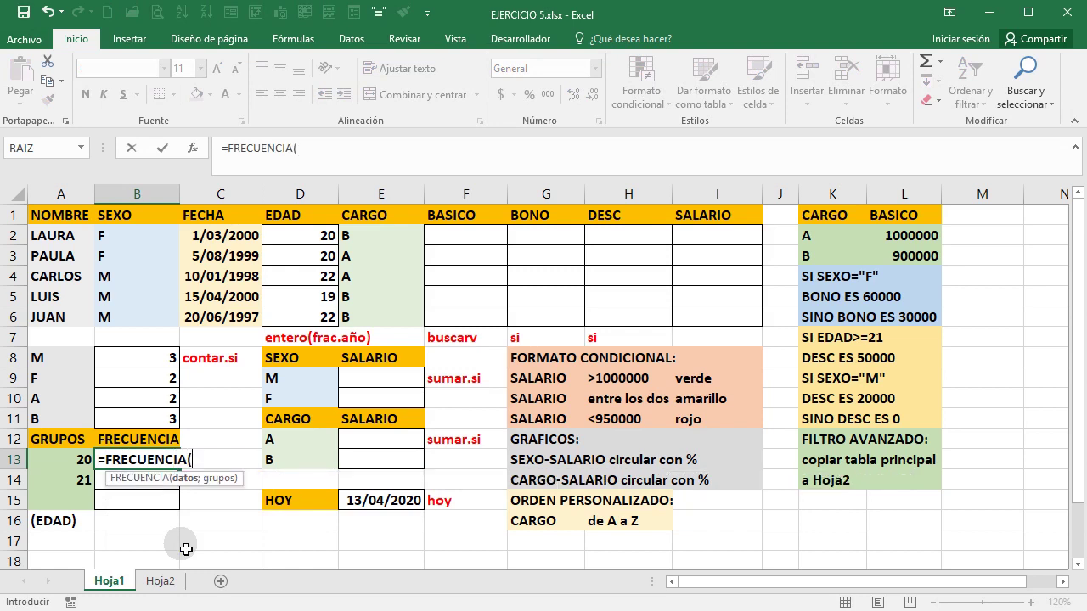
{"action": "left_click_drag", "start_coordinate": [310, 241], "coordinate": [315, 315]}
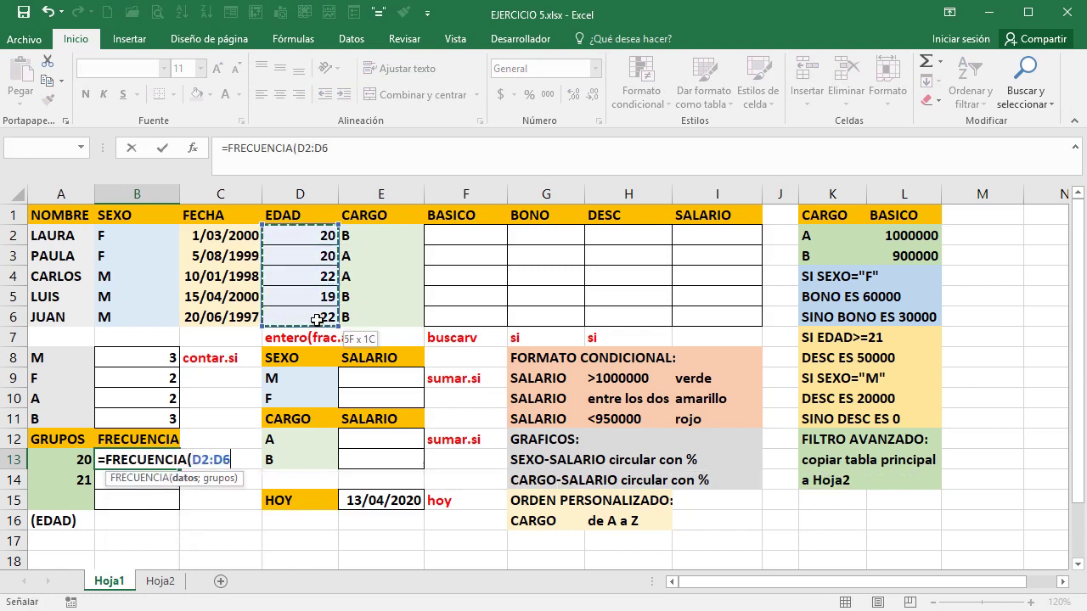
{"action": "type", "text": ";"}
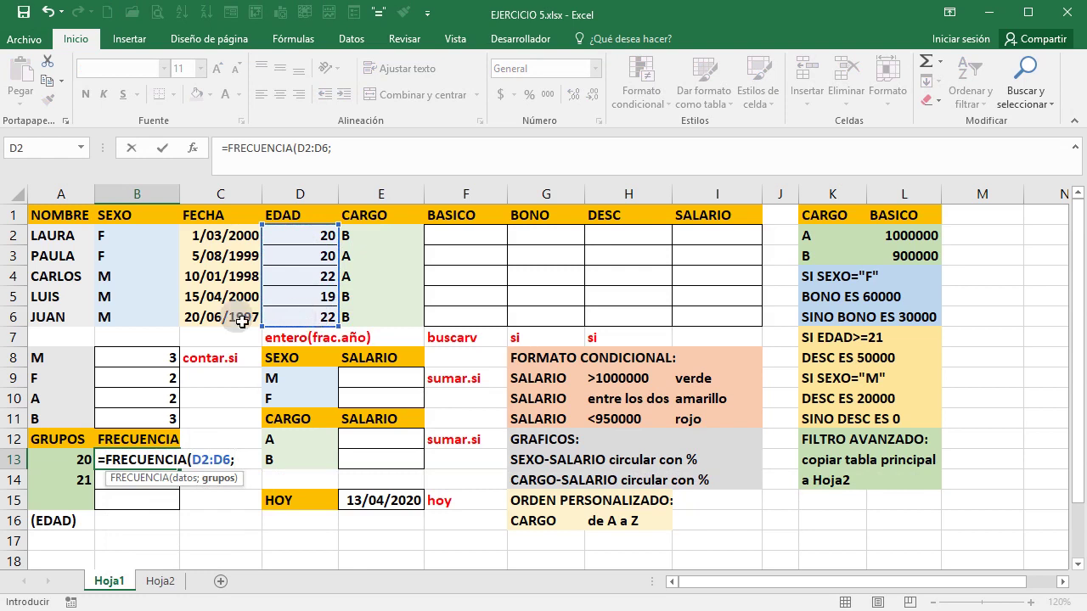
{"action": "left_click_drag", "start_coordinate": [63, 462], "coordinate": [64, 501]}
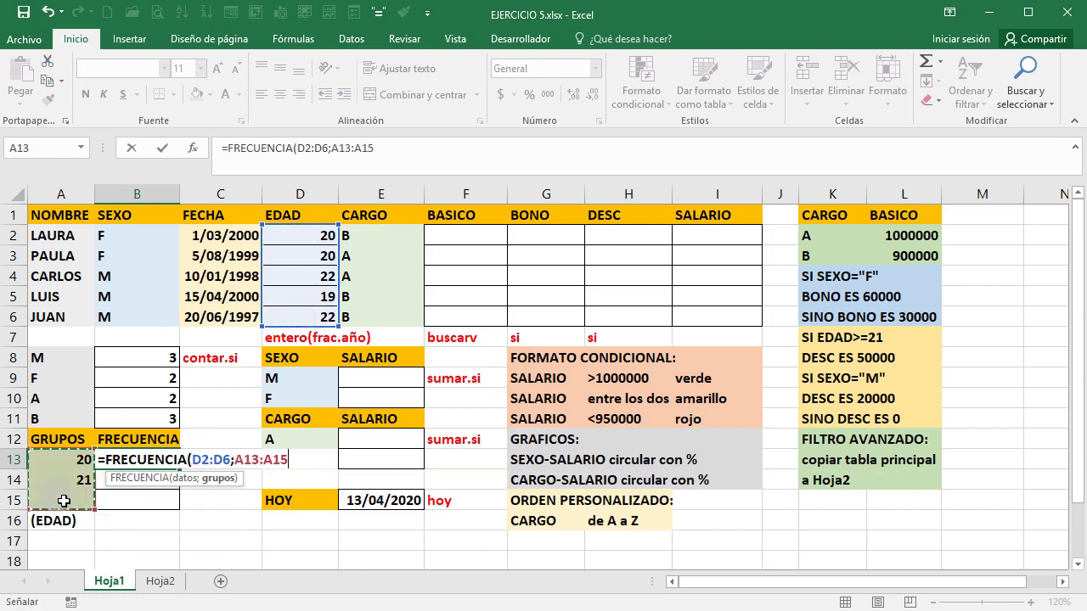
{"action": "type", "text": ")"}
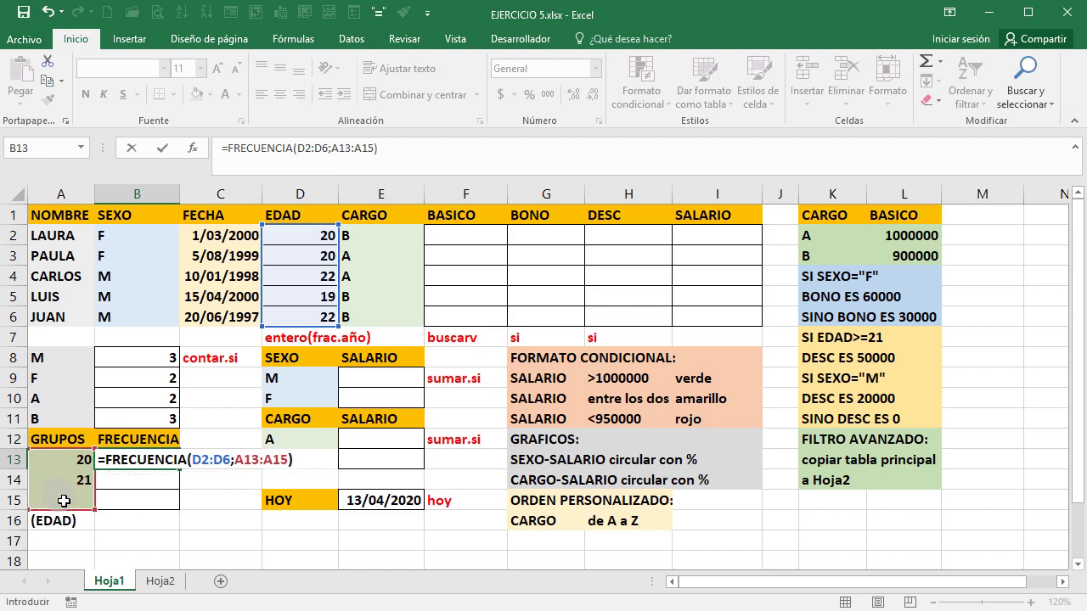
{"action": "key", "text": "Return"}
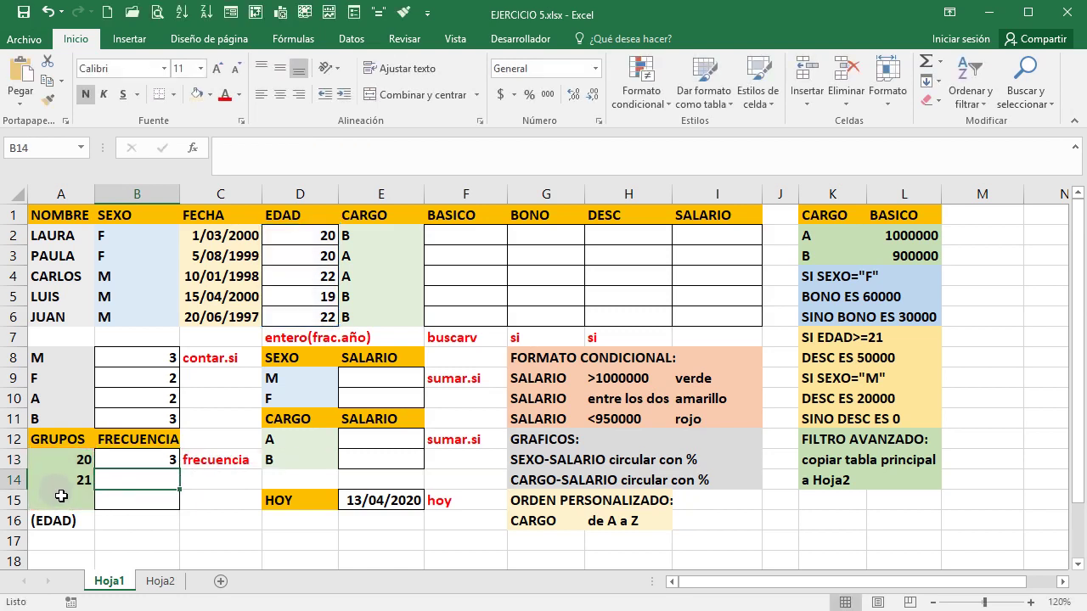
Extend the FRECUENCIA formula over B13:B15 as an array formula so every age group gets its count.
{"action": "left_click", "coordinate": [140, 464]}
{"action": "left_click_drag", "start_coordinate": [146, 464], "coordinate": [143, 508]}
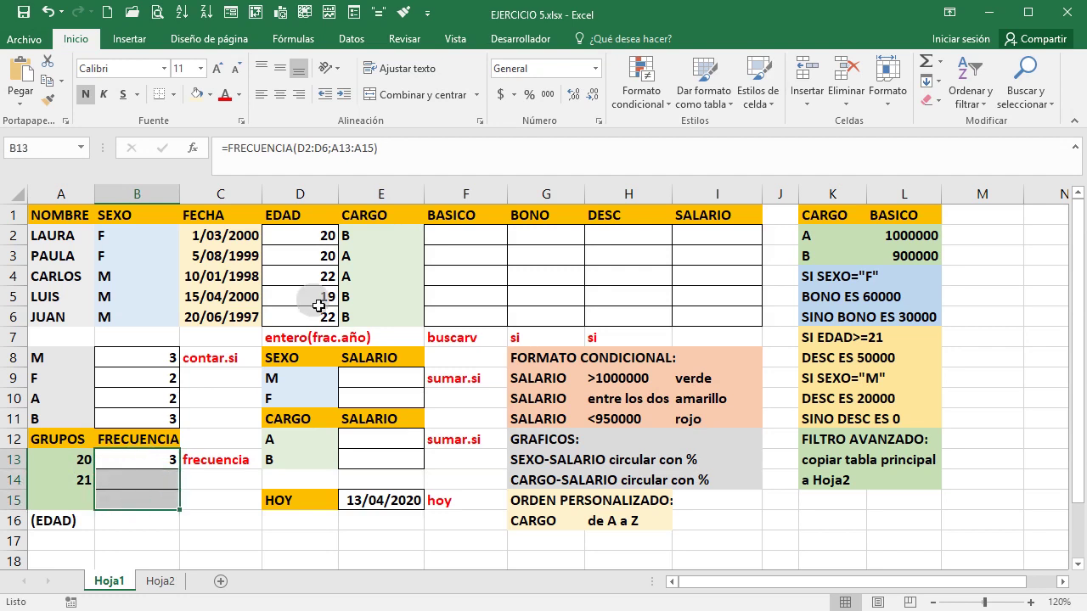
{"action": "left_click", "coordinate": [398, 160]}
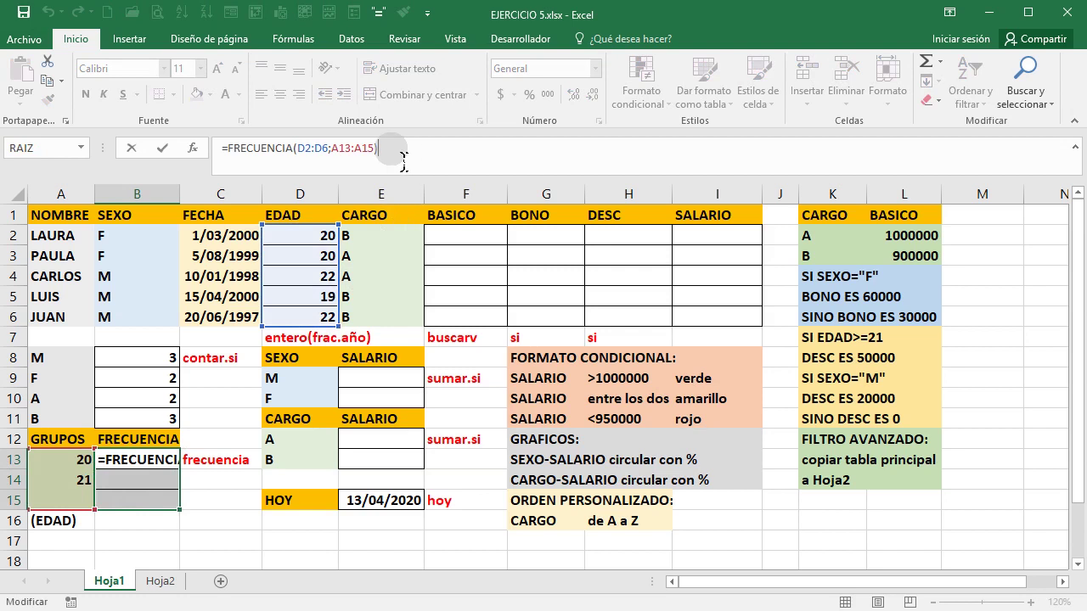
{"action": "key", "text": "ctrl+shift+Return"}
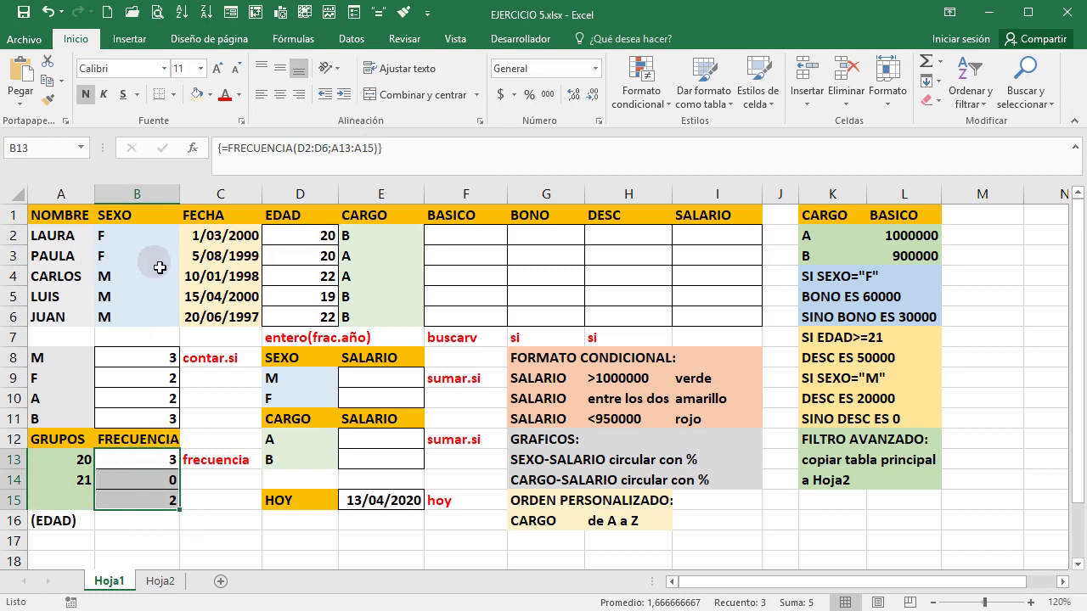
{"action": "left_click_drag", "start_coordinate": [78, 241], "coordinate": [77, 324]}
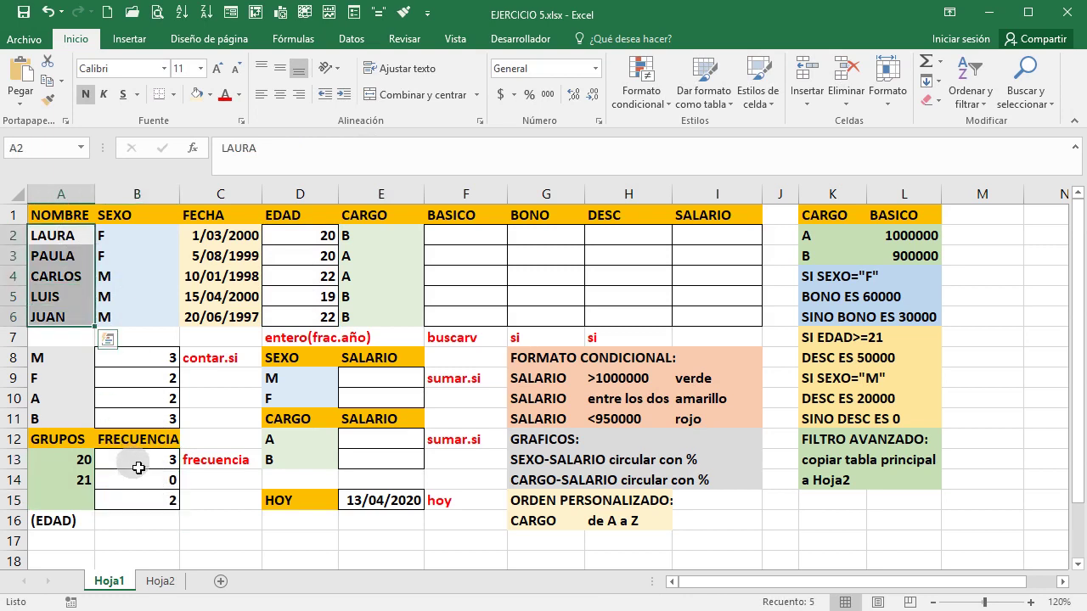
{"action": "left_click_drag", "start_coordinate": [138, 459], "coordinate": [144, 506]}
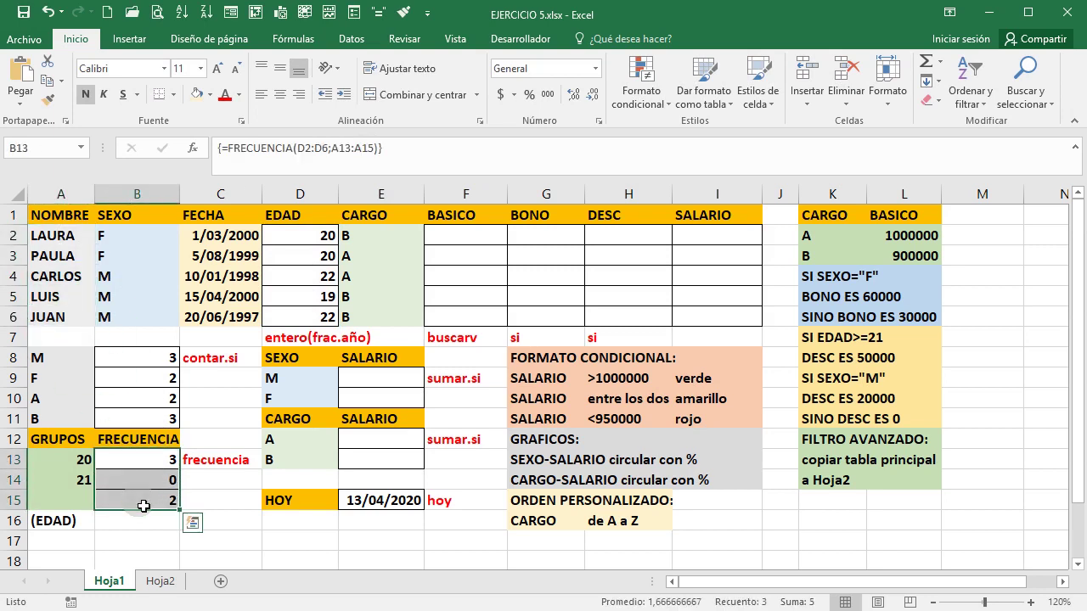
{"action": "left_click", "coordinate": [225, 516]}
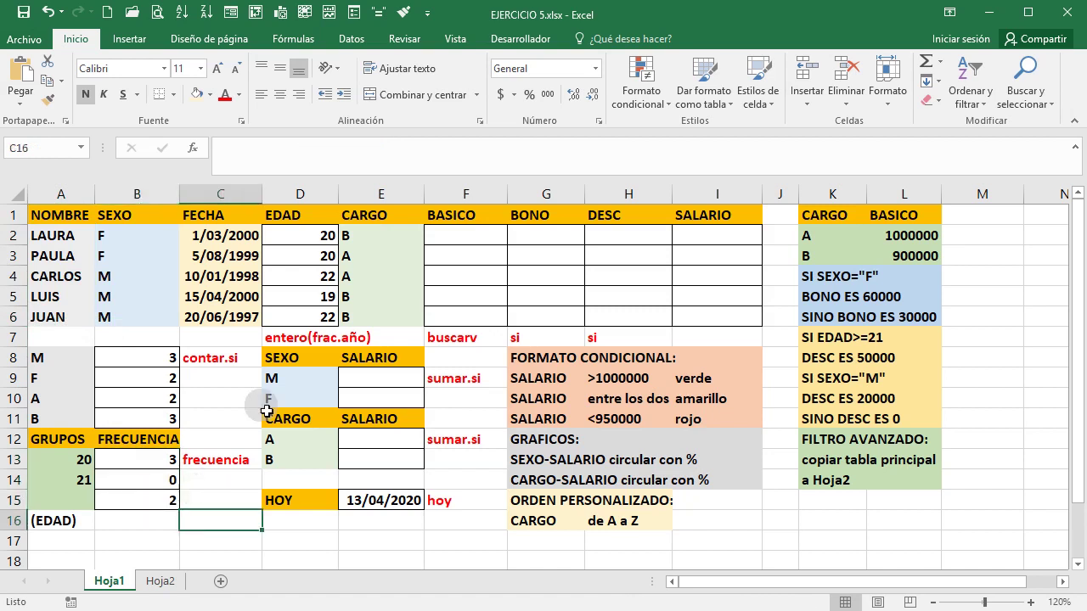
Look up the BASICO for the first CARGO in cell F2 with the formula =BUSCARV(E2;$K$2:$L$3;2;VERDADERO).
{"action": "left_click", "coordinate": [475, 240]}
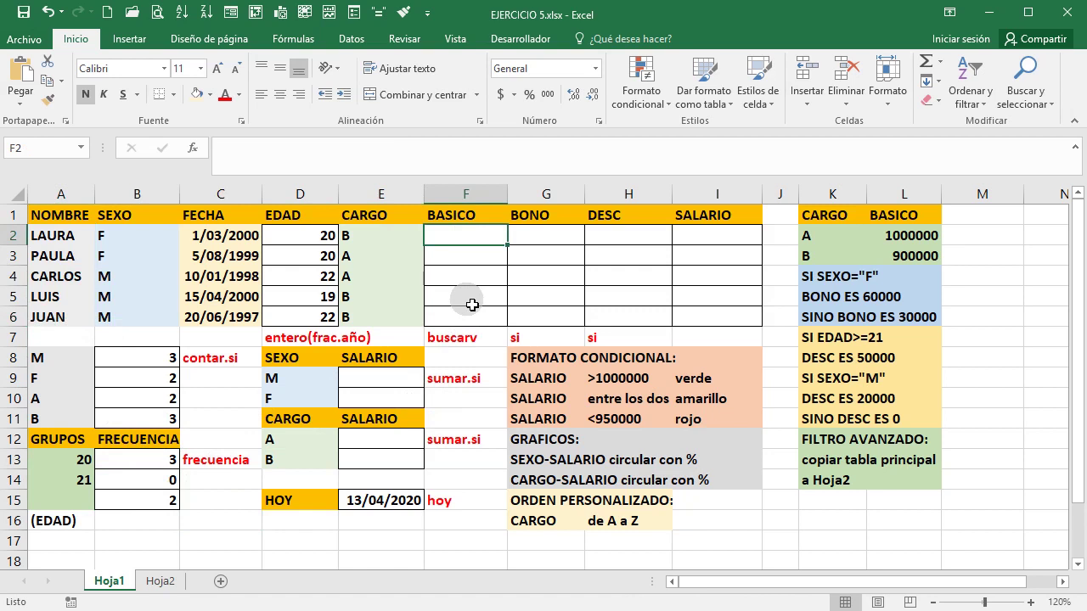
{"action": "type", "text": "=BU"}
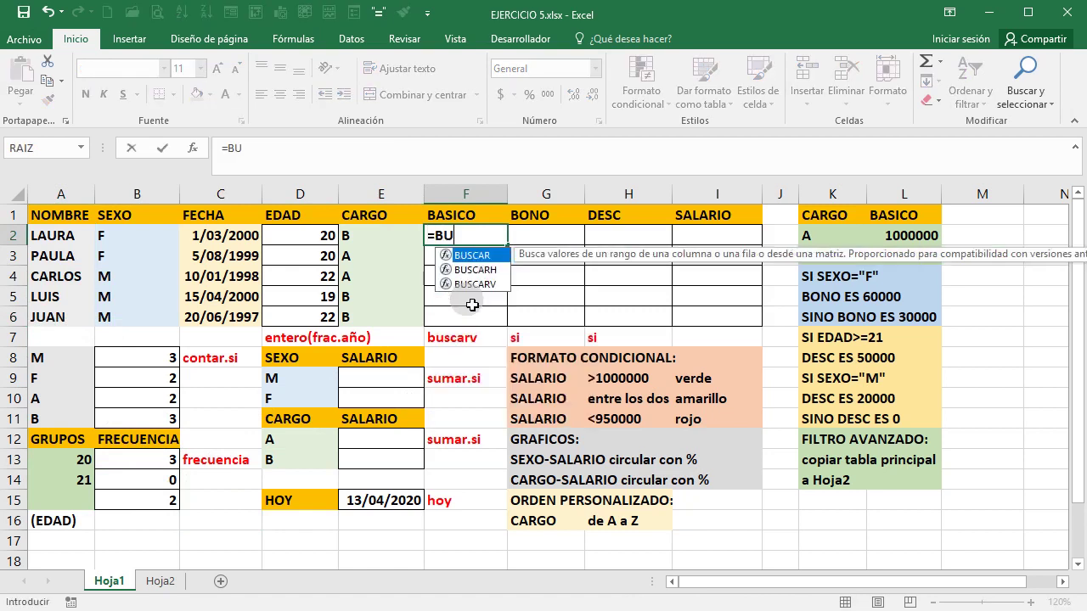
{"action": "type", "text": "SCARV("}
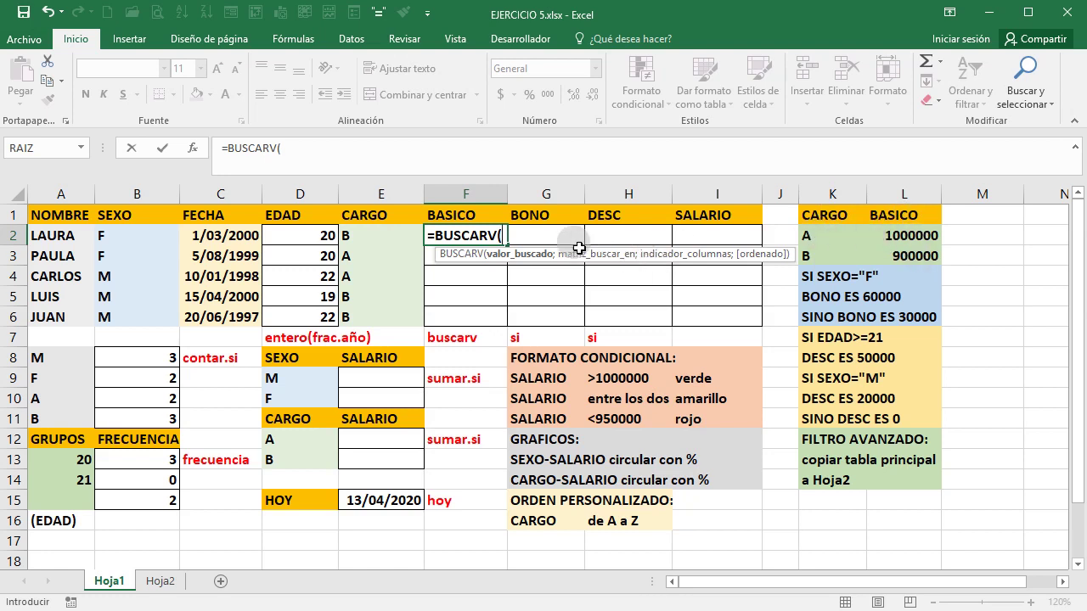
{"action": "left_click", "coordinate": [371, 242]}
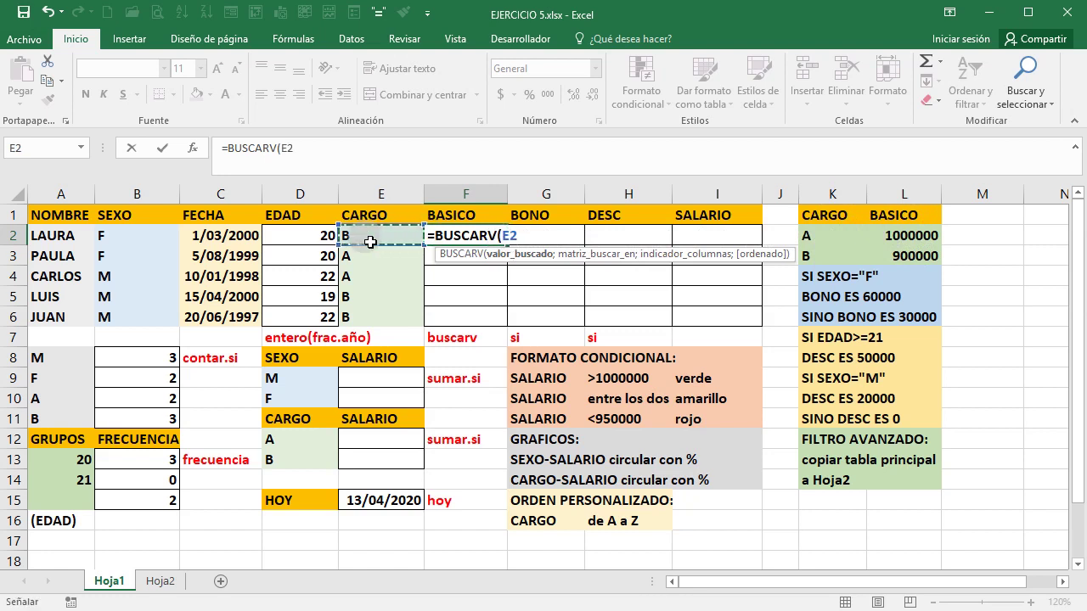
{"action": "type", "text": ";"}
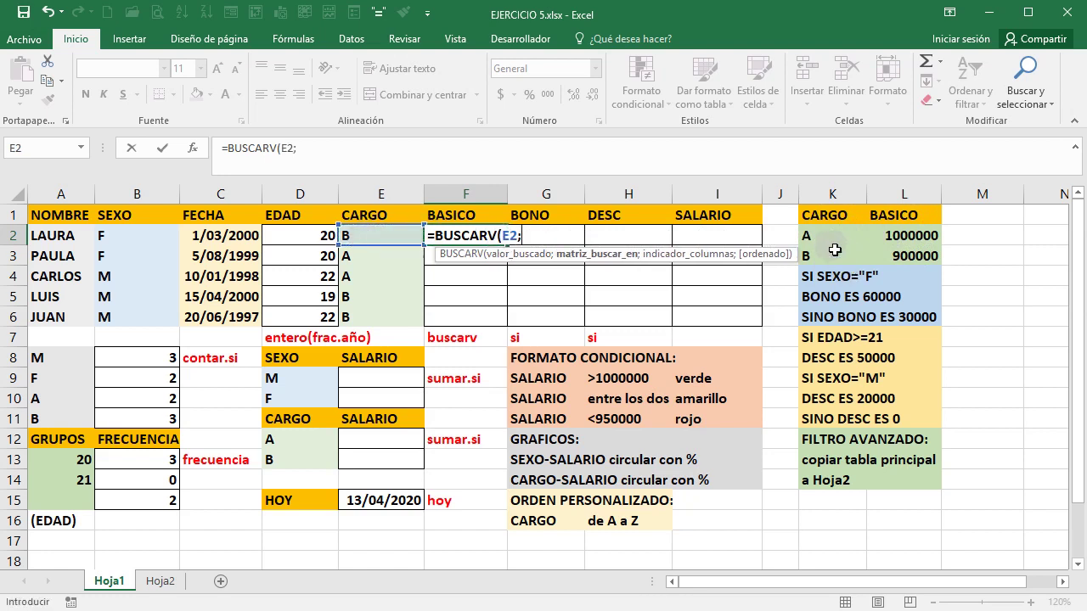
{"action": "left_click_drag", "start_coordinate": [821, 240], "coordinate": [902, 257]}
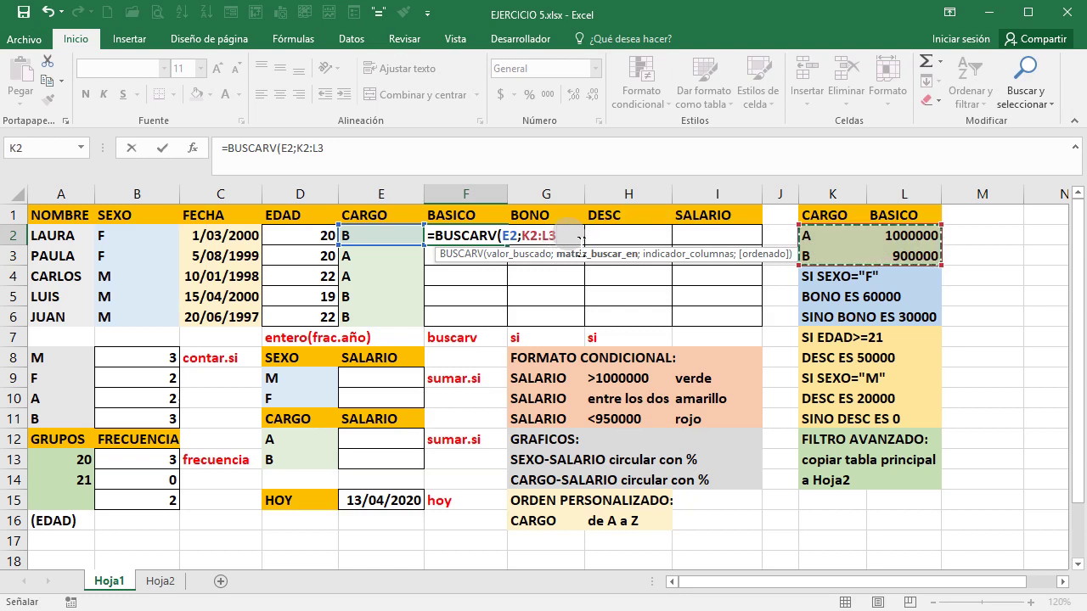
{"action": "key", "text": "F4"}
{"action": "type", "text": ";2"}
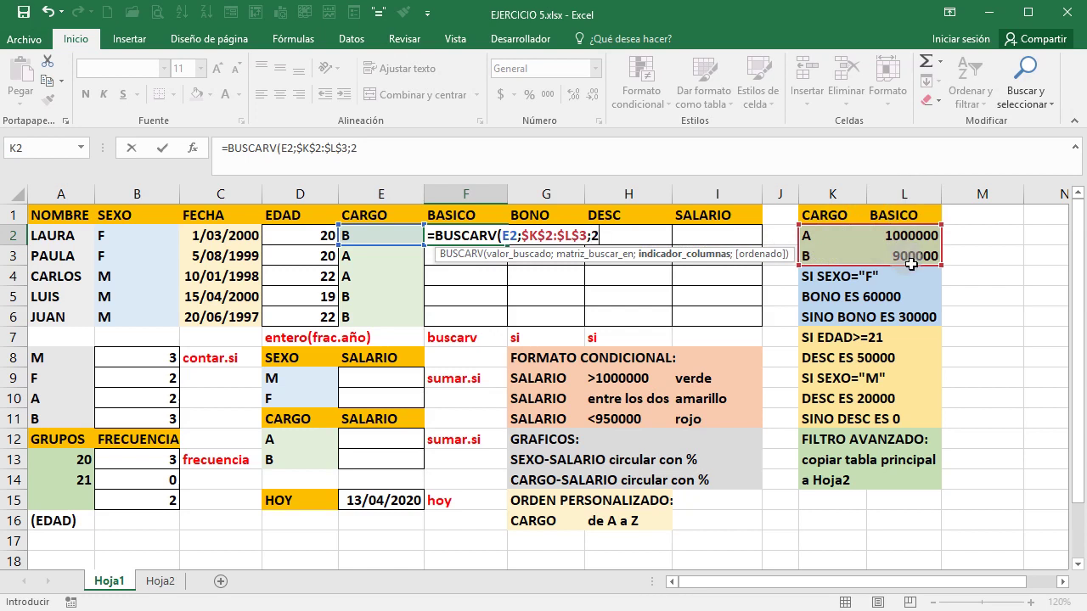
{"action": "type", "text": ";"}
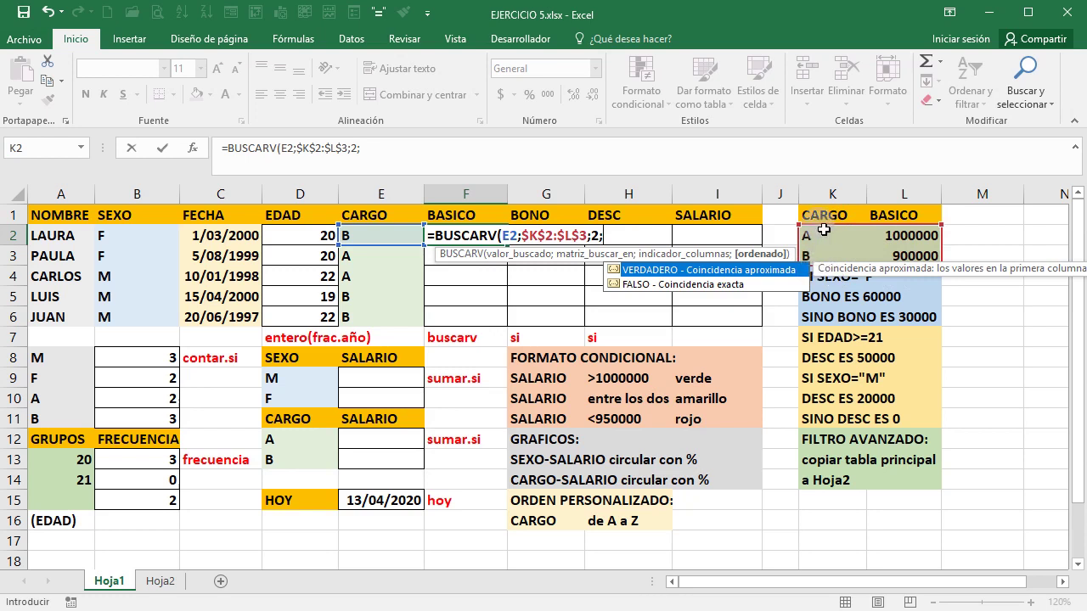
{"action": "double_click", "coordinate": [656, 271]}
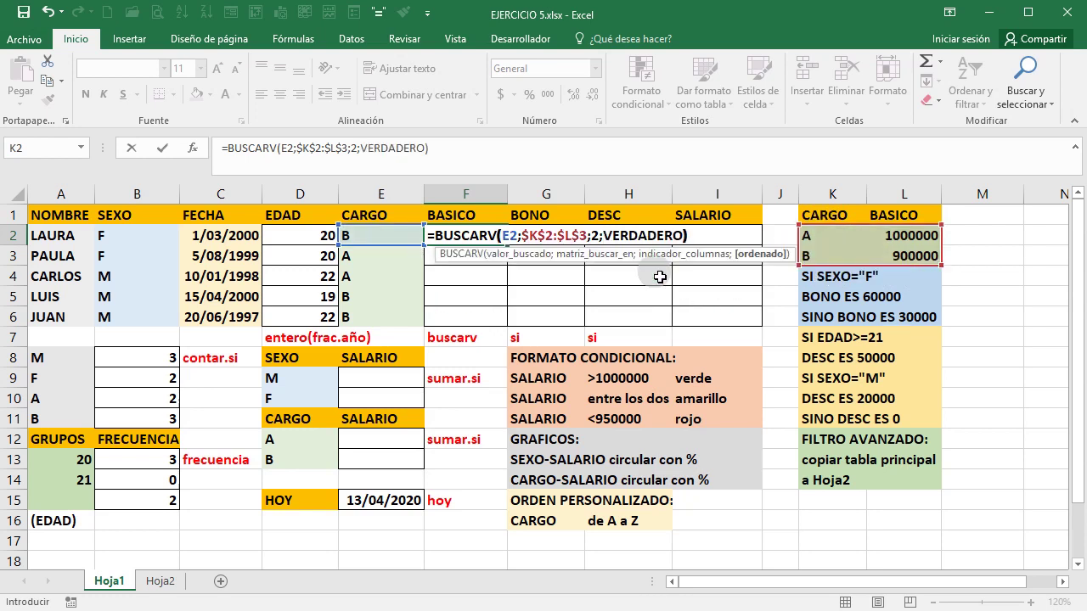
{"action": "type", "text": ")"}
{"action": "key", "text": "Return"}
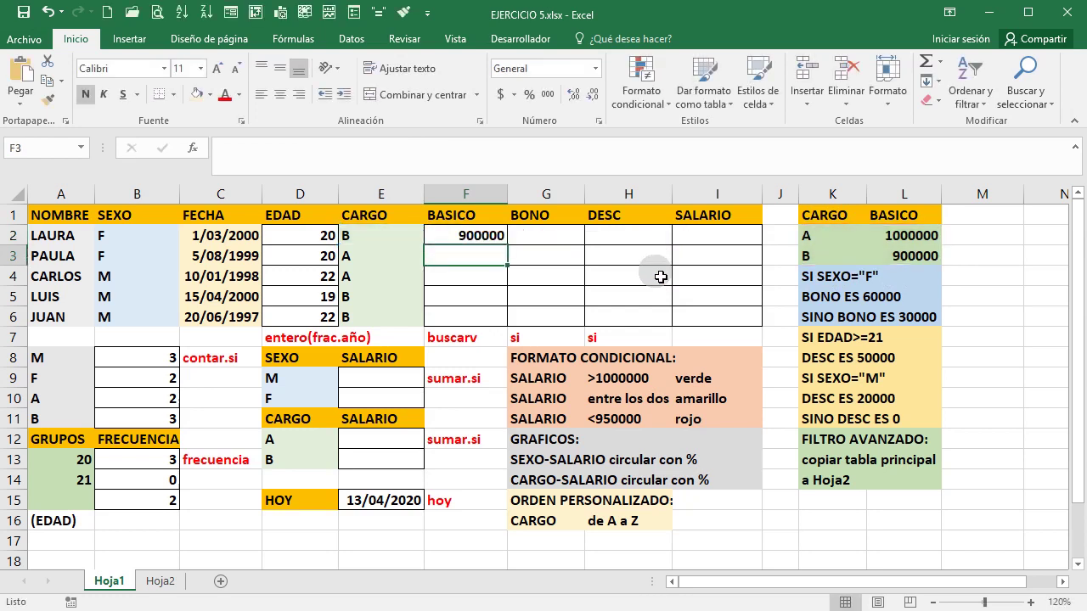
Copy the BUSCARV formula from F2 down the BASICO column to F6 and review the formula in F2.
{"action": "left_click", "coordinate": [503, 236]}
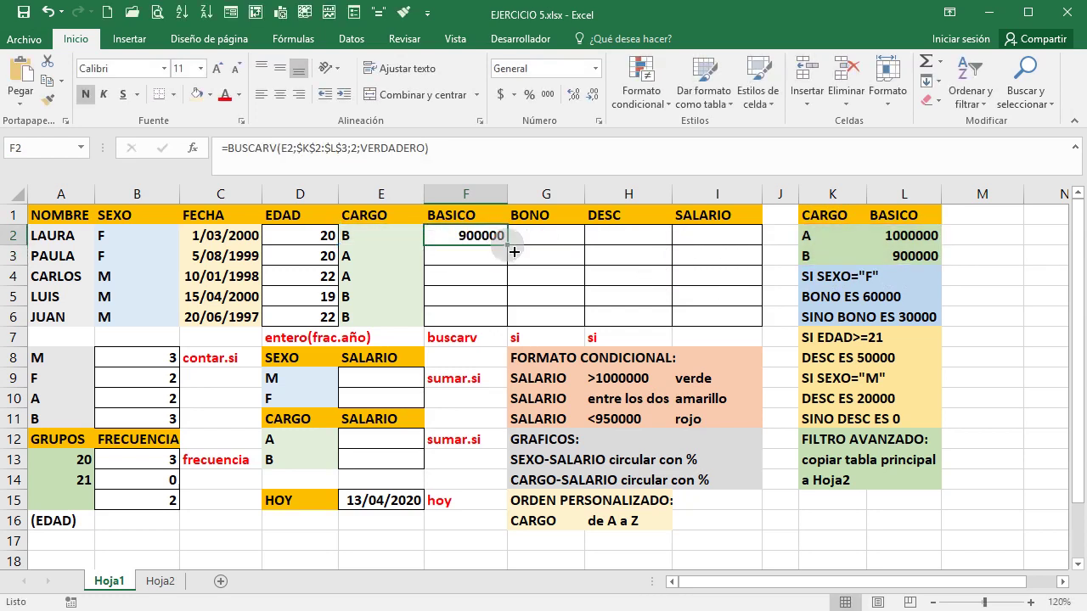
{"action": "left_click_drag", "start_coordinate": [512, 251], "coordinate": [507, 338]}
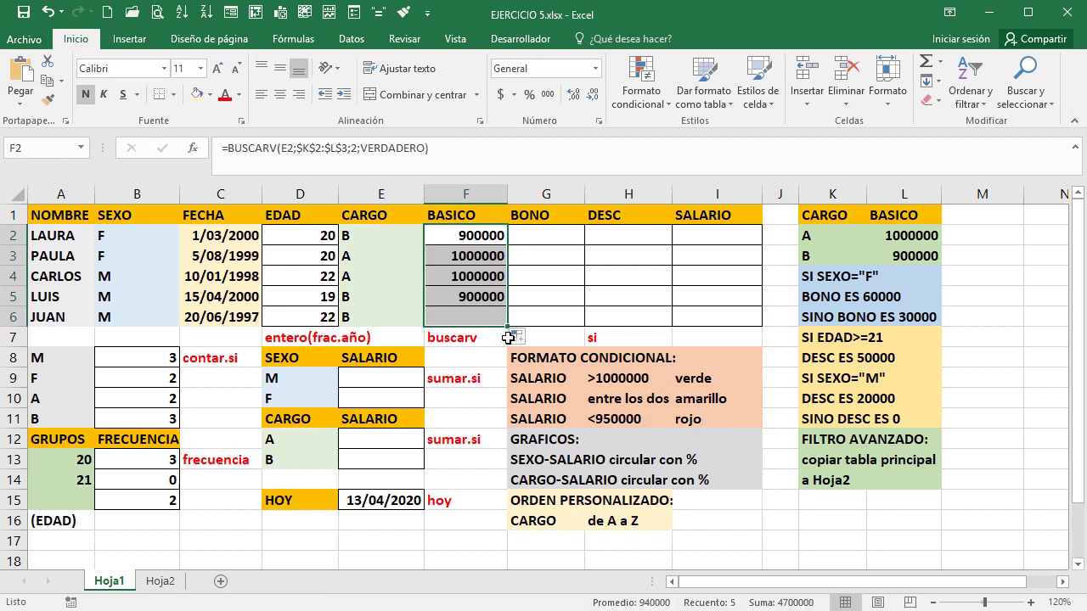
{"action": "left_click", "coordinate": [481, 239]}
{"action": "double_click", "coordinate": [481, 238]}
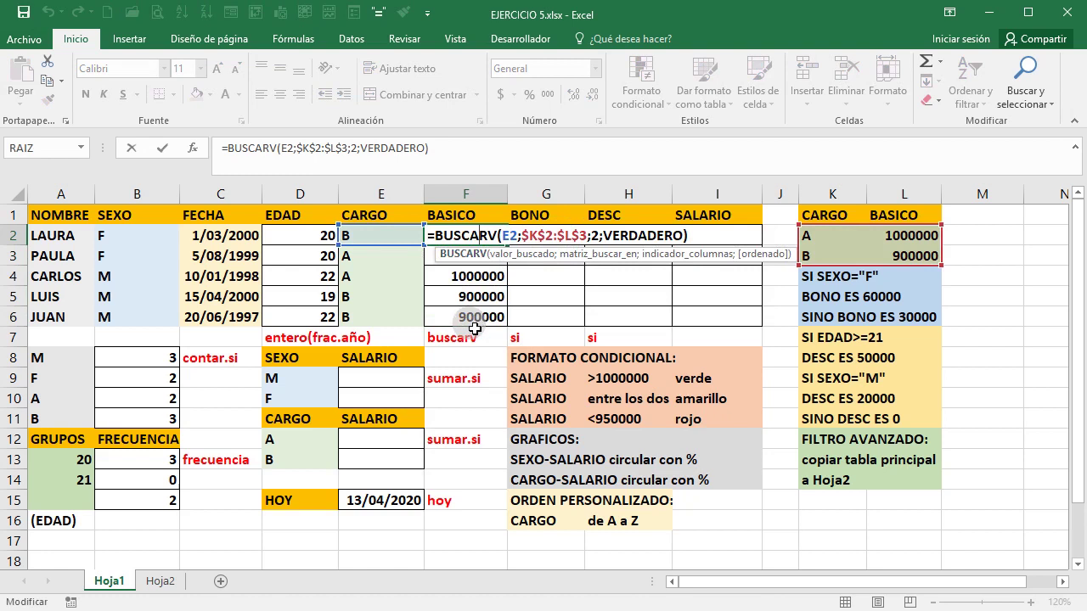
{"action": "key", "text": "Escape"}
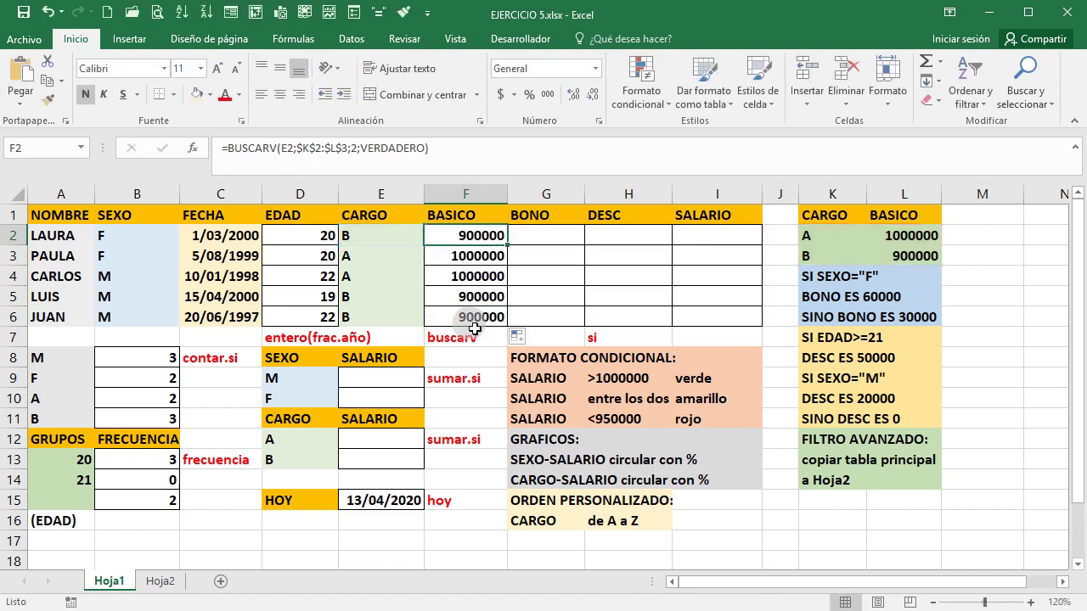
Calculate the first BONO from the SEXO value in cell G2 with the formula =SI(B2="F";60000;30000).
{"action": "left_click", "coordinate": [556, 239]}
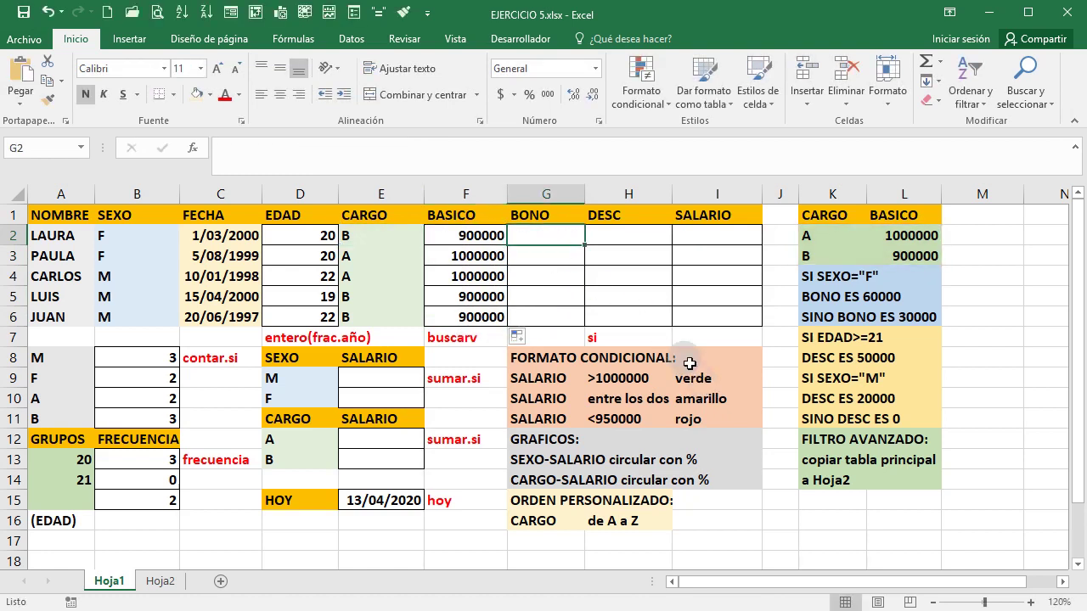
{"action": "type", "text": "=S"}
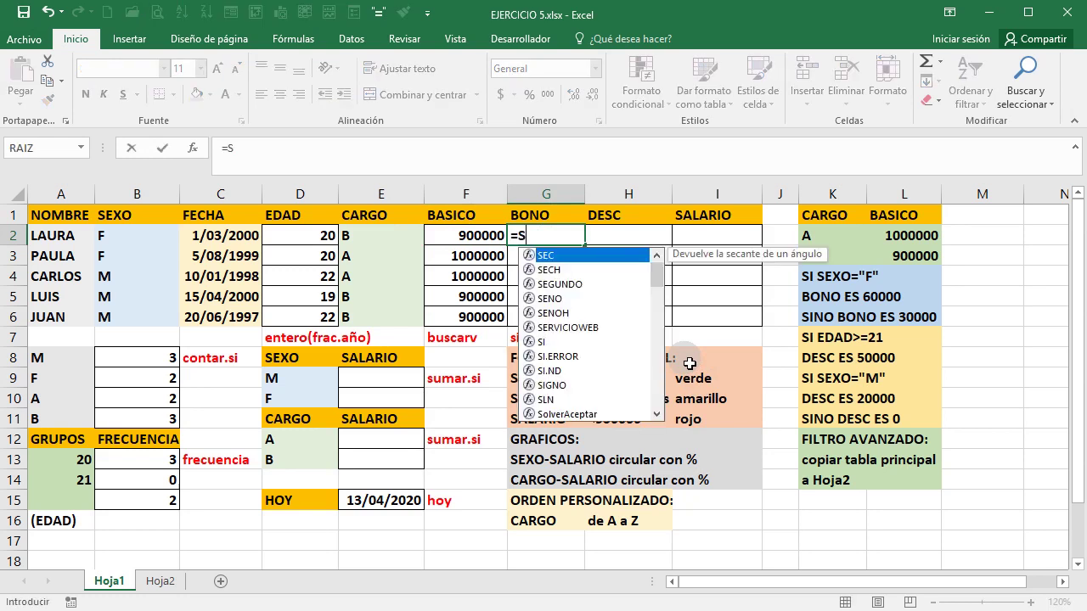
{"action": "type", "text": "I("}
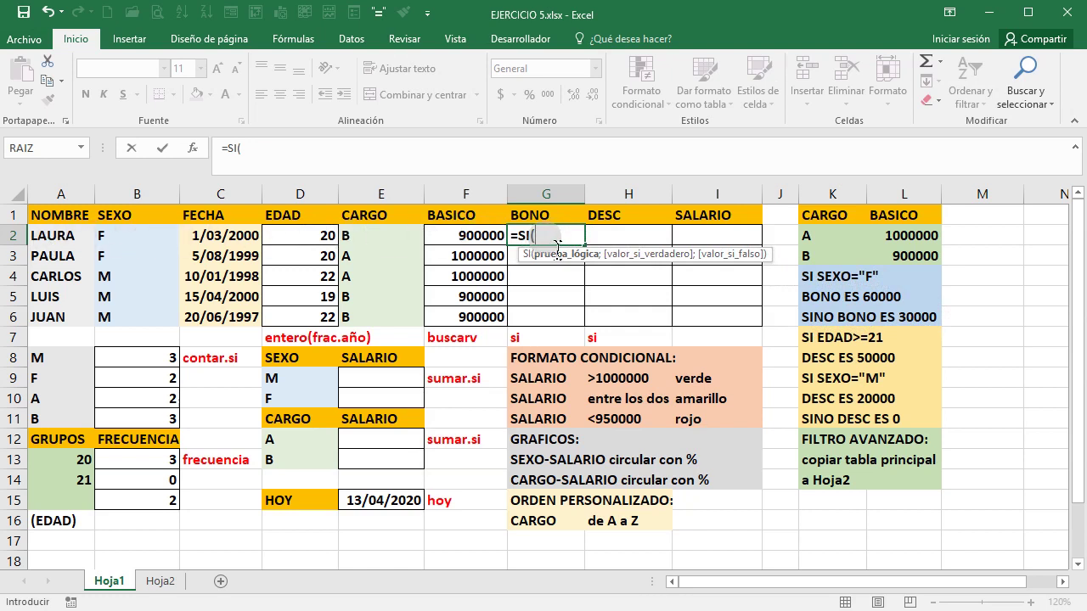
{"action": "left_click", "coordinate": [533, 237]}
{"action": "left_click", "coordinate": [134, 244]}
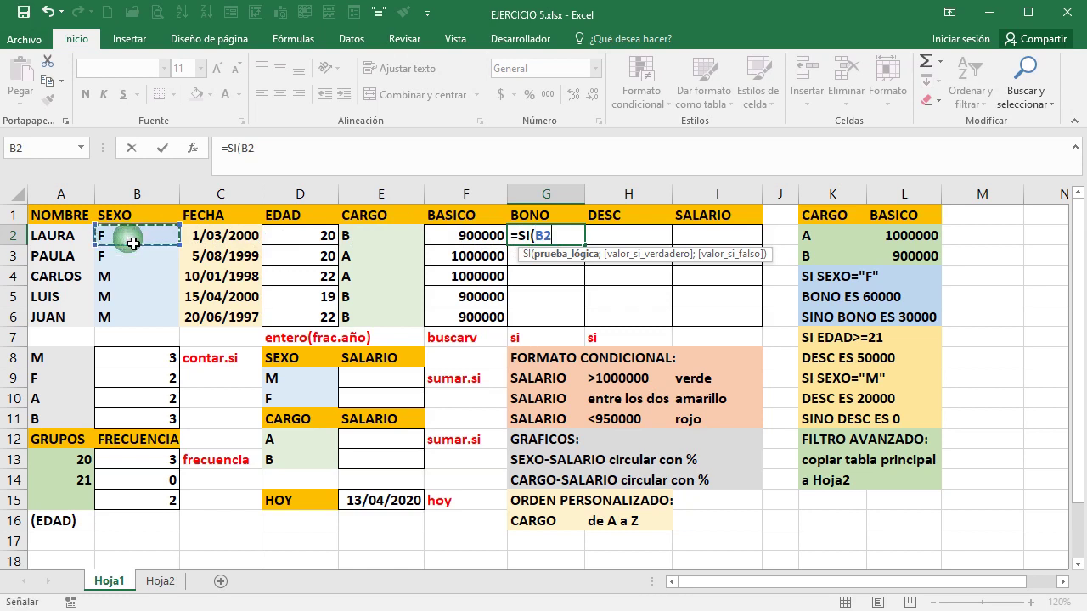
{"action": "type", "text": "=\"F"}
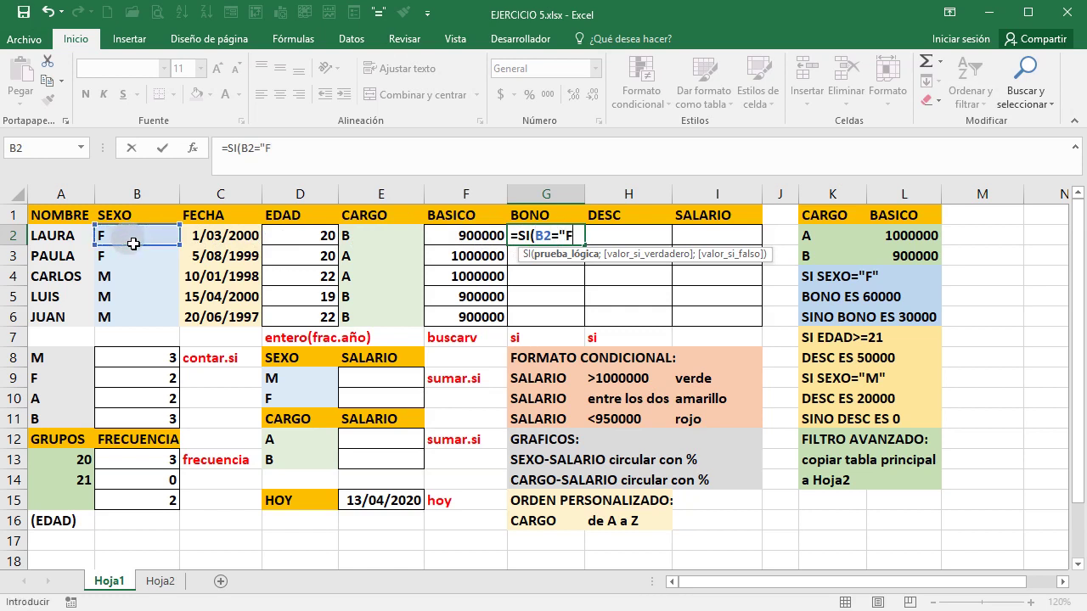
{"action": "type", "text": "\";"}
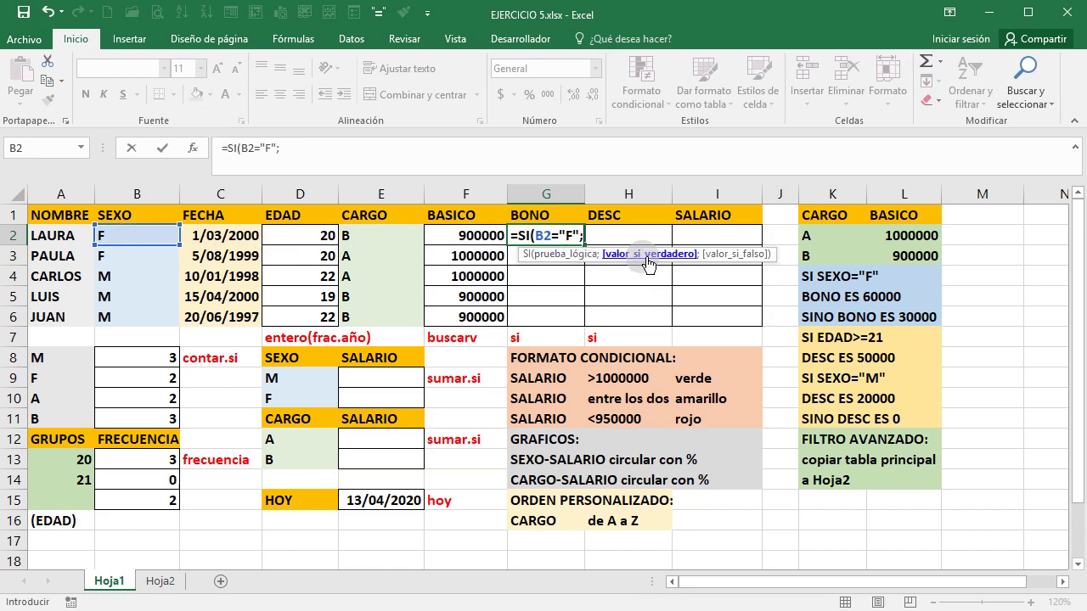
{"action": "type", "text": "60000;30000"}
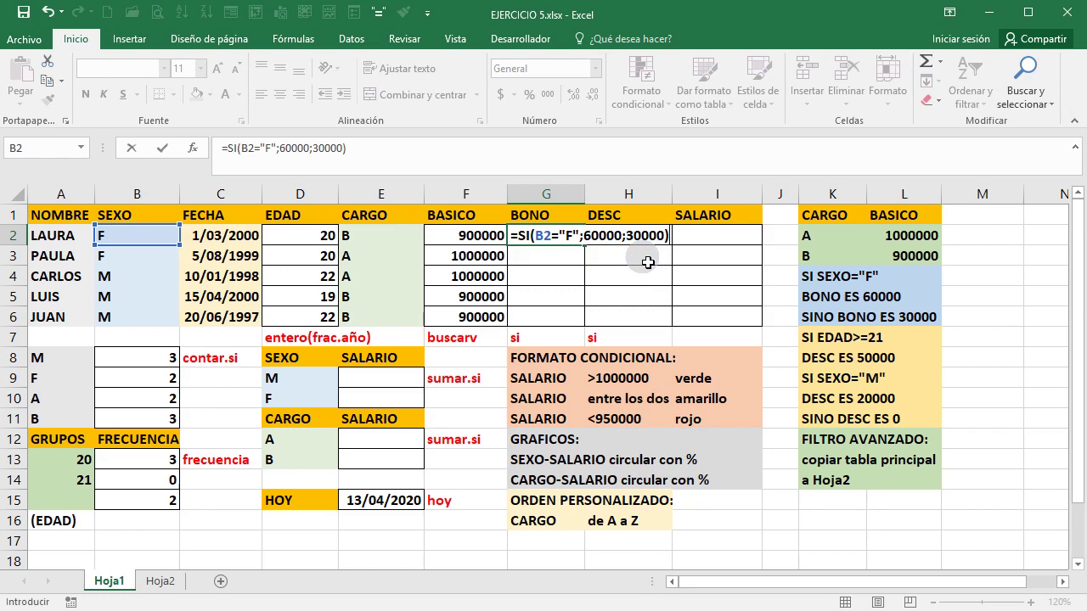
{"action": "key", "text": "Return"}
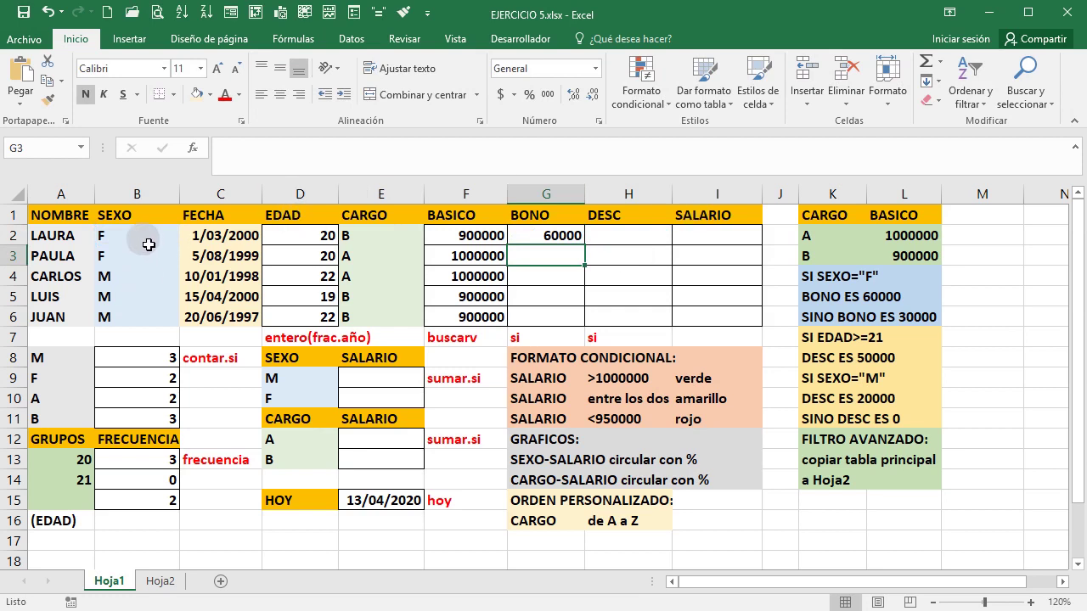
Copy the SI formula from G2 down the BONO column to G6 and review the formulas in G3 and G2.
{"action": "left_click", "coordinate": [556, 239]}
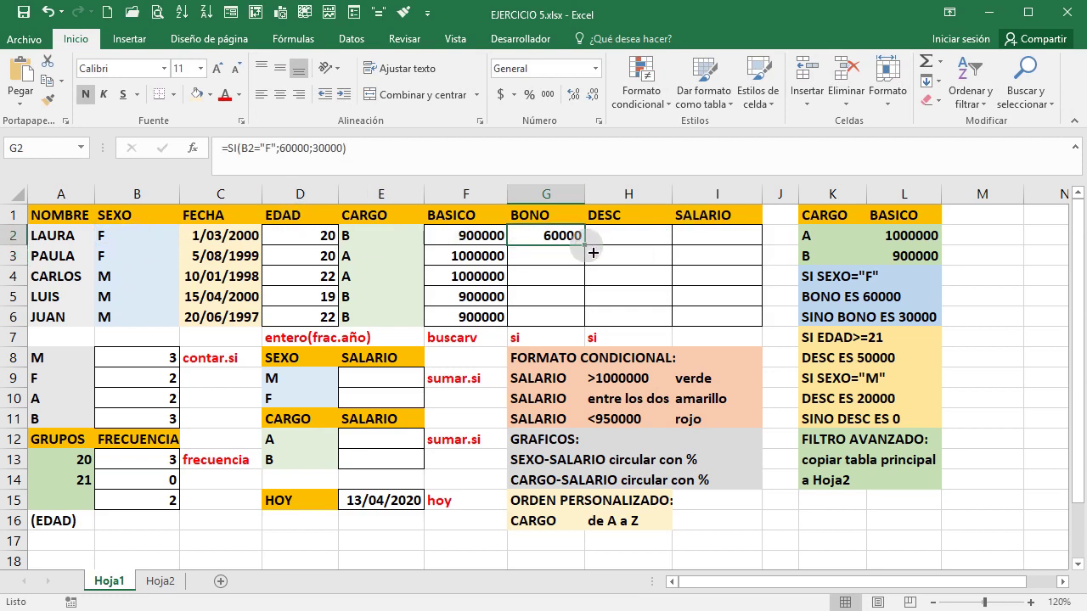
{"action": "left_click_drag", "start_coordinate": [583, 245], "coordinate": [594, 323]}
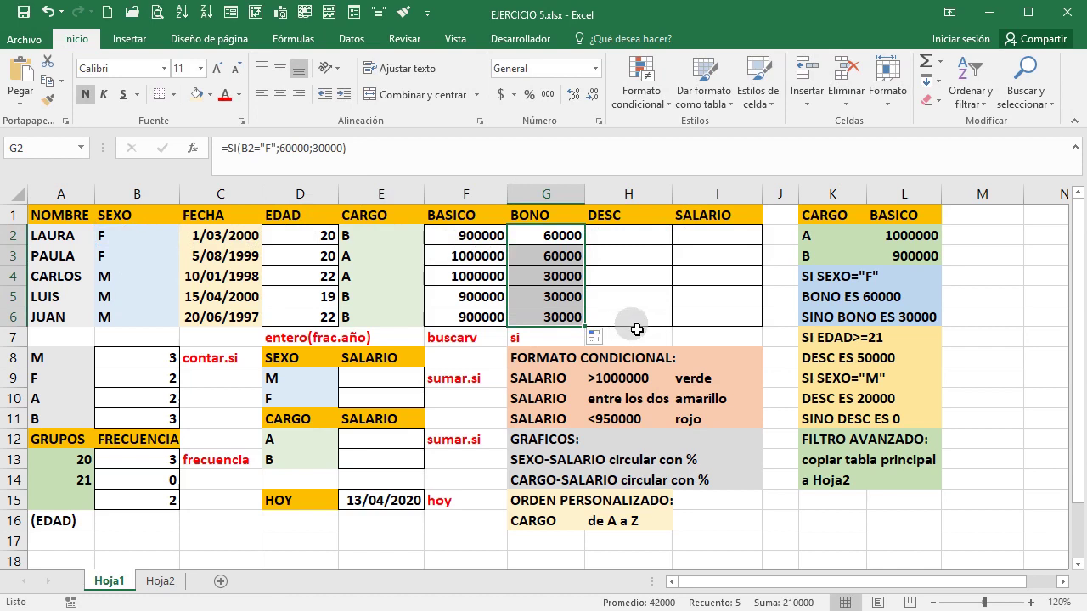
{"action": "left_click", "coordinate": [553, 255]}
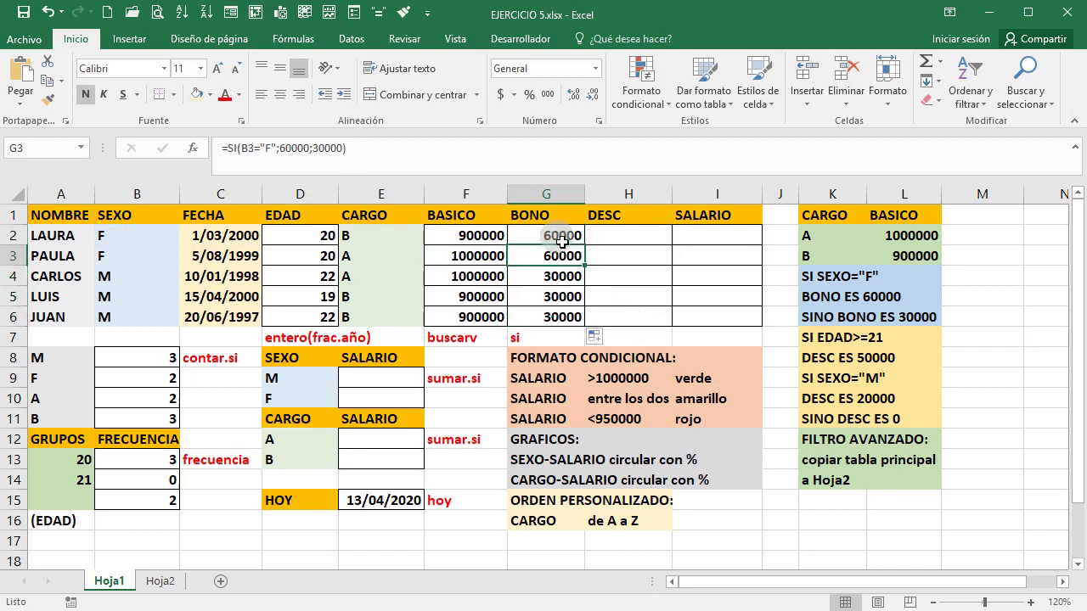
{"action": "double_click", "coordinate": [561, 241]}
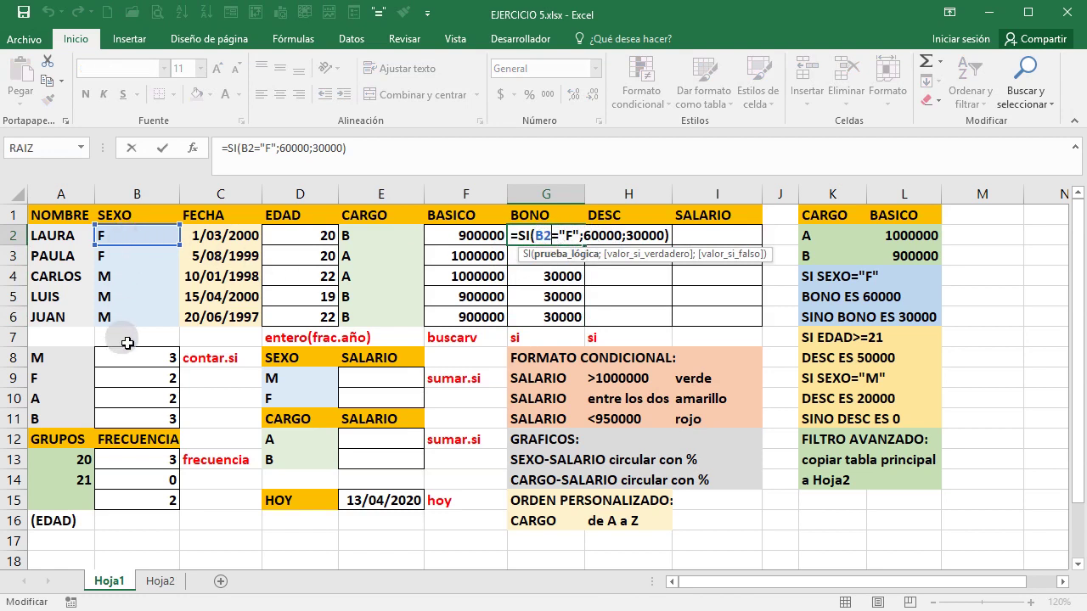
{"action": "key", "text": "Escape"}
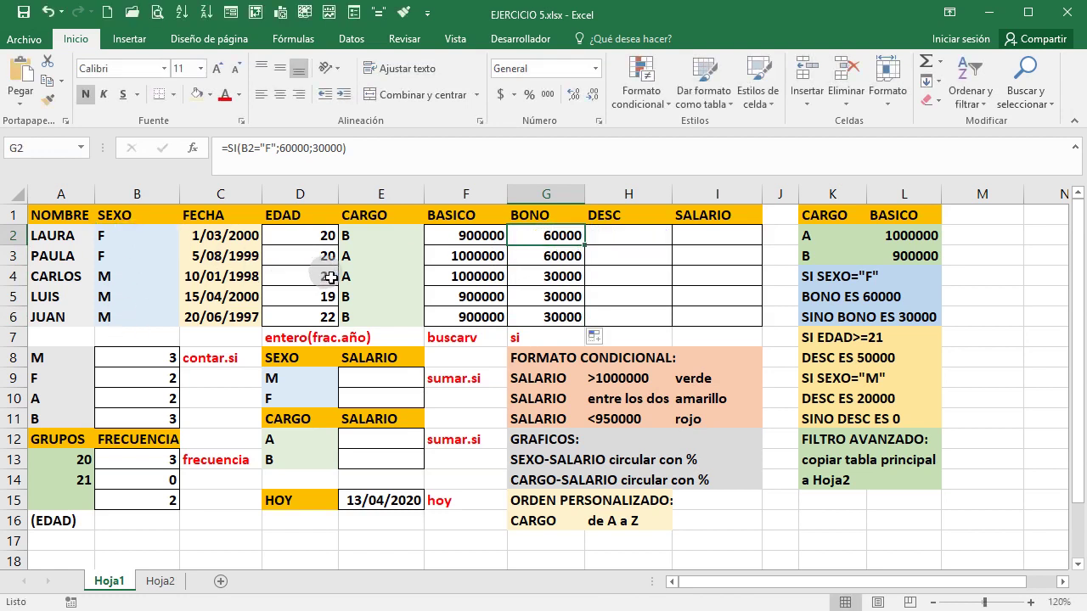
Calculate the first DESC in cell H2 with the nested formula =SI(D2>=21;50000;SI(B2="M";20000;0)).
{"action": "left_click", "coordinate": [631, 242]}
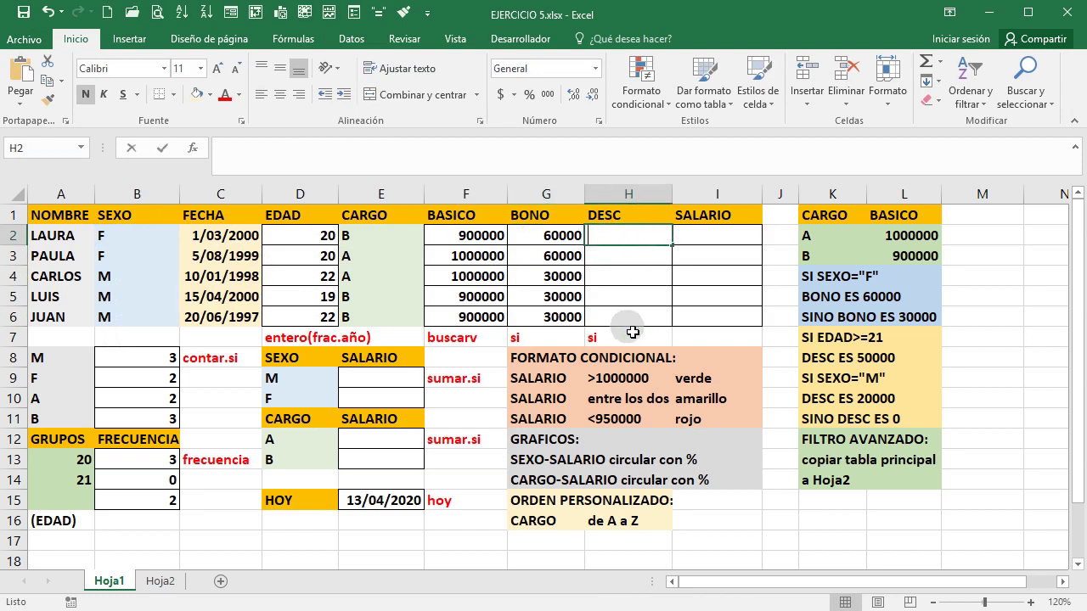
{"action": "type", "text": "=SI"}
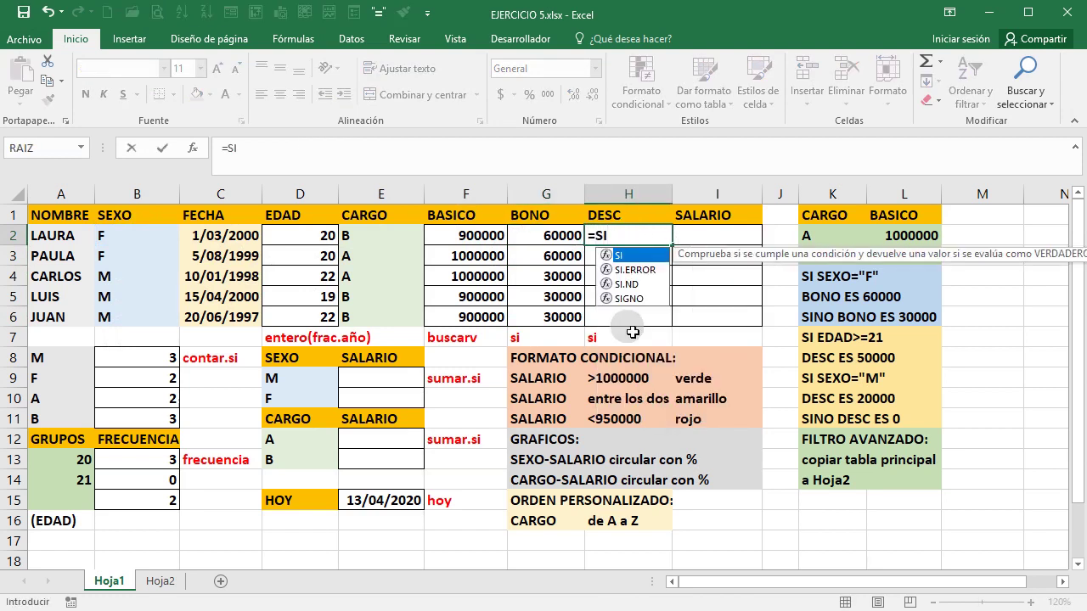
{"action": "type", "text": "("}
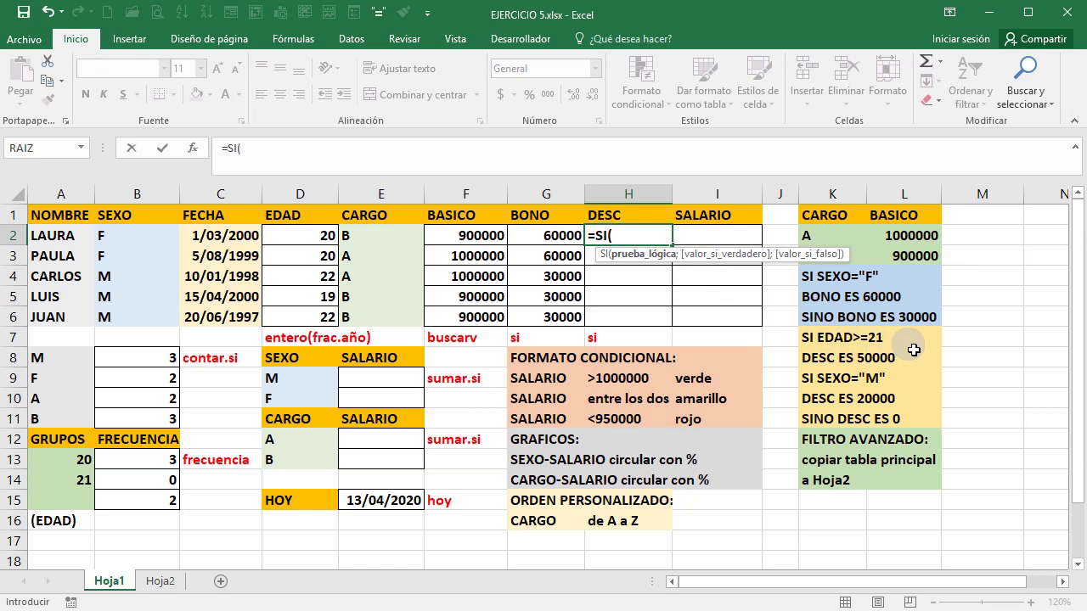
{"action": "left_click", "coordinate": [636, 234]}
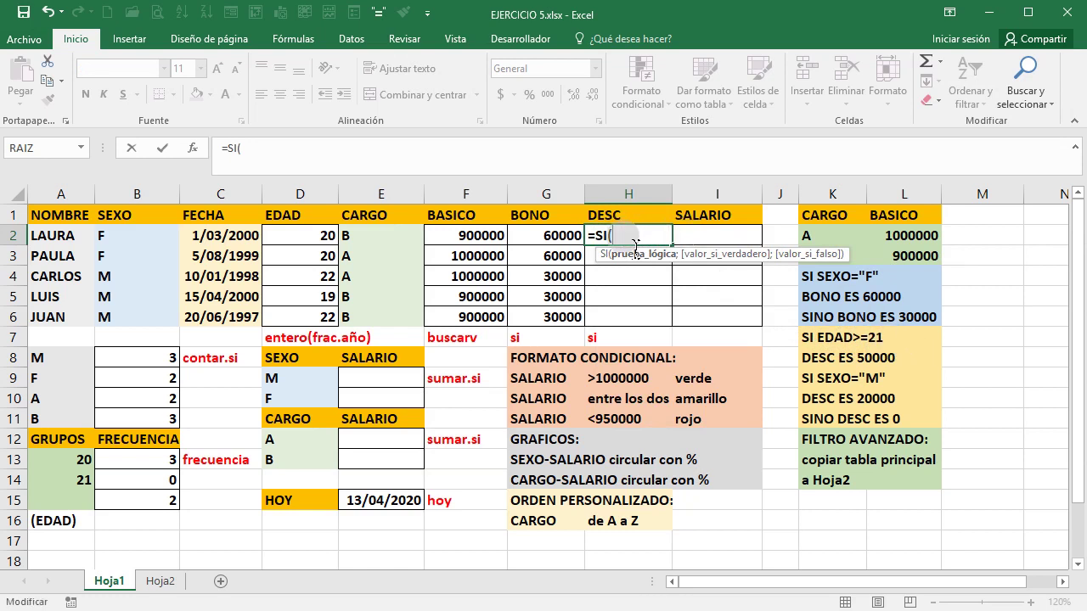
{"action": "left_click", "coordinate": [297, 241]}
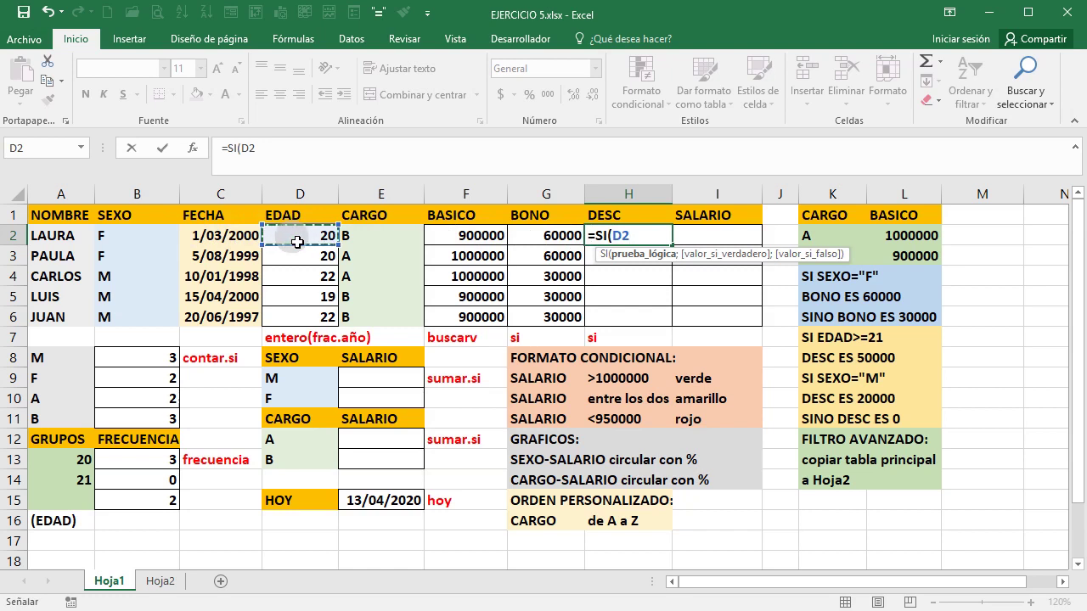
{"action": "type", "text": ">=21;5000"}
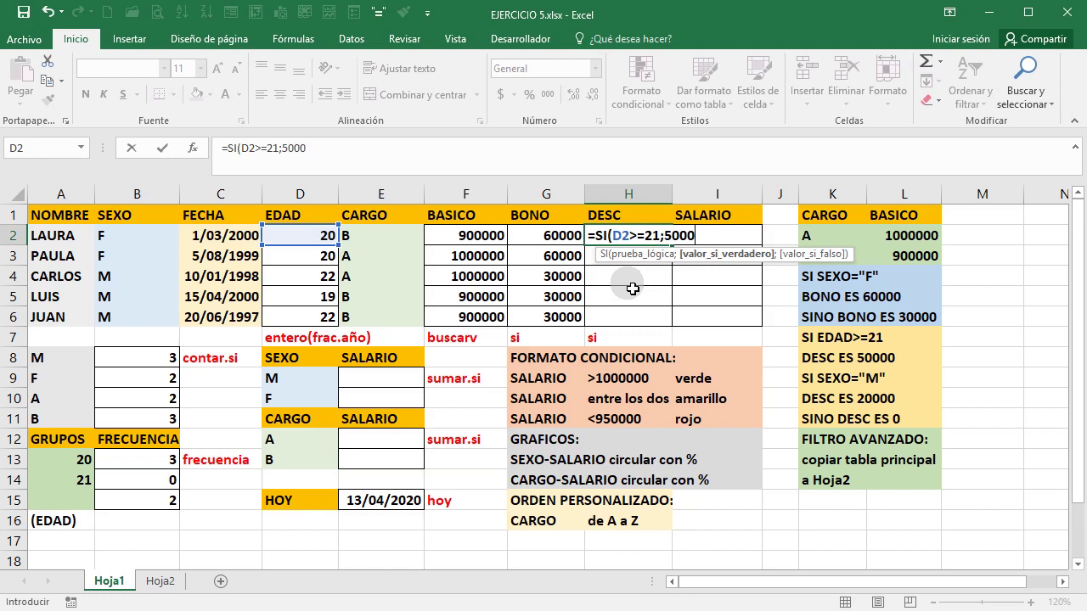
{"action": "type", "text": "0;"}
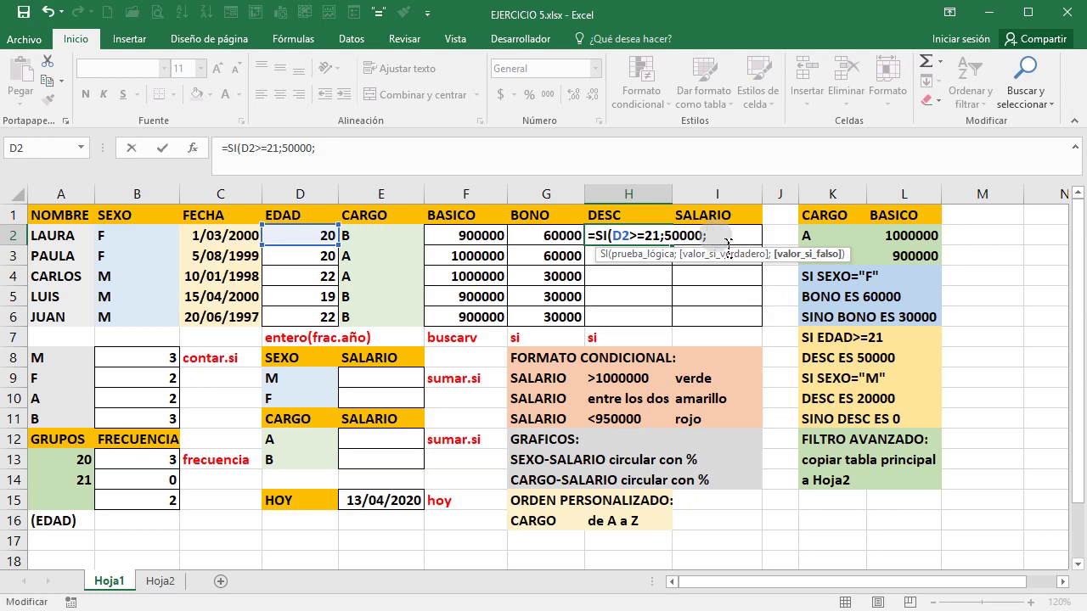
{"action": "type", "text": "SI("}
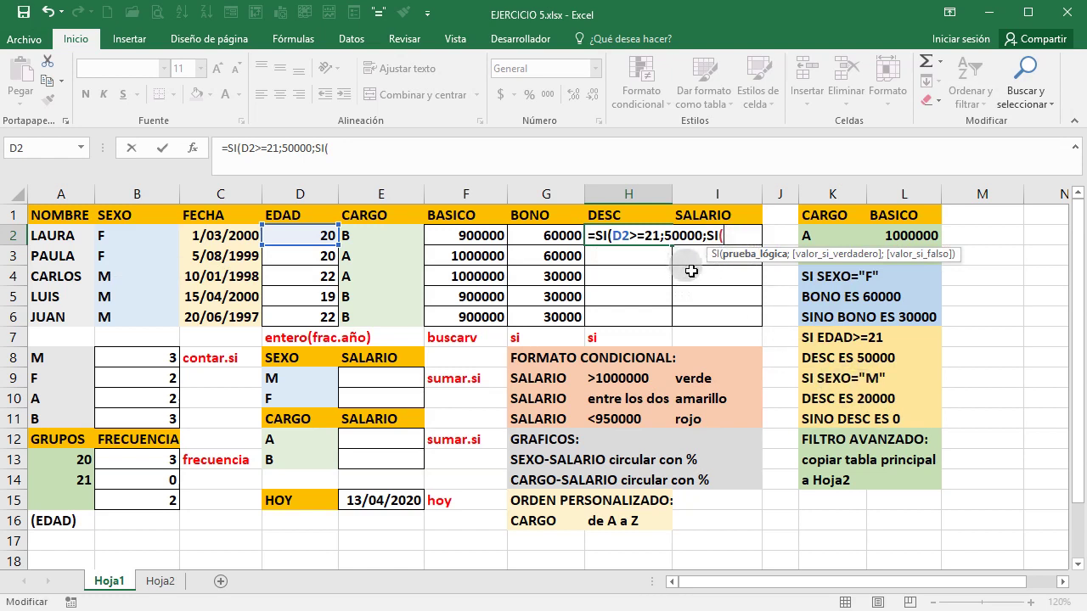
{"action": "left_click", "coordinate": [169, 244]}
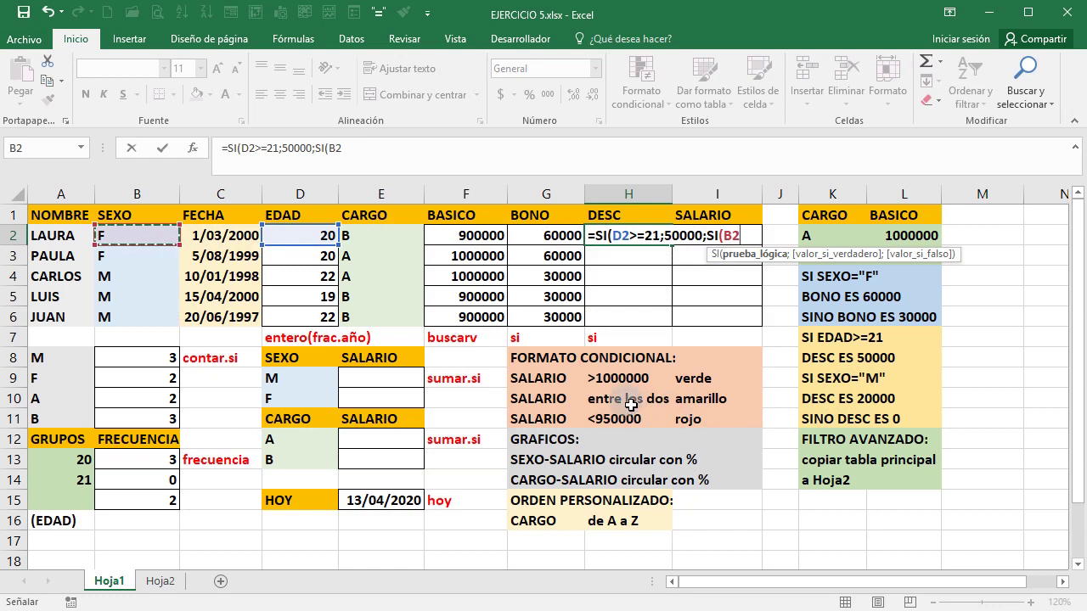
{"action": "type", "text": "=\"M"}
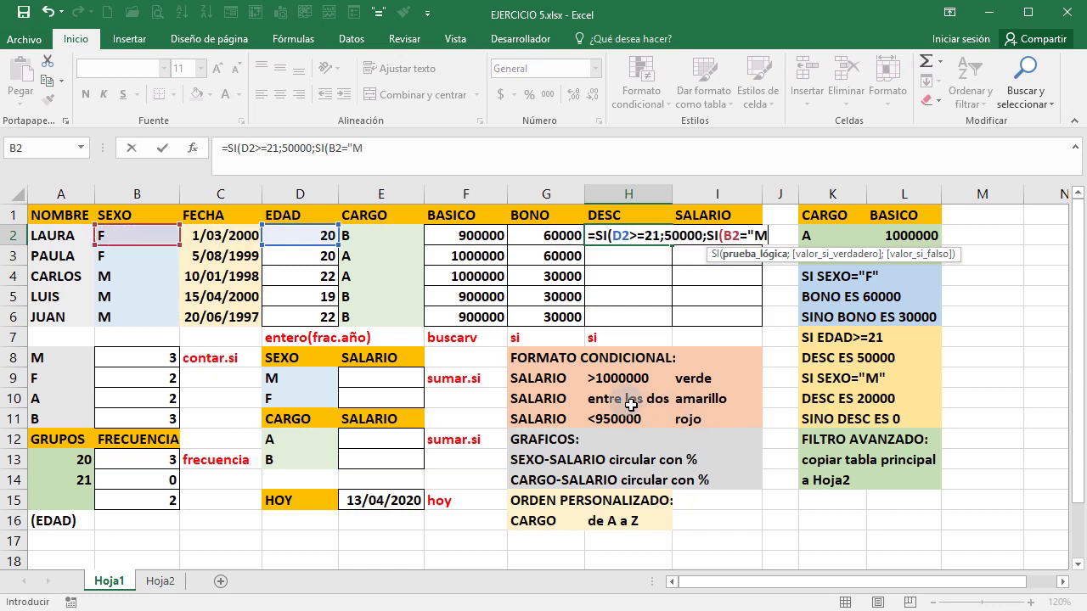
{"action": "type", "text": "\";"}
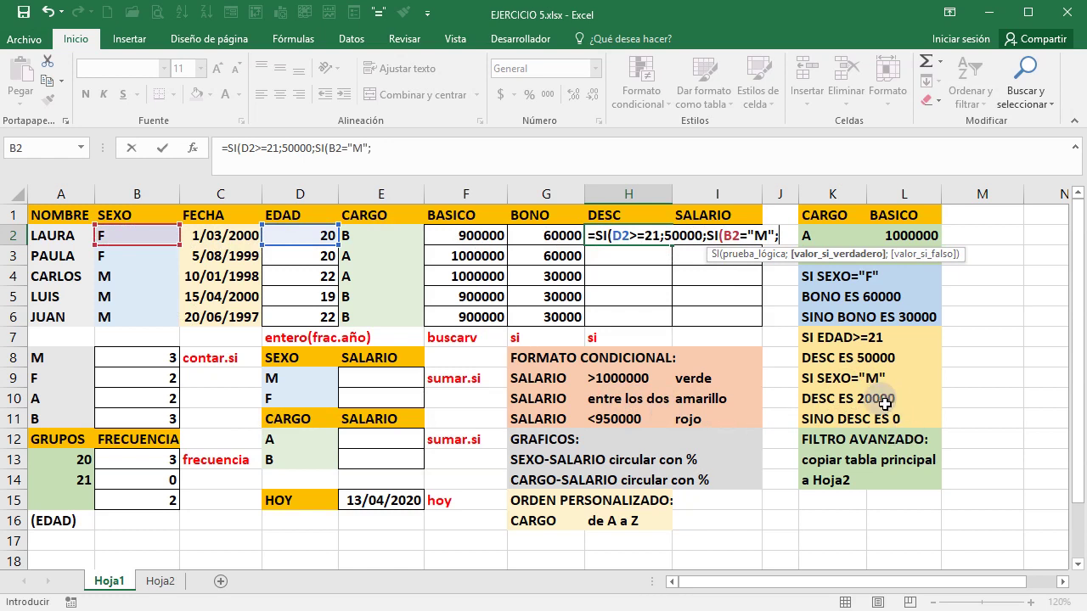
{"action": "type", "text": "200"}
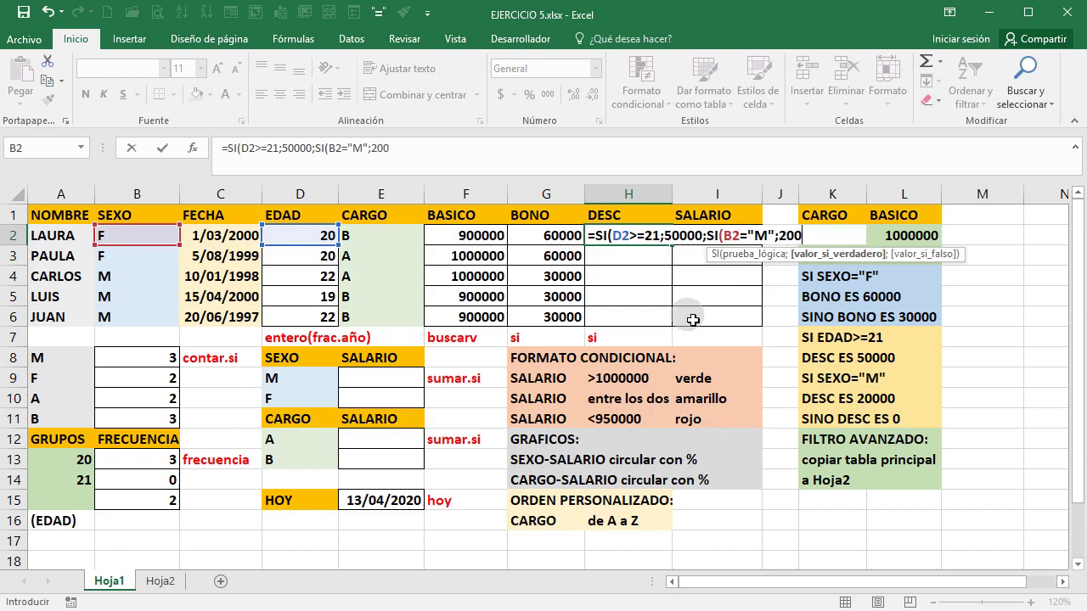
{"action": "type", "text": "00;0"}
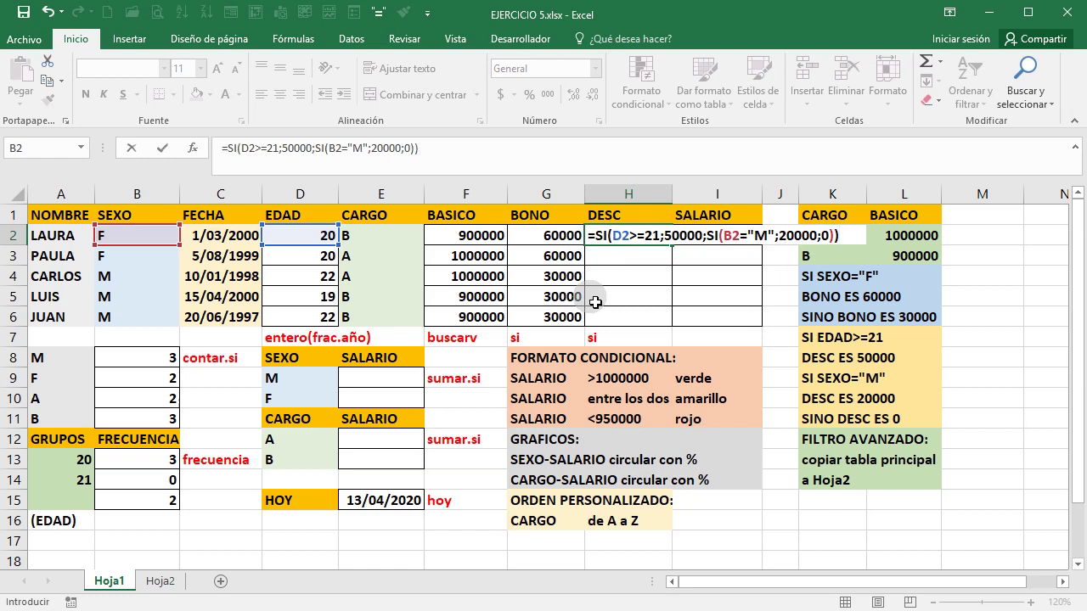
{"action": "key", "text": "Return"}
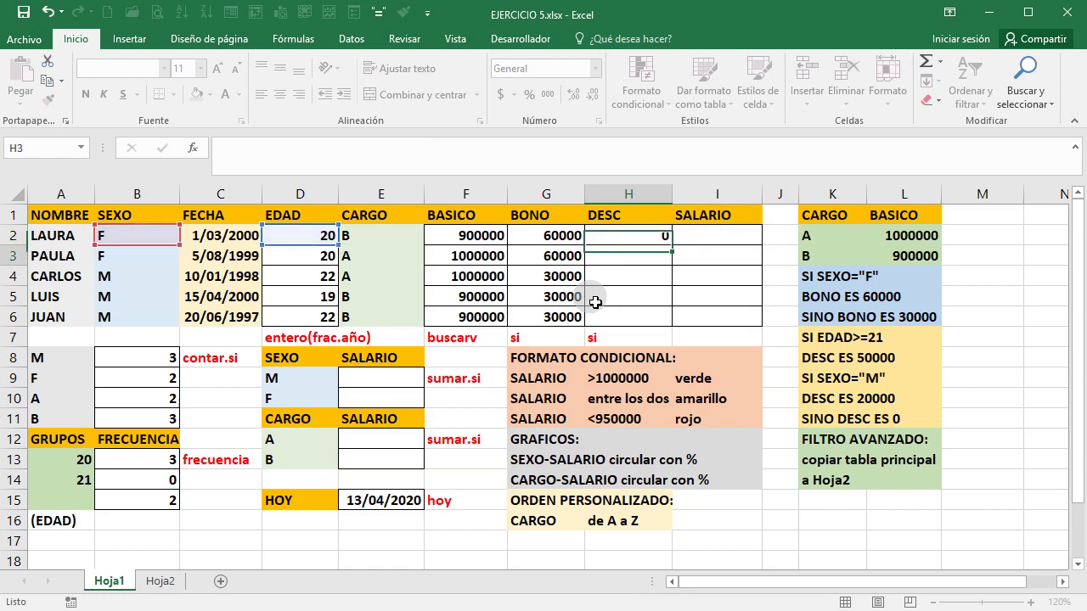
Check the EDAD in D2 against the discount rule and copy the nested SI formula from H2 down the DESC column to H6.
{"action": "left_click", "coordinate": [654, 242]}
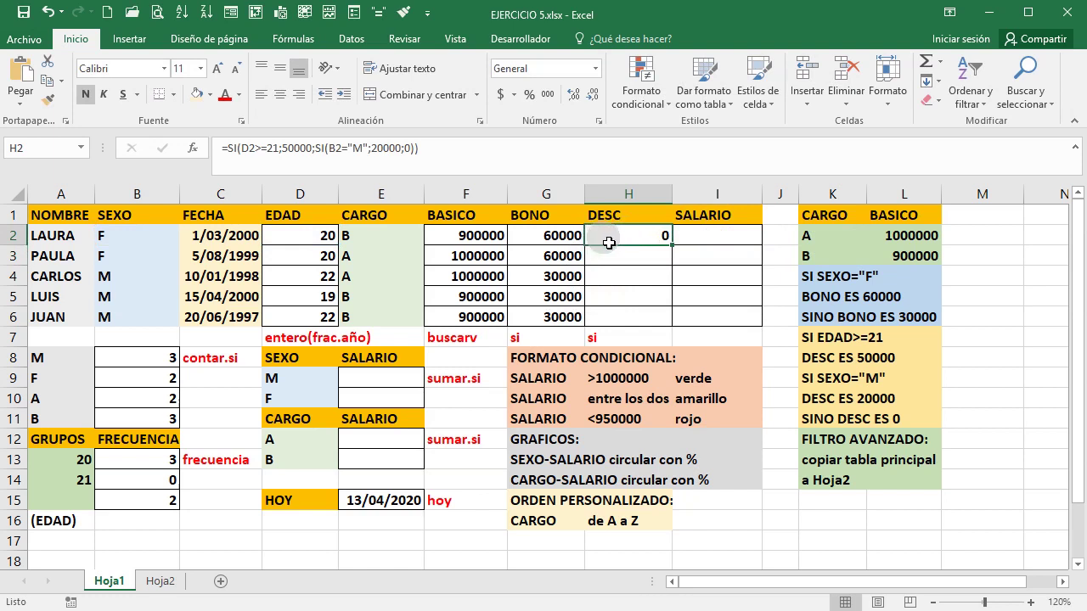
{"action": "left_click", "coordinate": [321, 237]}
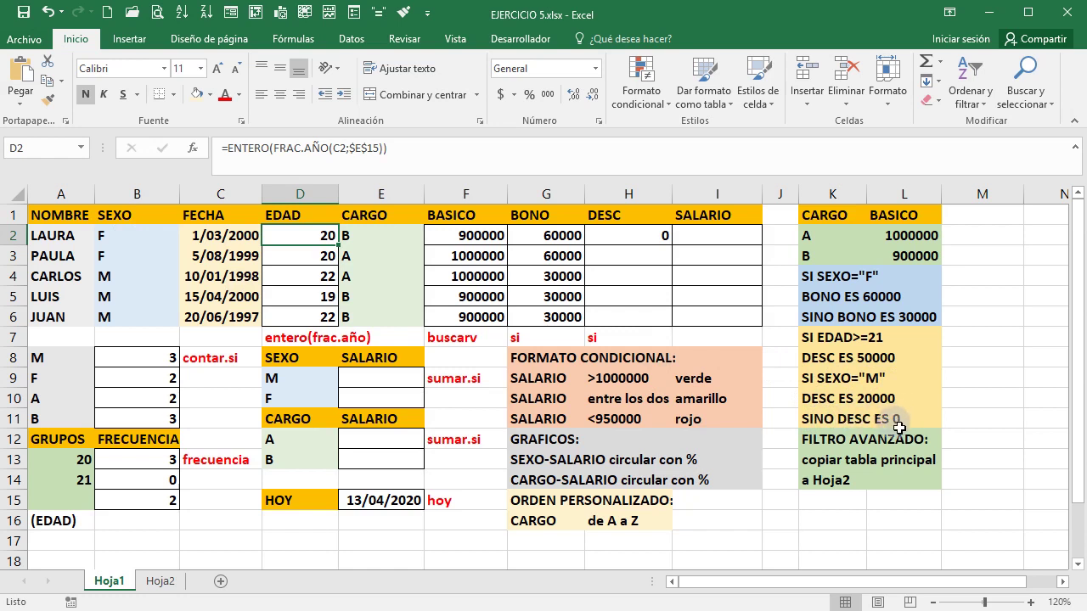
{"action": "left_click", "coordinate": [656, 237]}
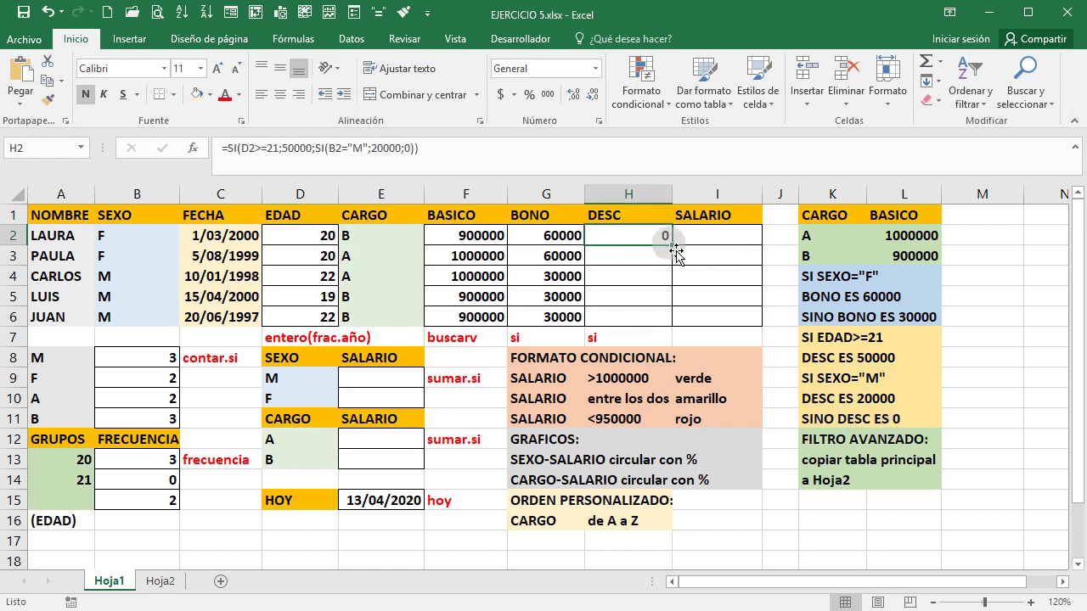
{"action": "left_click_drag", "start_coordinate": [672, 246], "coordinate": [676, 327]}
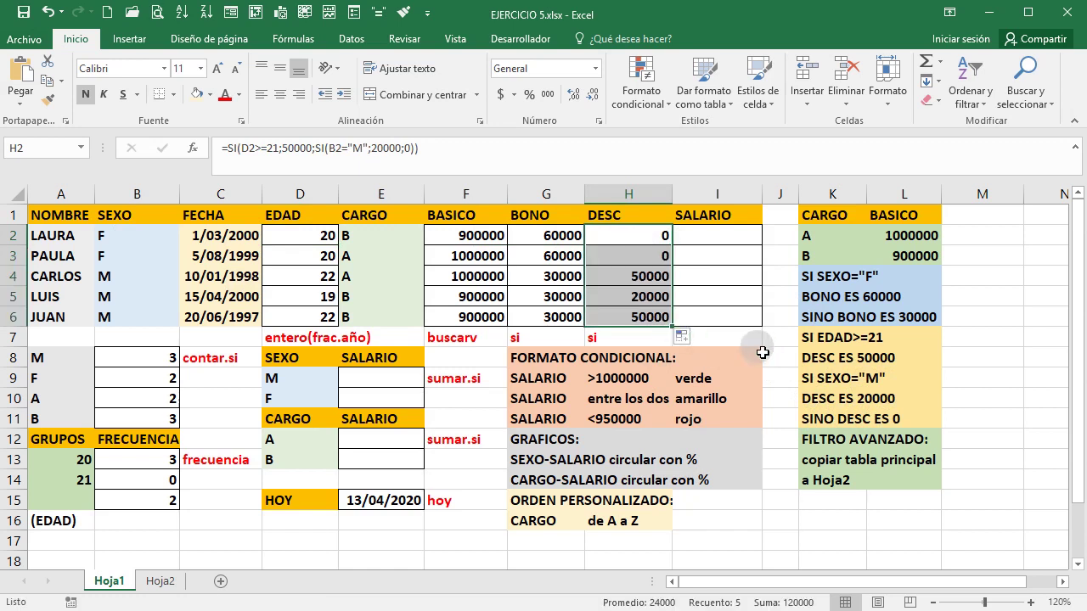
Calculate the first SALARIO in cell I2 from BASICO, BONO and DESC with the formula =F2+G2-H2.
{"action": "left_click", "coordinate": [729, 243]}
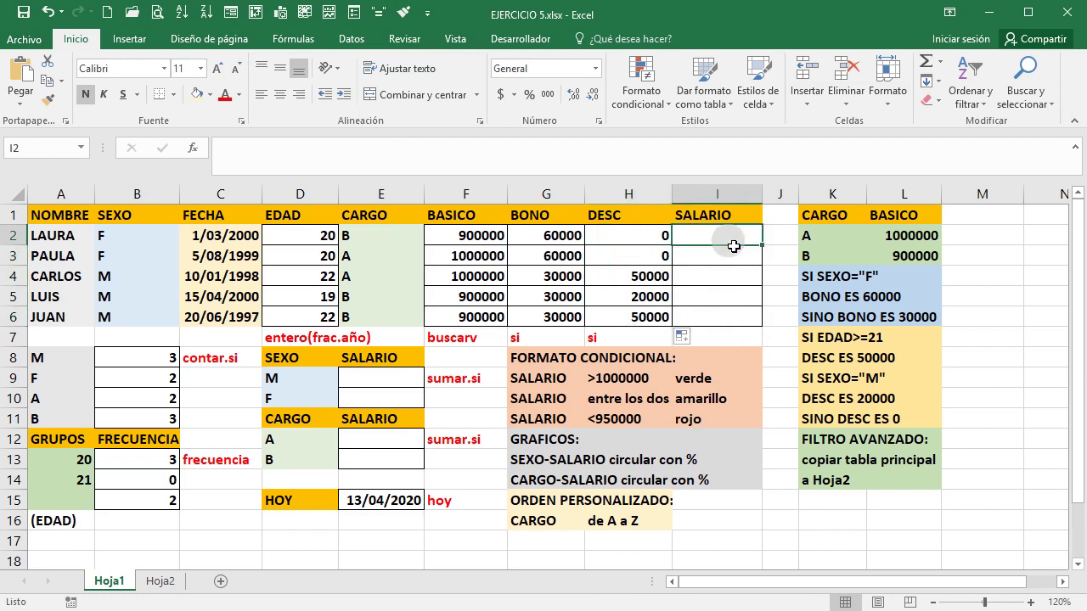
{"action": "type", "text": "="}
{"action": "left_click", "coordinate": [460, 241]}
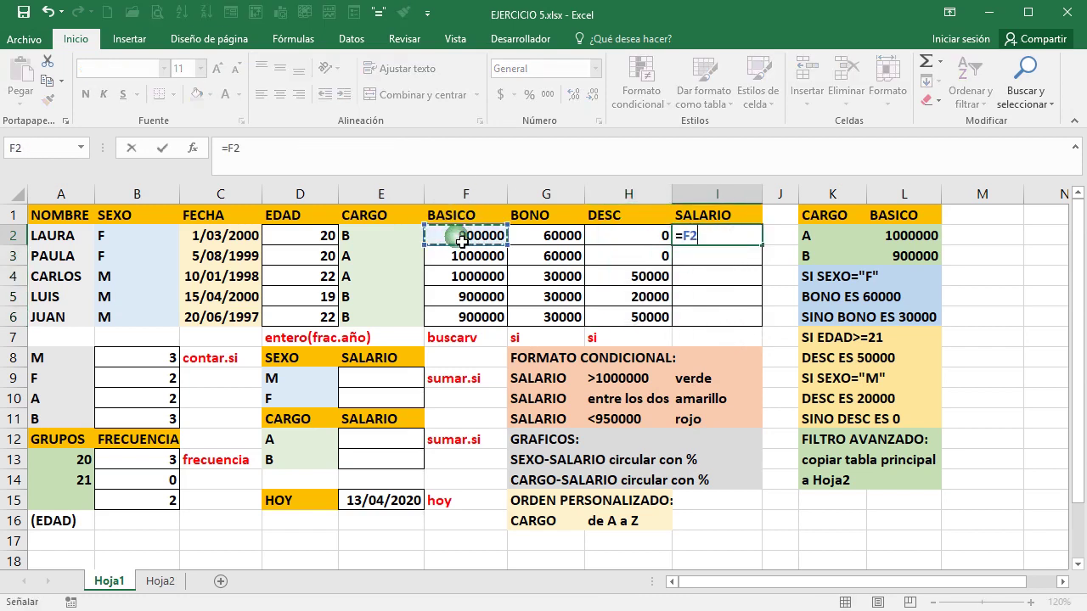
{"action": "type", "text": "+"}
{"action": "left_click", "coordinate": [523, 236]}
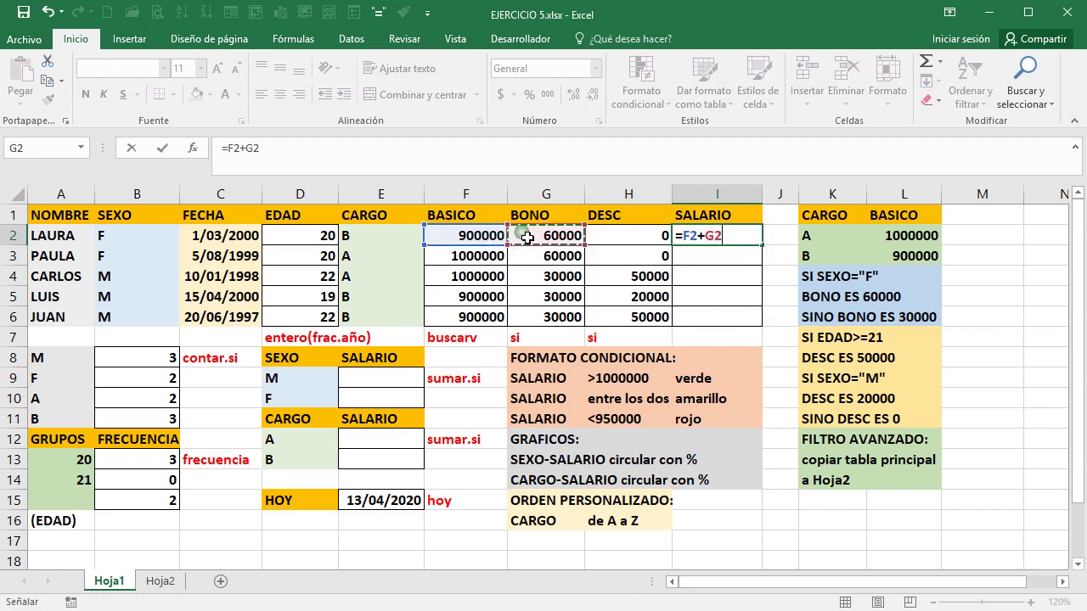
{"action": "type", "text": "-"}
{"action": "left_click", "coordinate": [625, 242]}
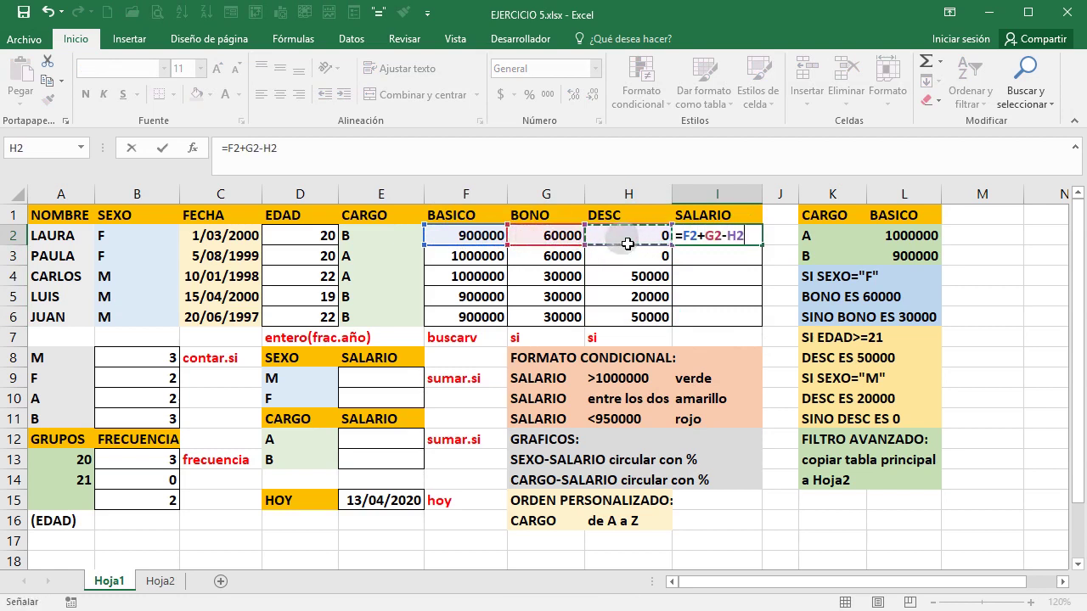
{"action": "key", "text": "Return"}
Copy the salary formula from I2 down the SALARIO column to I6.
{"action": "left_click", "coordinate": [735, 238]}
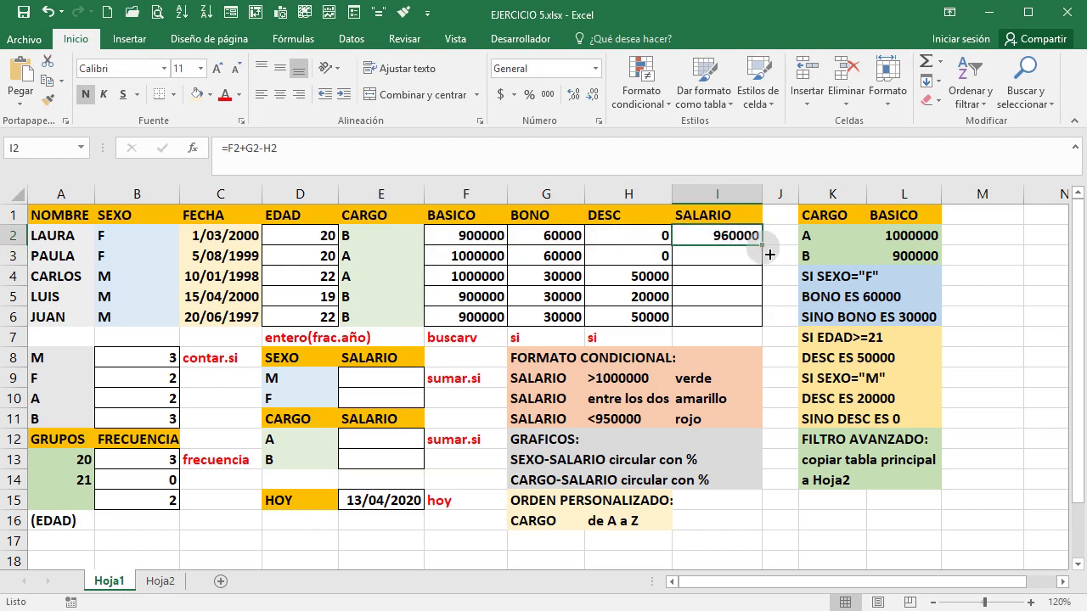
{"action": "left_click_drag", "start_coordinate": [769, 255], "coordinate": [770, 313]}
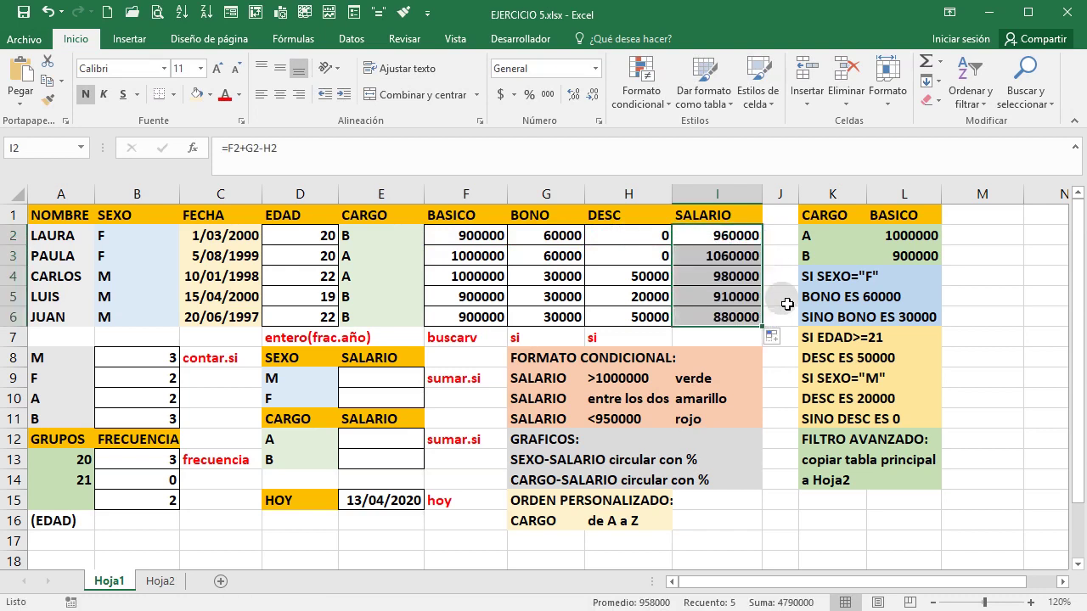
{"action": "left_click", "coordinate": [787, 304]}
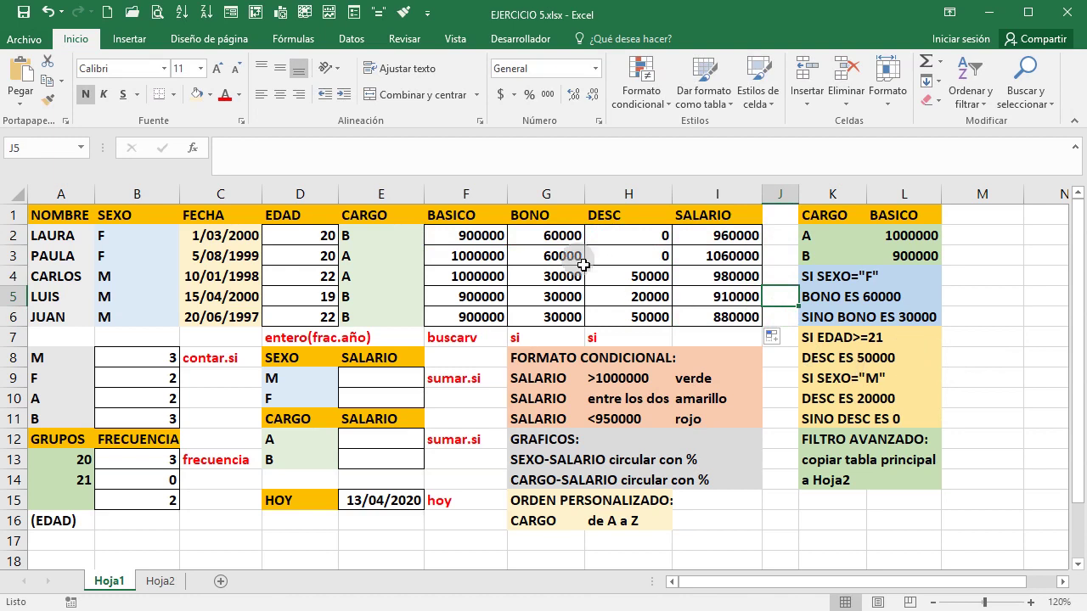
Apply the accounting number format with $ and no decimals to F2:I6 and widen column F to fit its amounts.
{"action": "left_click_drag", "start_coordinate": [463, 235], "coordinate": [719, 319]}
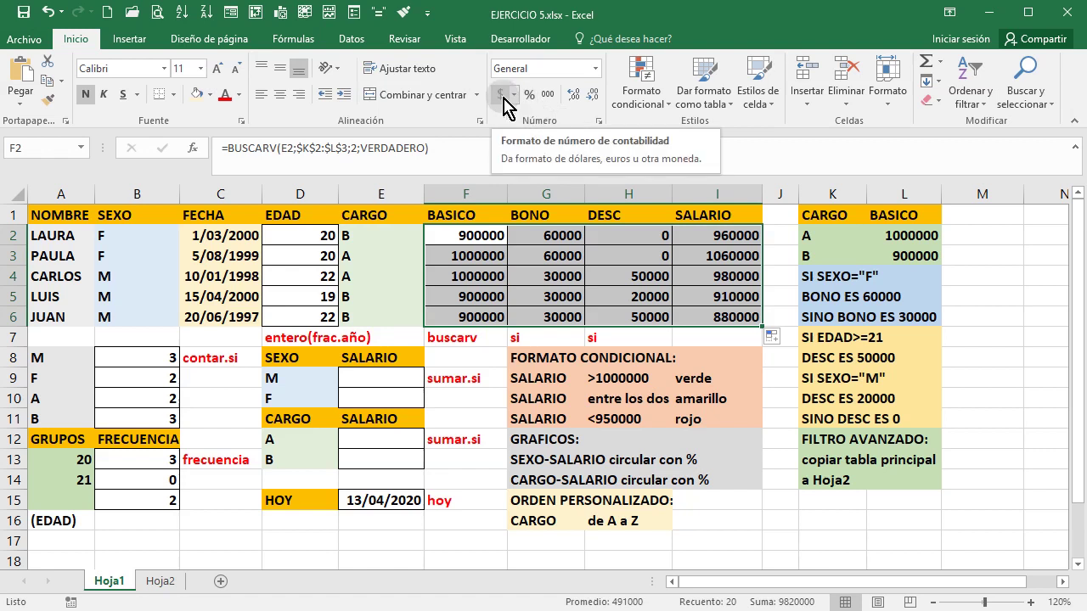
{"action": "left_click", "coordinate": [501, 95]}
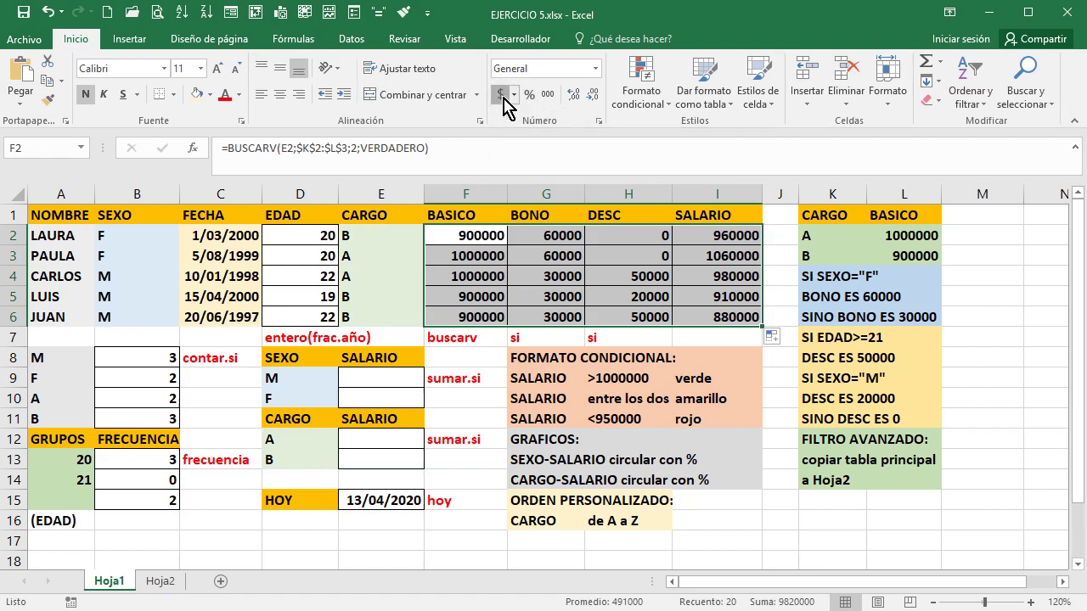
{"action": "left_click", "coordinate": [573, 304]}
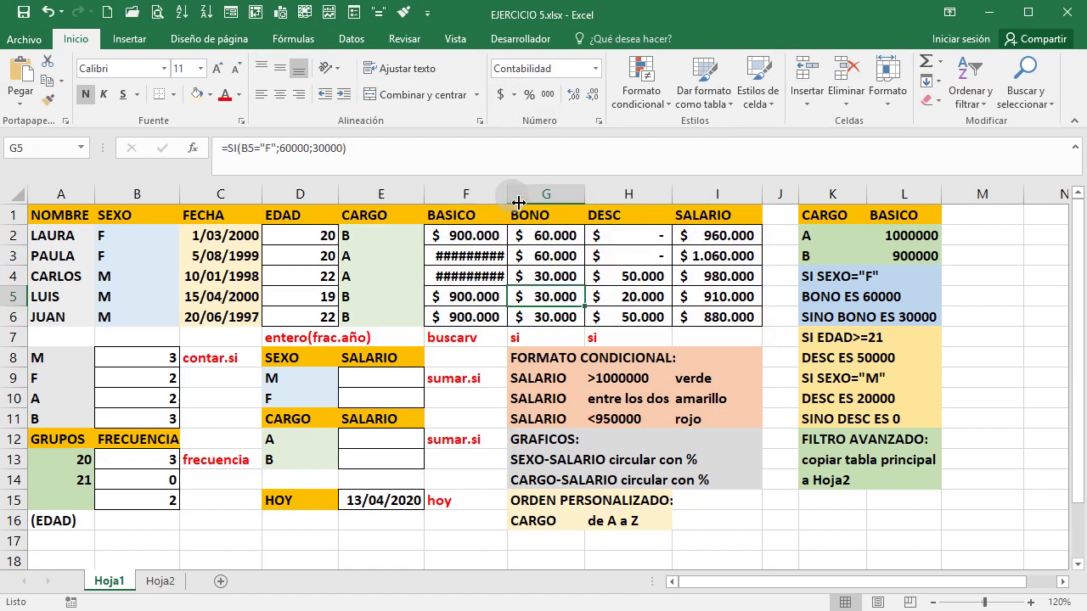
{"action": "left_click_drag", "start_coordinate": [515, 200], "coordinate": [523, 200]}
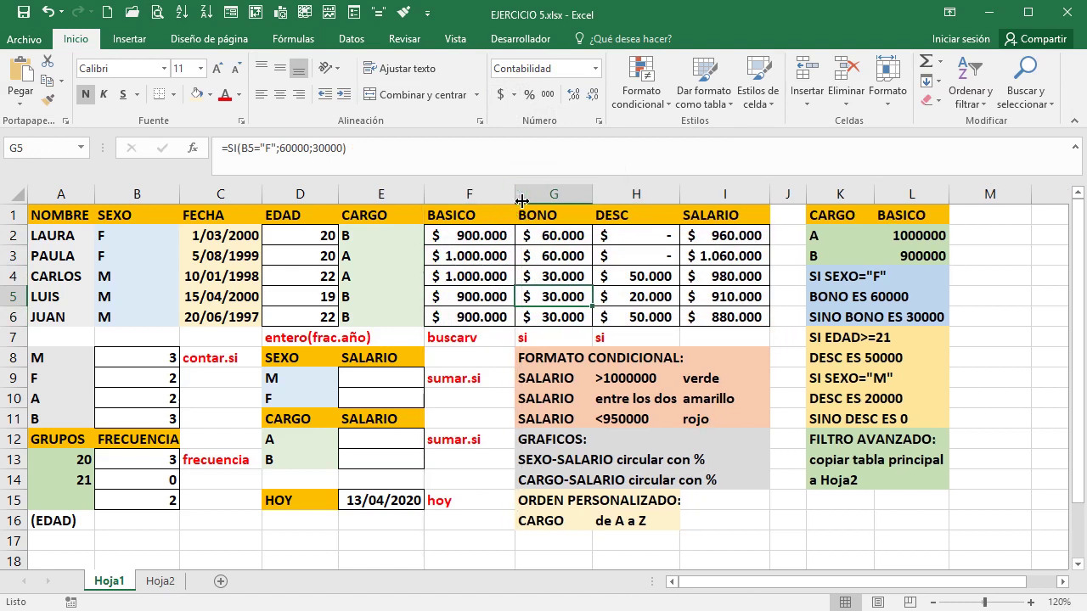
Review the formatted amounts and formulas in the BASICO and SALARIO columns.
{"action": "left_click", "coordinate": [491, 264]}
{"action": "left_click", "coordinate": [490, 277]}
{"action": "left_click", "coordinate": [490, 314]}
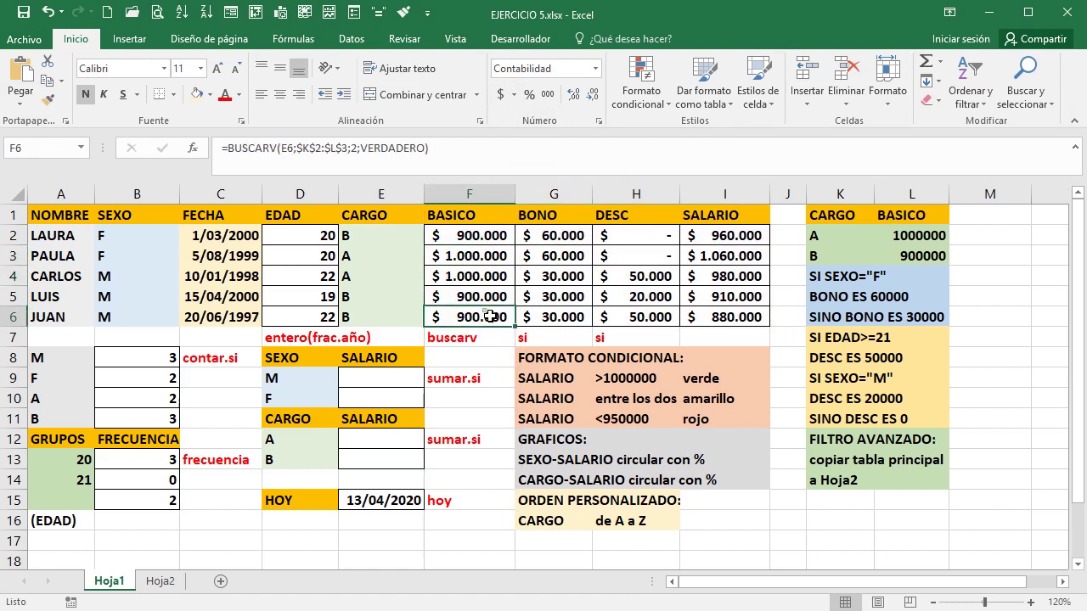
{"action": "left_click", "coordinate": [747, 301]}
{"action": "left_click", "coordinate": [744, 318]}
{"action": "left_click", "coordinate": [745, 244]}
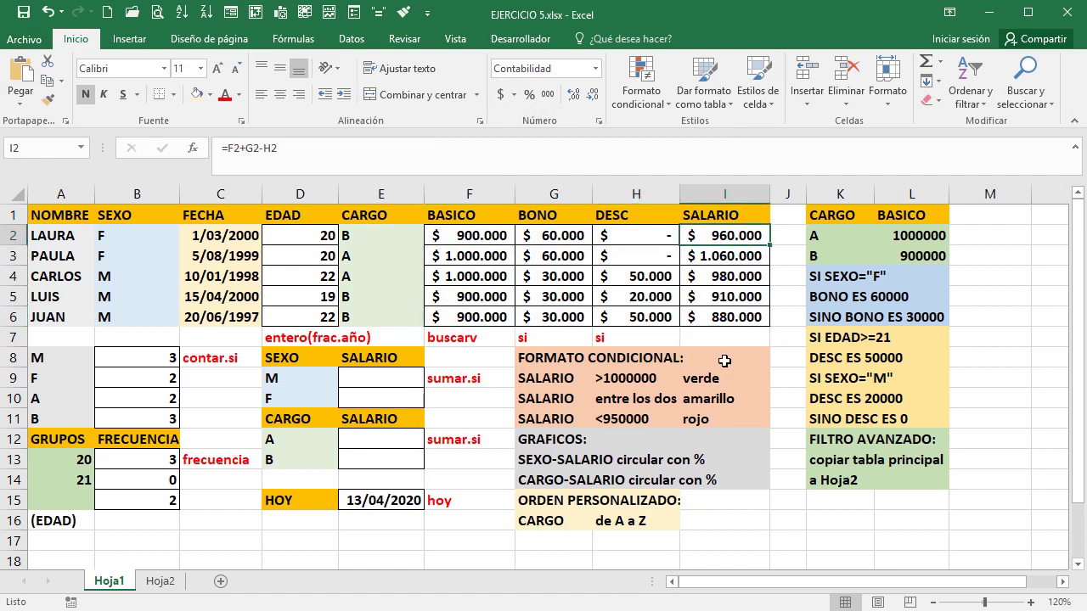
{"action": "left_click", "coordinate": [704, 339]}
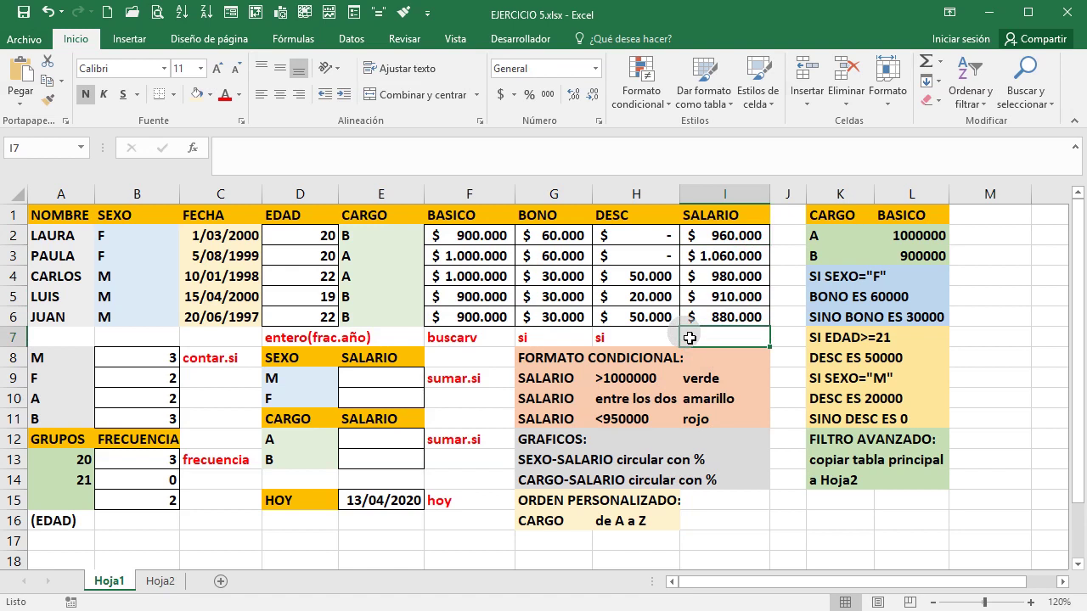
Total the salaries for SEXO M in cell E9 with =SUMAR.SI(B2:B6;D9;I2:I6) and widen column E to fit the amount.
{"action": "left_click", "coordinate": [365, 379]}
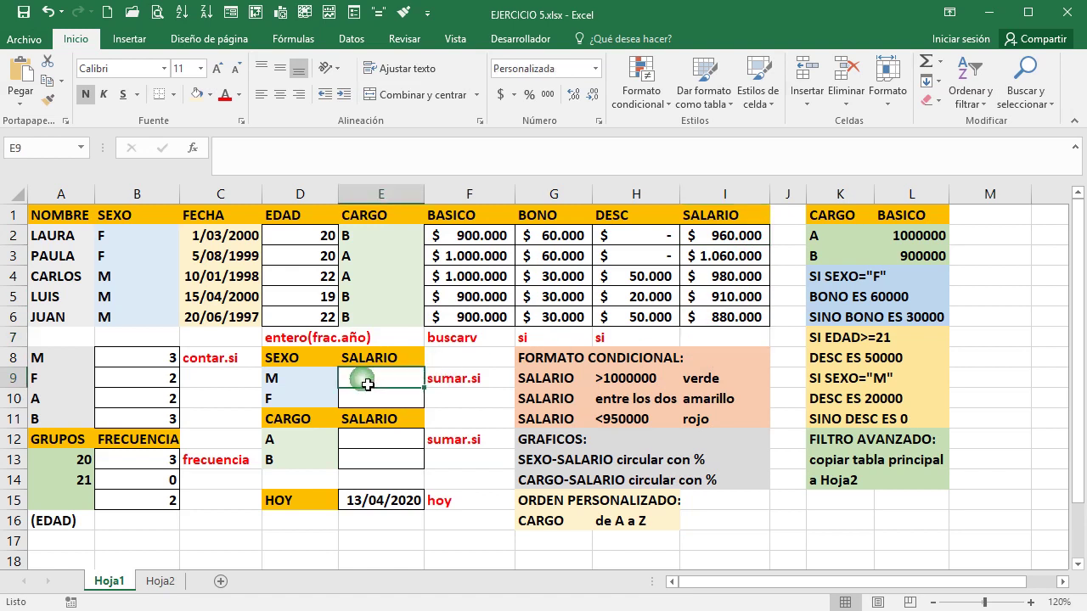
{"action": "left_click", "coordinate": [391, 442]}
{"action": "left_click", "coordinate": [384, 380]}
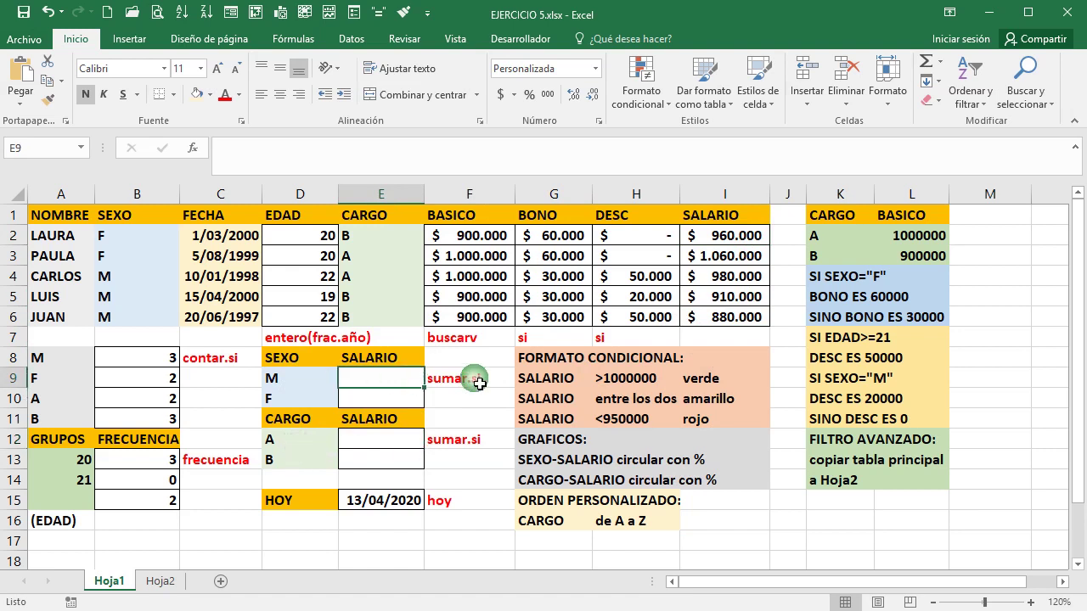
{"action": "type", "text": "="}
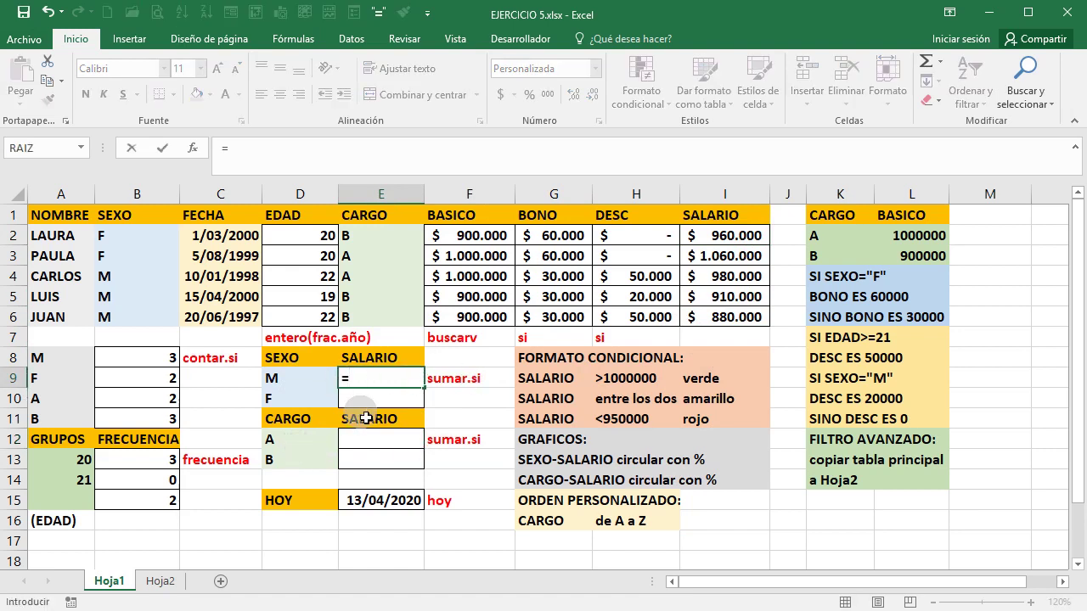
{"action": "type", "text": "SUMAR.S"}
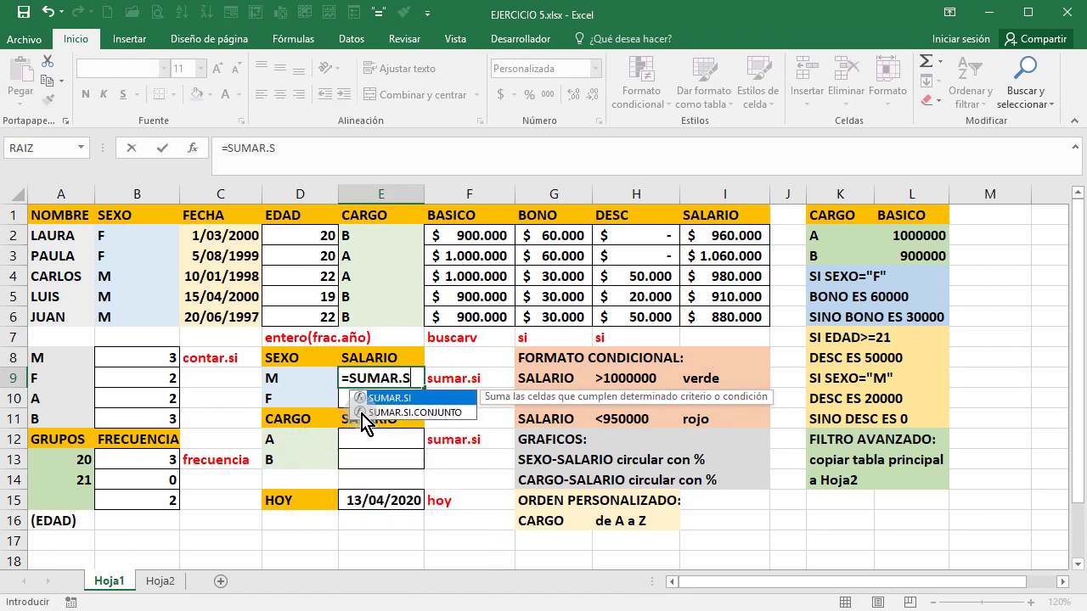
{"action": "type", "text": "I("}
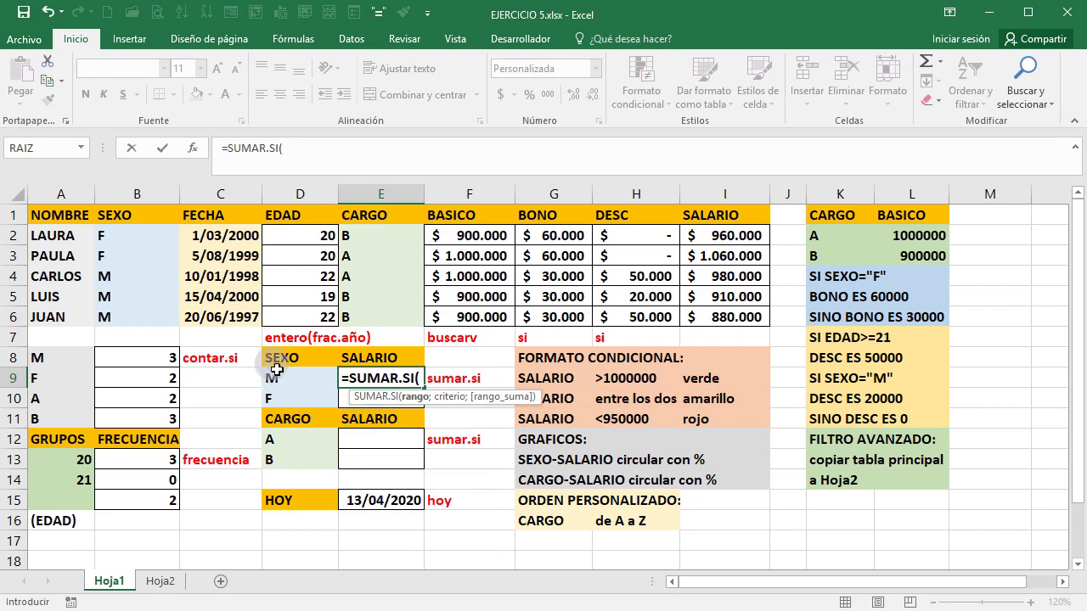
{"action": "left_click_drag", "start_coordinate": [138, 238], "coordinate": [131, 320]}
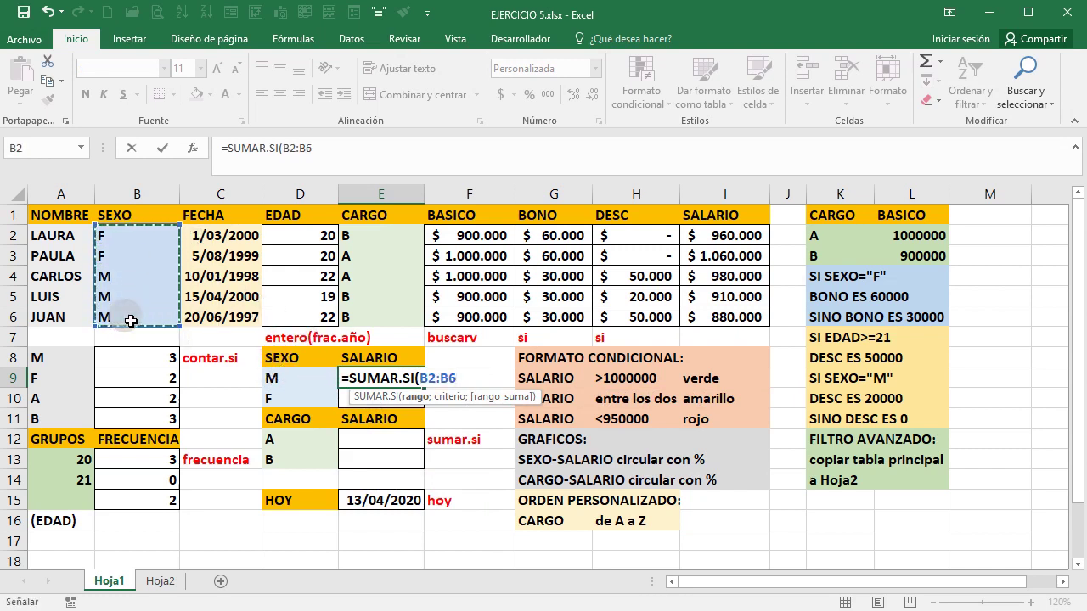
{"action": "type", "text": ";"}
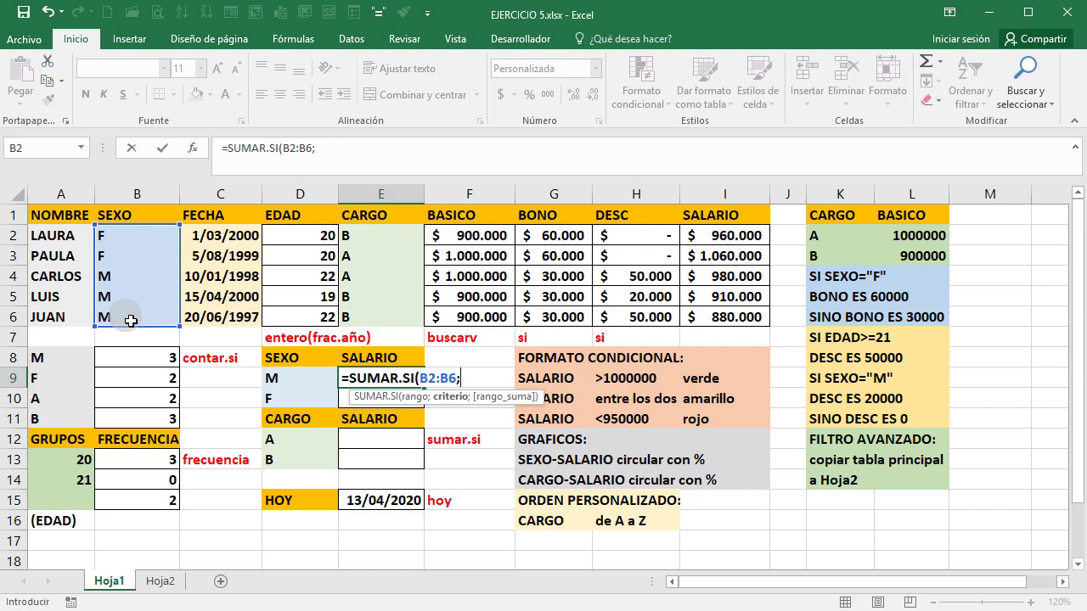
{"action": "left_click", "coordinate": [293, 381]}
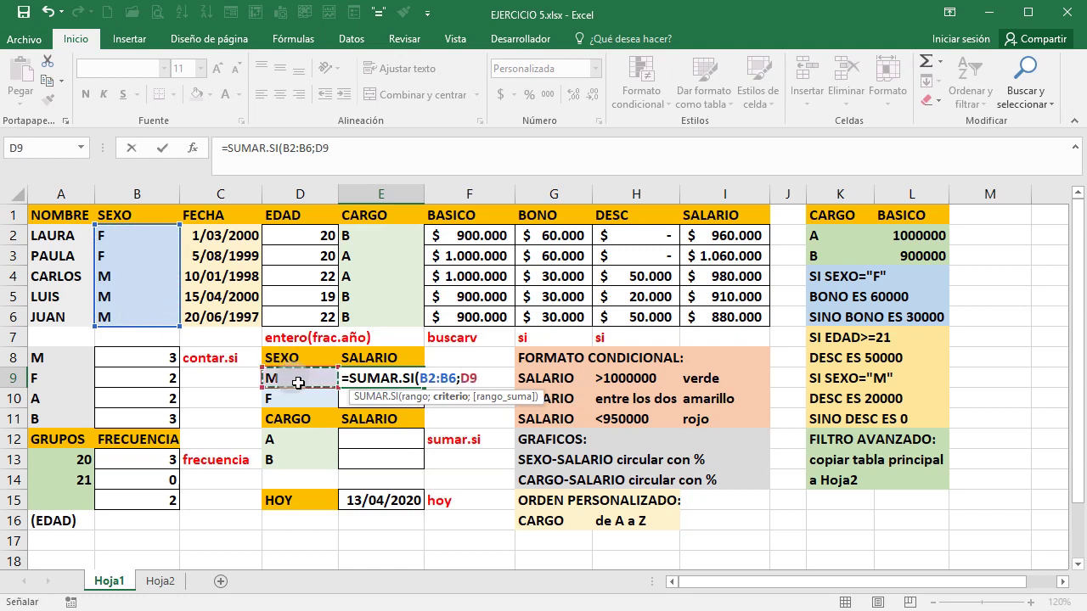
{"action": "type", "text": ";"}
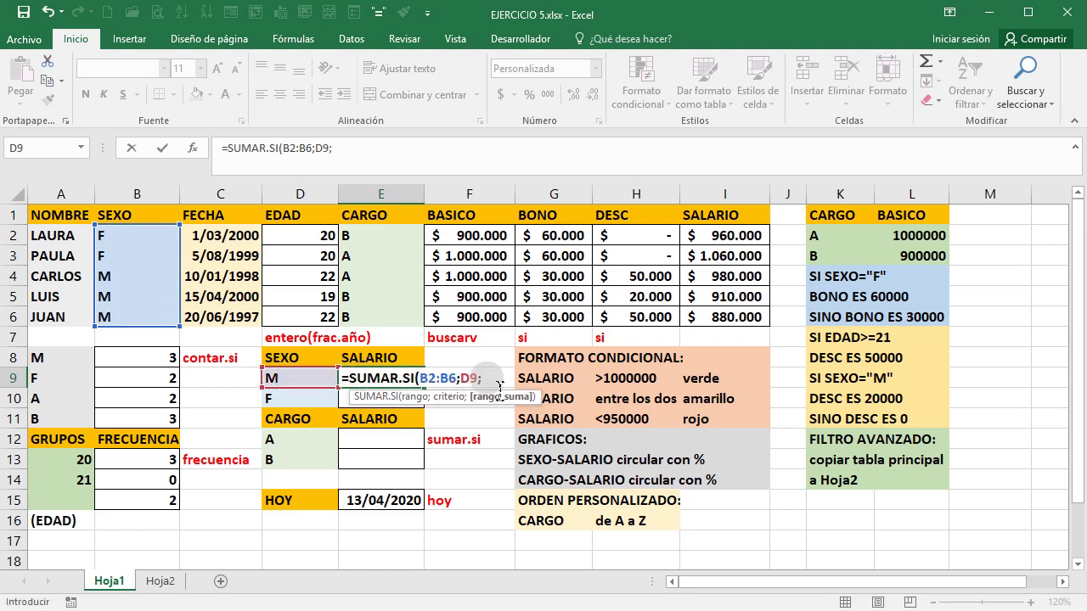
{"action": "left_click_drag", "start_coordinate": [703, 239], "coordinate": [726, 319]}
{"action": "type", "text": ")"}
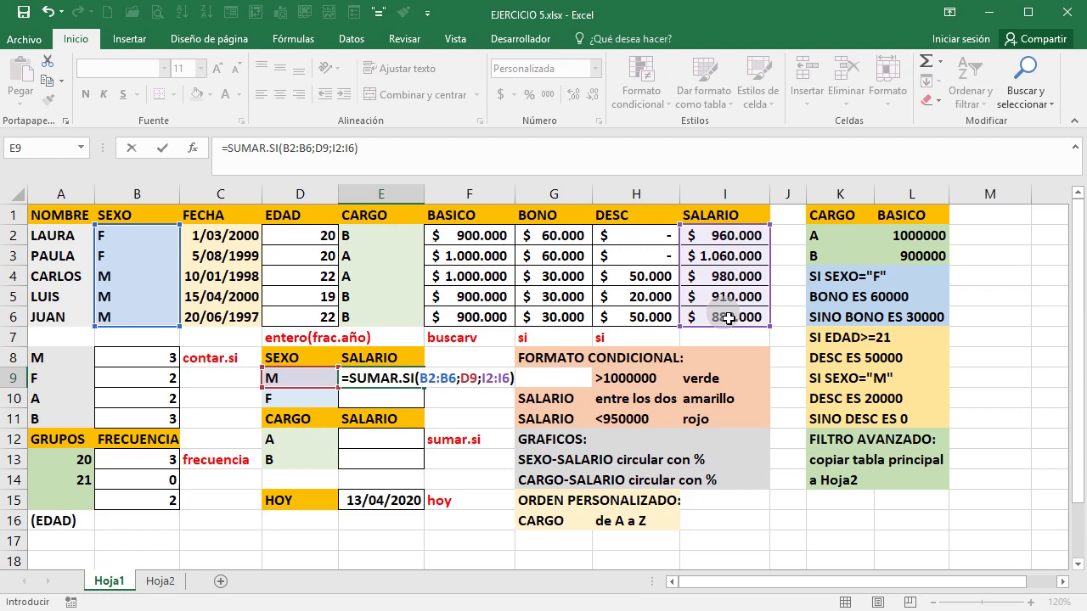
{"action": "key", "text": "Return"}
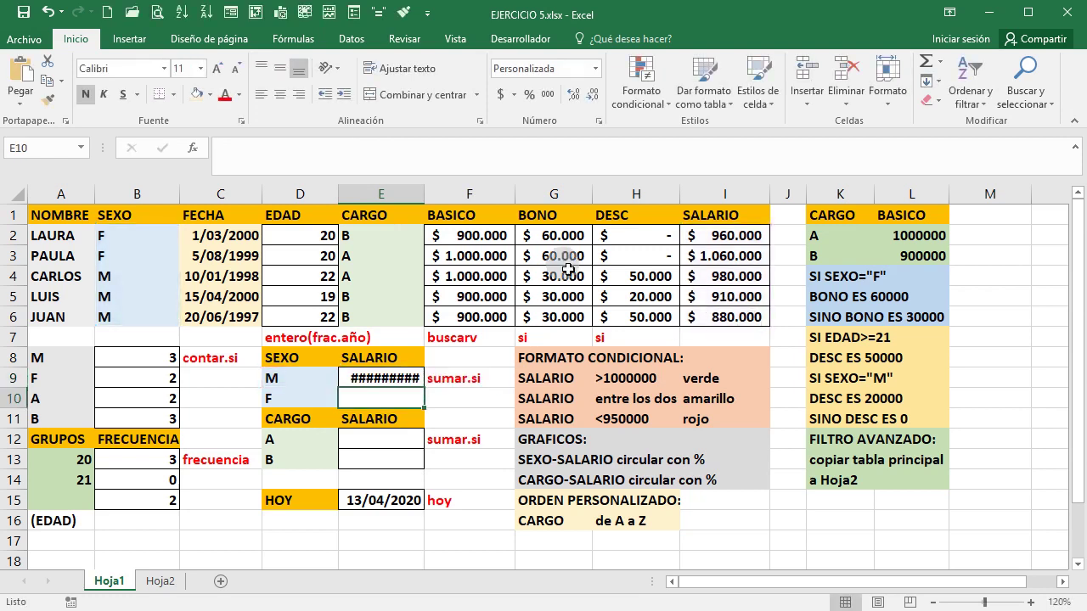
{"action": "left_click_drag", "start_coordinate": [434, 207], "coordinate": [432, 194]}
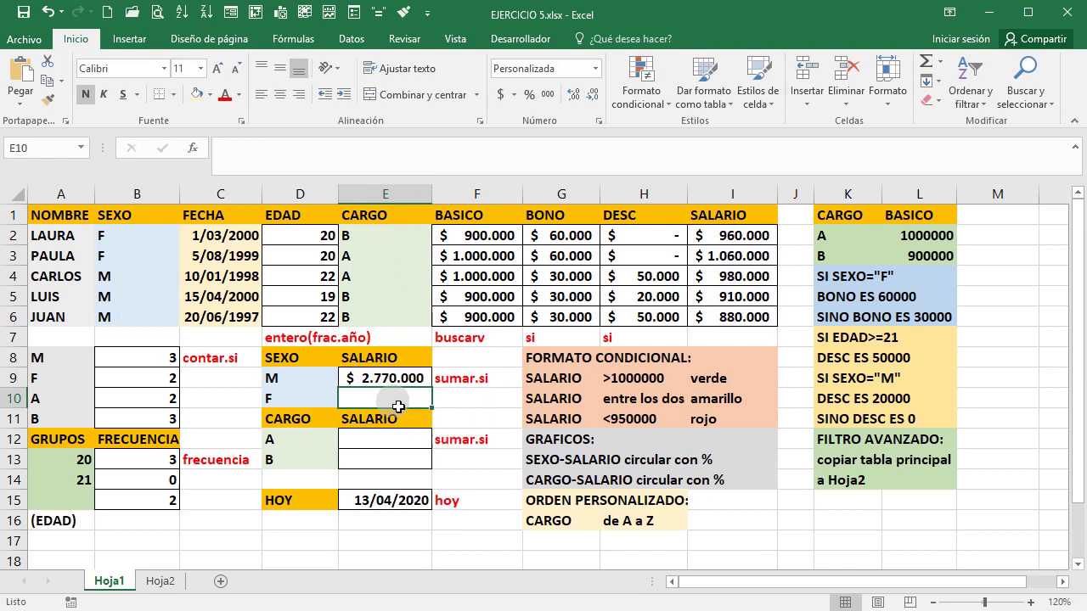
Total the salaries for SEXO F in cell E10 with the formula =SUMAR.SI(B2:B6;D10;I2:I6).
{"action": "type", "text": "=SUMA"}
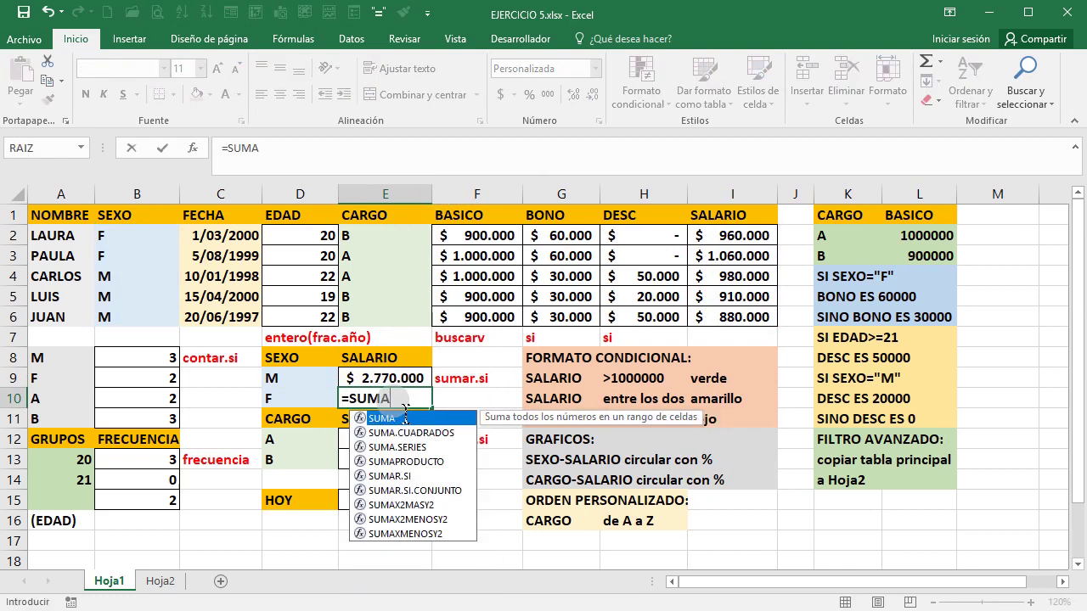
{"action": "type", "text": "R.SI"}
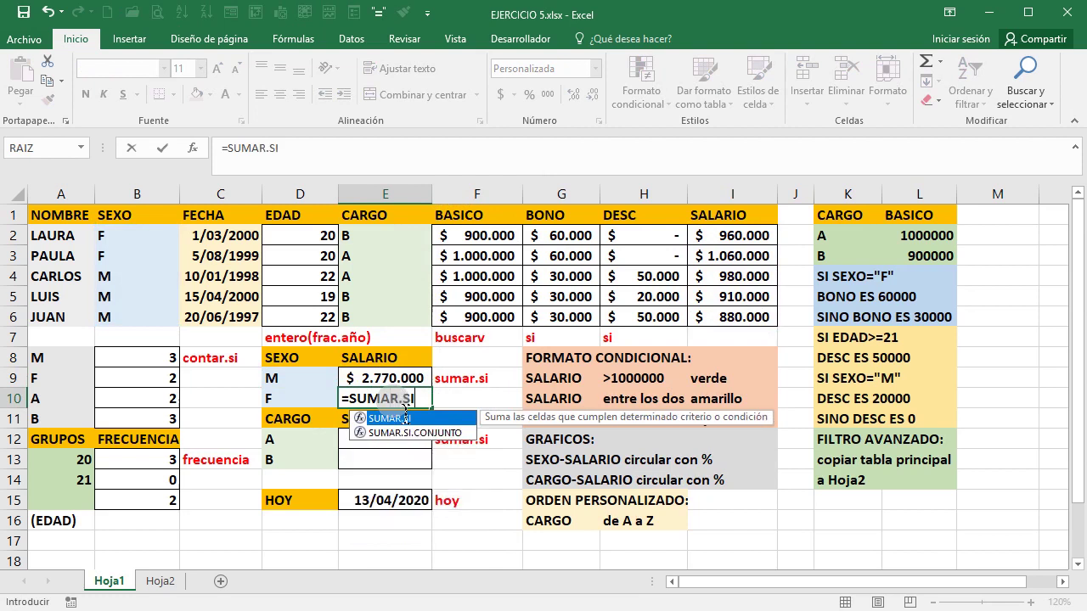
{"action": "double_click", "coordinate": [404, 416]}
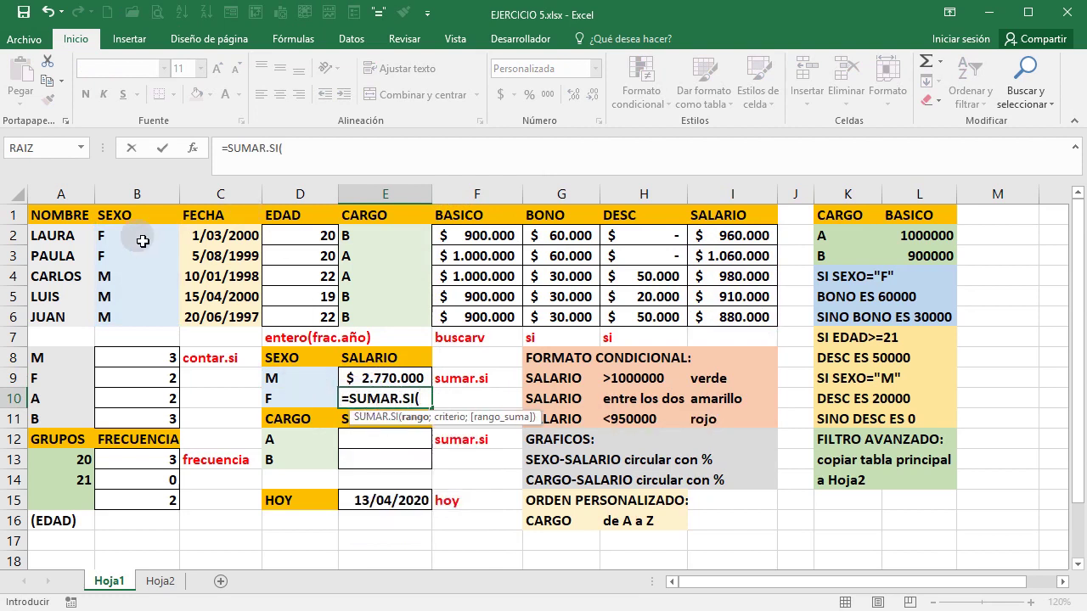
{"action": "left_click_drag", "start_coordinate": [143, 241], "coordinate": [144, 318]}
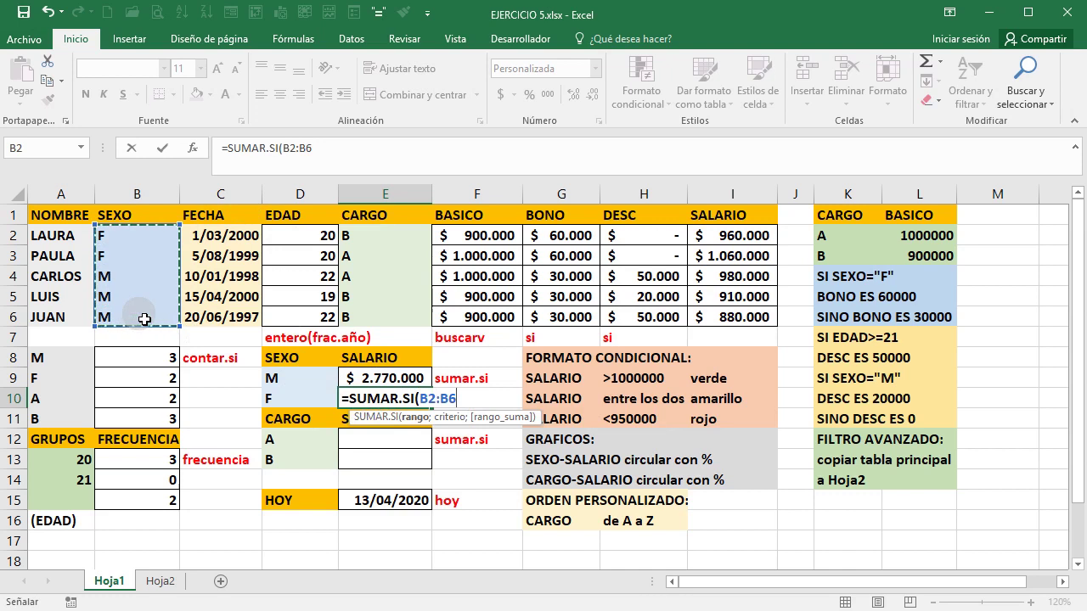
{"action": "type", "text": ";"}
{"action": "left_click", "coordinate": [301, 403]}
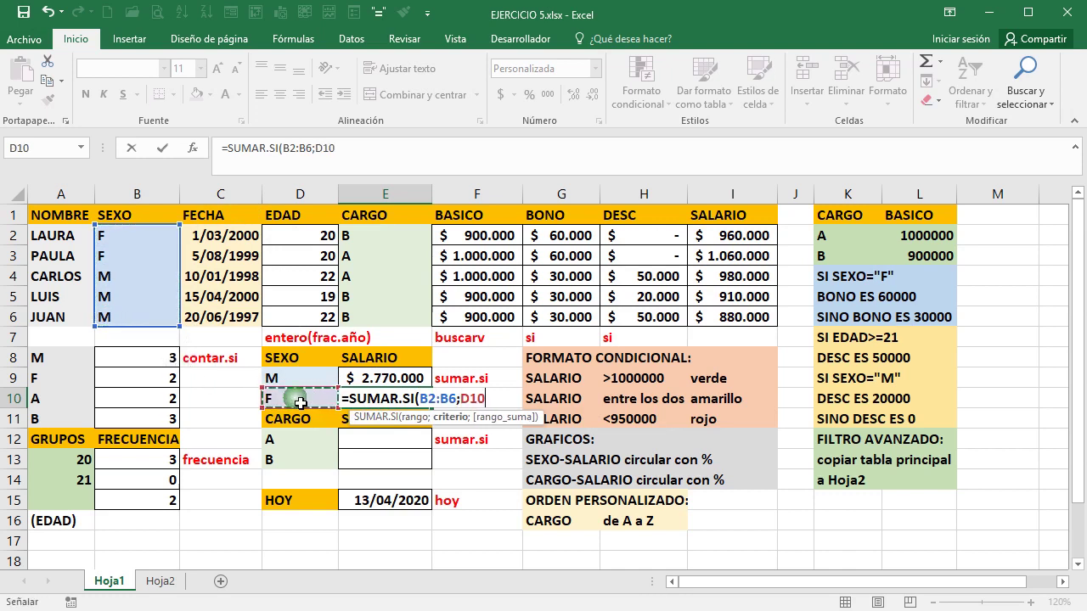
{"action": "type", "text": ";"}
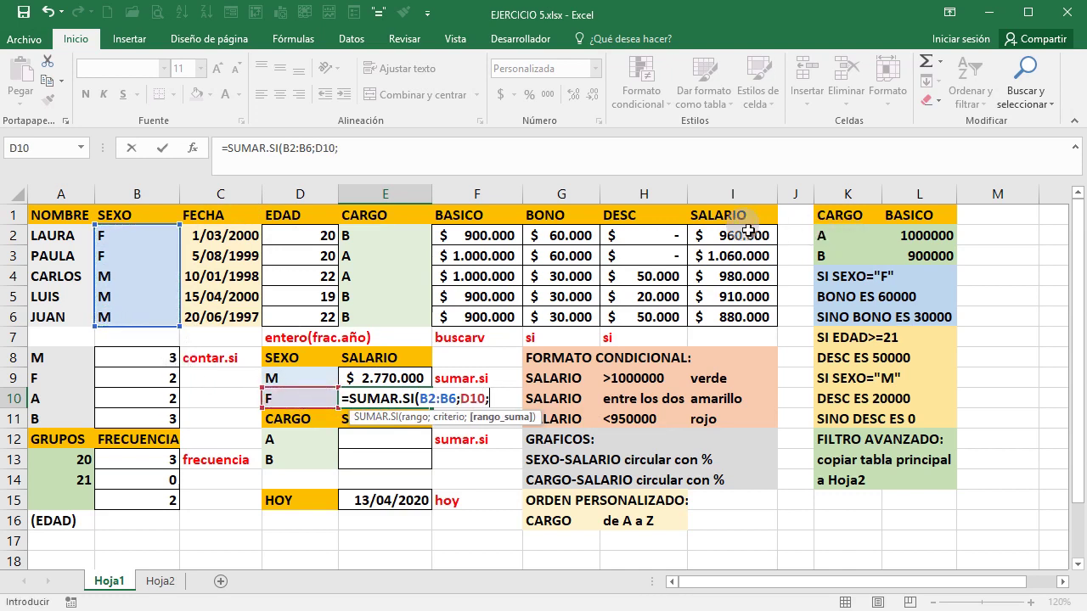
{"action": "left_click_drag", "start_coordinate": [727, 236], "coordinate": [732, 315]}
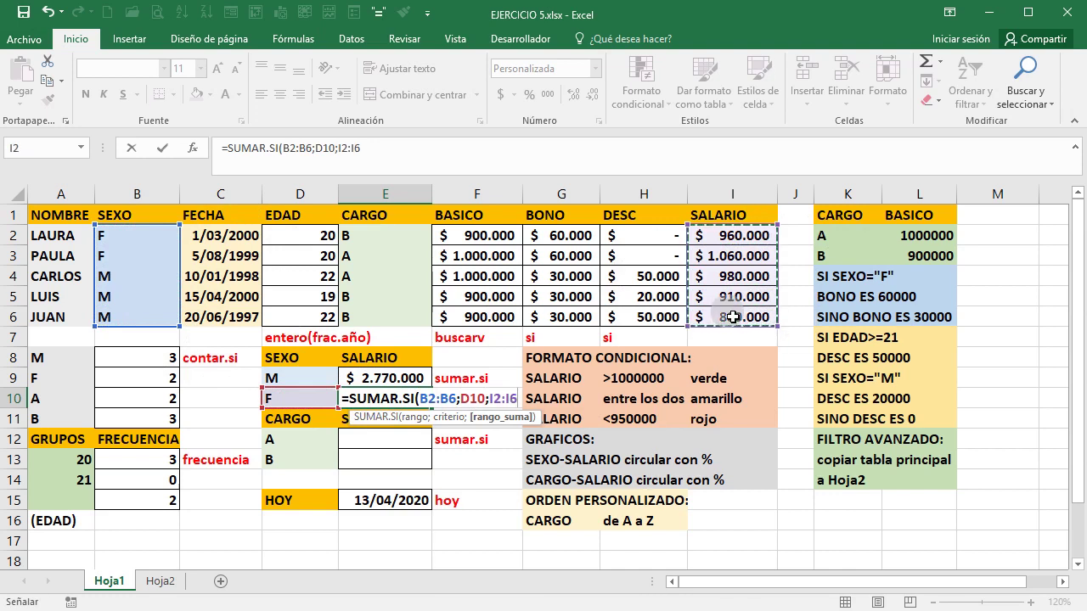
{"action": "type", "text": ")"}
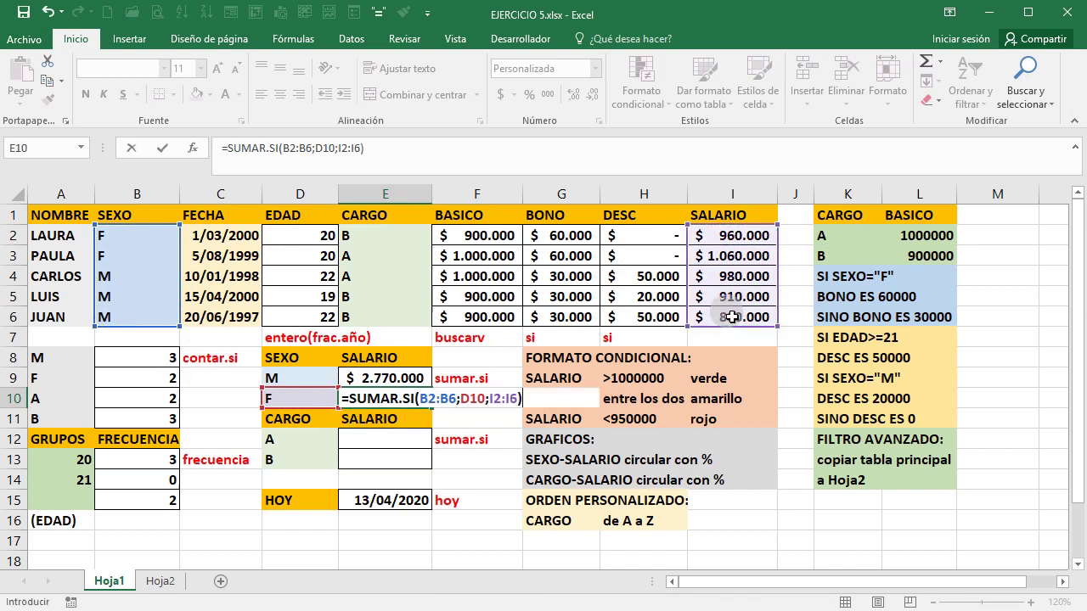
{"action": "key", "text": "Return"}
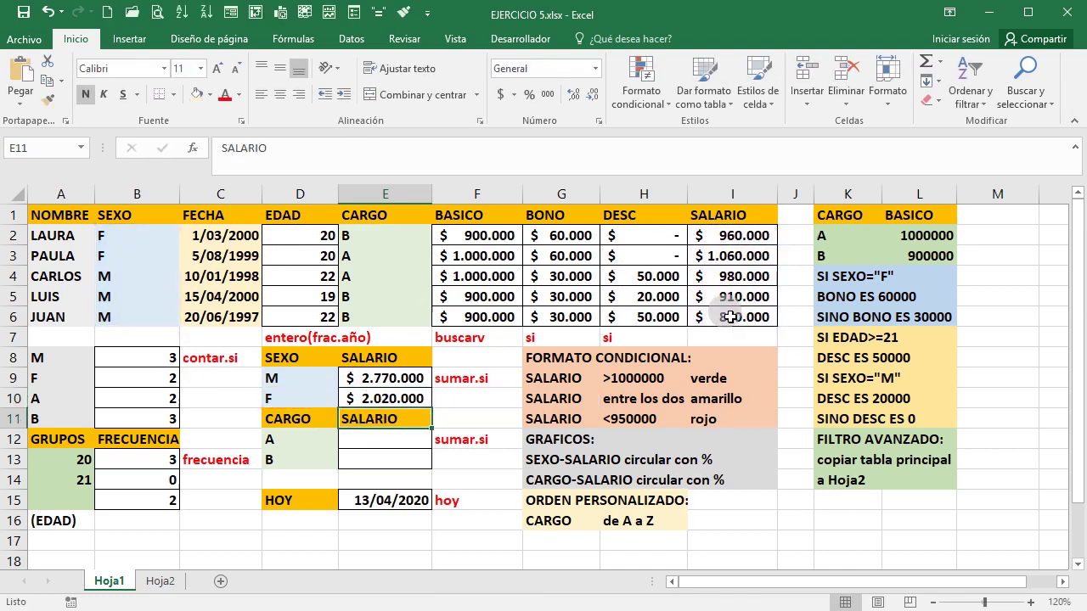
Compare the sum of the SEXO totals in E9:E10 with the sum of the SALARIO cells I2:I6.
{"action": "left_click", "coordinate": [531, 399]}
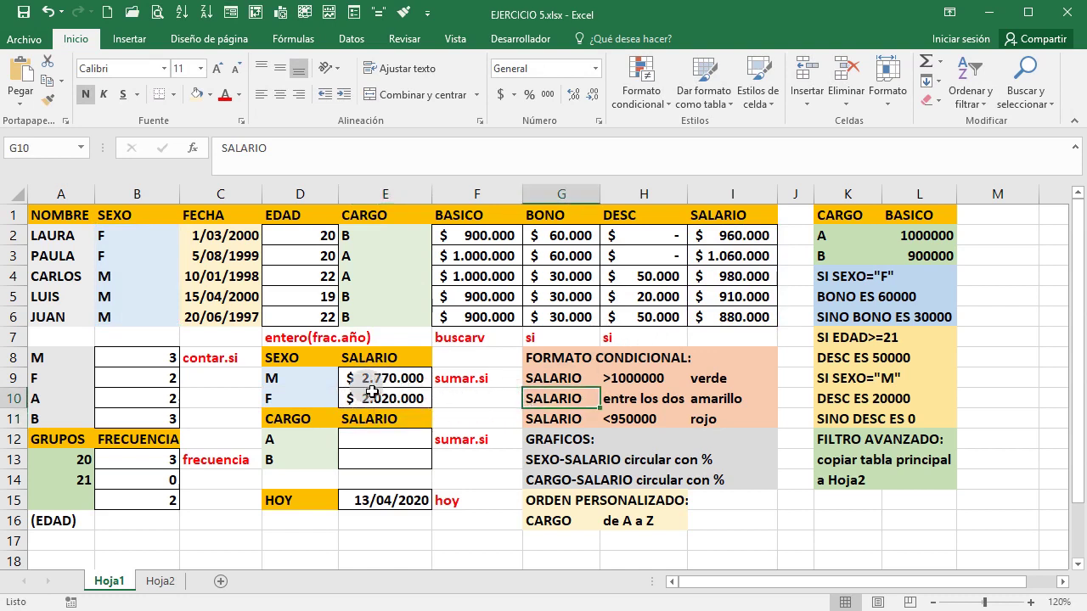
{"action": "left_click_drag", "start_coordinate": [390, 383], "coordinate": [391, 405]}
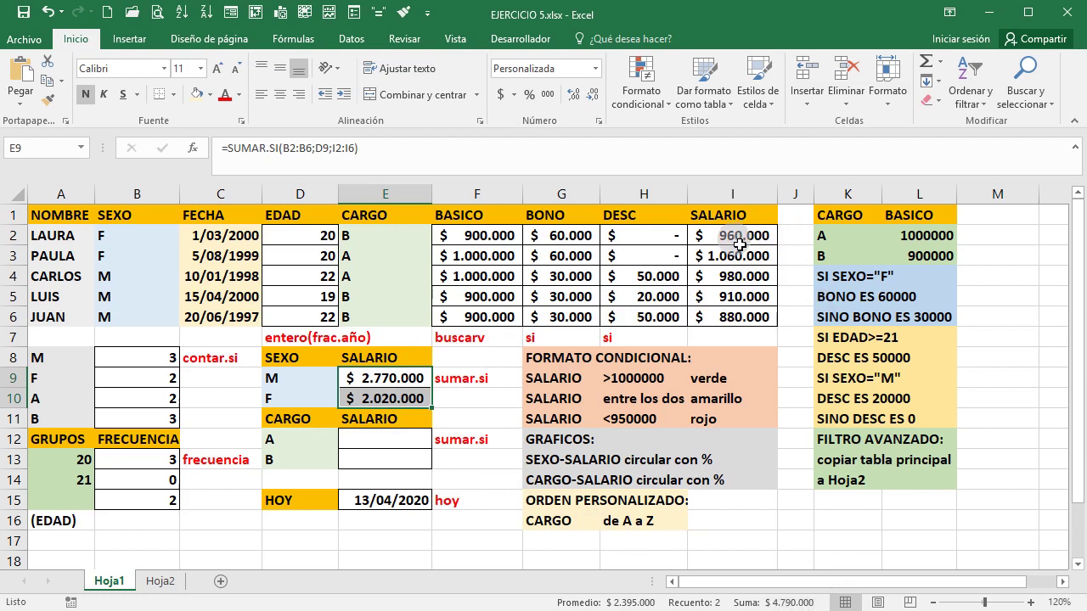
{"action": "left_click_drag", "start_coordinate": [739, 242], "coordinate": [736, 317]}
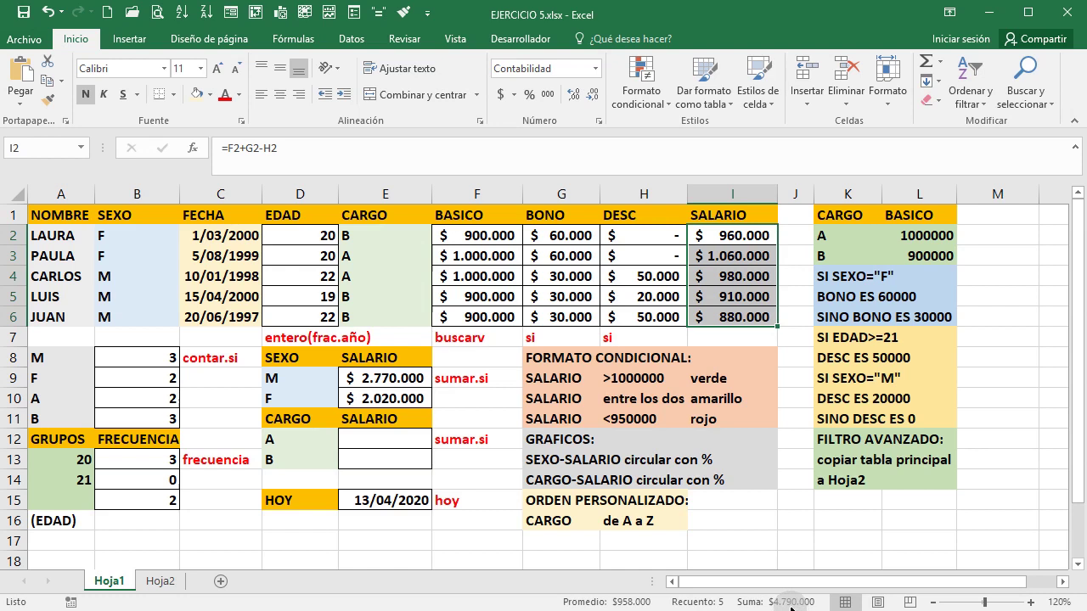
Total the salaries for CARGO A in cell E12 with the formula =SUMAR.SI(E2:E6;D12;I2:I6).
{"action": "left_click", "coordinate": [393, 445]}
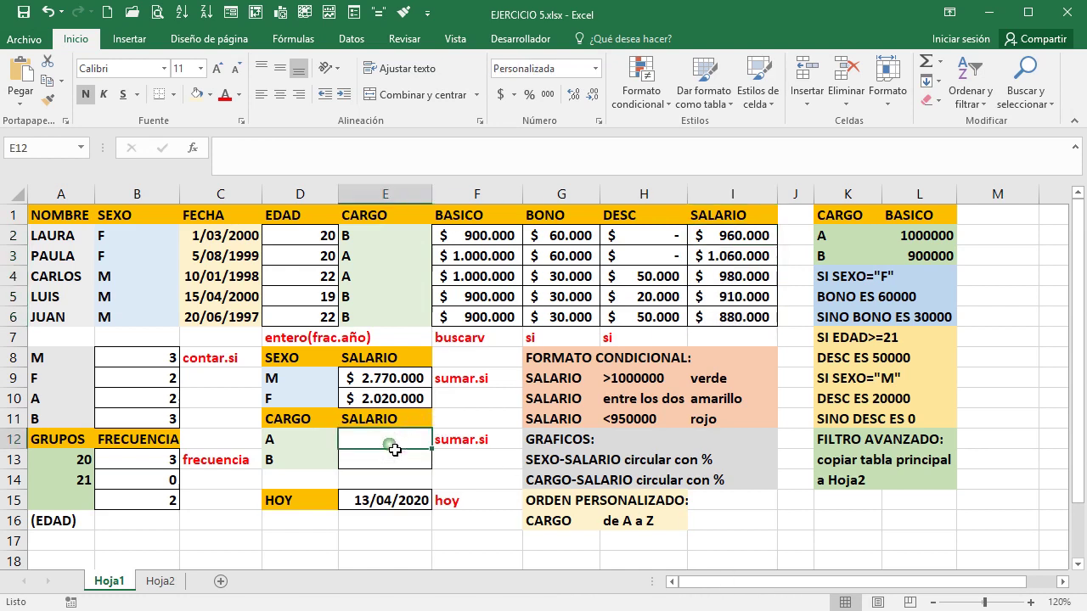
{"action": "type", "text": "="}
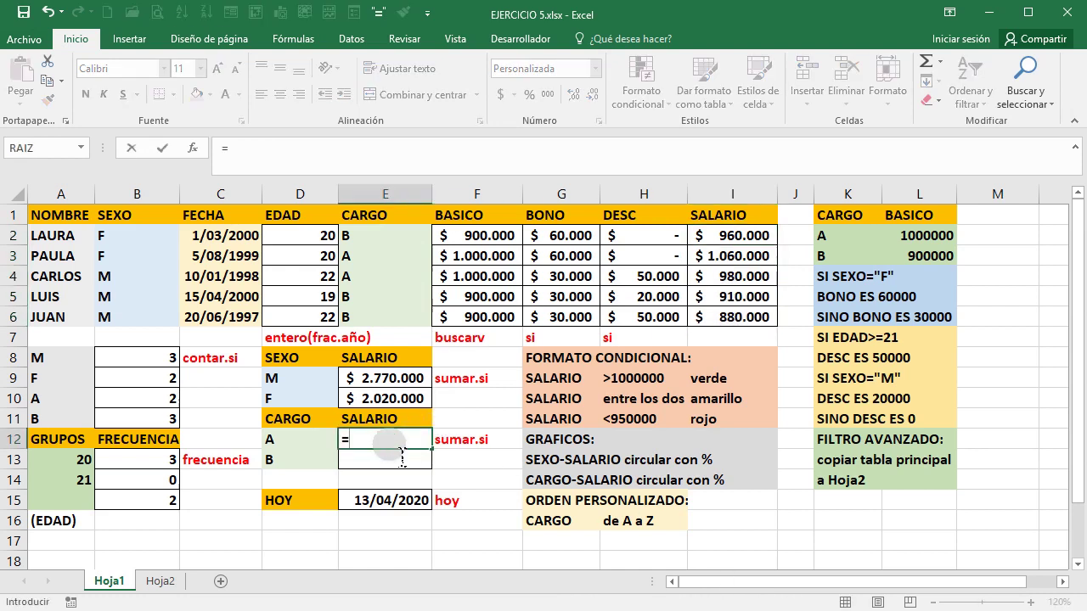
{"action": "type", "text": "SUMAR.SI"}
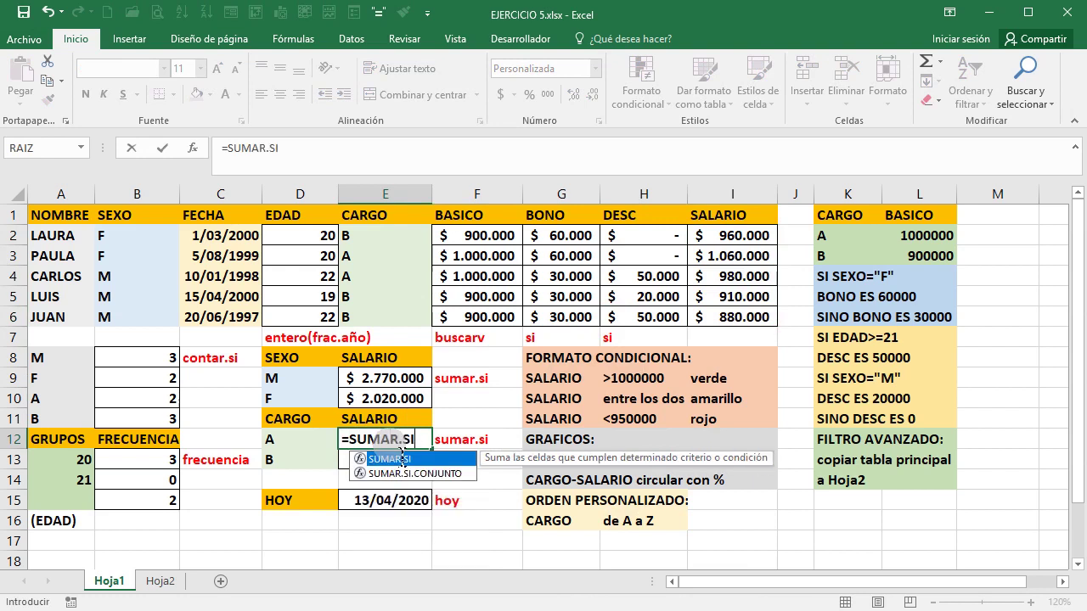
{"action": "double_click", "coordinate": [401, 461]}
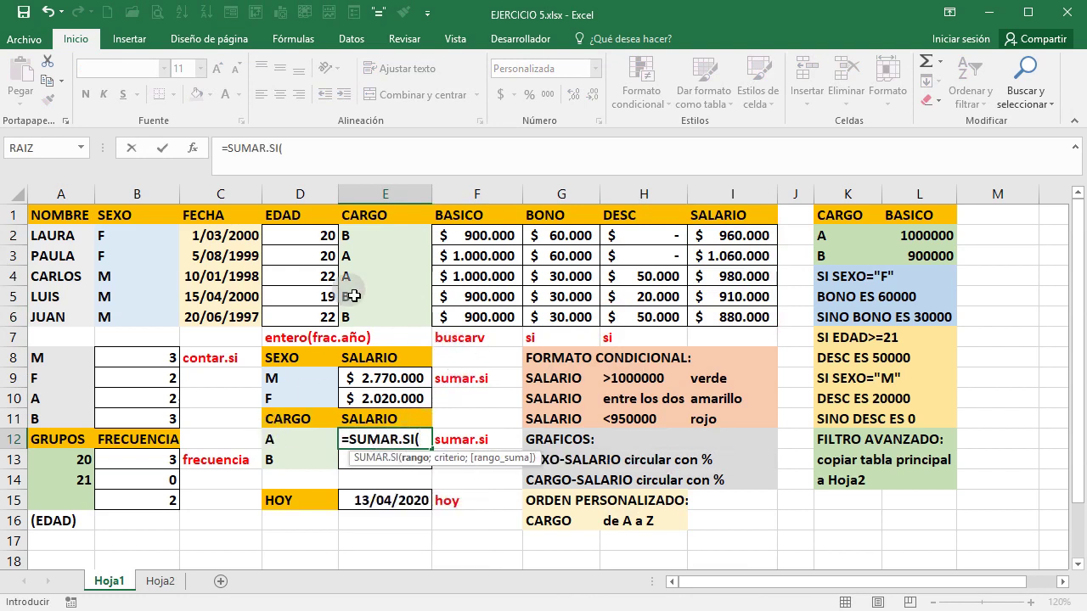
{"action": "left_click_drag", "start_coordinate": [388, 236], "coordinate": [376, 313]}
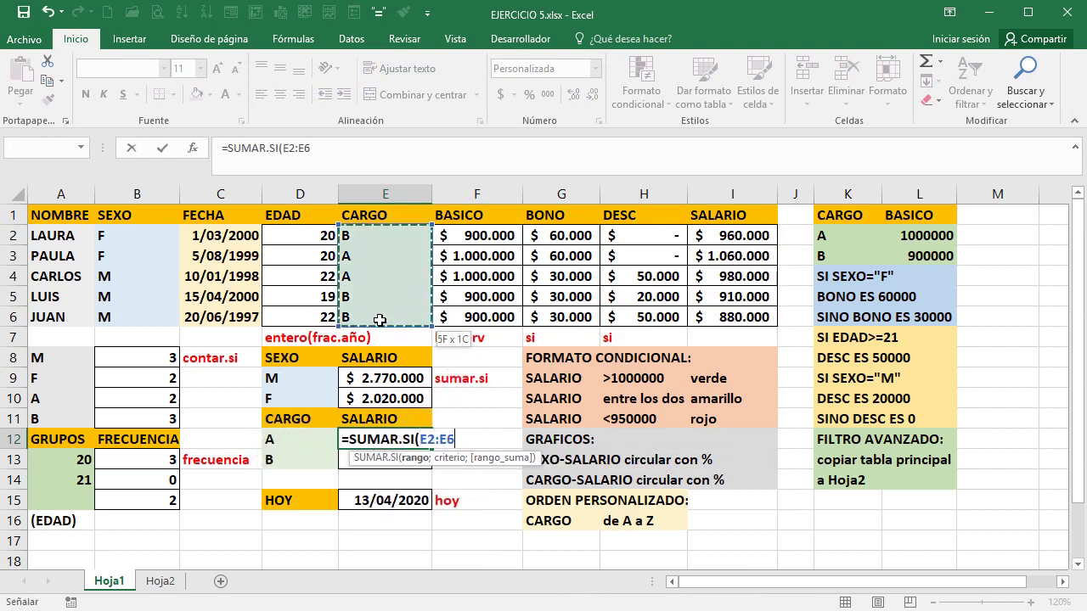
{"action": "type", "text": ";"}
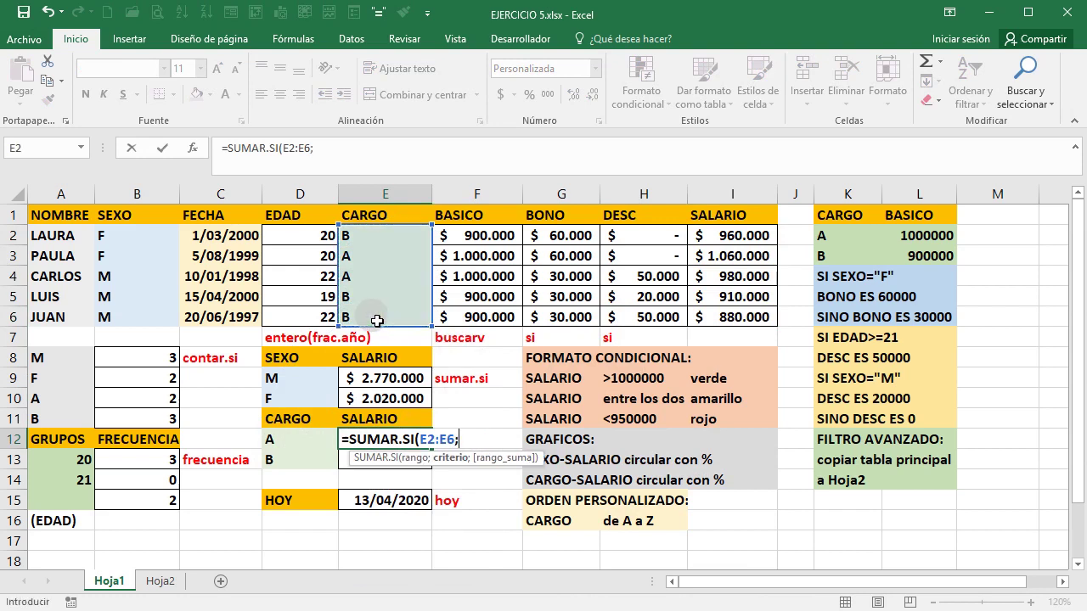
{"action": "left_click", "coordinate": [306, 445]}
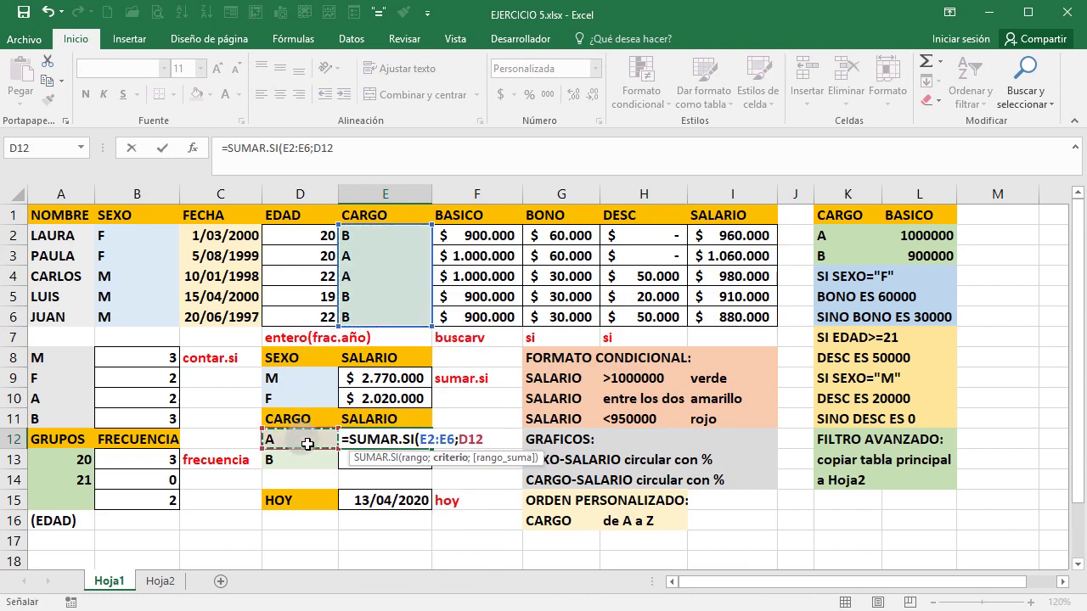
{"action": "type", "text": ";"}
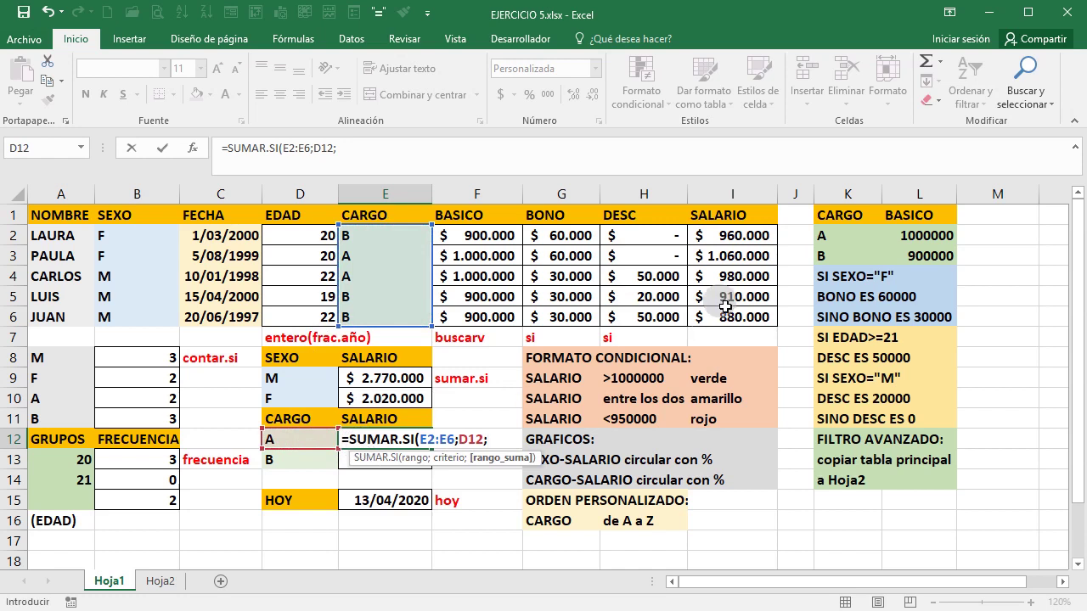
{"action": "left_click_drag", "start_coordinate": [730, 238], "coordinate": [730, 323]}
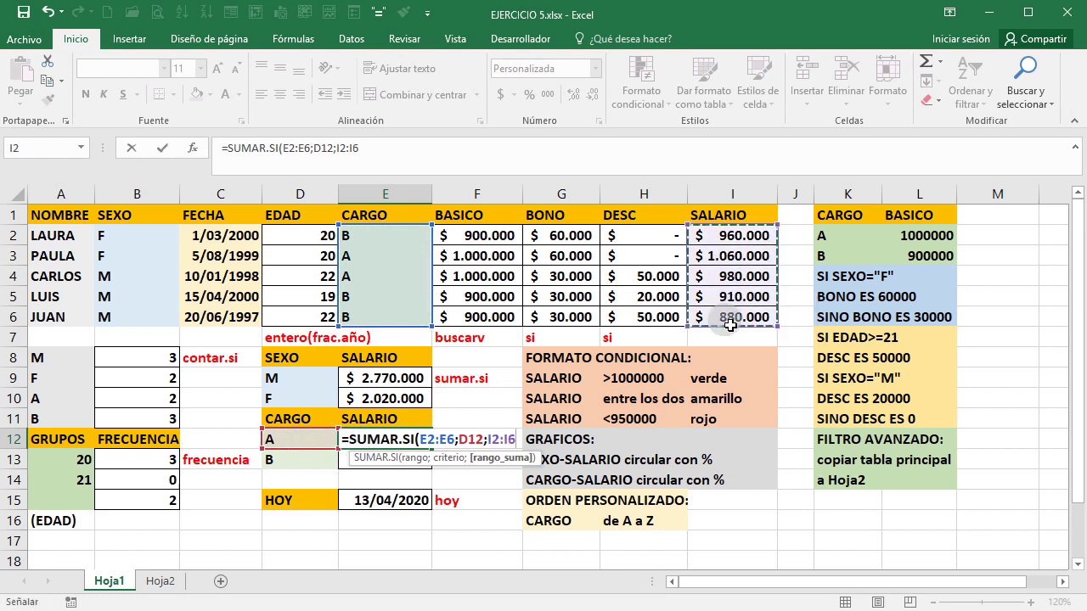
{"action": "type", "text": ")"}
{"action": "key", "text": "Return"}
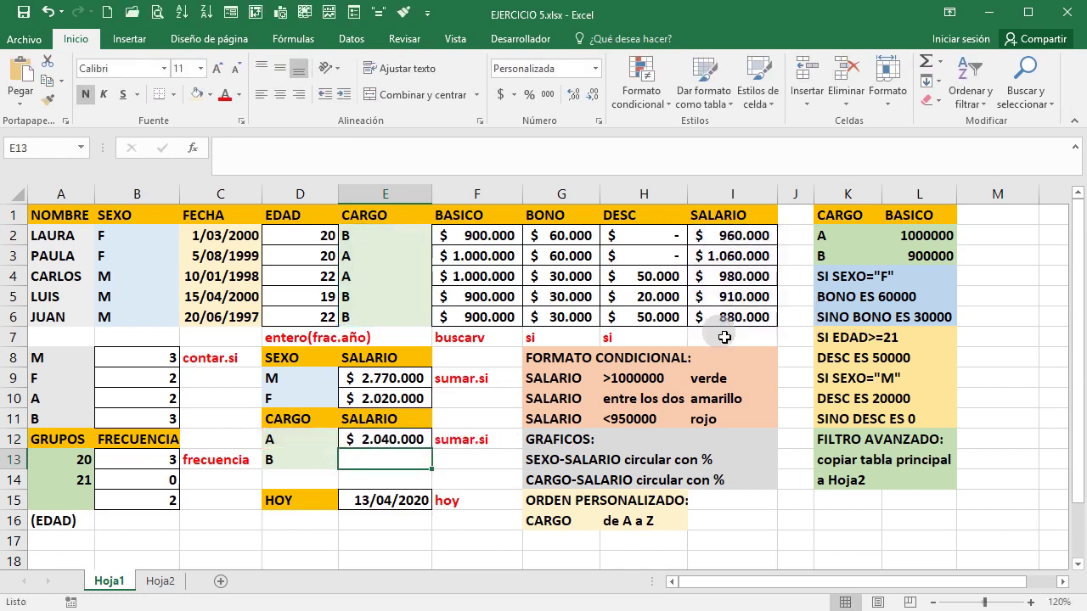
Total the salaries for CARGO B in cell E13 with the formula =SUMAR.SI(E2:E6;D13;I2:I6).
{"action": "type", "text": "="}
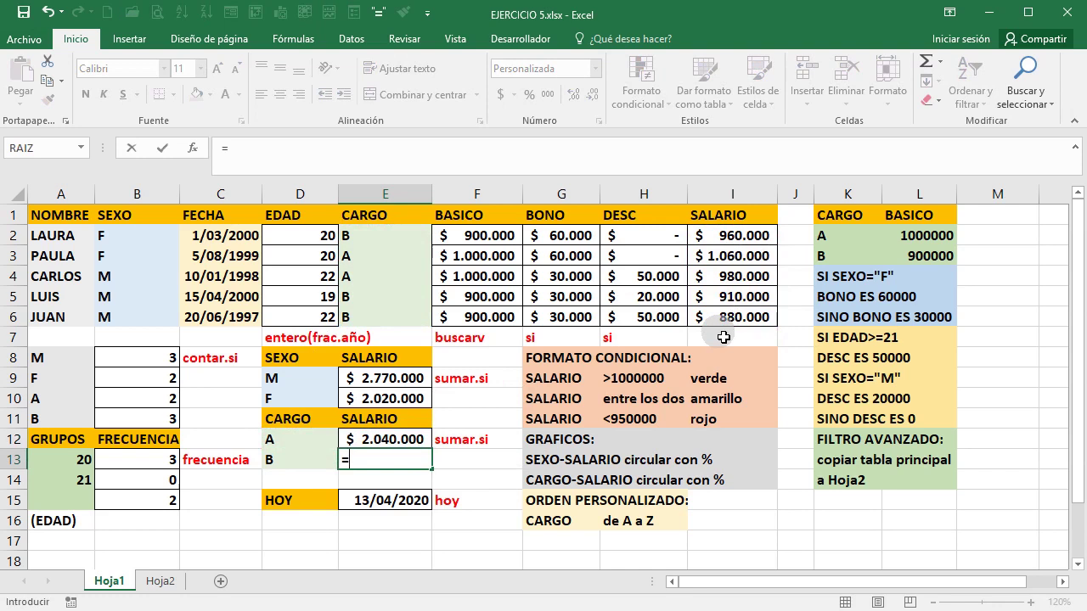
{"action": "type", "text": "SUMAR.SI"}
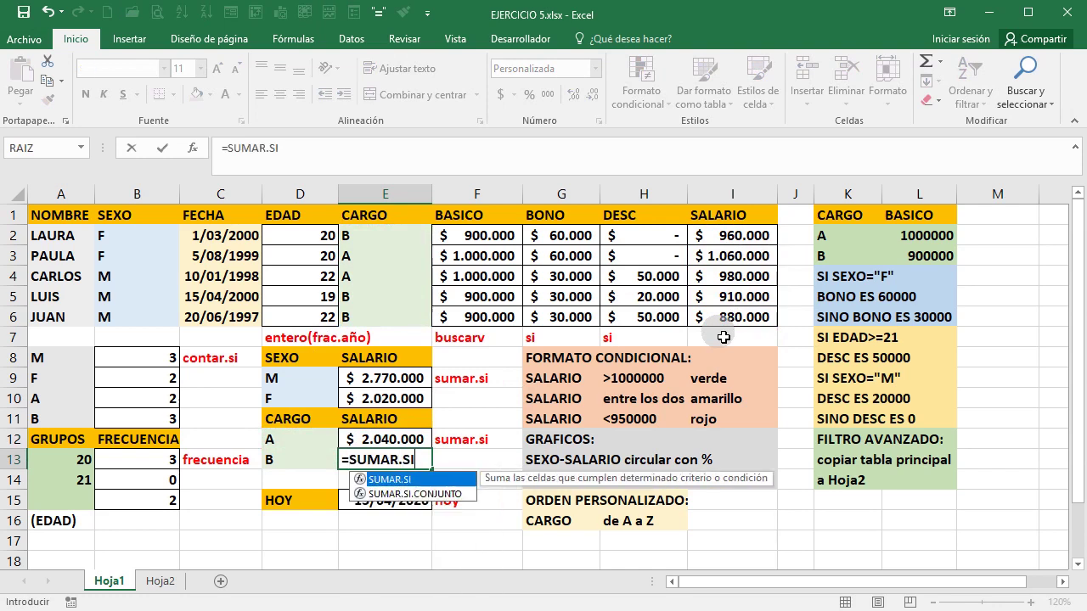
{"action": "type", "text": "8"}
{"action": "key", "text": "BackSpace"}
{"action": "type", "text": "("}
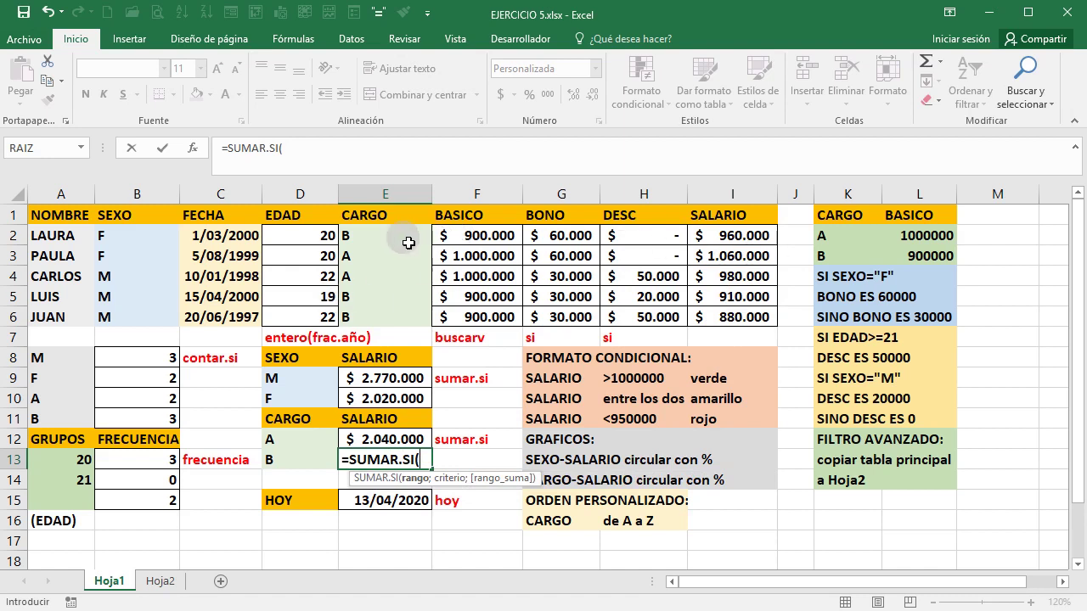
{"action": "left_click_drag", "start_coordinate": [399, 238], "coordinate": [406, 335]}
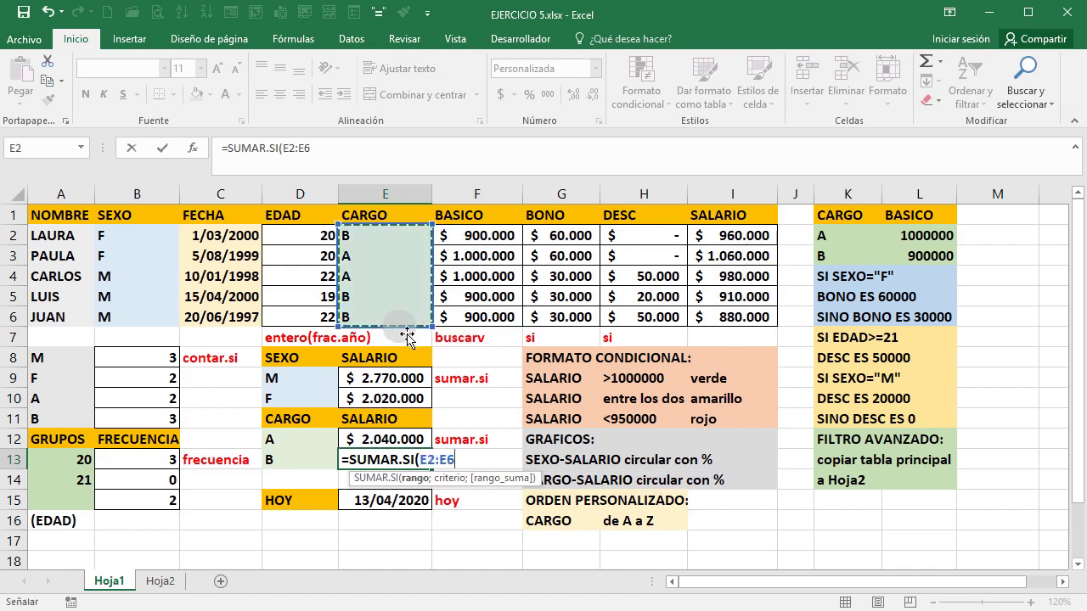
{"action": "type", "text": ";"}
{"action": "left_click", "coordinate": [299, 462]}
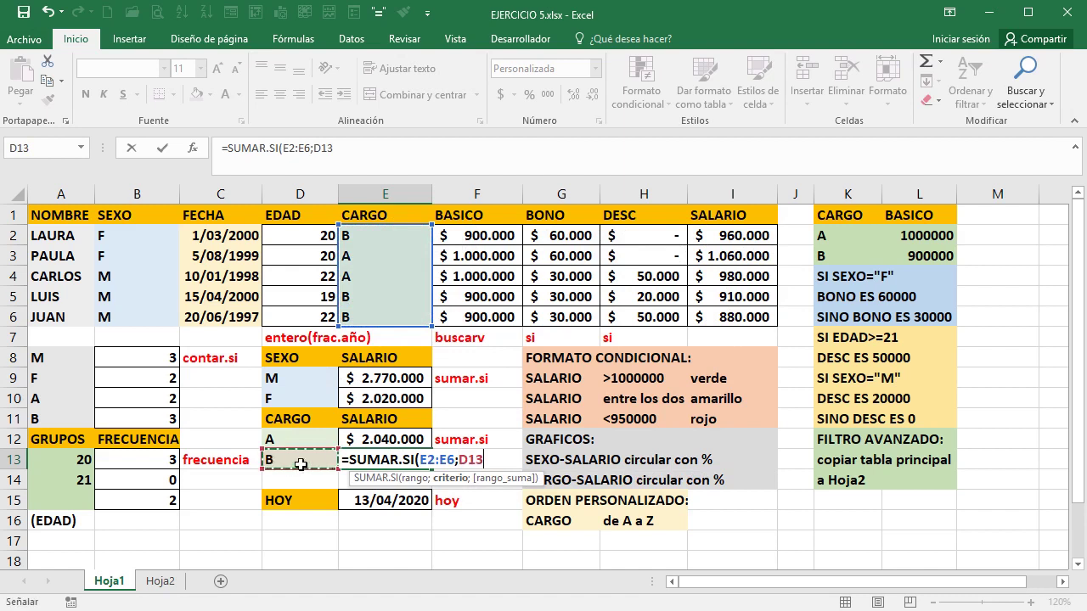
{"action": "type", "text": ";"}
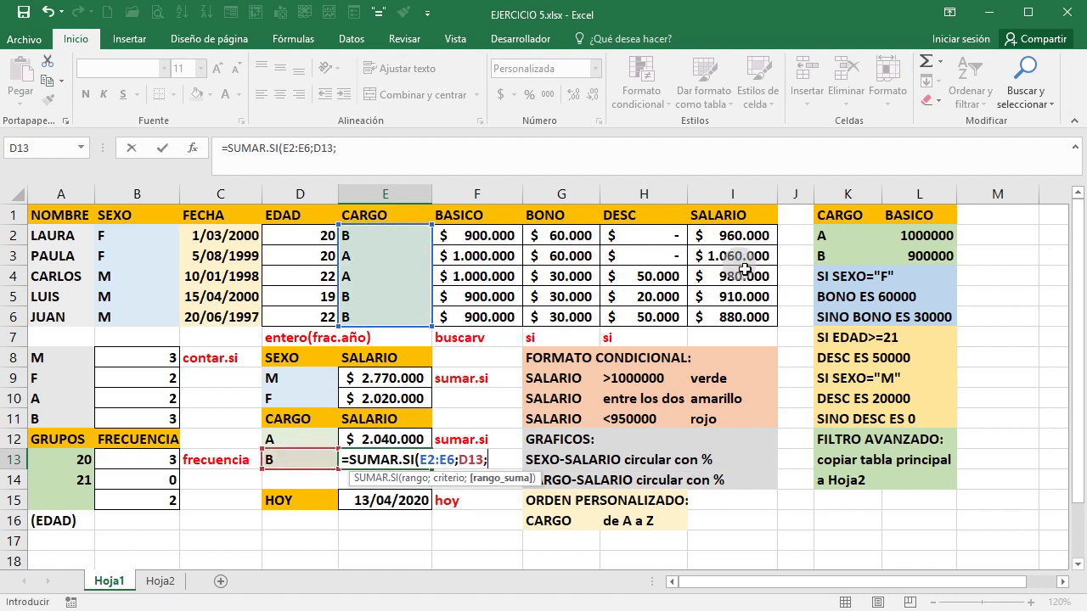
{"action": "left_click_drag", "start_coordinate": [729, 239], "coordinate": [718, 321]}
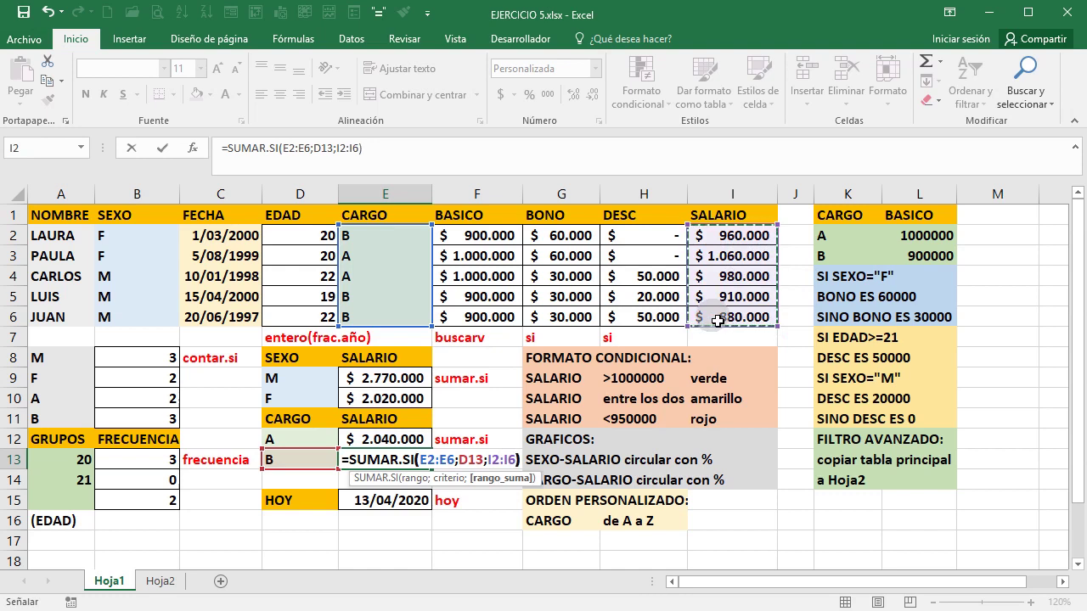
{"action": "type", "text": ")"}
{"action": "key", "text": "Return"}
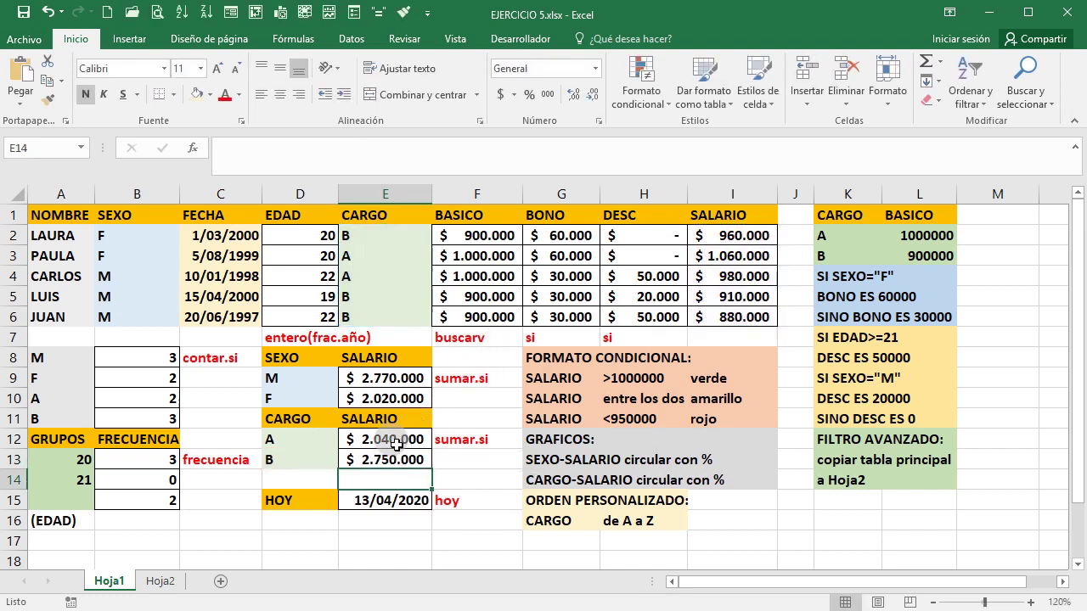
Check the sum of the CARGO totals in E12:E13 and read the FORMATO CONDICIONAL instructions in G8:I11.
{"action": "left_click_drag", "start_coordinate": [410, 439], "coordinate": [407, 462]}
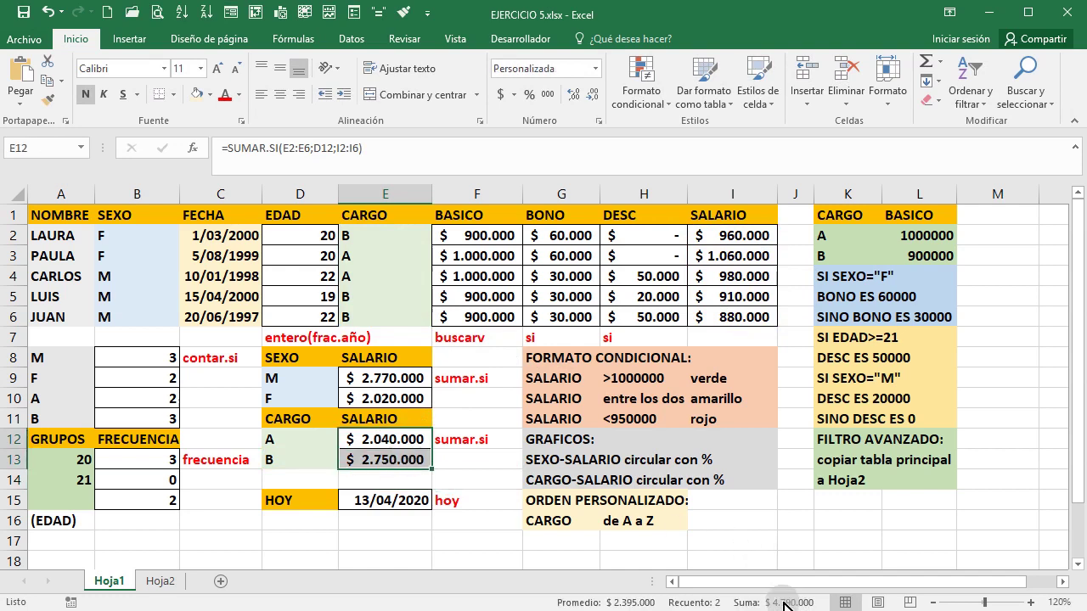
{"action": "left_click", "coordinate": [481, 461]}
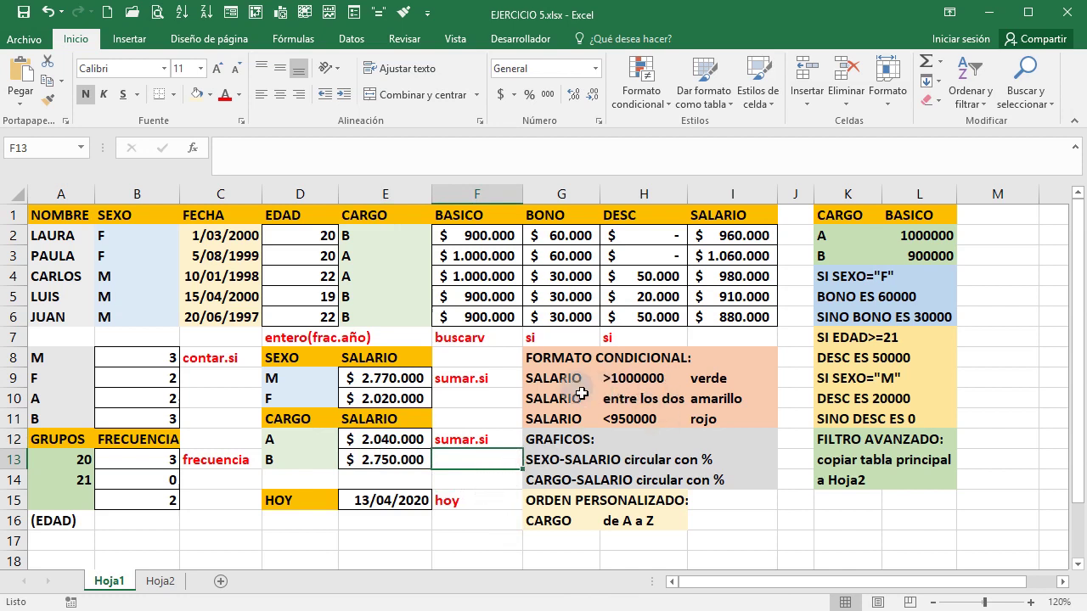
{"action": "left_click_drag", "start_coordinate": [540, 365], "coordinate": [734, 416]}
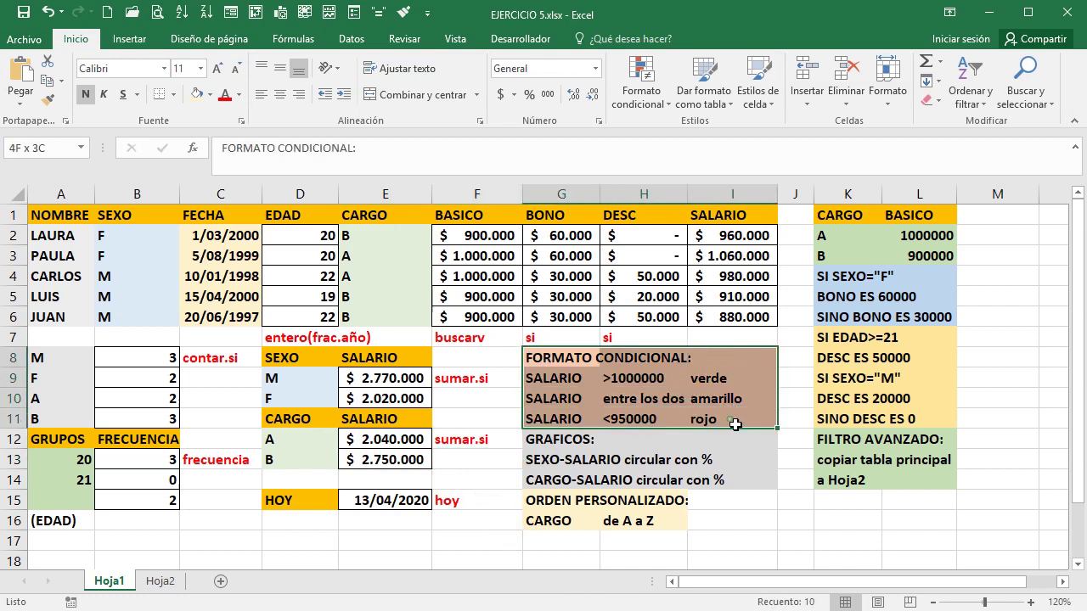
Create a conditional formatting rule on the salaries in I2:I6 for cell values greater than (mayor que) 1000000.
{"action": "left_click_drag", "start_coordinate": [732, 238], "coordinate": [751, 328]}
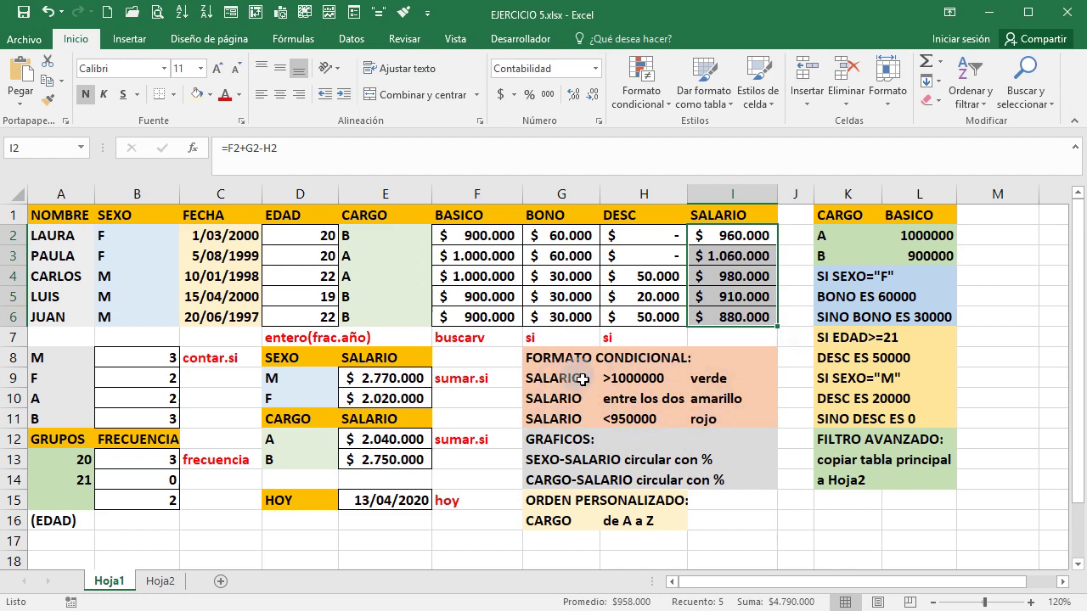
{"action": "left_click_drag", "start_coordinate": [728, 235], "coordinate": [732, 316]}
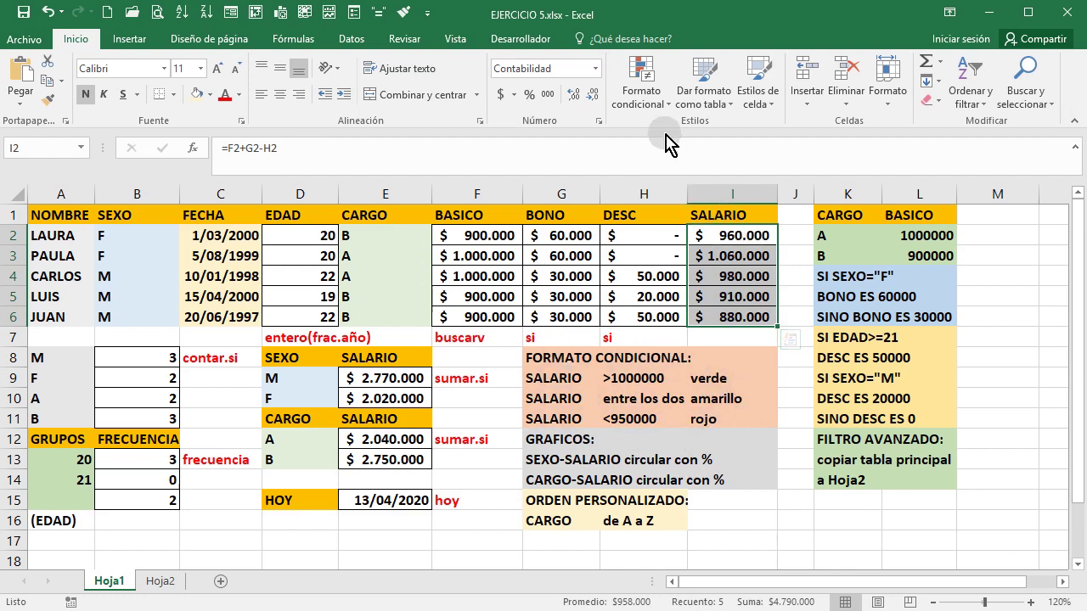
{"action": "left_click", "coordinate": [638, 93]}
{"action": "mouse_move", "coordinate": [743, 143]}
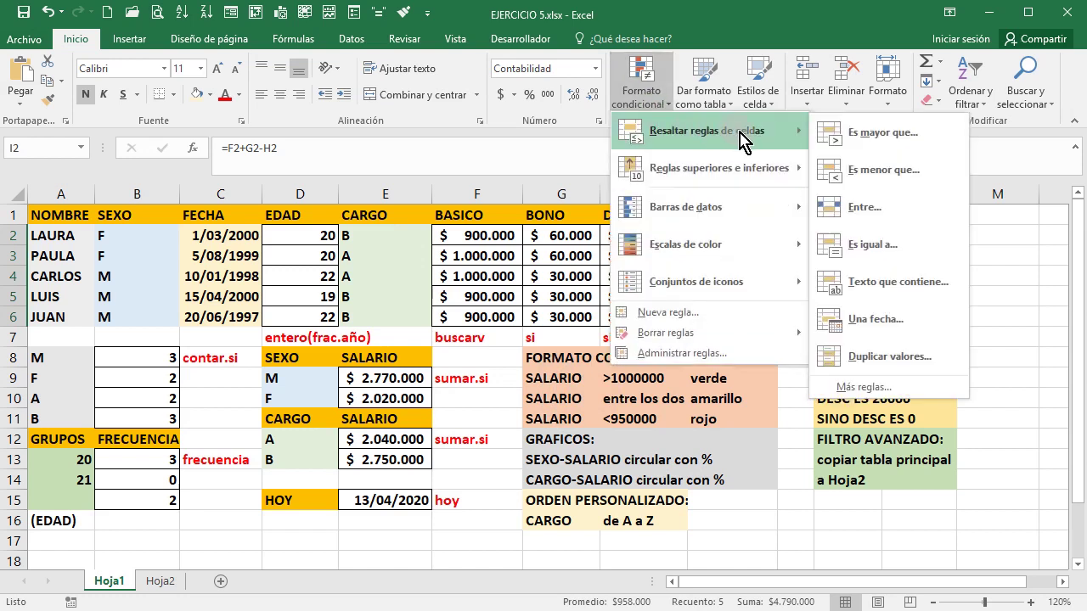
{"action": "left_click", "coordinate": [866, 388]}
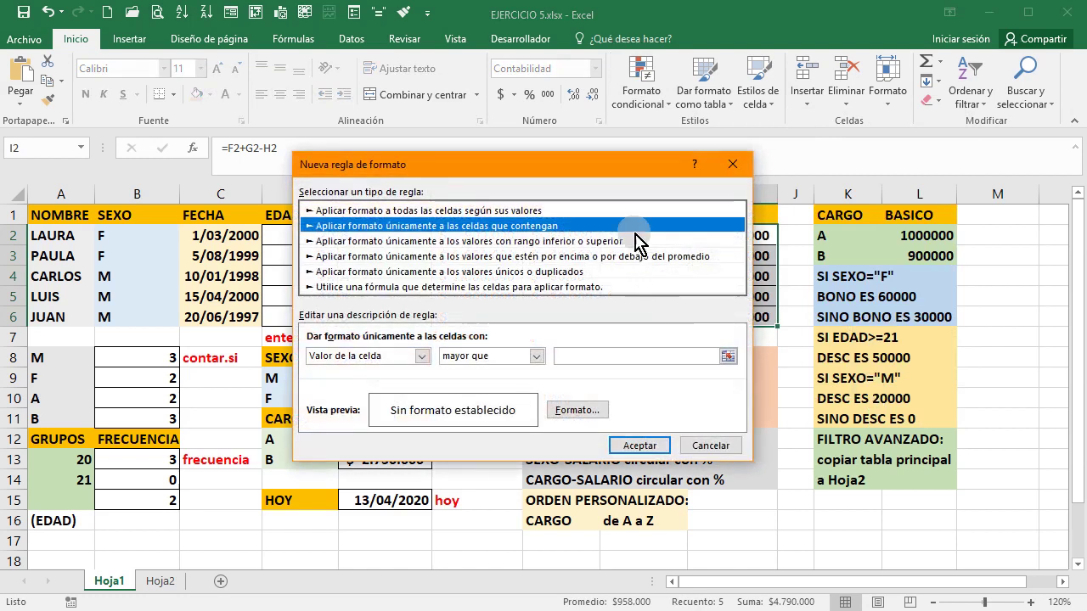
{"action": "left_click_drag", "start_coordinate": [582, 177], "coordinate": [313, 192]}
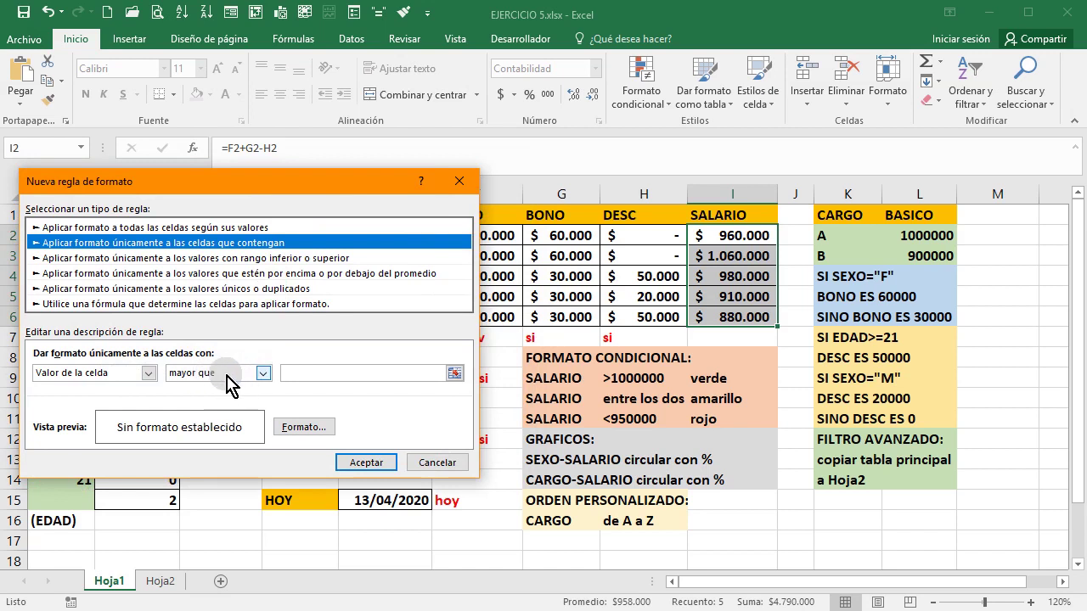
{"action": "left_click", "coordinate": [326, 377]}
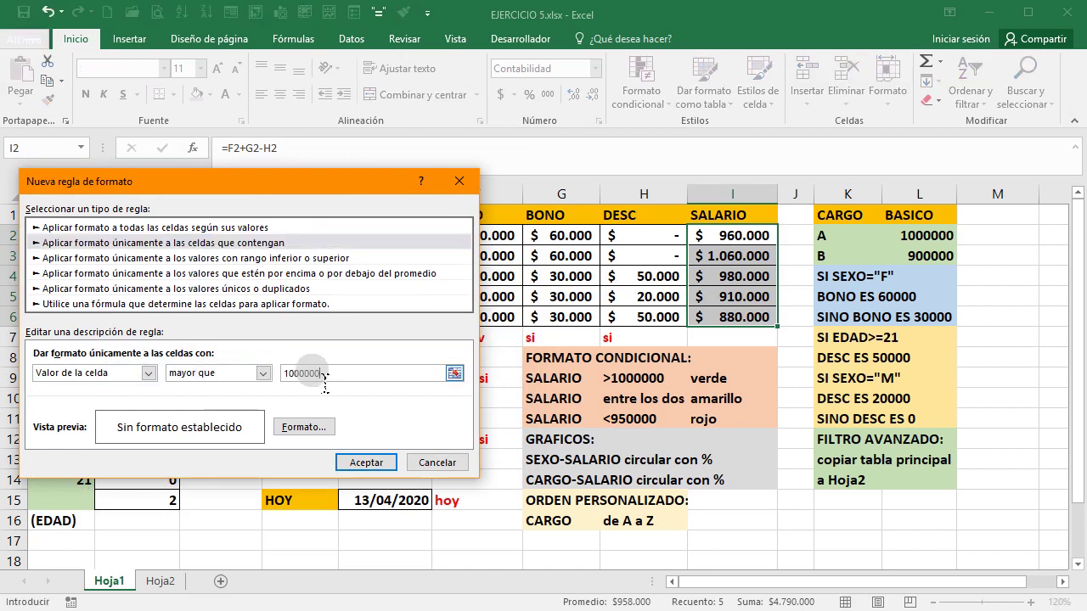
Give the greater-than-1000000 rule a light green background fill and apply it to the salaries.
{"action": "left_click", "coordinate": [304, 427]}
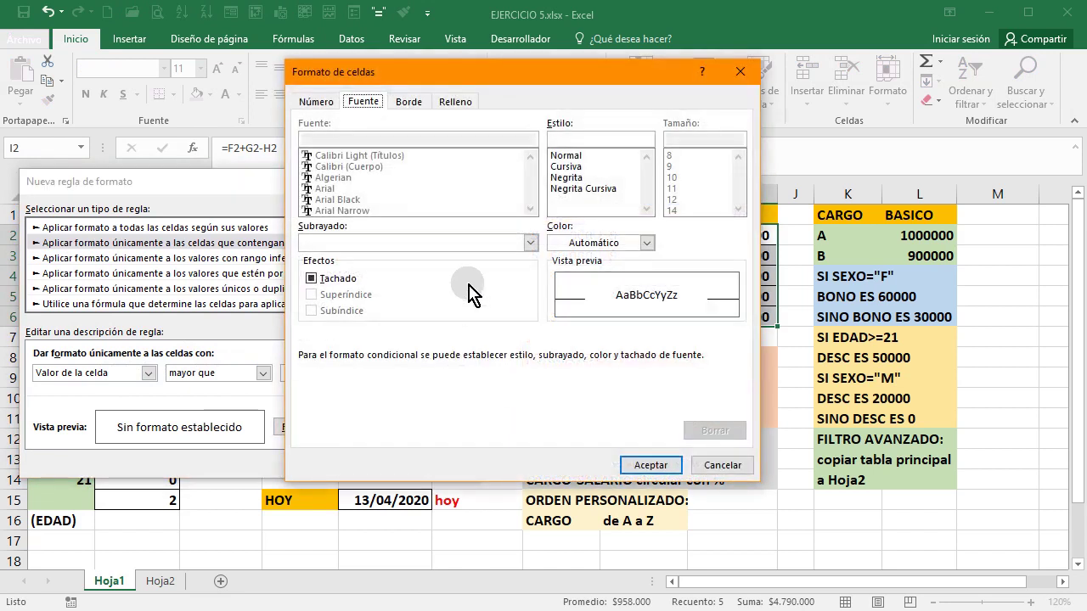
{"action": "left_click_drag", "start_coordinate": [480, 81], "coordinate": [525, 124]}
{"action": "left_click", "coordinate": [490, 152]}
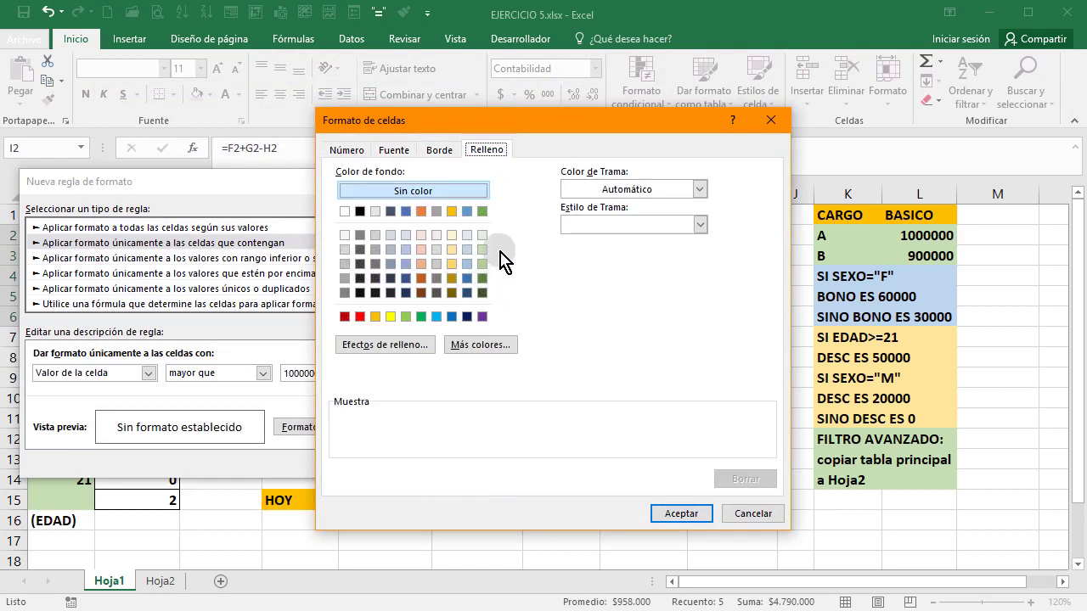
{"action": "mouse_move", "coordinate": [564, 132]}
{"action": "left_mouse_down"}
{"action": "mouse_move", "coordinate": [333, 127]}
{"action": "mouse_move", "coordinate": [563, 152]}
{"action": "left_mouse_up"}
{"action": "left_click", "coordinate": [405, 336]}
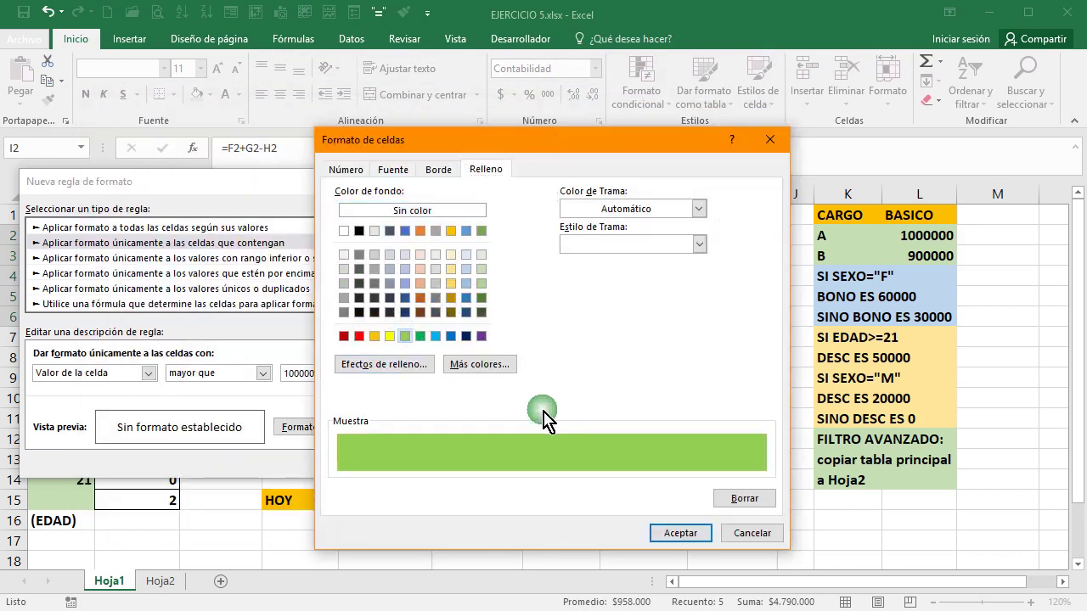
{"action": "left_click", "coordinate": [680, 532]}
{"action": "left_click", "coordinate": [367, 528]}
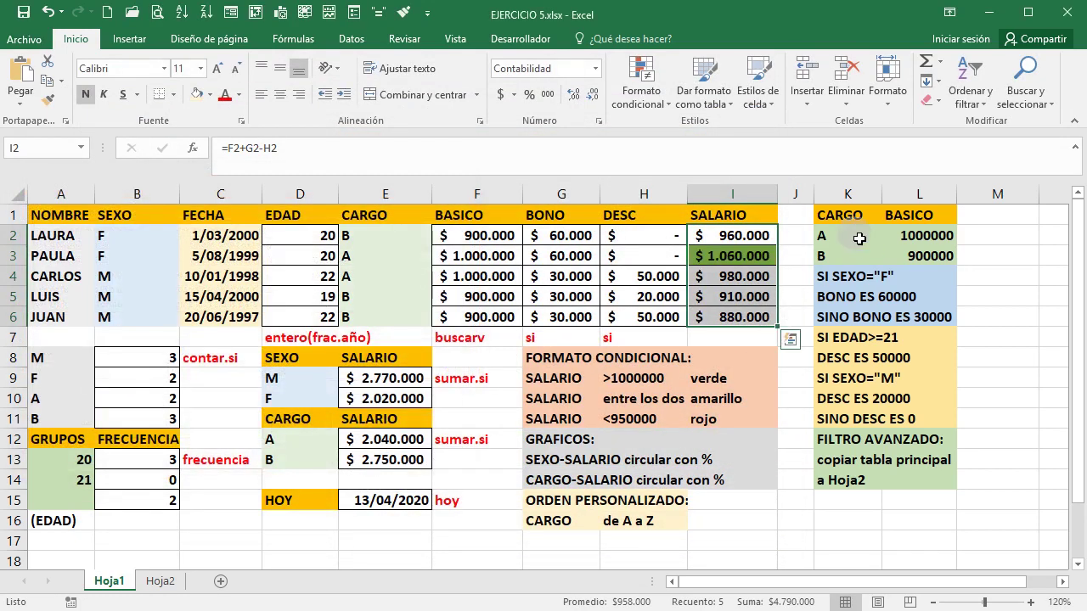
Create a conditional formatting rule on the salaries in I2:I6 for cell values between (entre) 950000 and 1000000.
{"action": "left_click", "coordinate": [645, 95]}
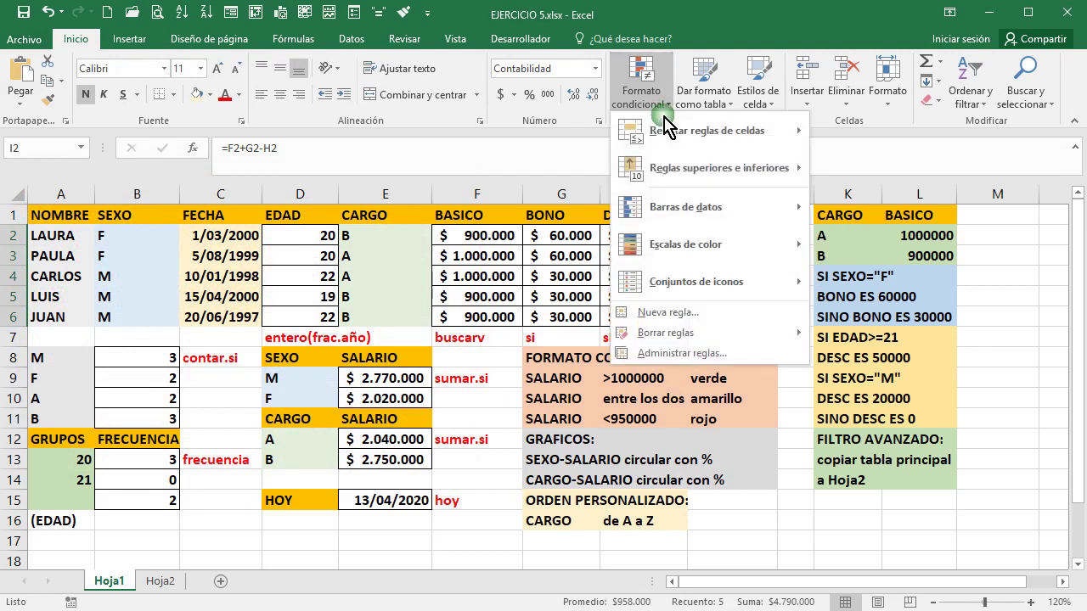
{"action": "mouse_move", "coordinate": [729, 146]}
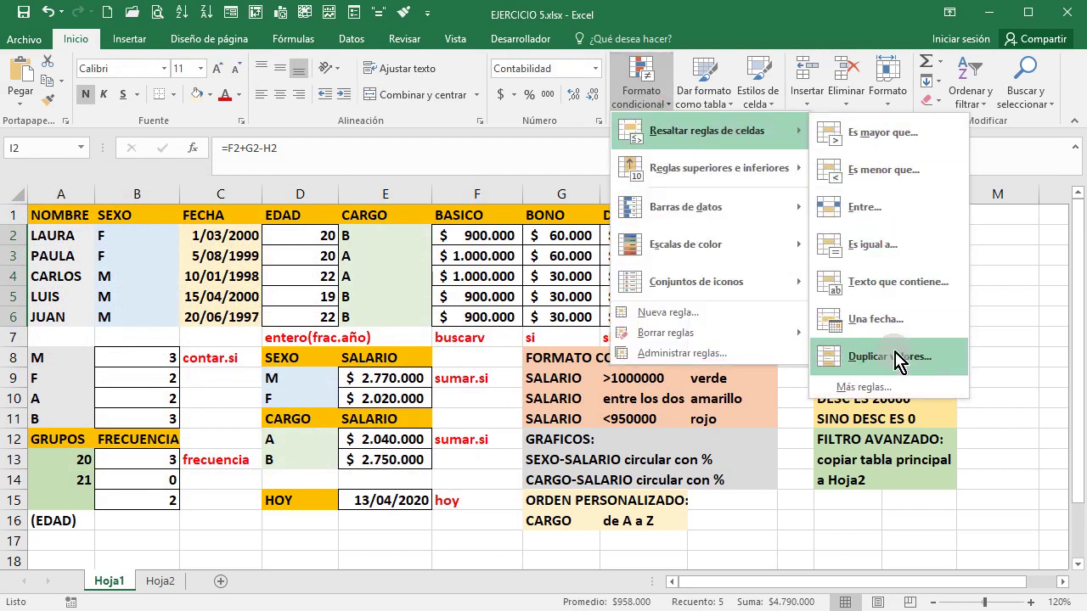
{"action": "left_click", "coordinate": [866, 387]}
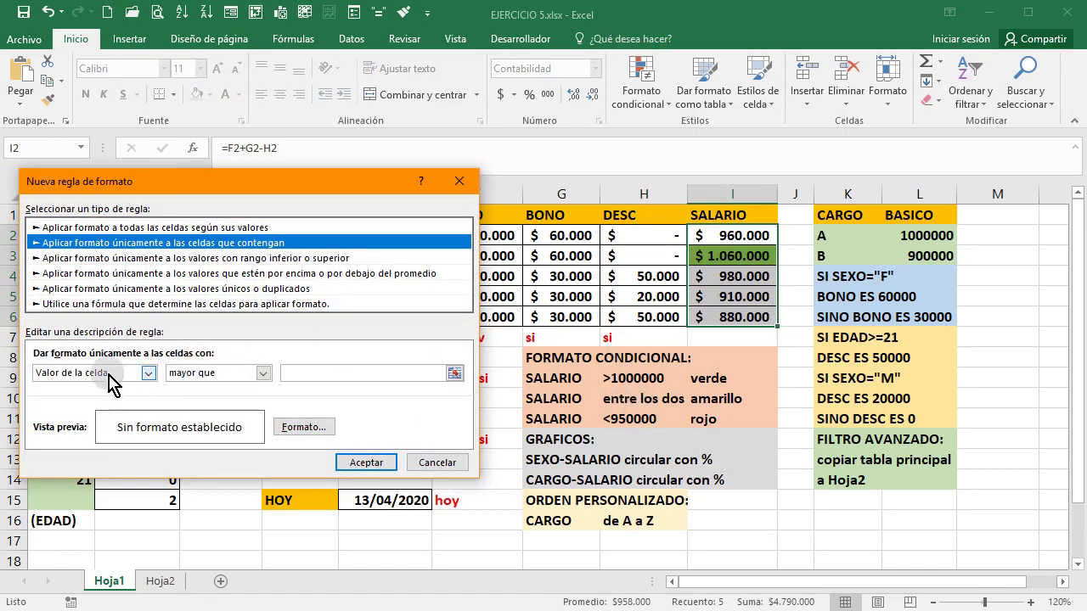
{"action": "left_click", "coordinate": [262, 373]}
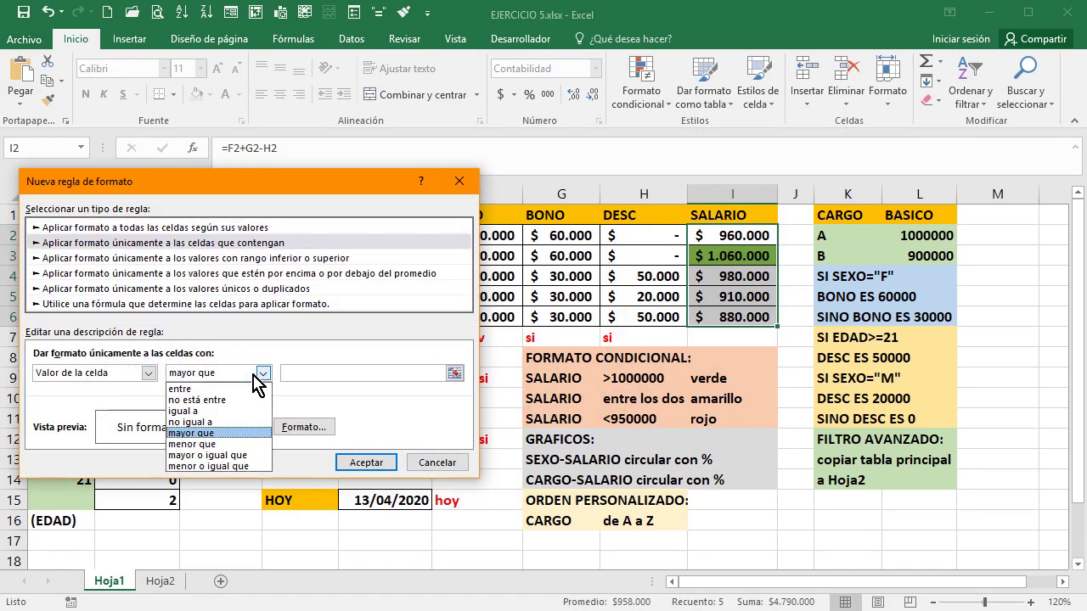
{"action": "left_click", "coordinate": [183, 389]}
{"action": "left_click", "coordinate": [323, 374]}
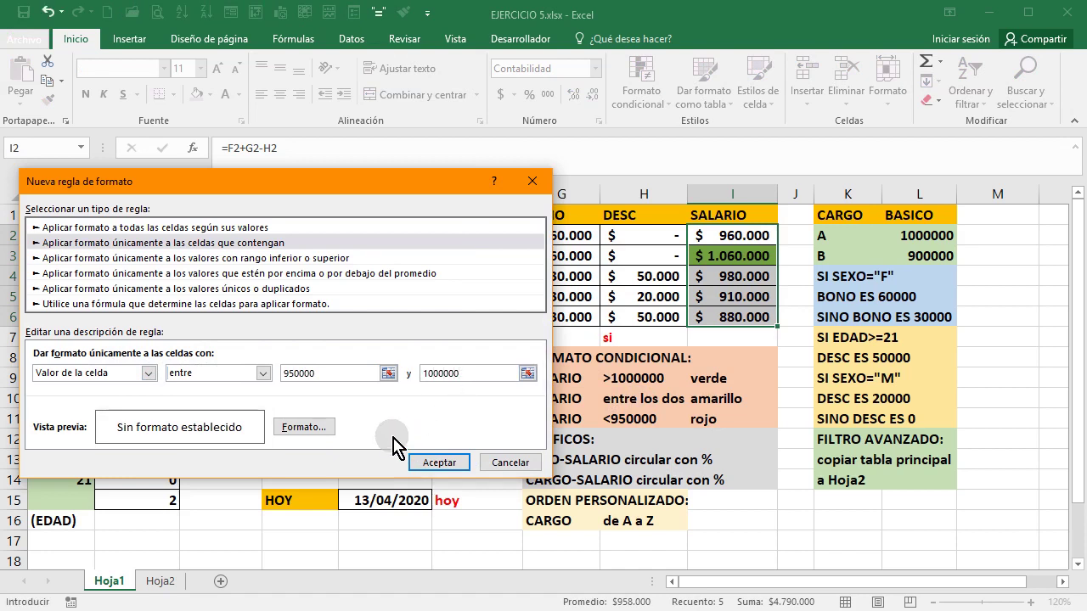
{"action": "left_click", "coordinate": [443, 379]}
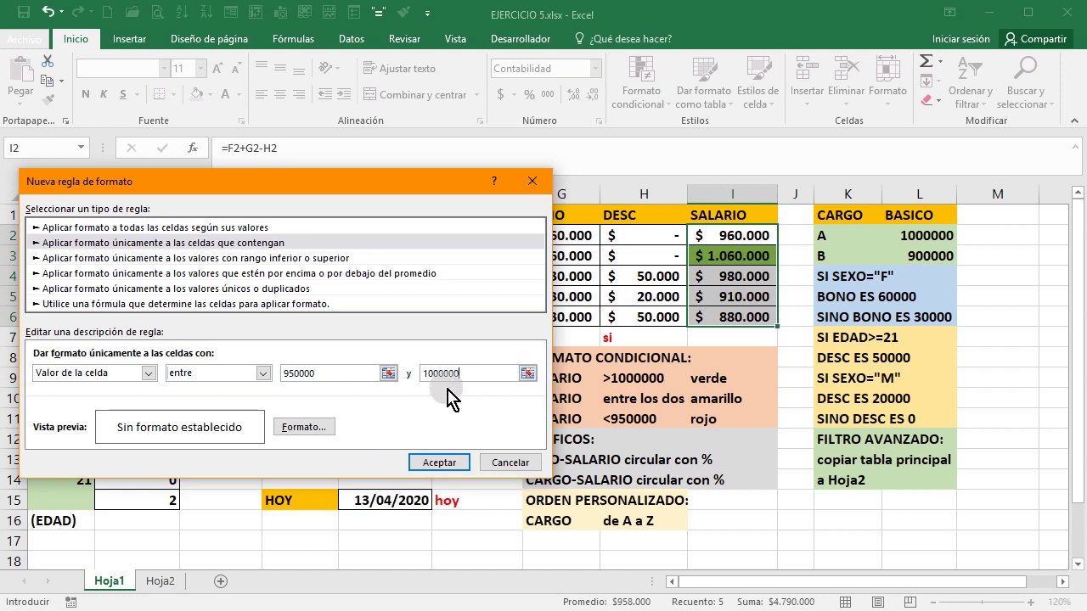
Give the 950000-to-1000000 rule a yellow background fill and apply it to the salaries.
{"action": "left_click", "coordinate": [319, 429]}
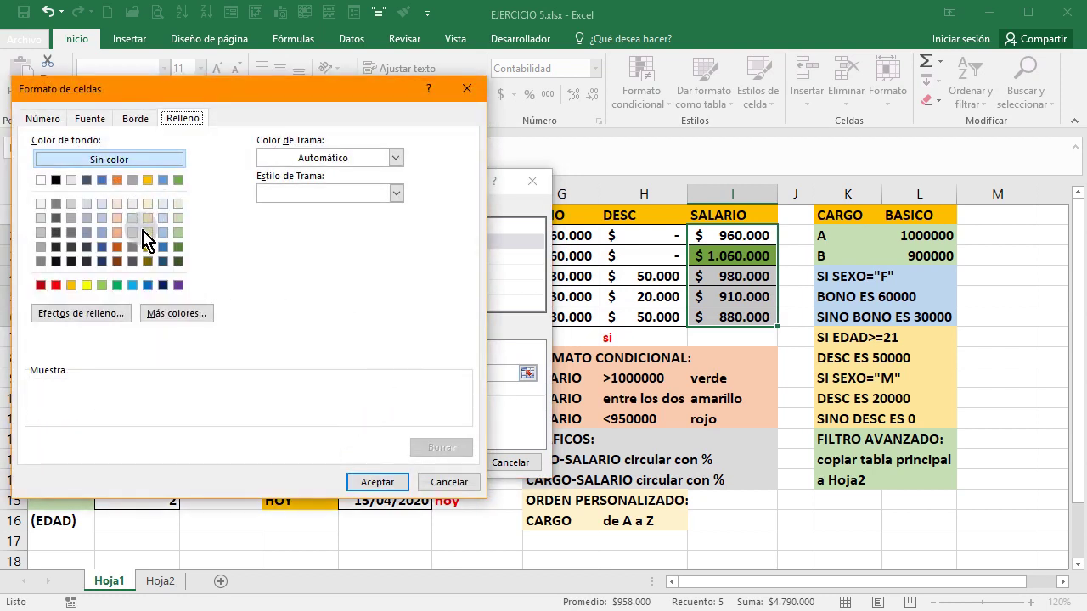
{"action": "left_click", "coordinate": [86, 285]}
{"action": "left_click", "coordinate": [377, 482]}
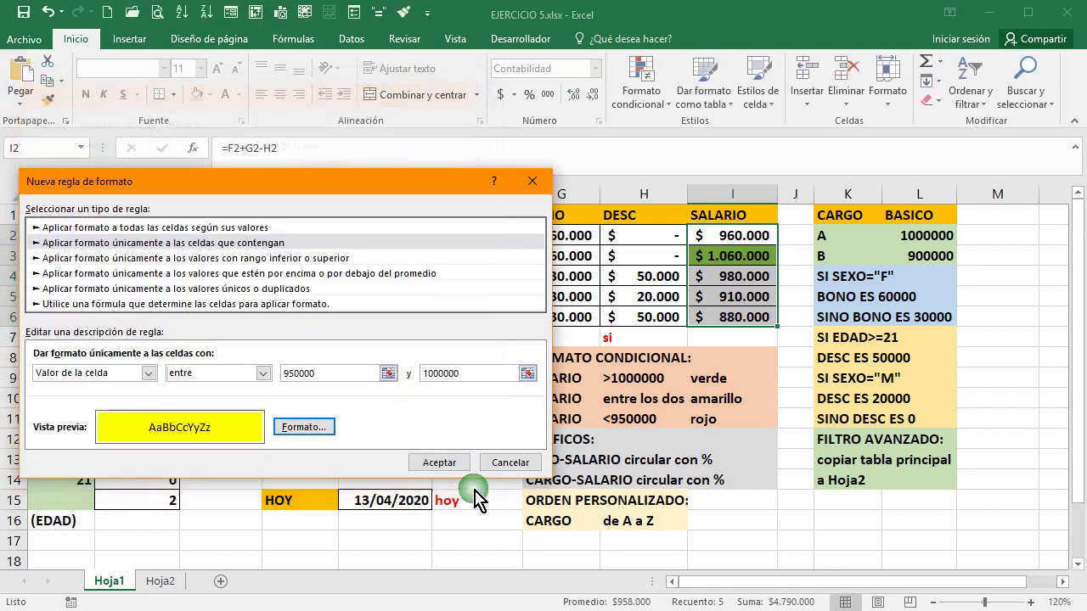
{"action": "left_click", "coordinate": [438, 462]}
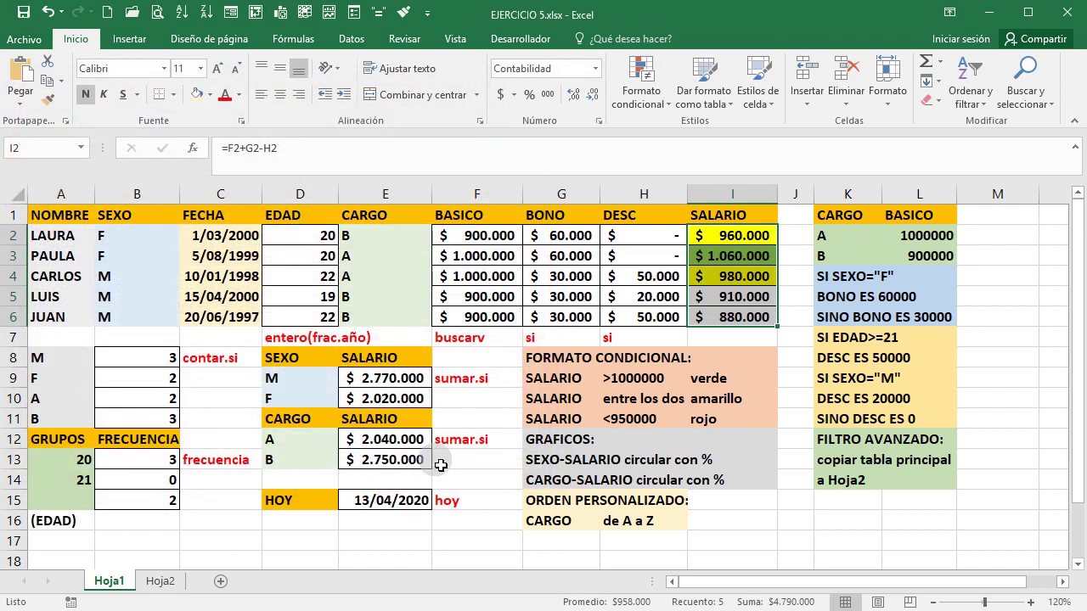
Create a conditional formatting rule on the salaries in I2:I6 for cell values less than (menor que) 950000.
{"action": "left_click", "coordinate": [643, 111]}
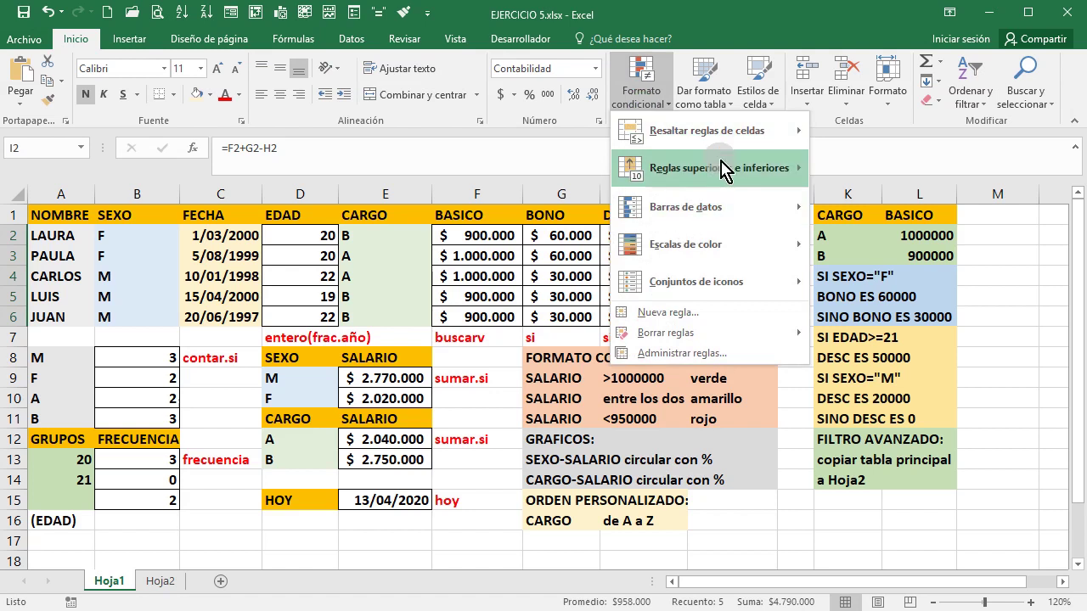
{"action": "mouse_move", "coordinate": [739, 134]}
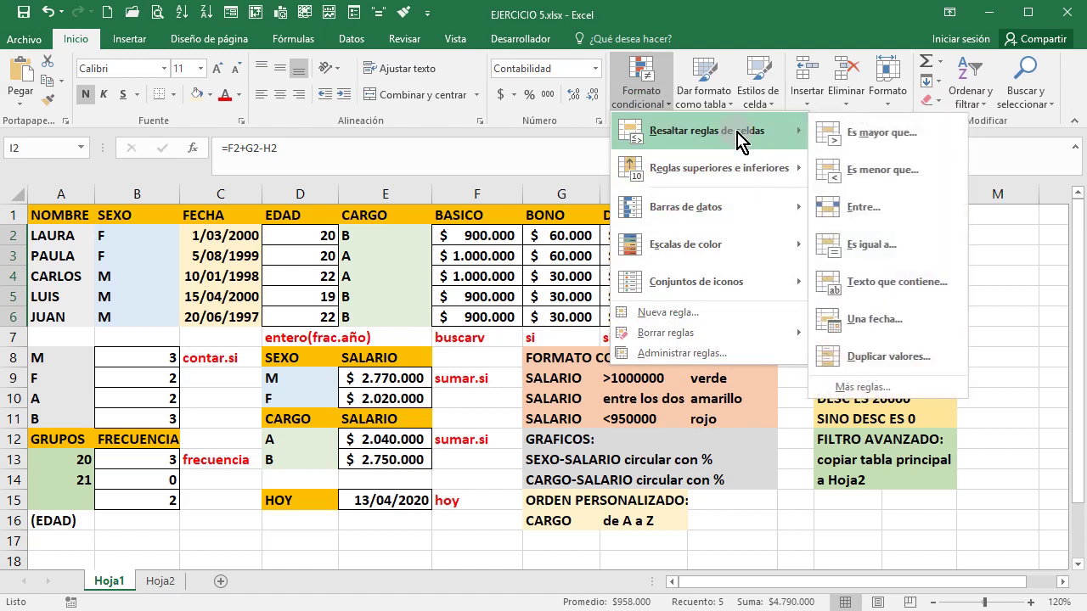
{"action": "left_click", "coordinate": [874, 390]}
{"action": "left_click", "coordinate": [299, 373]}
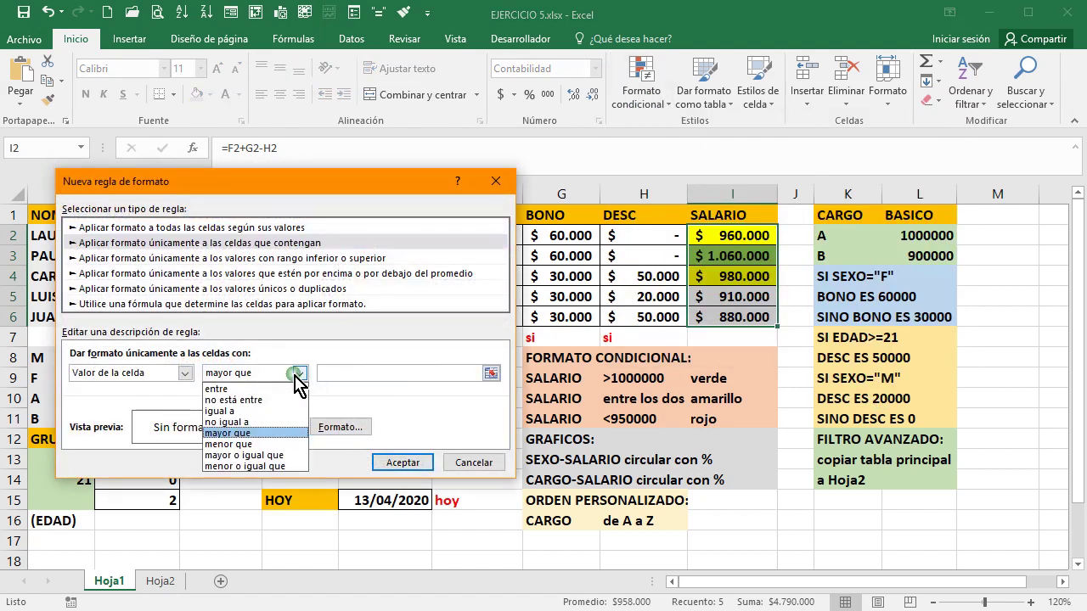
{"action": "left_click", "coordinate": [246, 443]}
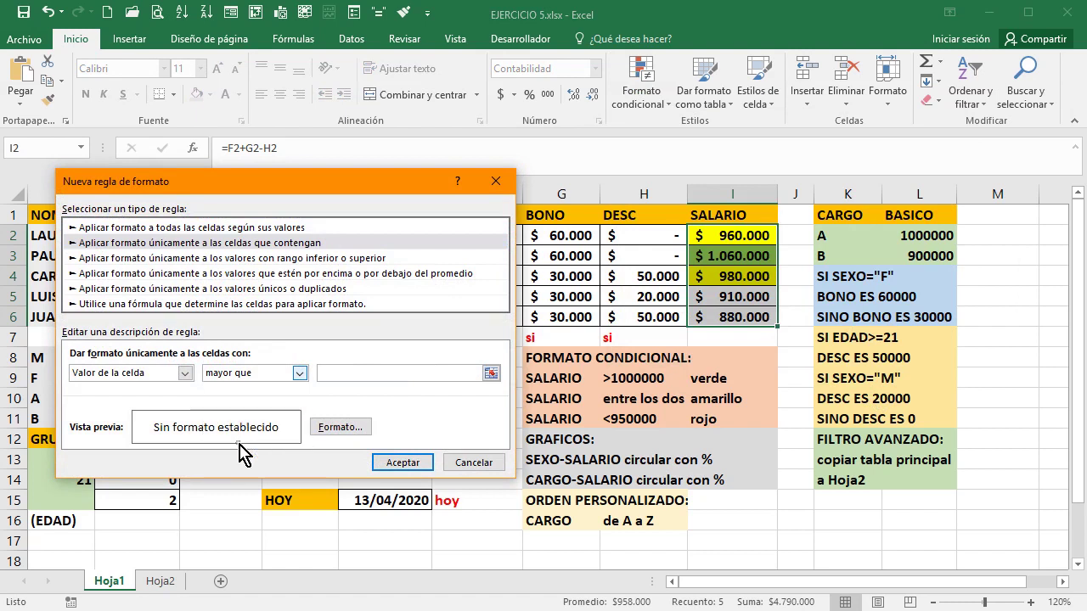
{"action": "left_click", "coordinate": [376, 378]}
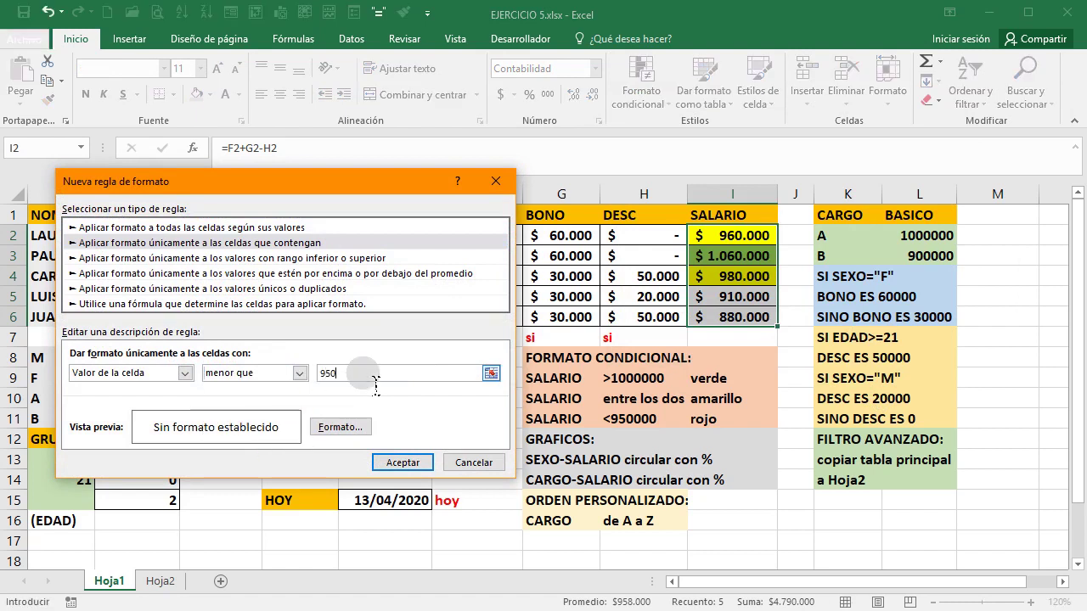
Give the less-than-950000 rule a red background fill, apply it to the salaries and deselect the range.
{"action": "left_click", "coordinate": [343, 428]}
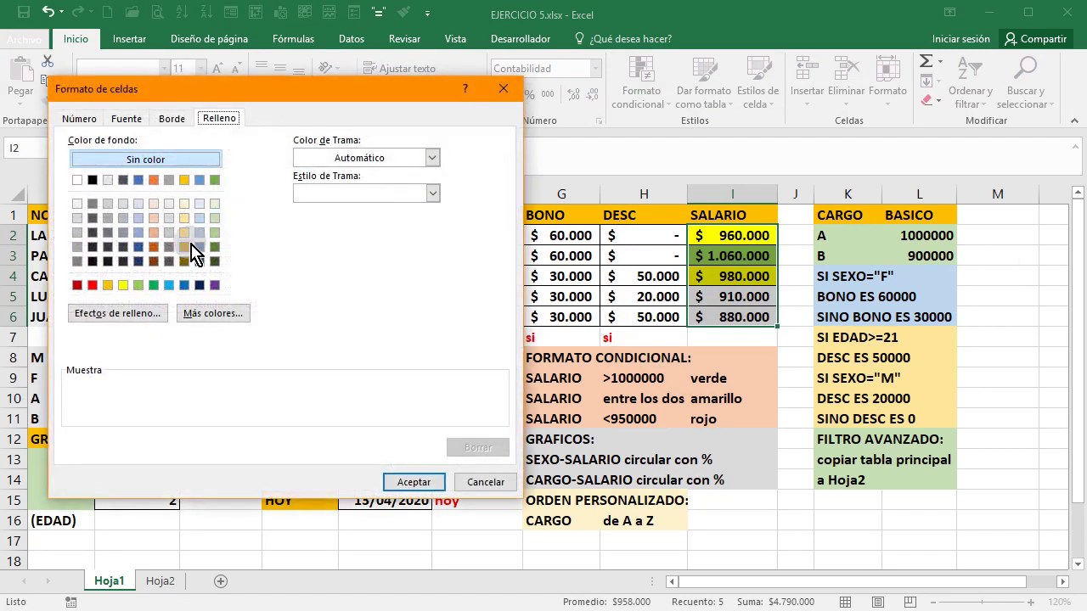
{"action": "left_click", "coordinate": [92, 285]}
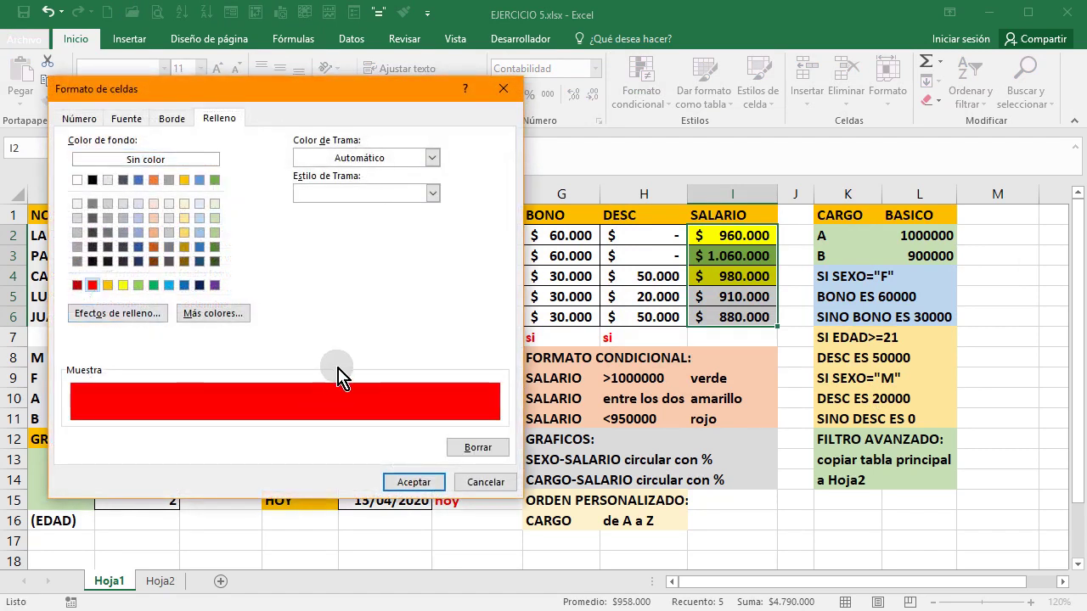
{"action": "left_click", "coordinate": [415, 484]}
{"action": "left_click", "coordinate": [405, 464]}
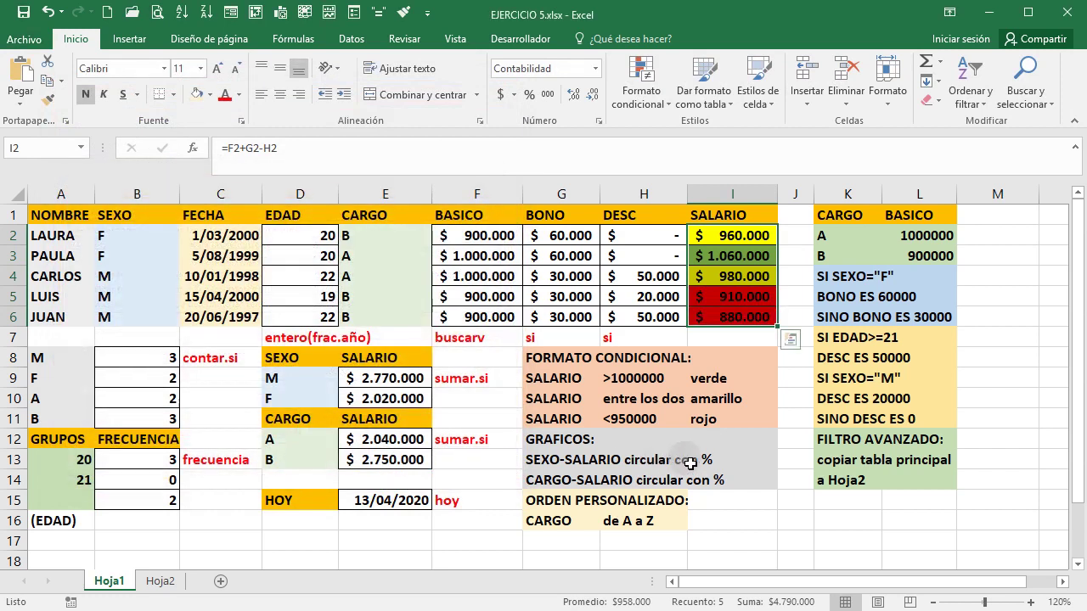
{"action": "left_click", "coordinate": [789, 340]}
{"action": "left_click", "coordinate": [789, 340]}
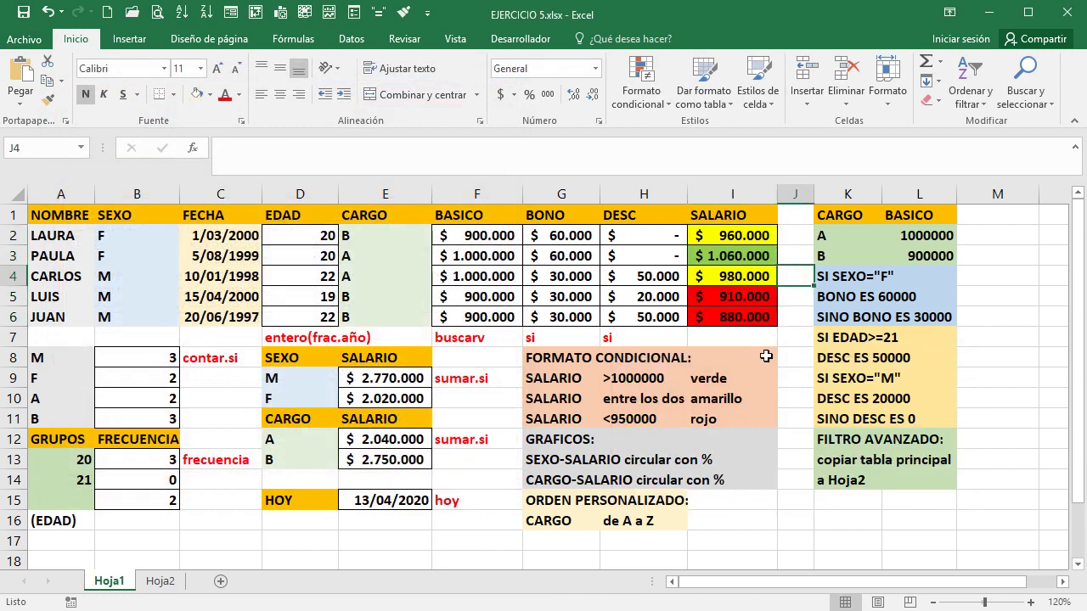
{"action": "left_click", "coordinate": [728, 345]}
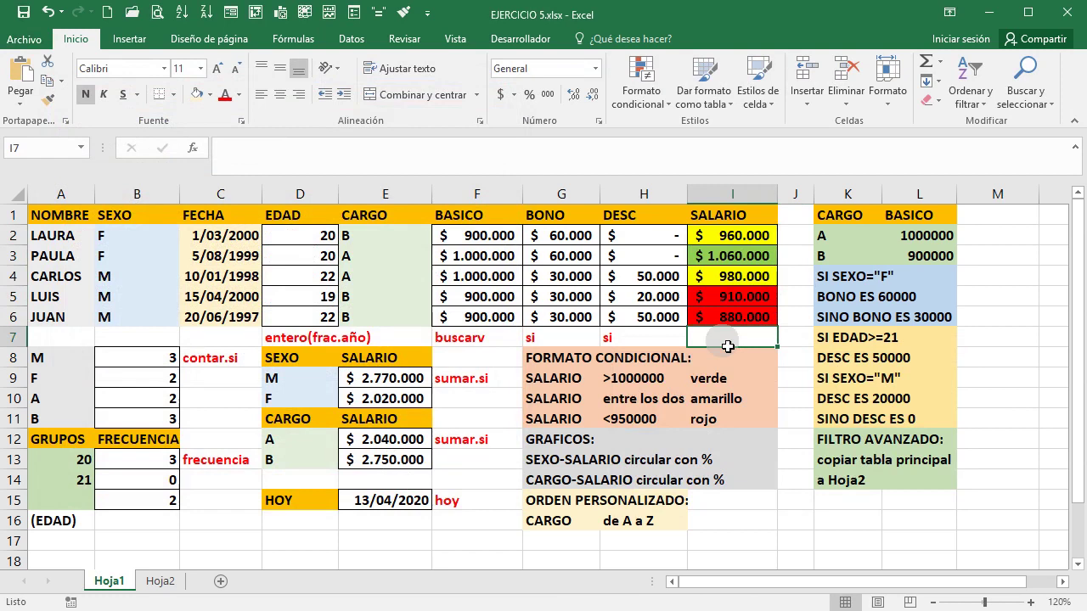
Read the GRAFICOS instructions in G12:I14 and examine the SEXO and CARGO salary tables in D8:E13.
{"action": "left_click_drag", "start_coordinate": [551, 438], "coordinate": [724, 479]}
{"action": "left_click", "coordinate": [579, 461]}
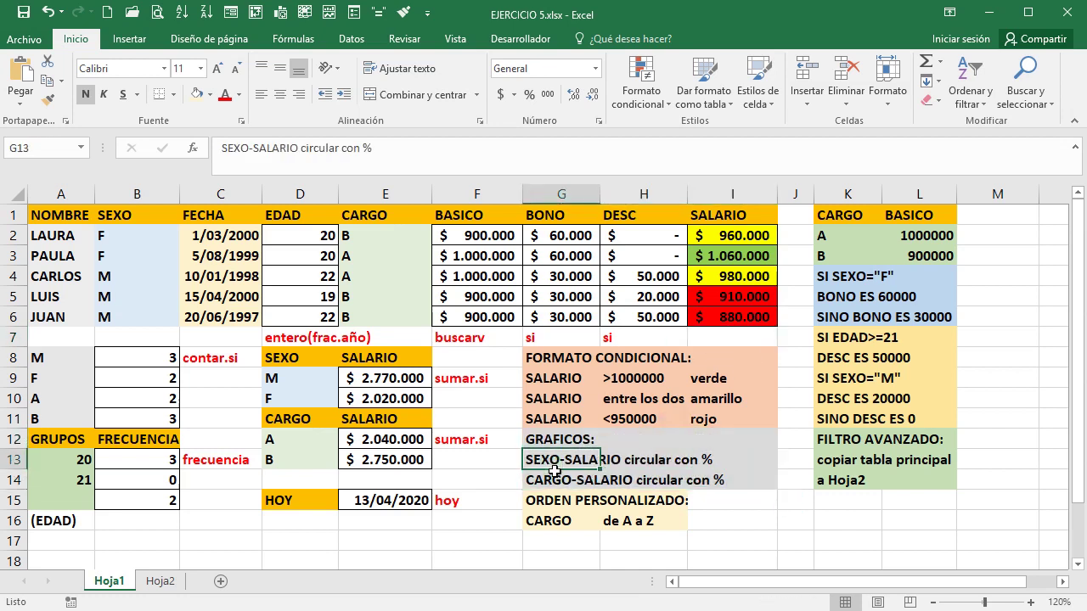
{"action": "left_click_drag", "start_coordinate": [291, 357], "coordinate": [383, 400]}
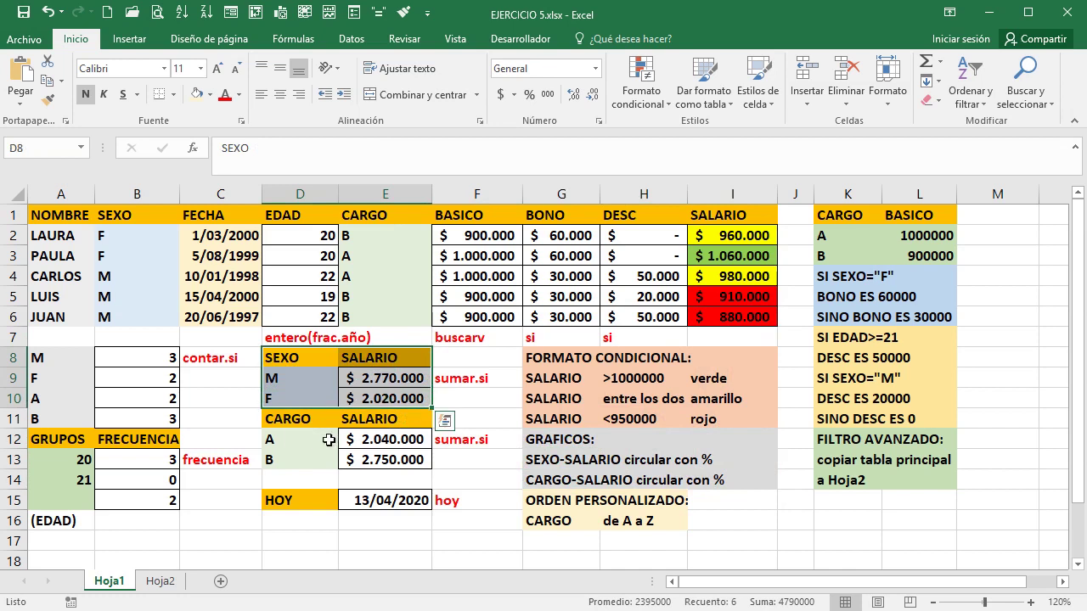
{"action": "left_click", "coordinate": [324, 425]}
{"action": "left_click_drag", "start_coordinate": [323, 428], "coordinate": [386, 458]}
{"action": "left_click", "coordinate": [401, 387]}
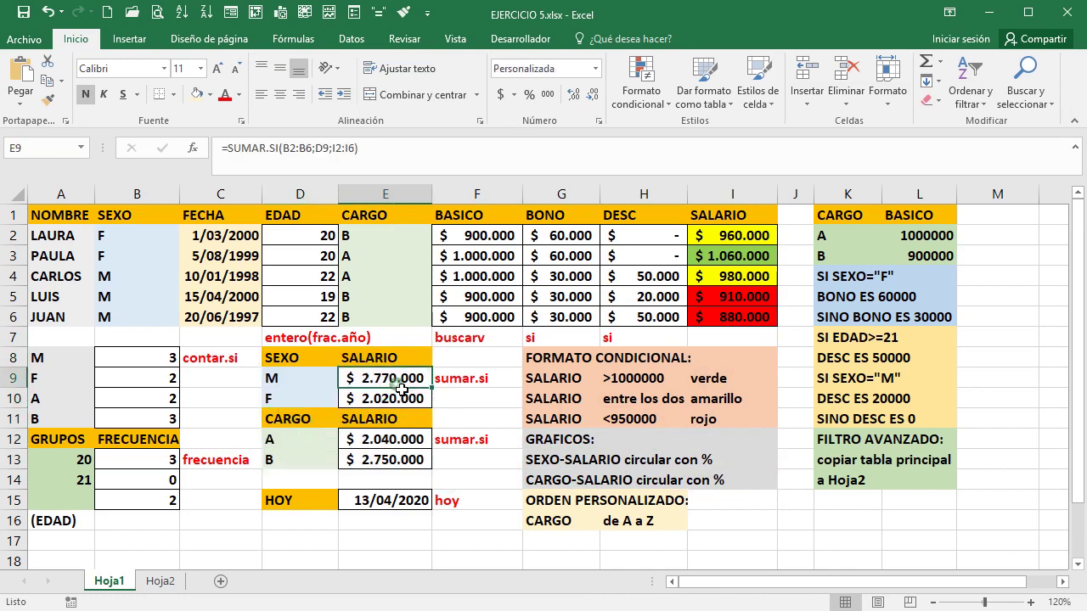
Insert the recommended pie chart (Circular) from the SEXO and SALARIO table in D8:E10.
{"action": "left_click_drag", "start_coordinate": [272, 357], "coordinate": [382, 397]}
{"action": "left_click", "coordinate": [150, 39]}
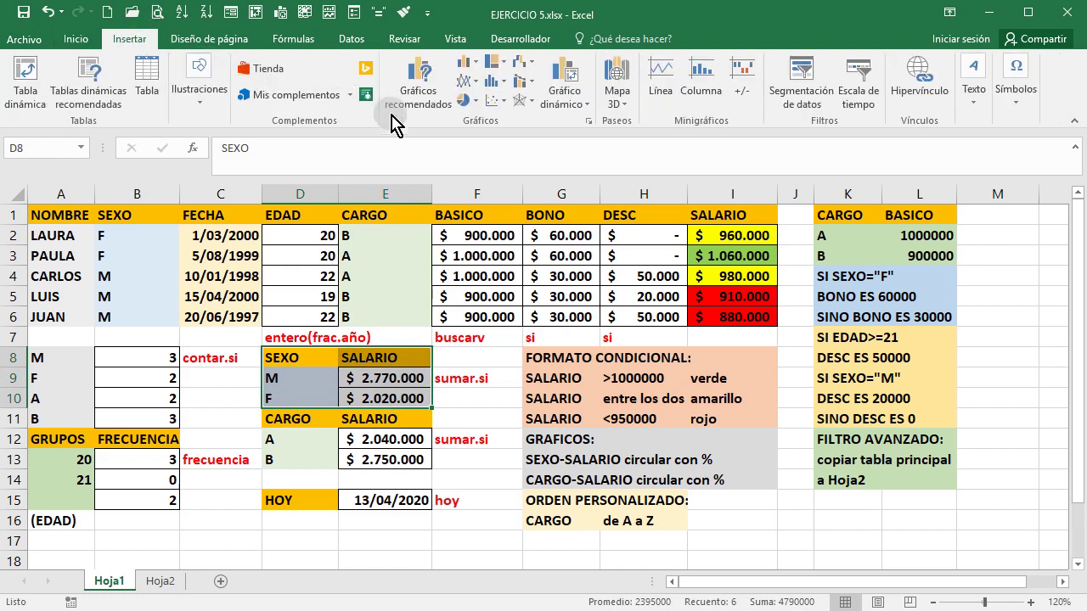
{"action": "left_click", "coordinate": [429, 89]}
{"action": "left_click", "coordinate": [600, 248]}
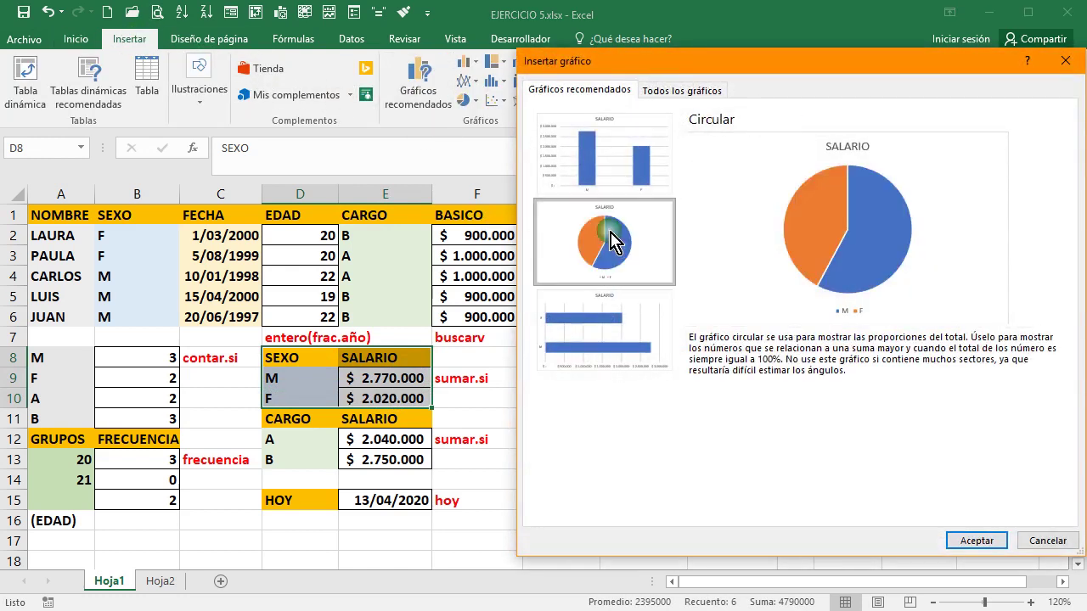
{"action": "left_click", "coordinate": [993, 542]}
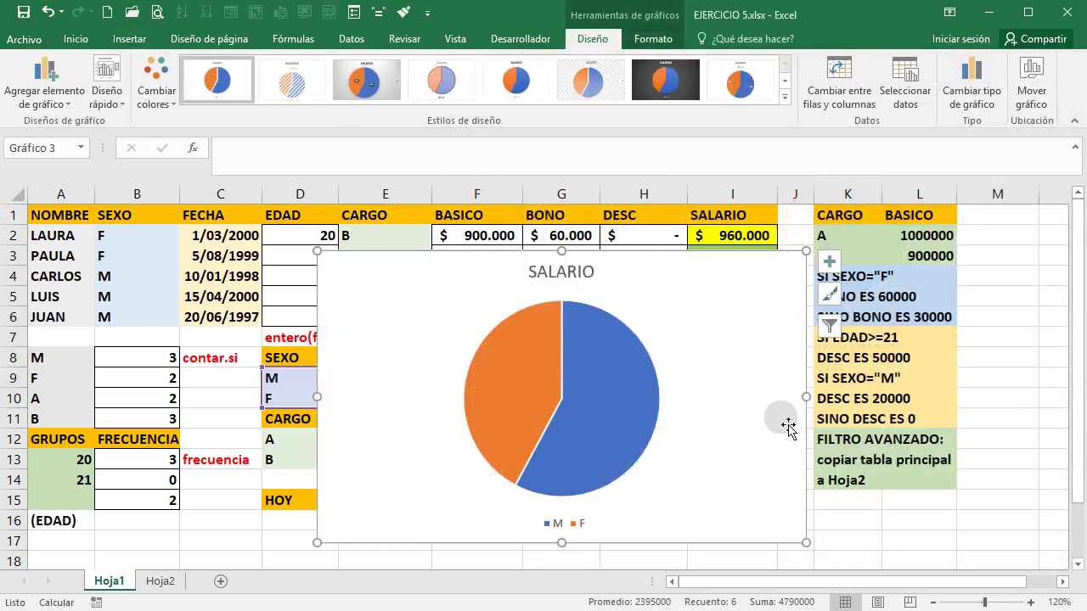
Fit the SALARIO pie chart, about 8.6 cm wide, over columns A to E and apply the grey gradient style with percentage labels.
{"action": "left_click_drag", "start_coordinate": [805, 396], "coordinate": [649, 396]}
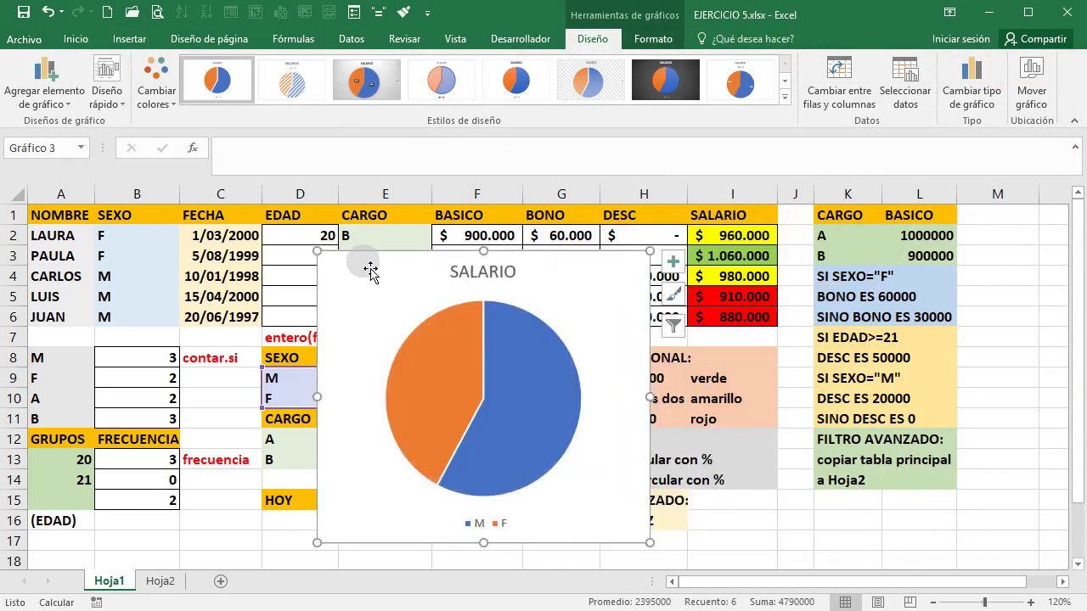
{"action": "left_click_drag", "start_coordinate": [365, 263], "coordinate": [102, 264]}
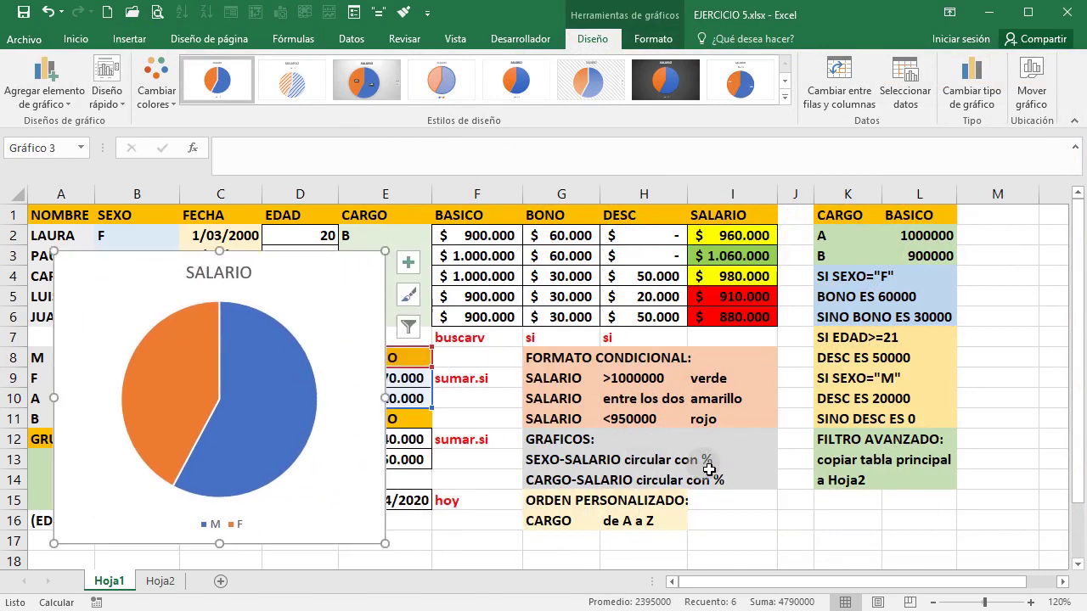
{"action": "left_click", "coordinate": [370, 96]}
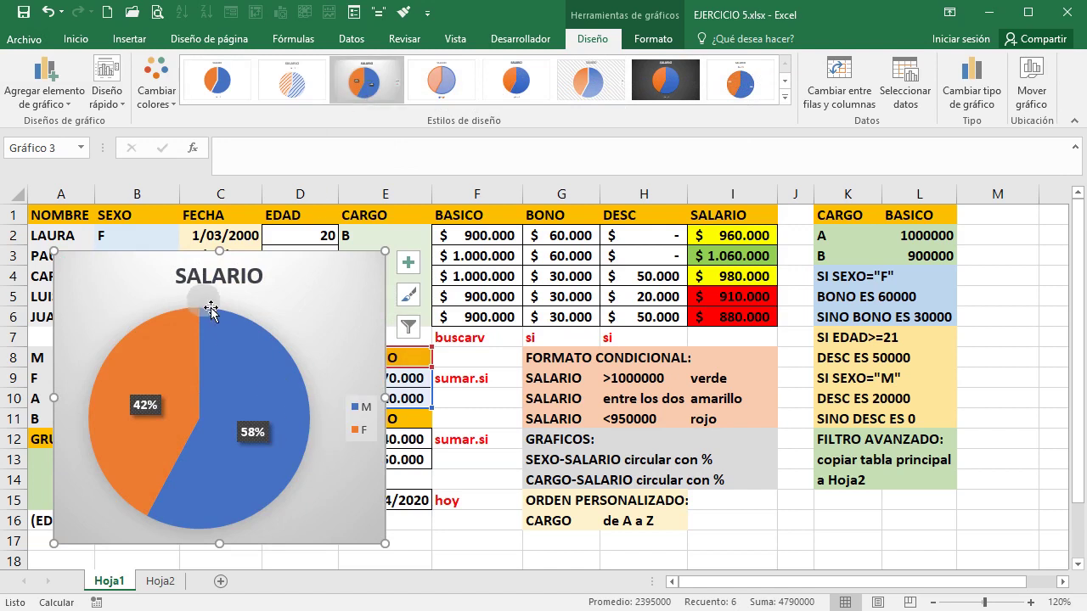
Fill only the M slice of the SALARIO pie chart with gold.
{"action": "left_click", "coordinate": [653, 42]}
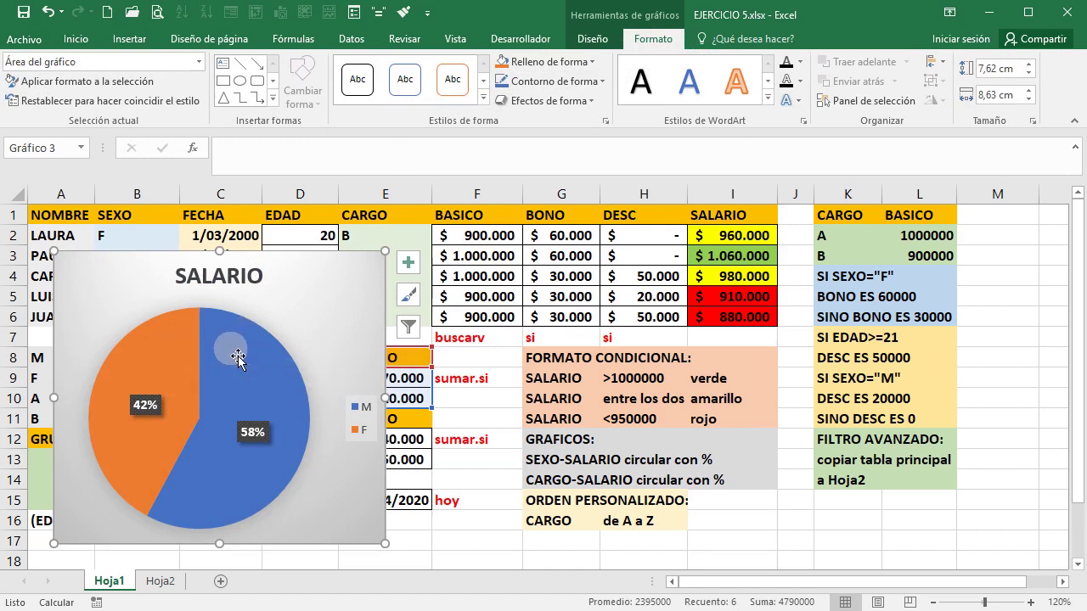
{"action": "mouse_move", "coordinate": [240, 353]}
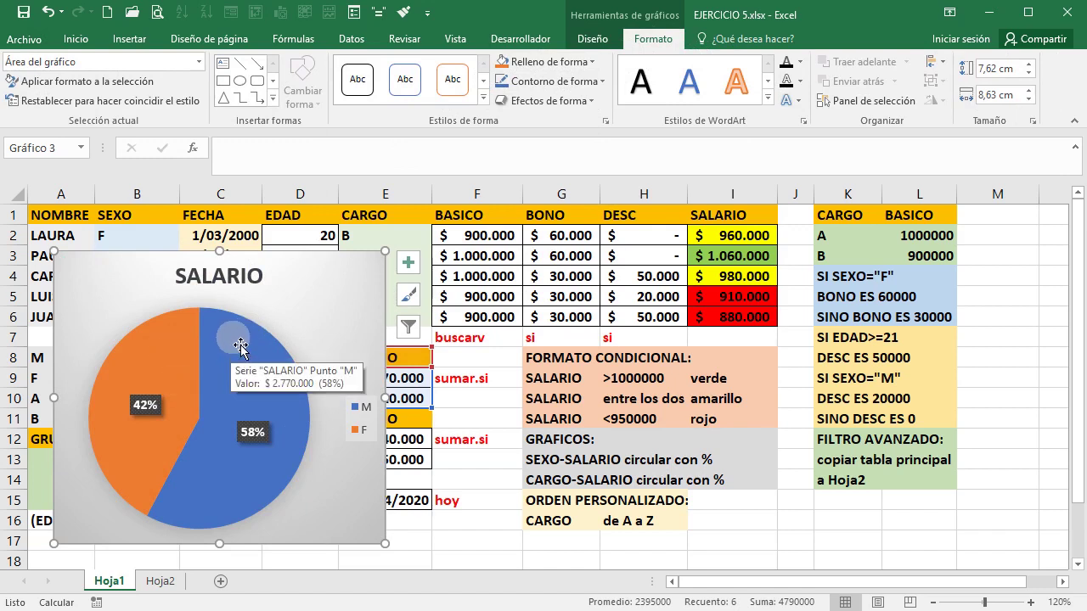
{"action": "left_click", "coordinate": [241, 344]}
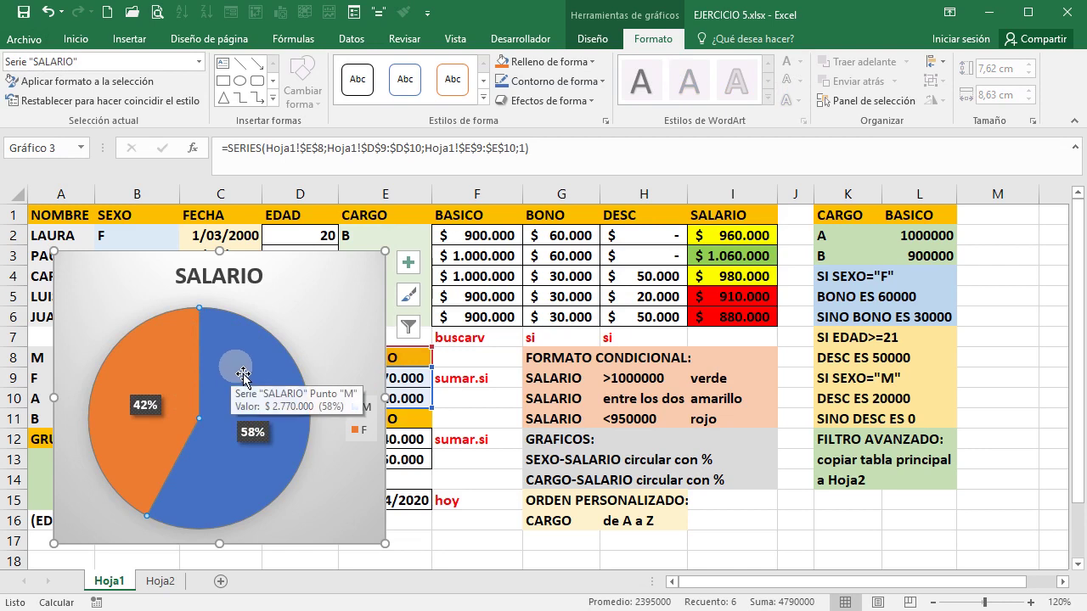
{"action": "left_click", "coordinate": [243, 345]}
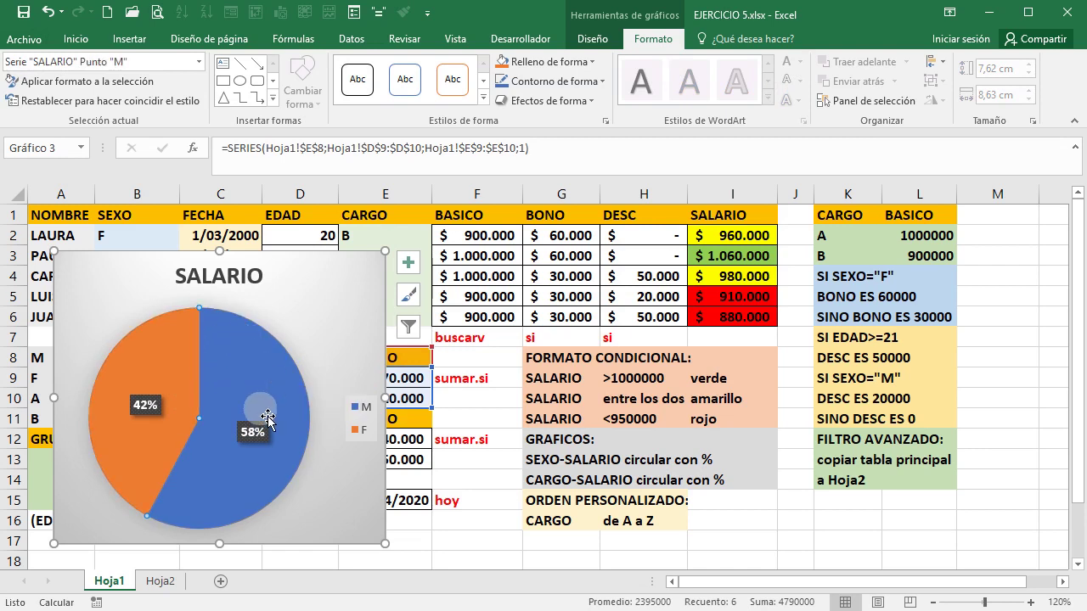
{"action": "left_click", "coordinate": [570, 63]}
{"action": "left_click", "coordinate": [602, 128]}
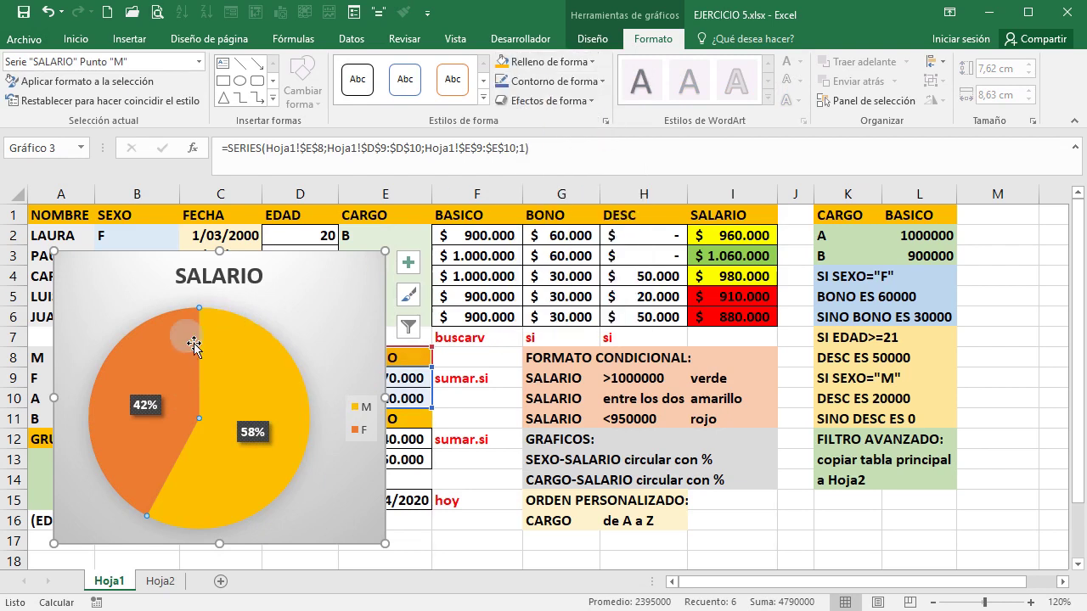
Fill the F slice of the SALARIO pie chart with blue.
{"action": "left_click", "coordinate": [161, 358]}
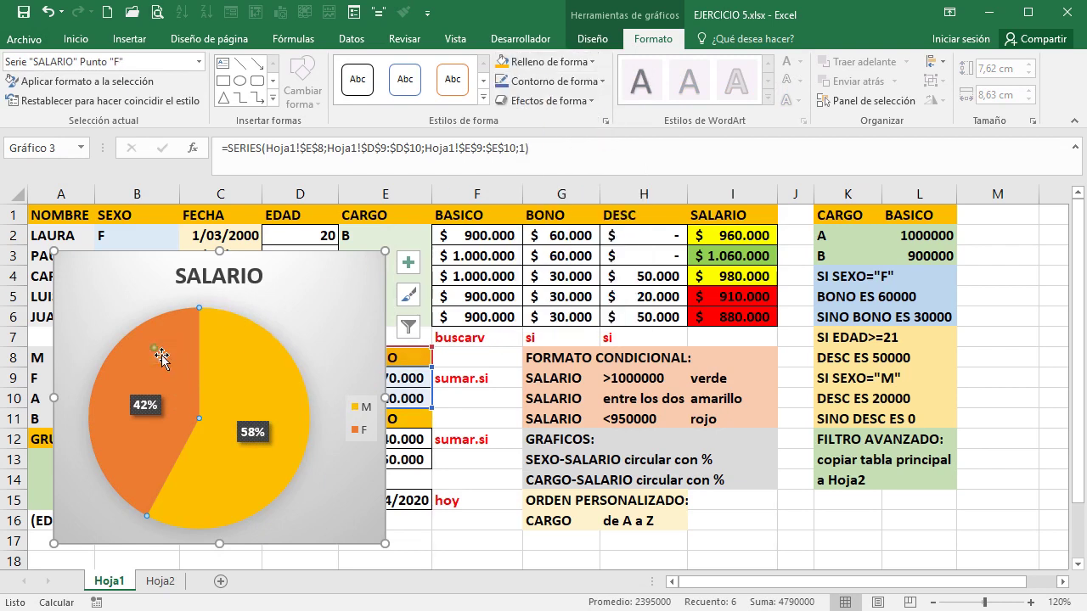
{"action": "left_click", "coordinate": [585, 63]}
{"action": "left_click", "coordinate": [558, 120]}
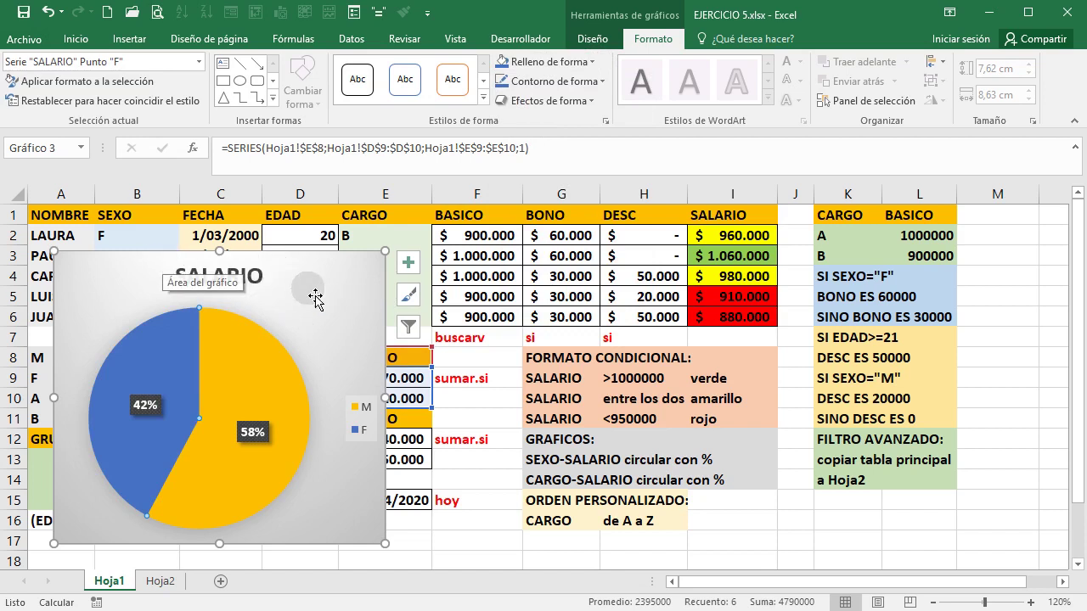
Fill the chart area of the SEXO SALARIO pie chart with white.
{"action": "left_click", "coordinate": [352, 289]}
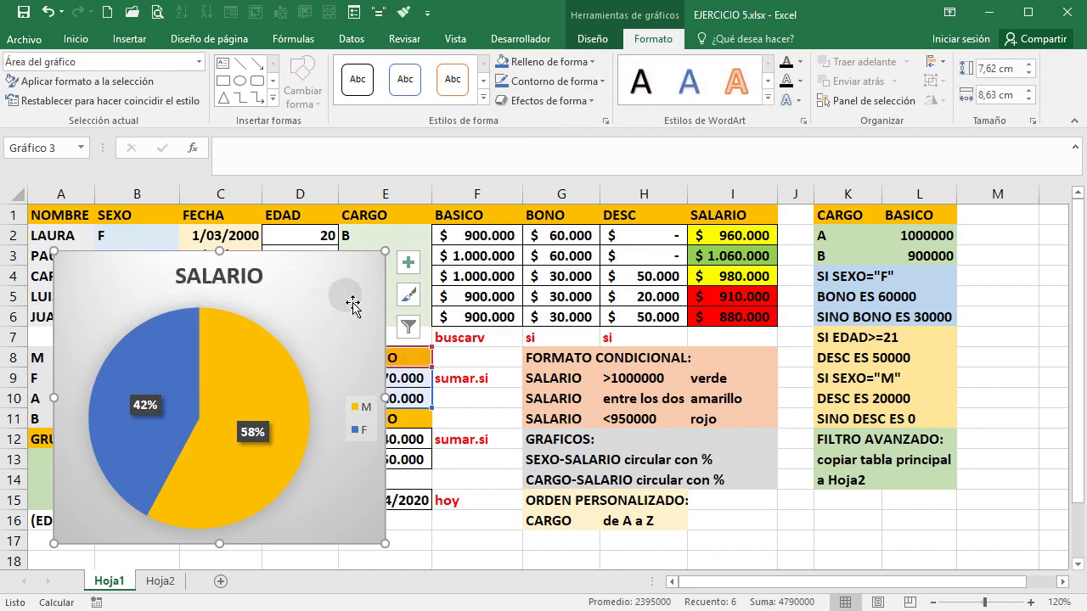
{"action": "left_click", "coordinate": [556, 62]}
{"action": "left_click", "coordinate": [509, 95]}
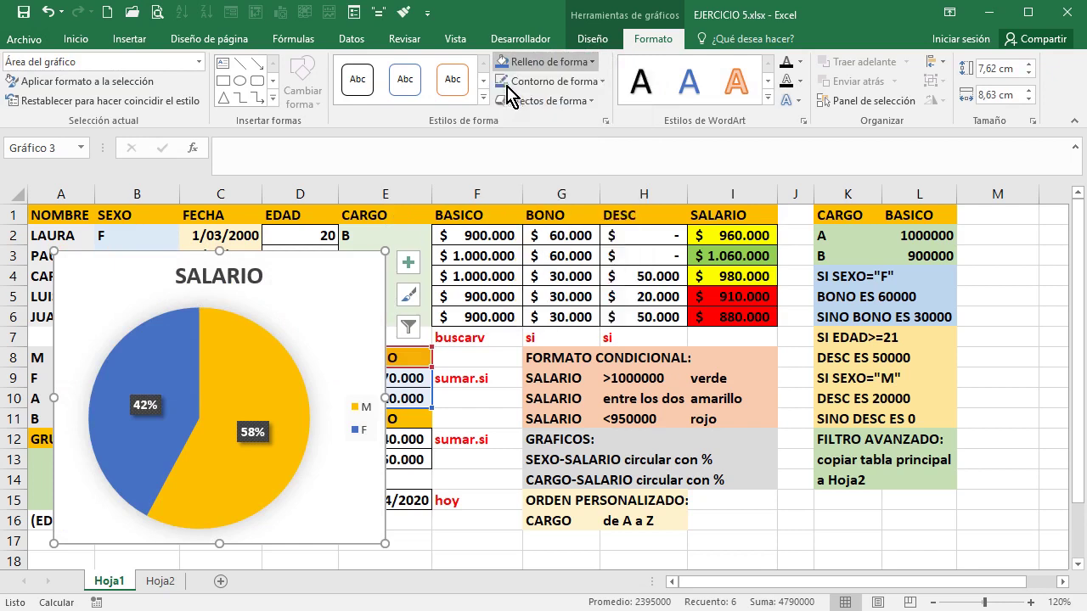
Move the SEXO SALARIO pie chart below the tables so that it starts at column A, row 17.
{"action": "left_click", "coordinate": [297, 293]}
{"action": "left_click_drag", "start_coordinate": [300, 274], "coordinate": [538, 356]}
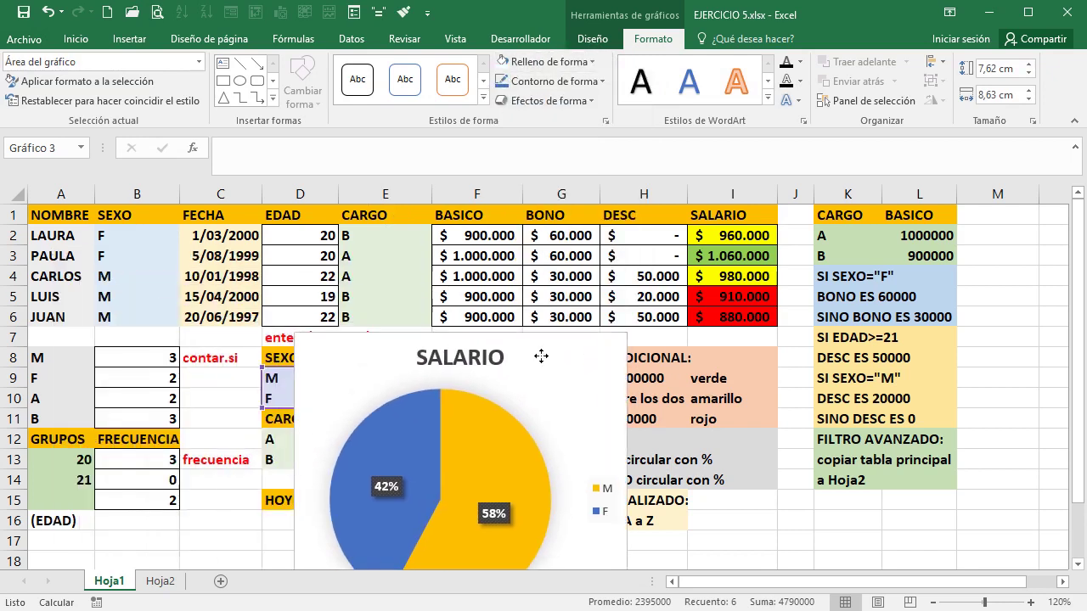
{"action": "left_click_drag", "start_coordinate": [359, 359], "coordinate": [476, 482]}
{"action": "scroll", "coordinate": [475, 482], "scroll_direction": "down", "scroll_amount": 2}
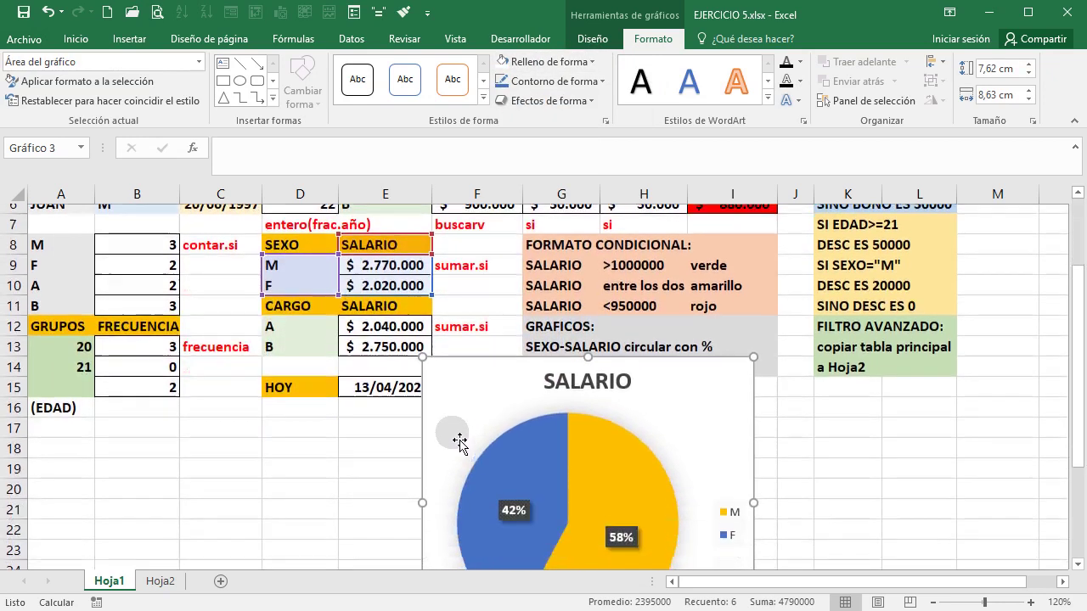
{"action": "left_click_drag", "start_coordinate": [469, 371], "coordinate": [320, 438]}
{"action": "mouse_move", "coordinate": [396, 438]}
{"action": "left_mouse_down"}
{"action": "mouse_move", "coordinate": [286, 444]}
{"action": "mouse_move", "coordinate": [144, 428]}
{"action": "left_mouse_up"}
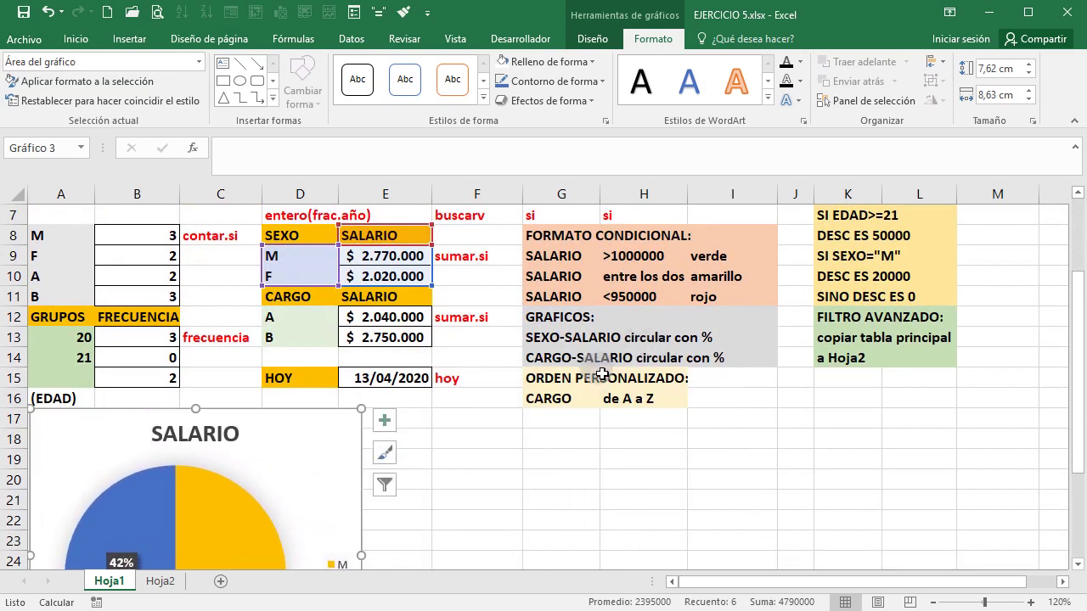
Insert the recommended pie chart from the CARGO and SALARIO table in D11:E13.
{"action": "scroll", "coordinate": [544, 360], "scroll_direction": "up", "scroll_amount": 2}
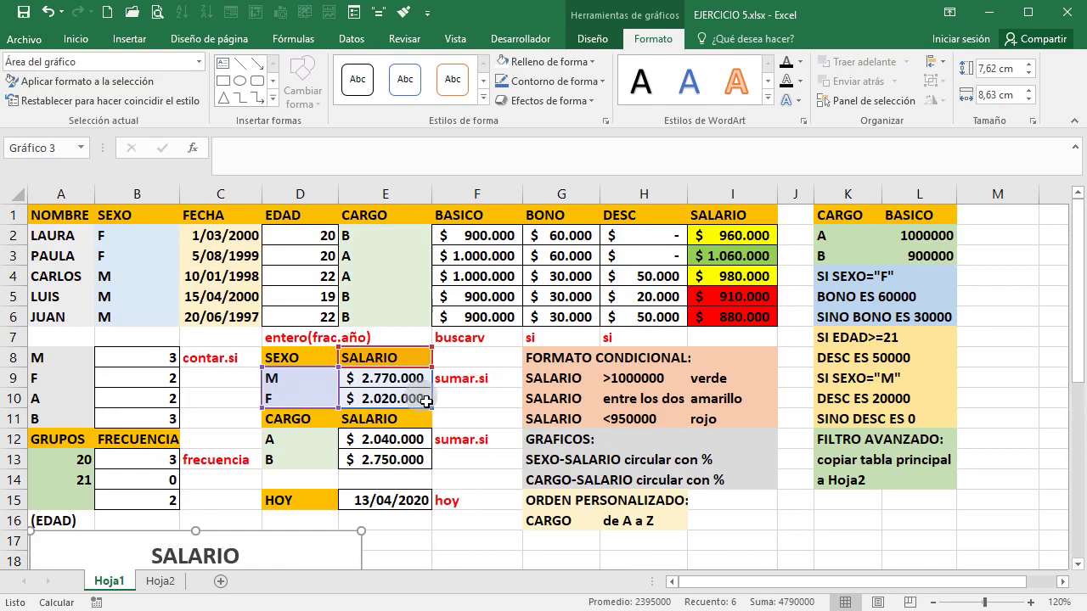
{"action": "left_click_drag", "start_coordinate": [326, 425], "coordinate": [402, 459]}
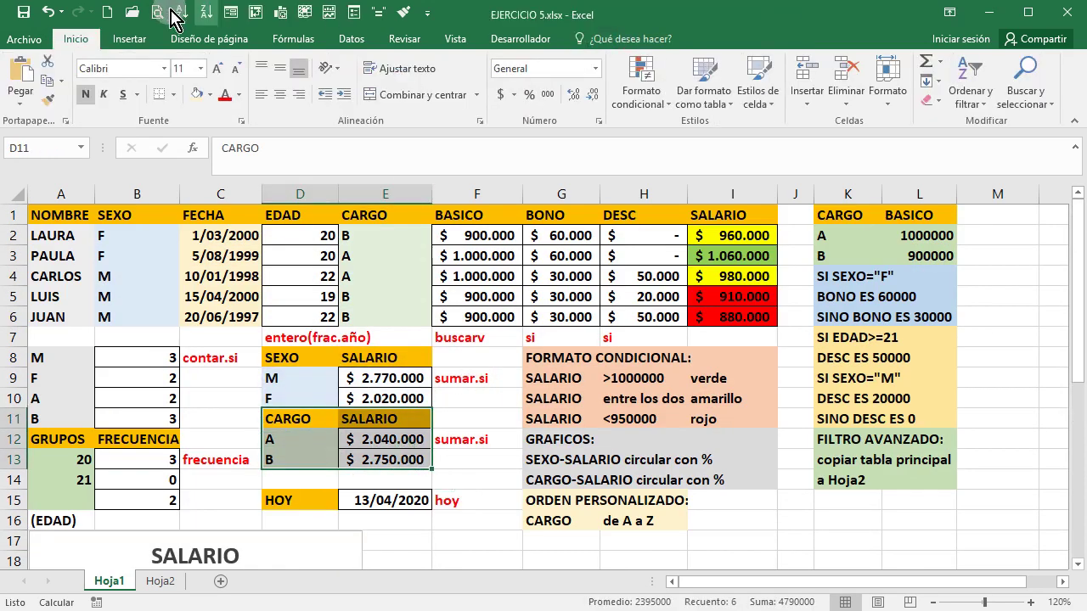
{"action": "left_click", "coordinate": [129, 39]}
{"action": "left_click", "coordinate": [433, 109]}
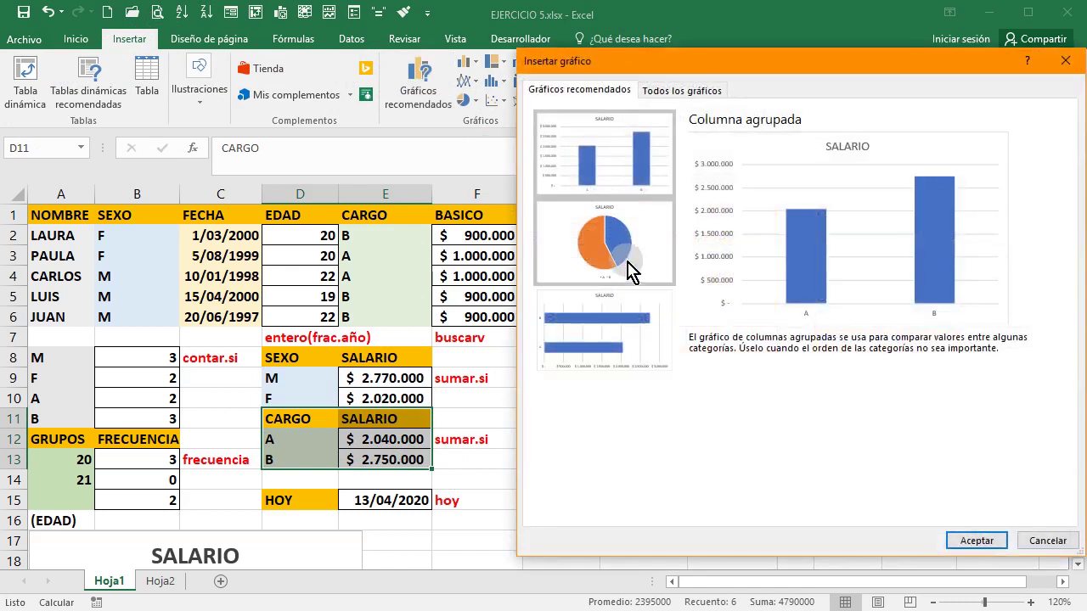
{"action": "left_click", "coordinate": [626, 263]}
{"action": "left_click", "coordinate": [974, 540]}
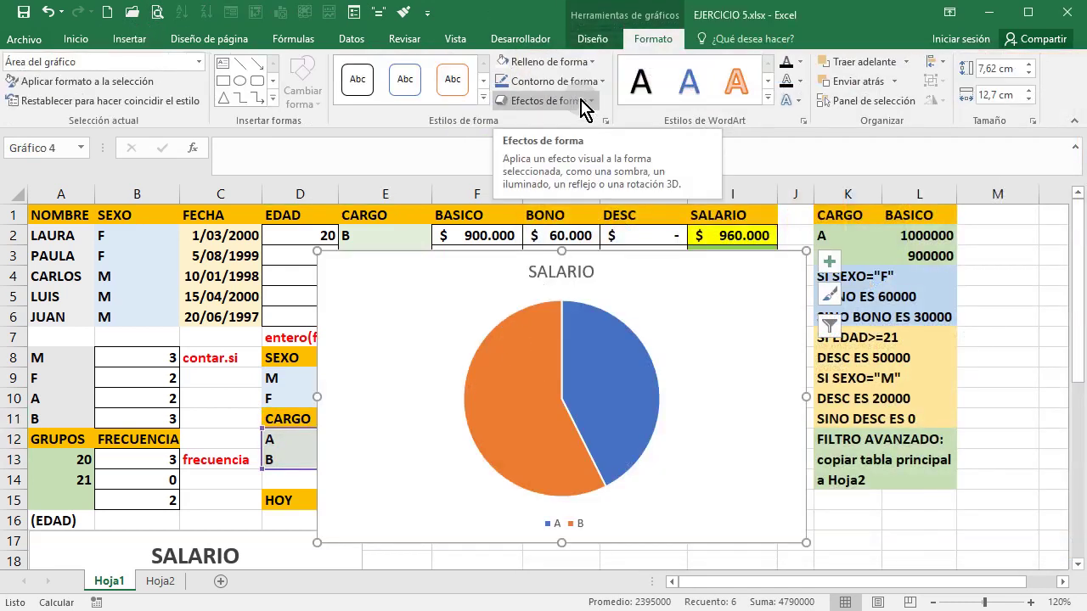
Apply the grey gradient style with percentage labels to the CARGO SALARIO chart and fill its chart area with white.
{"action": "left_click", "coordinate": [591, 40]}
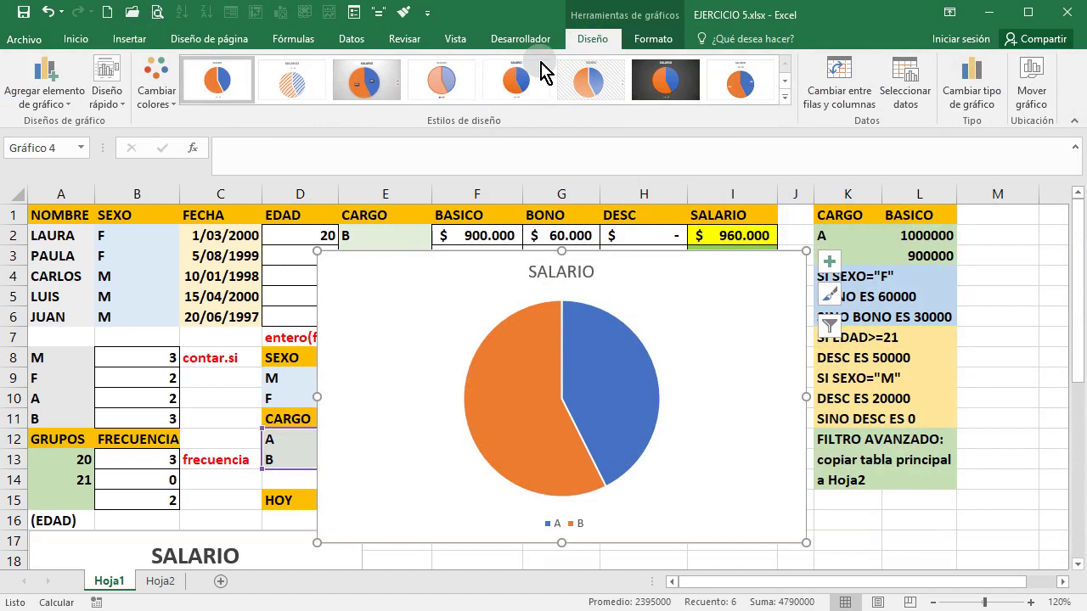
{"action": "left_click", "coordinate": [365, 79]}
{"action": "left_click", "coordinate": [653, 39]}
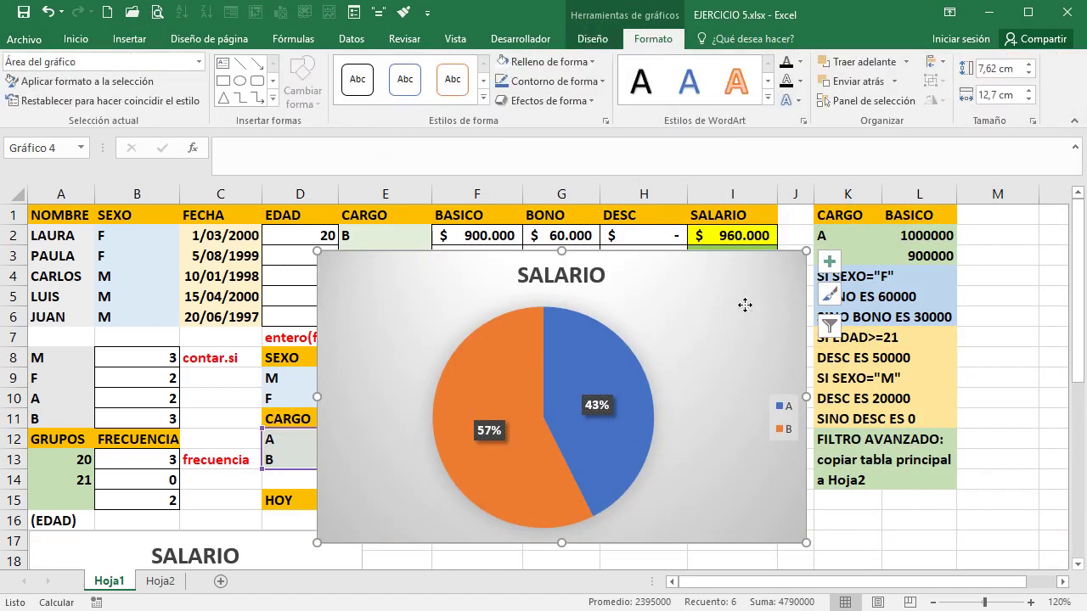
{"action": "left_click", "coordinate": [507, 62]}
{"action": "left_click", "coordinate": [706, 321]}
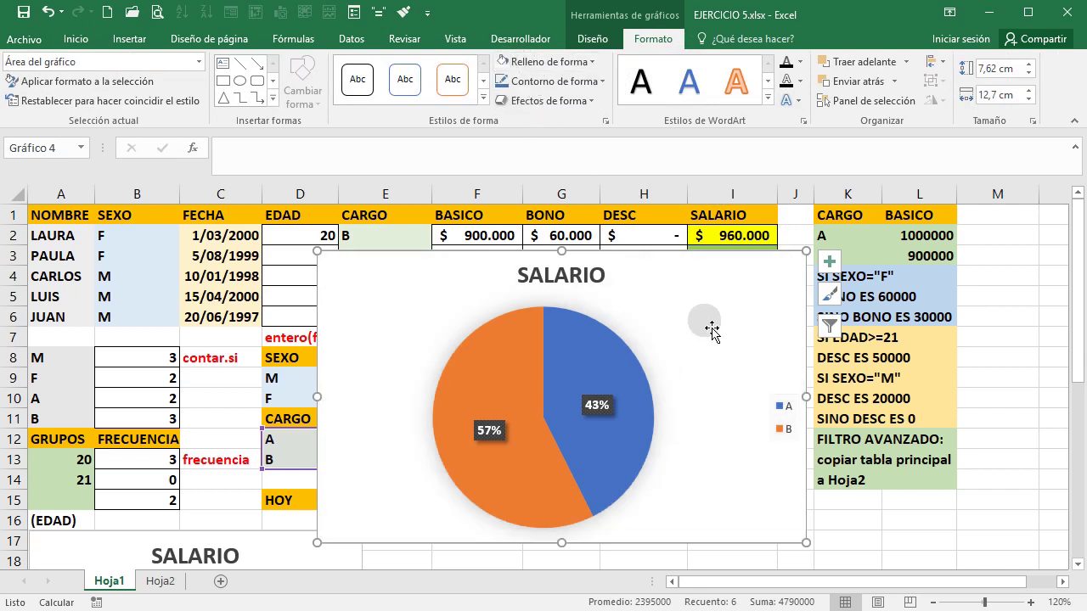
Fill the A slice of the CARGO SALARIO pie chart with light green and the B slice with red.
{"action": "left_click", "coordinate": [606, 374]}
{"action": "left_click", "coordinate": [572, 349]}
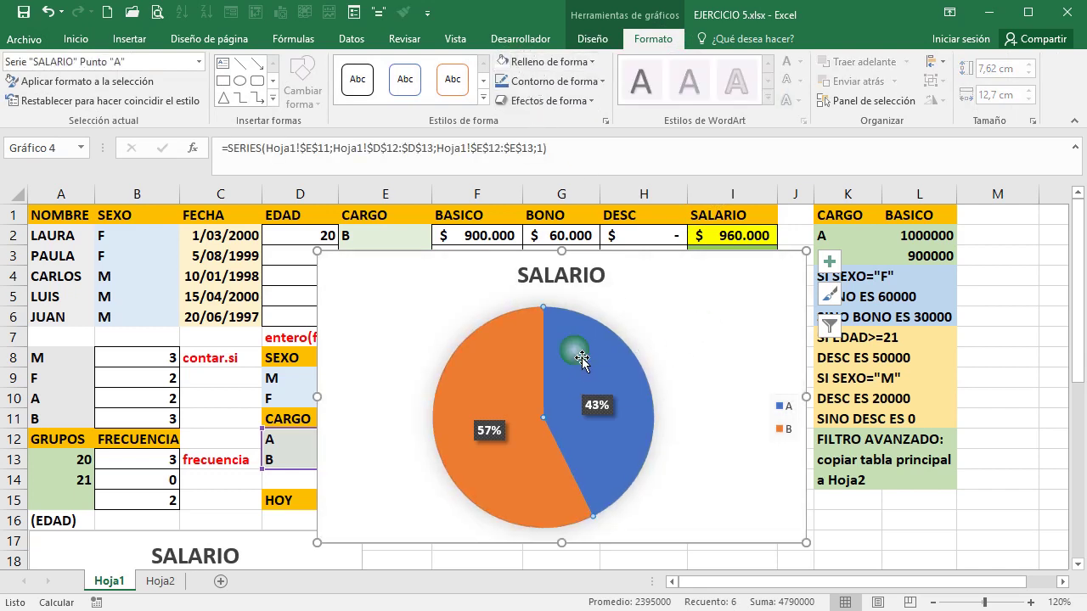
{"action": "left_click", "coordinate": [592, 62]}
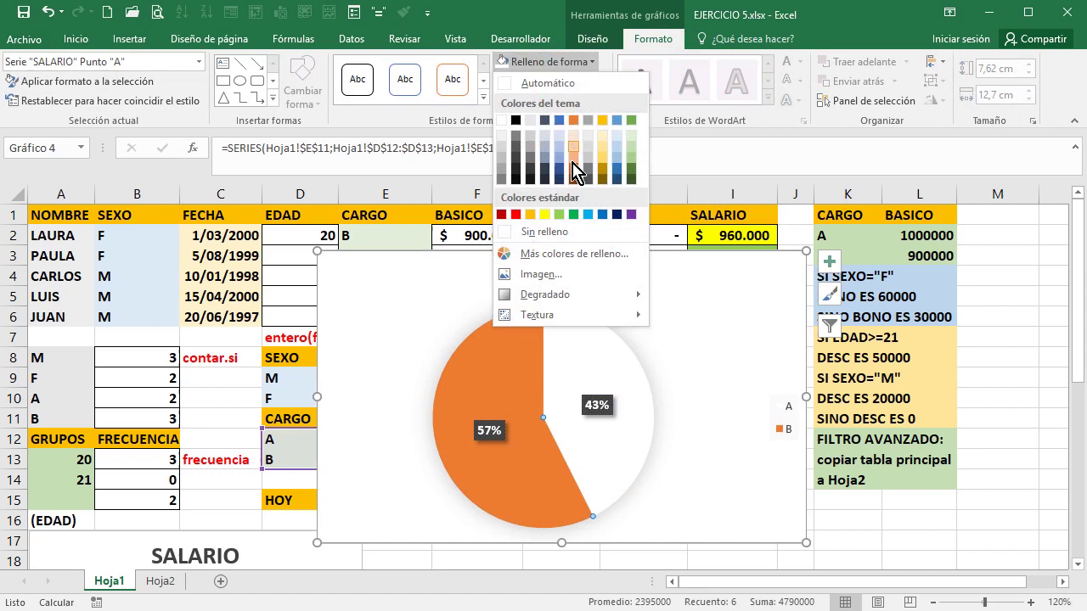
{"action": "left_click", "coordinate": [562, 214]}
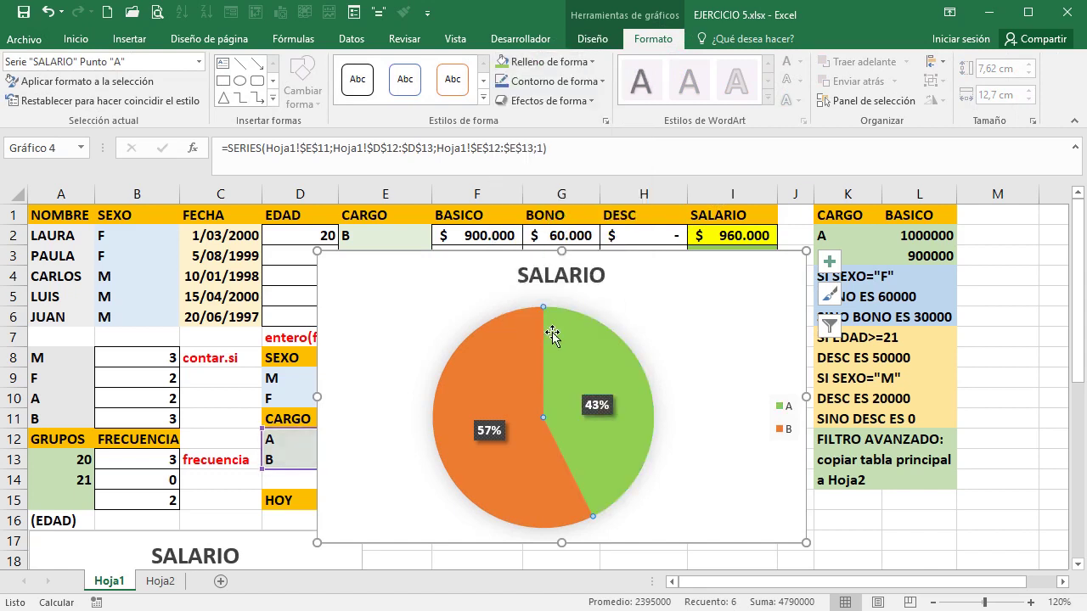
{"action": "left_click", "coordinate": [548, 62]}
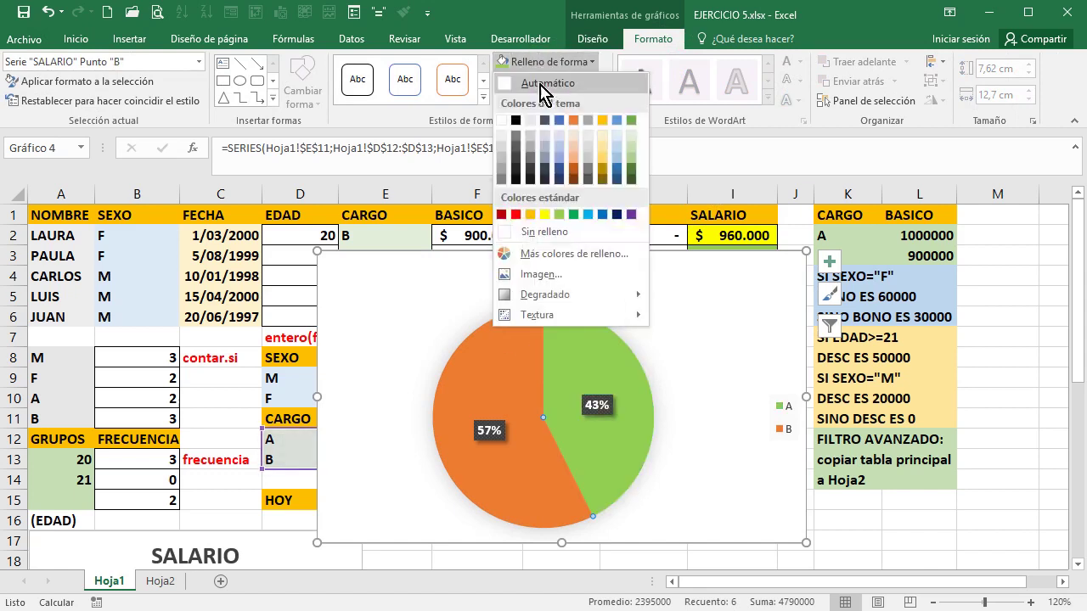
{"action": "left_click", "coordinate": [517, 217]}
{"action": "left_click", "coordinate": [722, 321]}
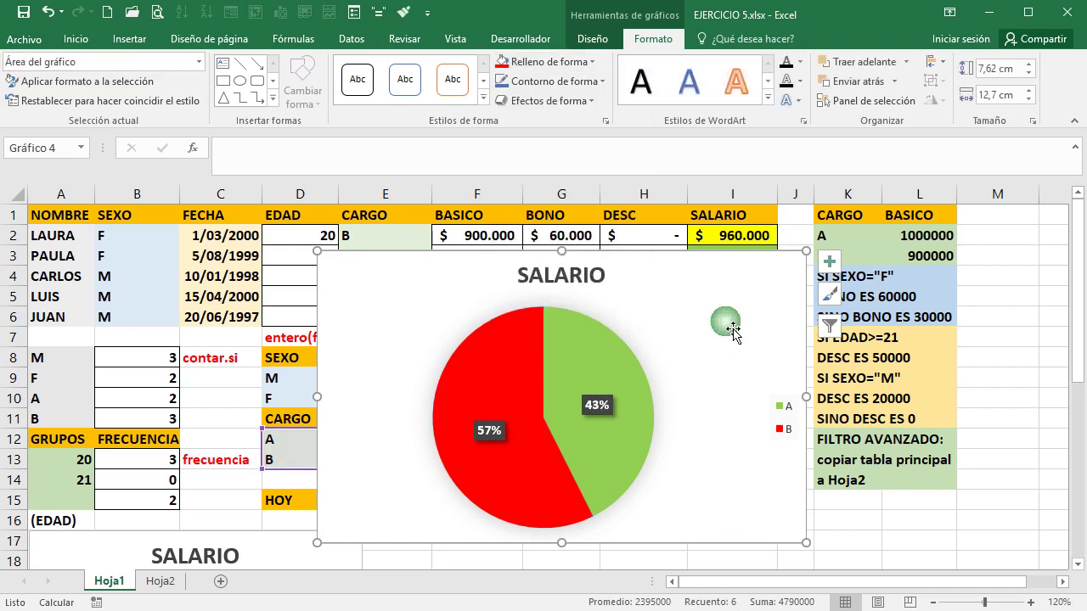
Narrow the CARGO SALARIO chart to about 8.4 cm wide and place it directly beside the SEXO chart, starting at row 17.
{"action": "left_click_drag", "start_coordinate": [808, 399], "coordinate": [686, 399]}
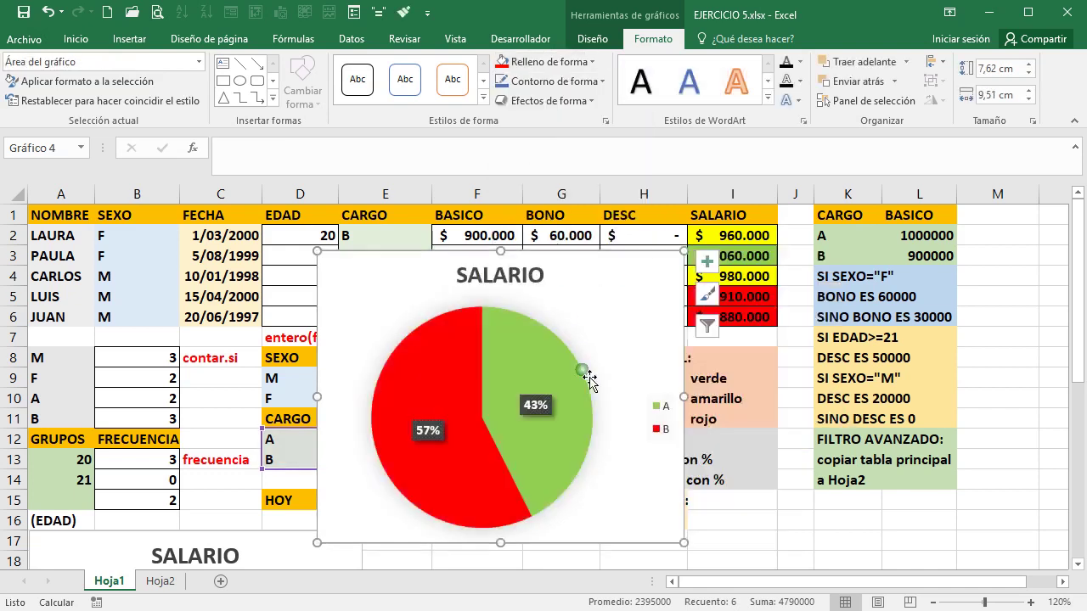
{"action": "left_click_drag", "start_coordinate": [330, 283], "coordinate": [439, 446]}
{"action": "scroll", "coordinate": [451, 427], "scroll_direction": "down", "scroll_amount": 3}
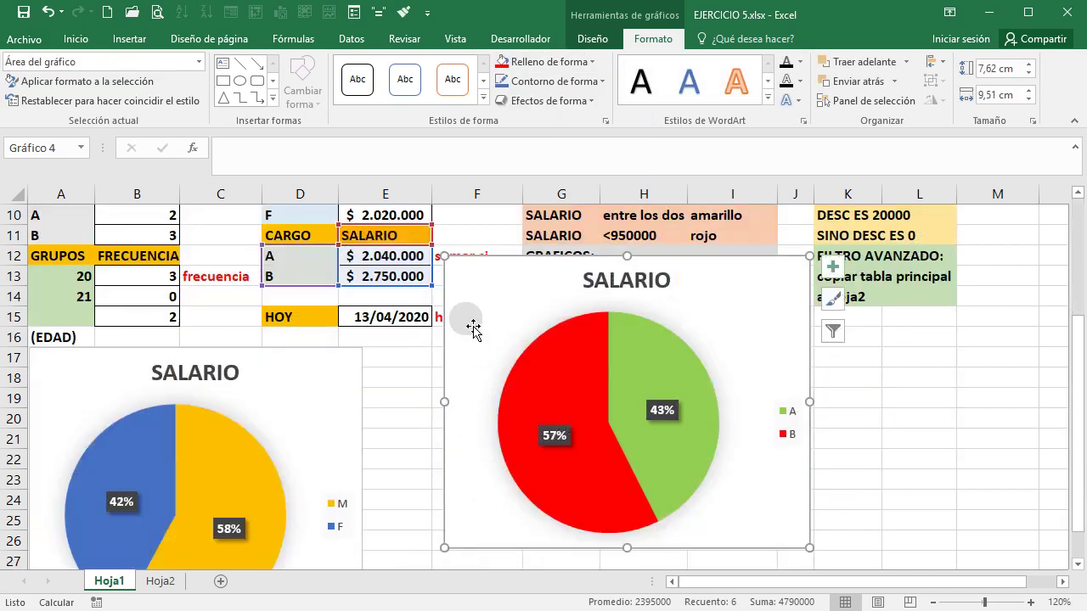
{"action": "left_click_drag", "start_coordinate": [468, 308], "coordinate": [376, 390]}
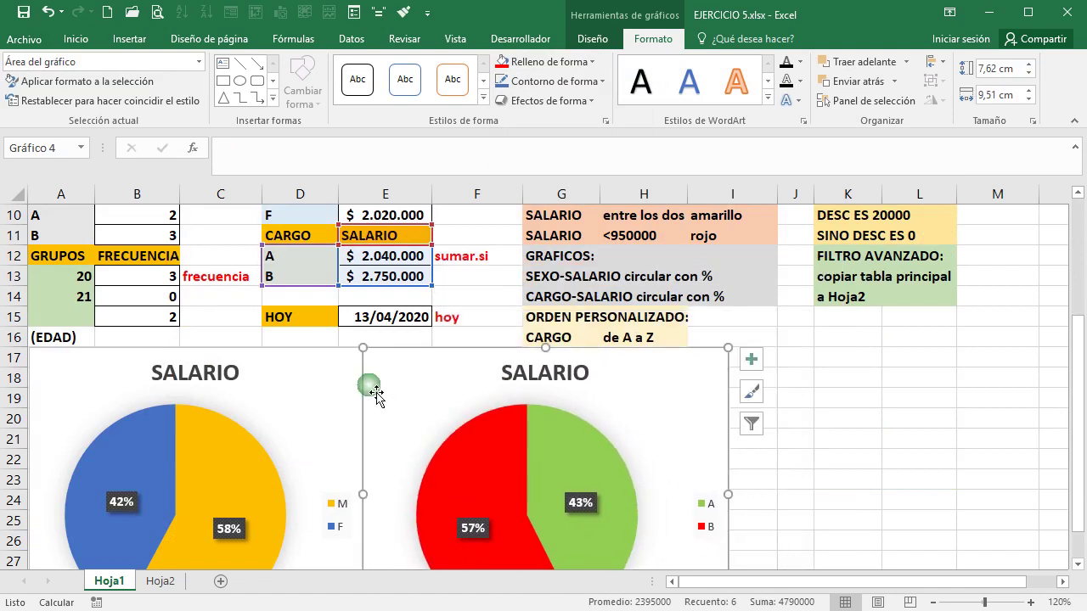
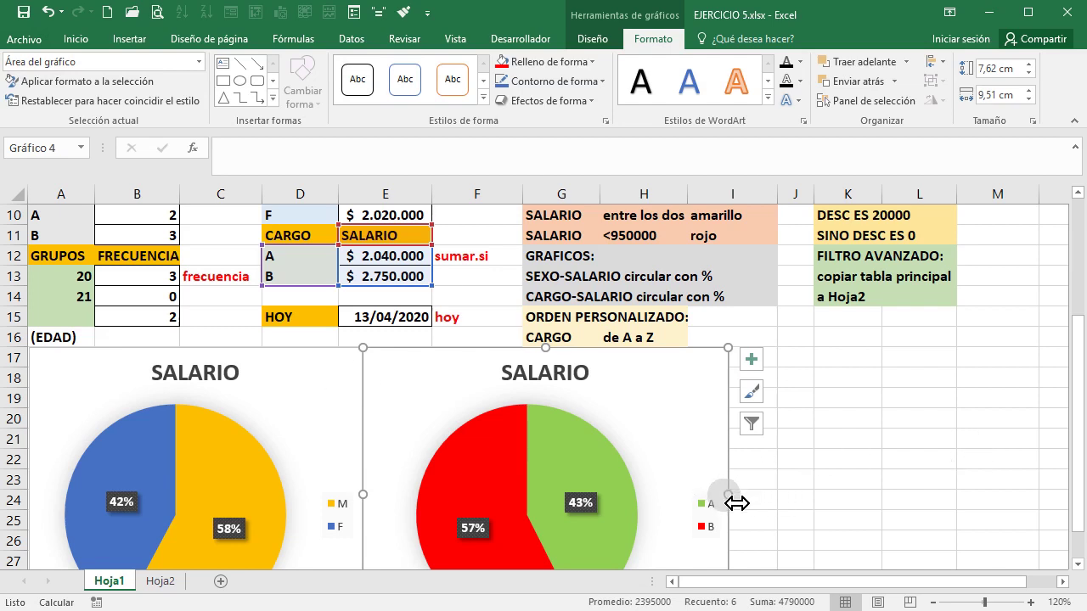
{"action": "left_click_drag", "start_coordinate": [736, 504], "coordinate": [697, 503]}
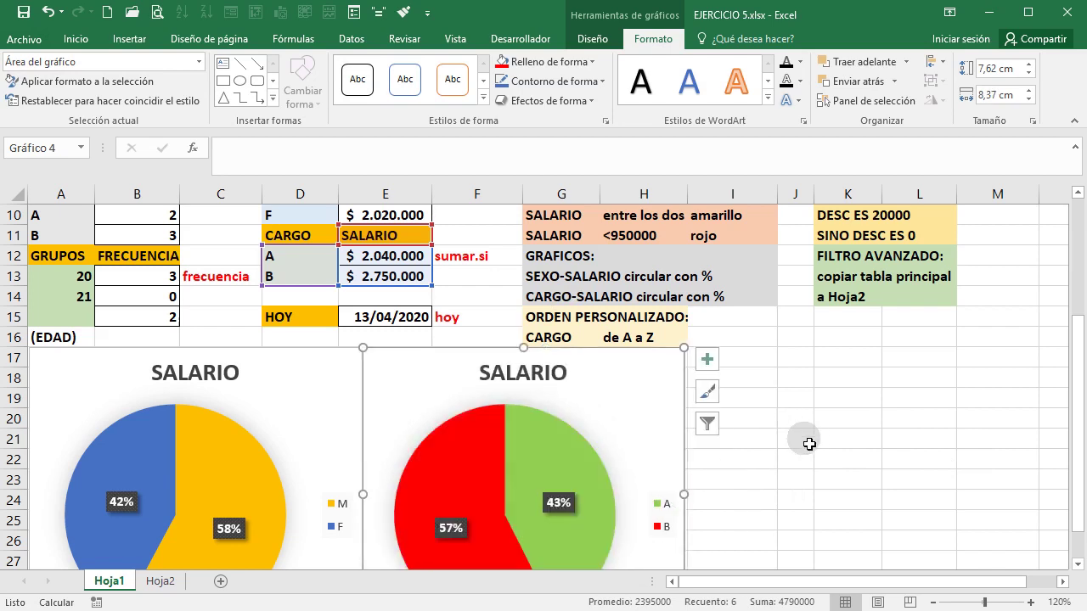
{"action": "scroll", "coordinate": [808, 443], "scroll_direction": "down", "scroll_amount": 3}
{"action": "scroll", "coordinate": [810, 443], "scroll_direction": "up", "scroll_amount": 4}
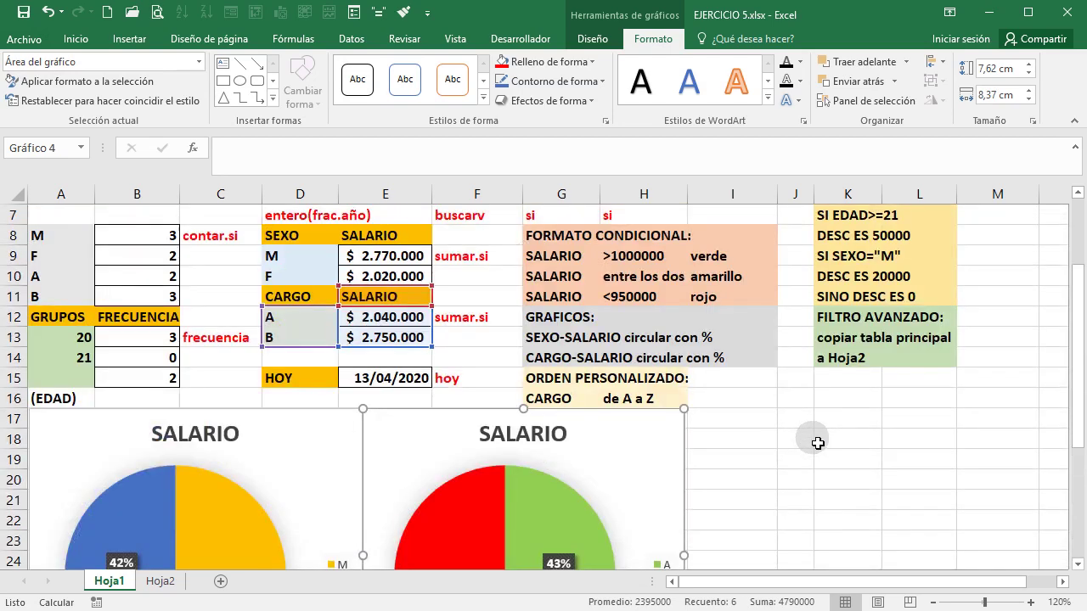
{"action": "left_click", "coordinate": [790, 443]}
Sort the main table A1:I6 with a custom sort by CARGO values from A to Z, treating row 1 as headers.
{"action": "scroll", "coordinate": [569, 524], "scroll_direction": "up", "scroll_amount": 2}
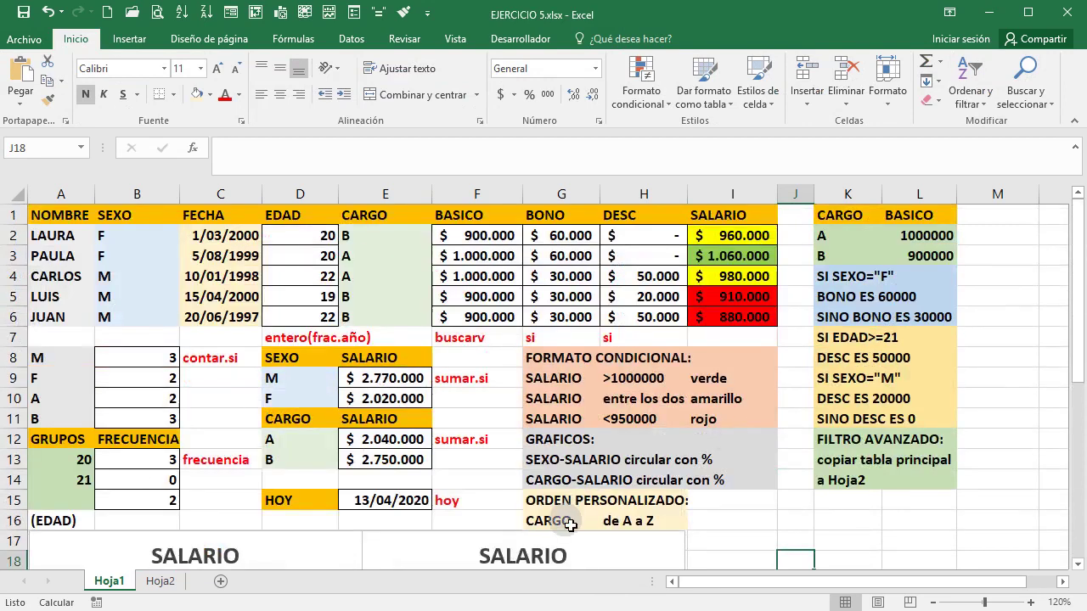
{"action": "left_click_drag", "start_coordinate": [552, 505], "coordinate": [643, 518]}
{"action": "left_click", "coordinate": [760, 538]}
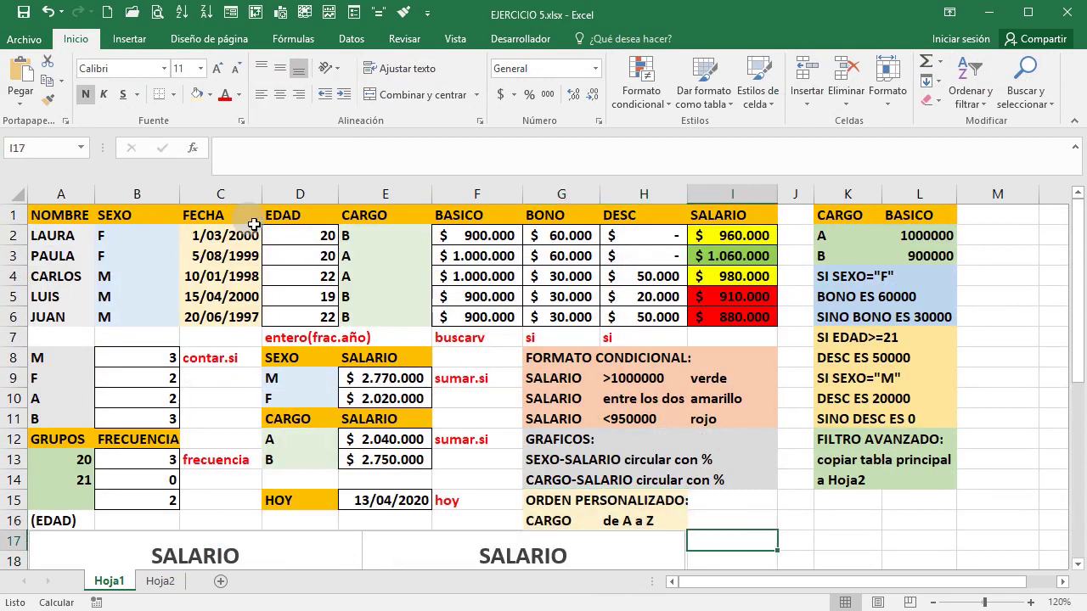
{"action": "left_click_drag", "start_coordinate": [78, 220], "coordinate": [738, 322]}
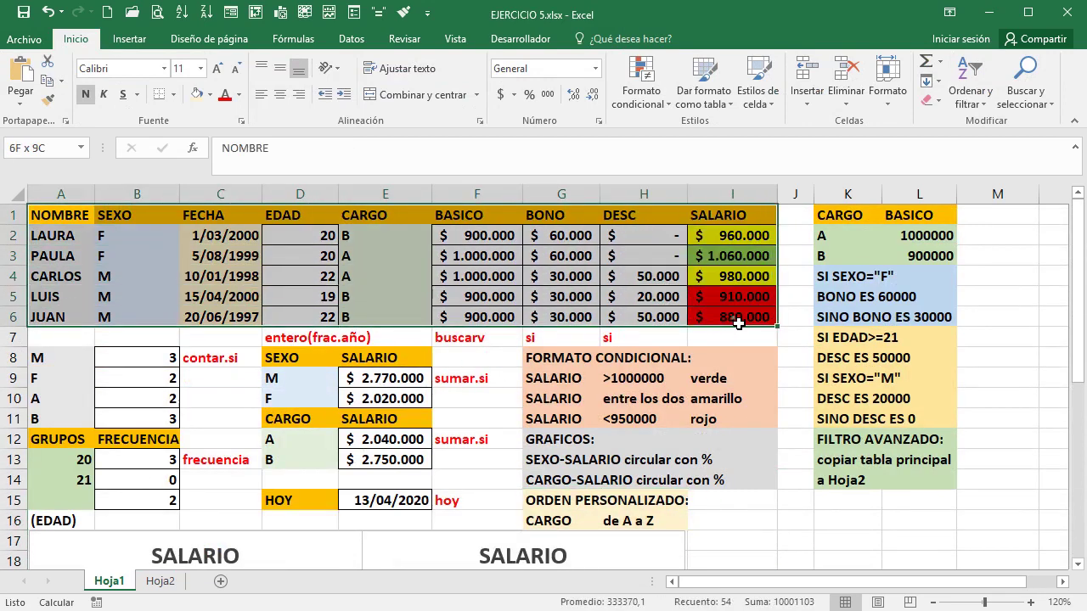
{"action": "left_click", "coordinate": [982, 104]}
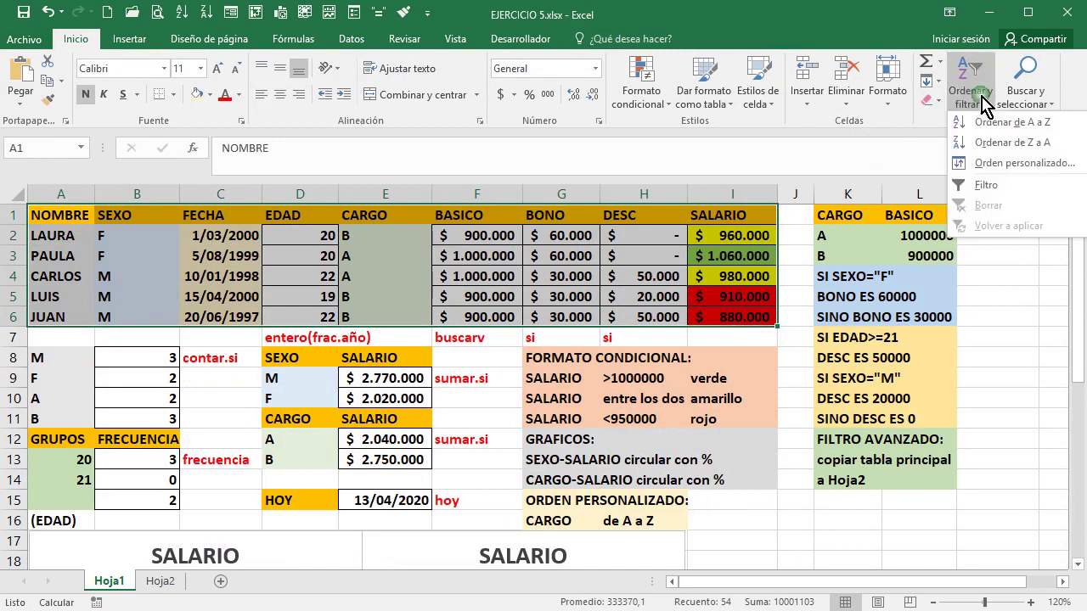
{"action": "left_click", "coordinate": [1010, 163]}
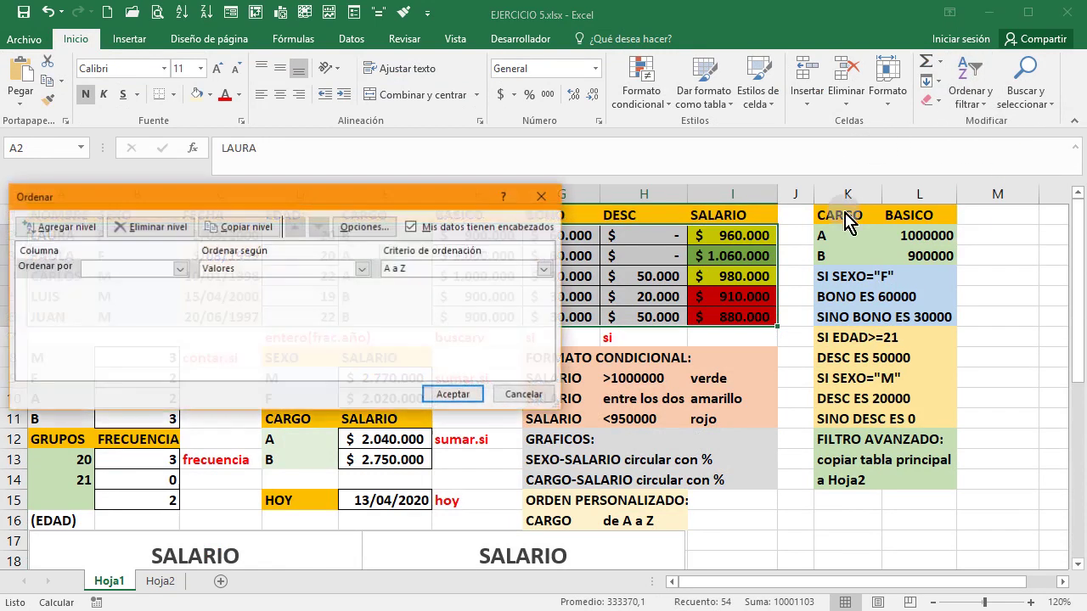
{"action": "left_click", "coordinate": [179, 268]}
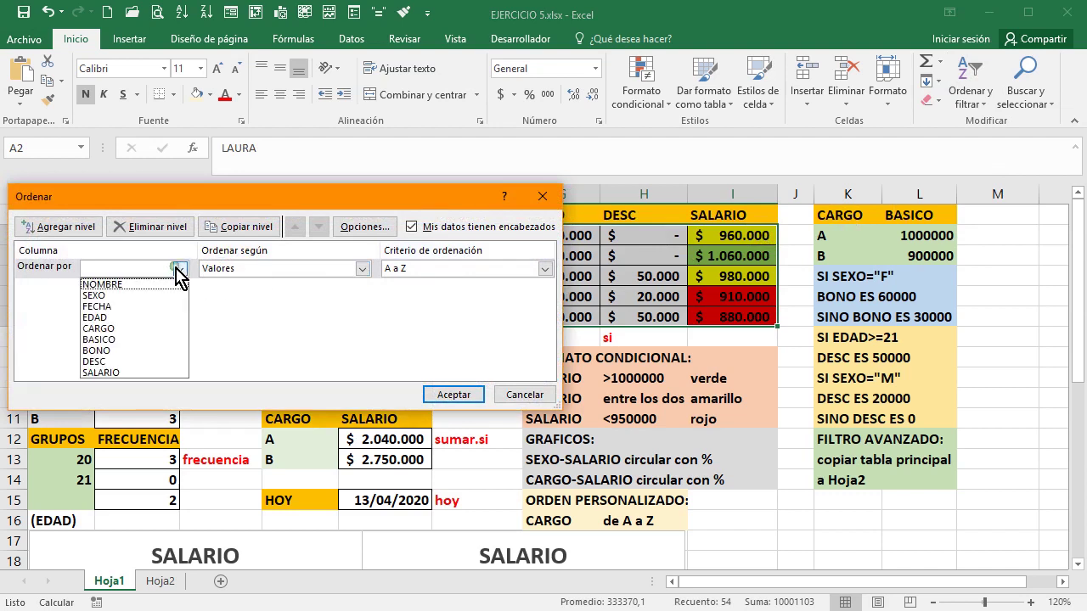
{"action": "left_click", "coordinate": [127, 328]}
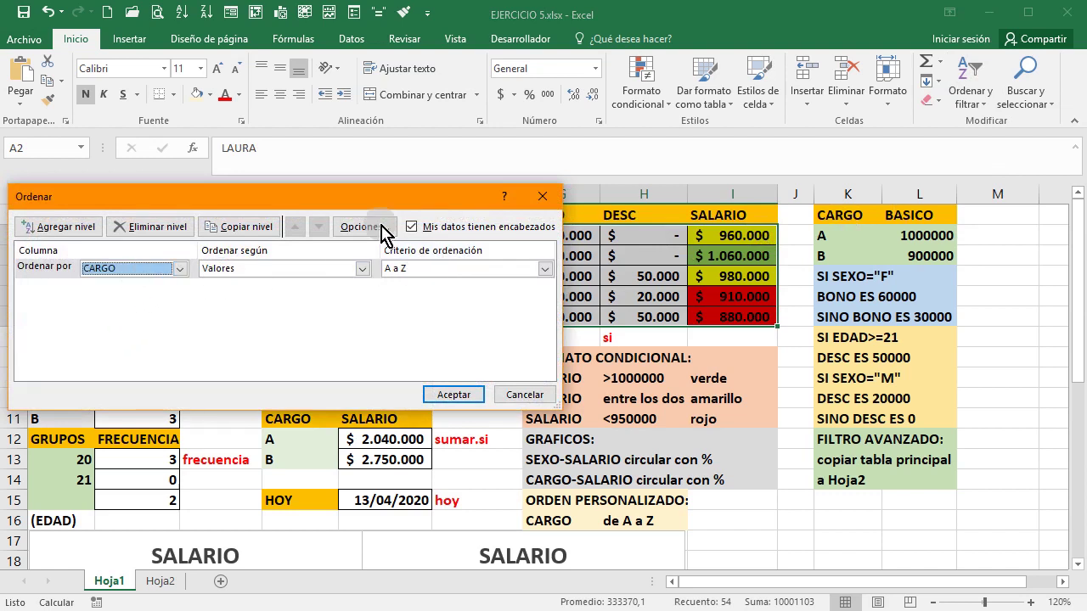
{"action": "left_click_drag", "start_coordinate": [297, 196], "coordinate": [623, 193]}
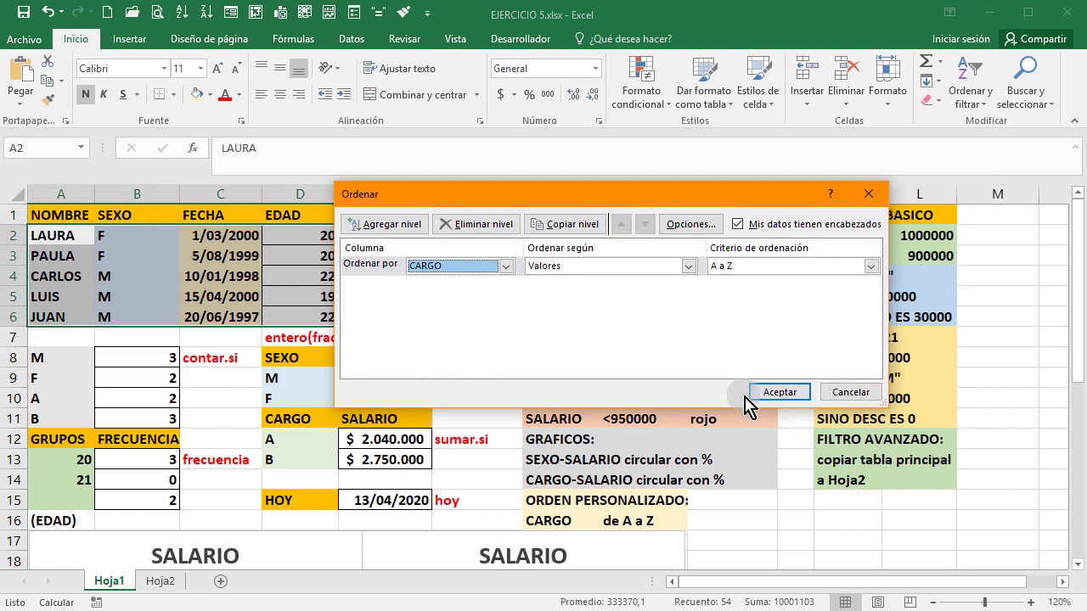
{"action": "left_click", "coordinate": [801, 391]}
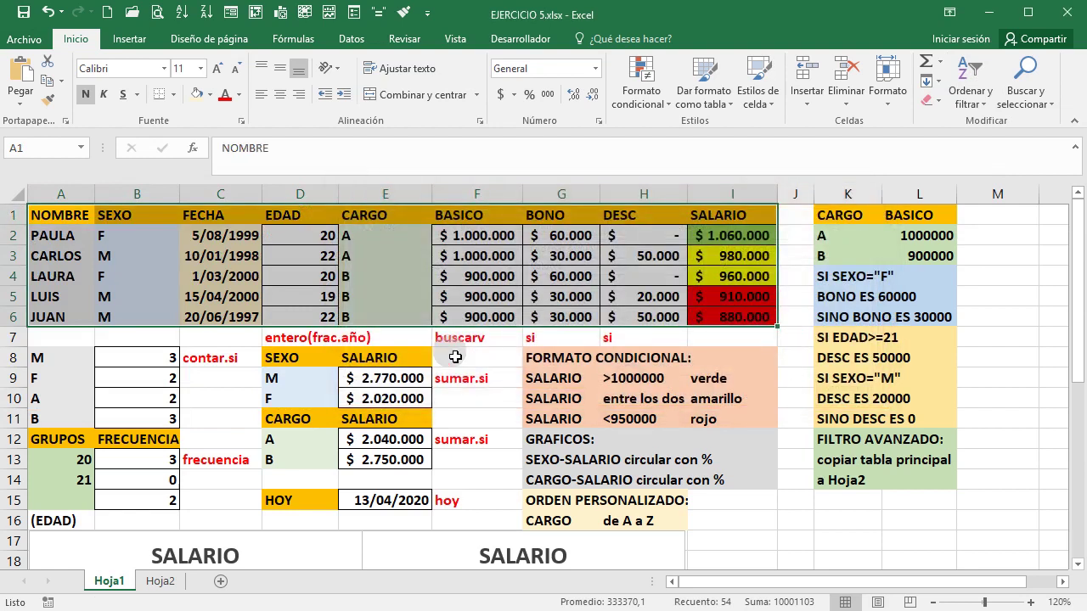
Check the sorted CARGO column and read the FILTRO AVANZADO instructions in K12:L14.
{"action": "left_click", "coordinate": [379, 242]}
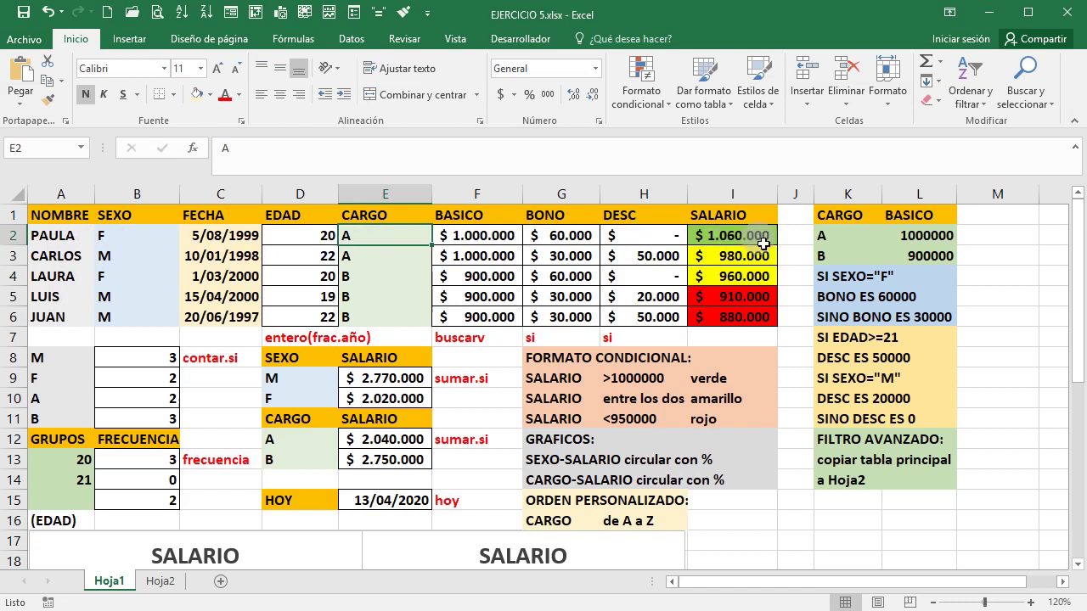
{"action": "left_click", "coordinate": [829, 540]}
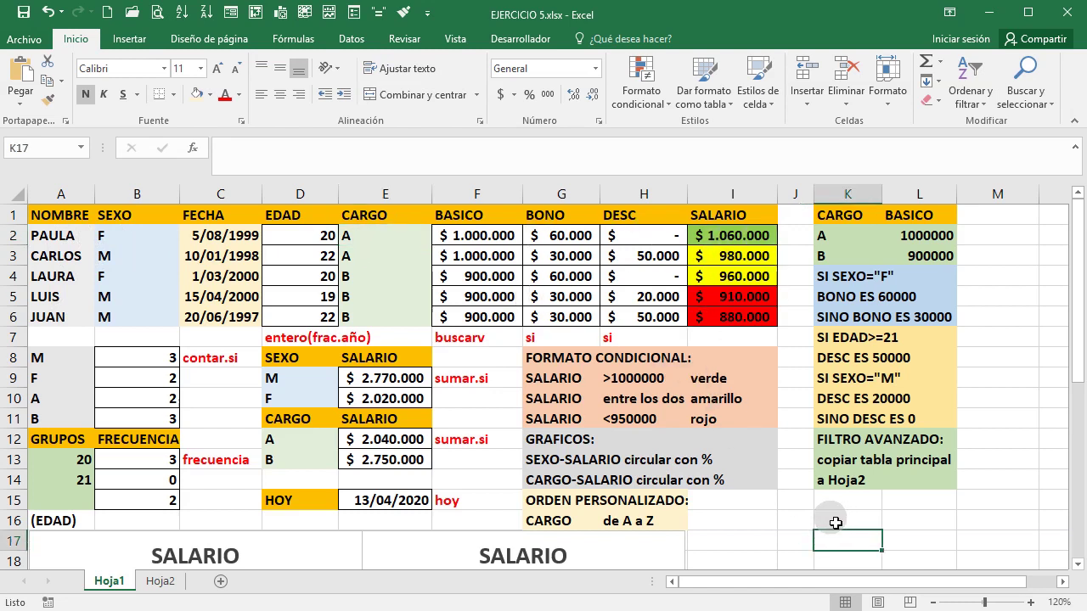
{"action": "left_click_drag", "start_coordinate": [836, 439], "coordinate": [947, 486]}
{"action": "left_click", "coordinate": [930, 498]}
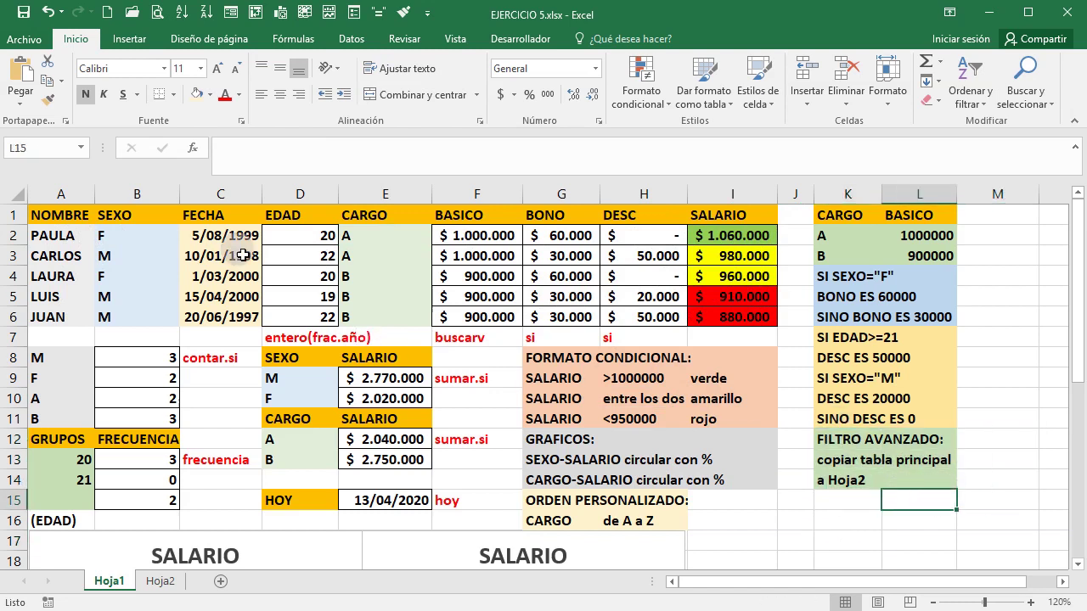
Copy the main table A1:I6 from Hoja1 and paste it as values only into Hoja2 starting at A1.
{"action": "left_click_drag", "start_coordinate": [66, 224], "coordinate": [730, 331]}
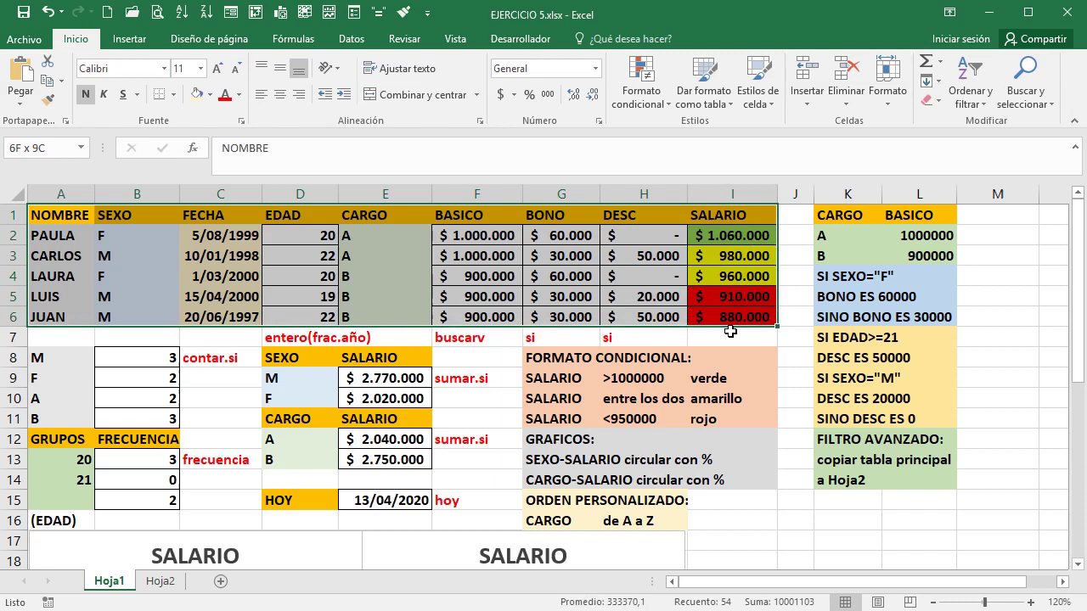
{"action": "right_click", "coordinate": [402, 226]}
{"action": "left_click", "coordinate": [445, 270]}
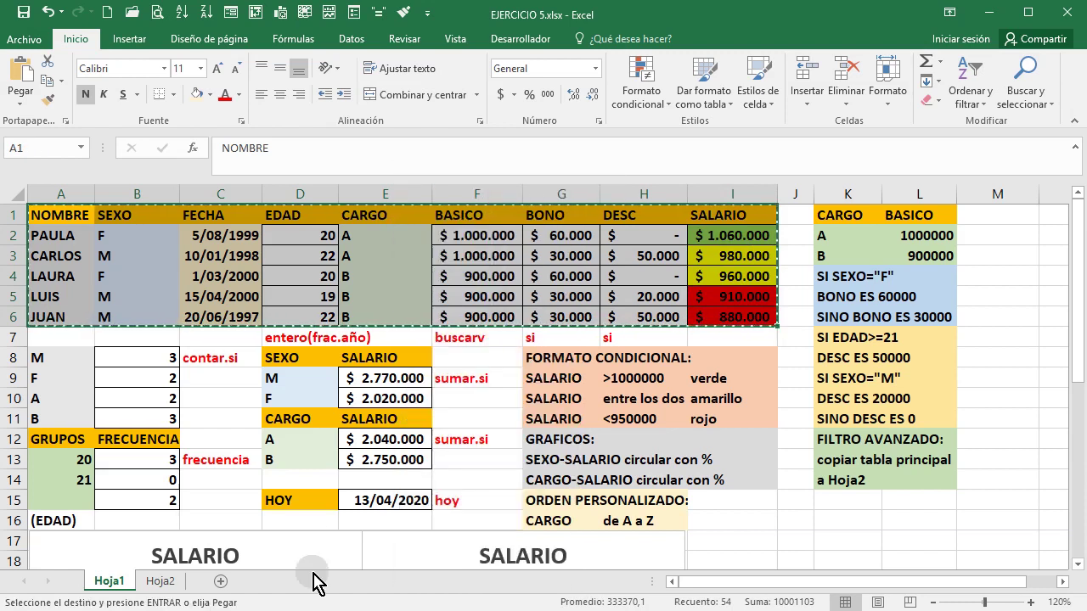
{"action": "left_click", "coordinate": [161, 581]}
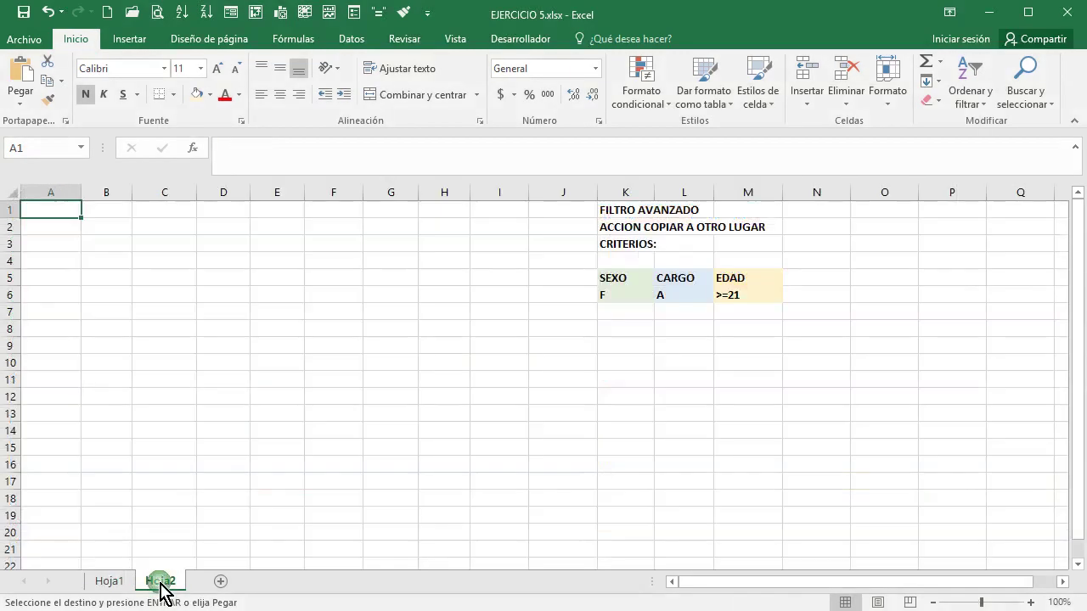
{"action": "right_click", "coordinate": [49, 212]}
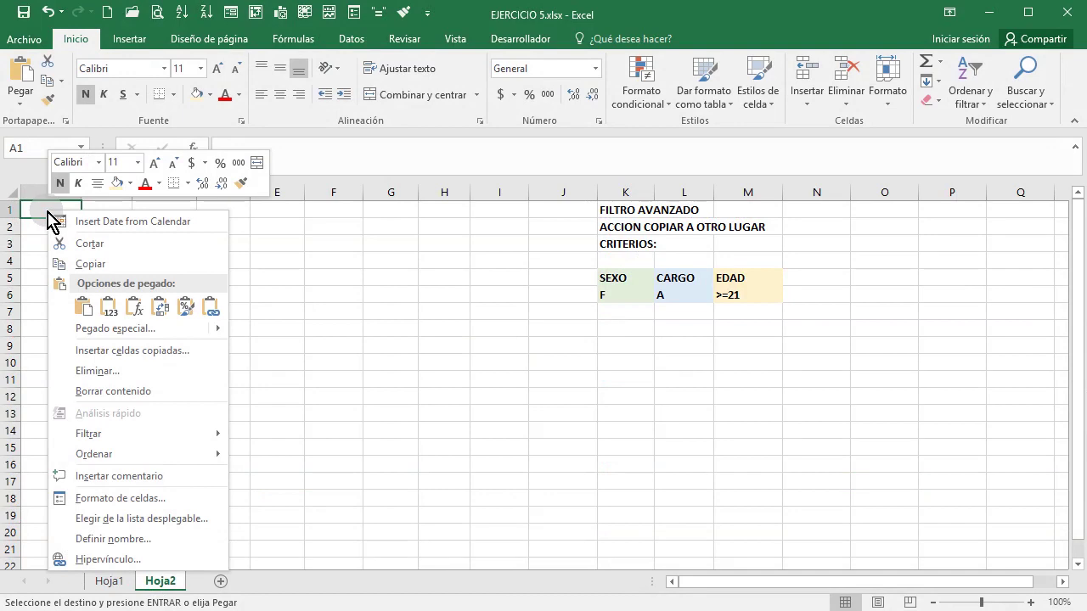
{"action": "left_click", "coordinate": [109, 311]}
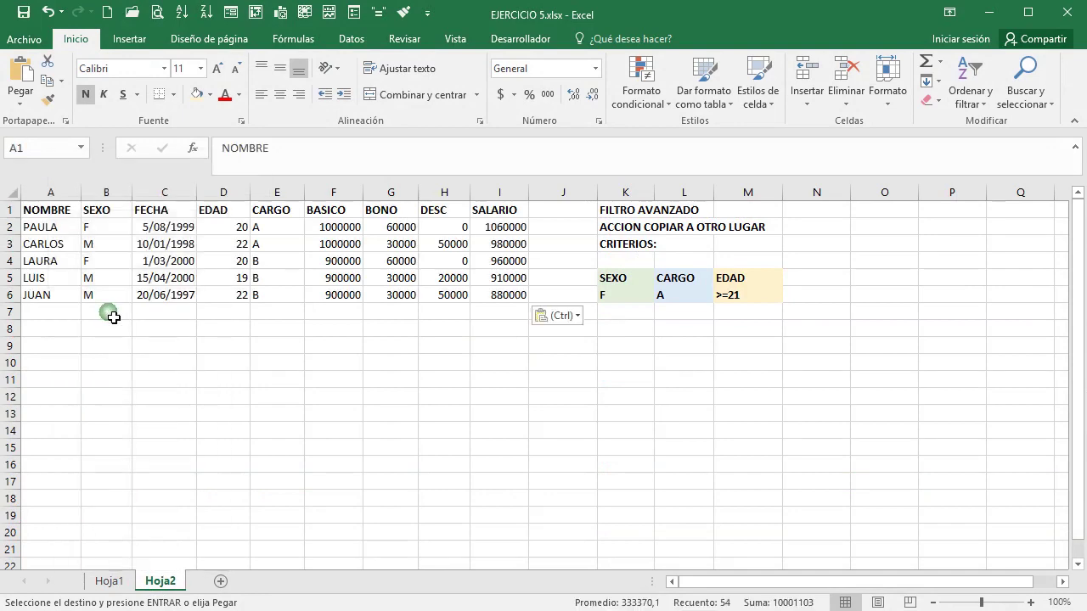
{"action": "left_click", "coordinate": [315, 398]}
{"action": "left_click", "coordinate": [258, 366]}
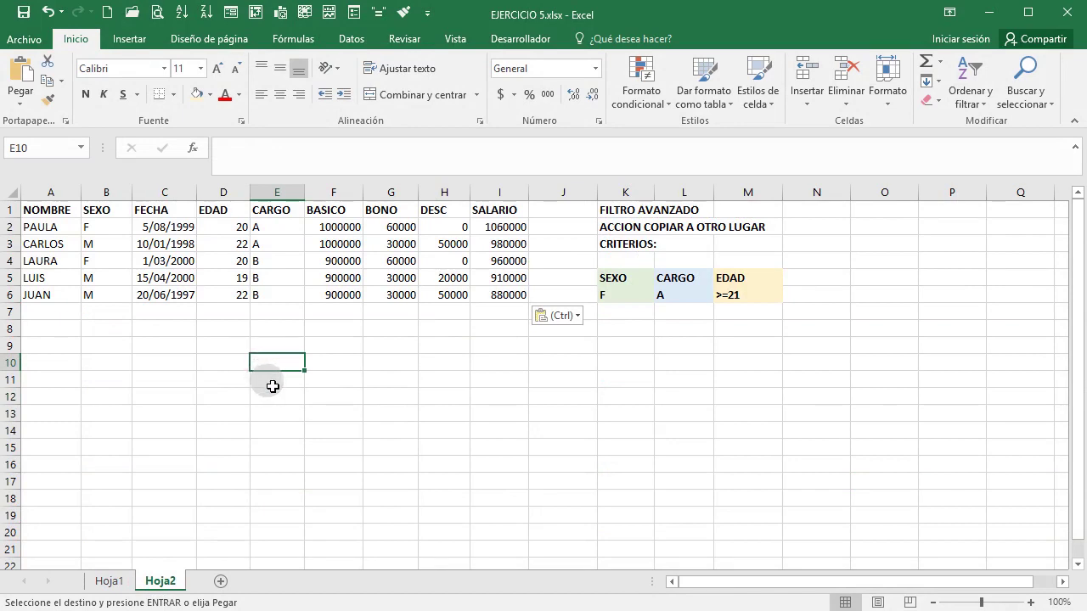
{"action": "left_click", "coordinate": [236, 373]}
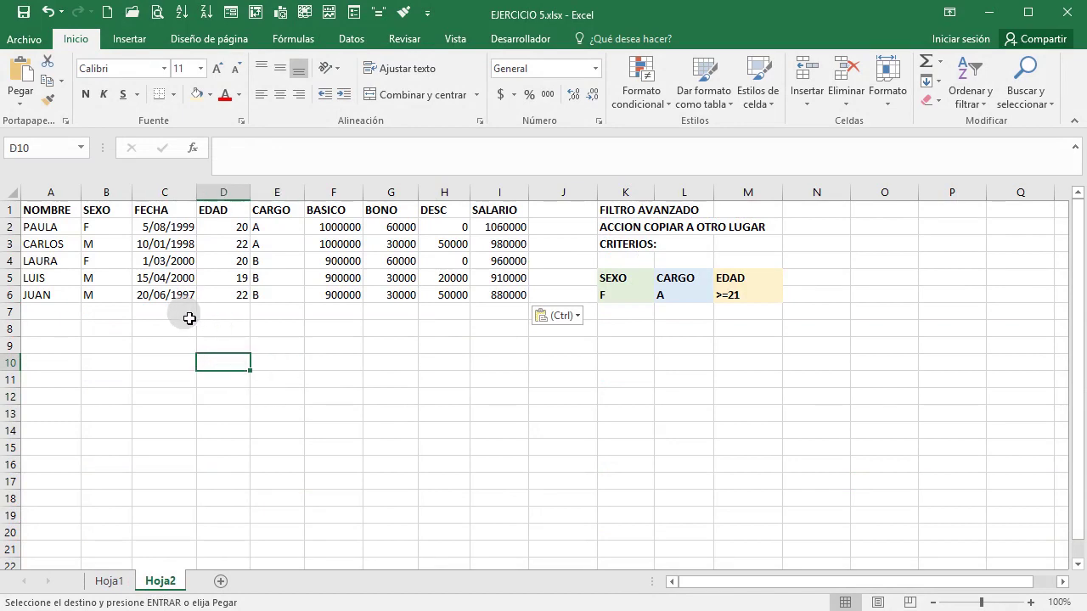
Try the General number format on the FECHA values C2:C6 in Hoja2, and return them to Fecha corta.
{"action": "left_click", "coordinate": [176, 228]}
{"action": "left_click_drag", "start_coordinate": [176, 244], "coordinate": [181, 300]}
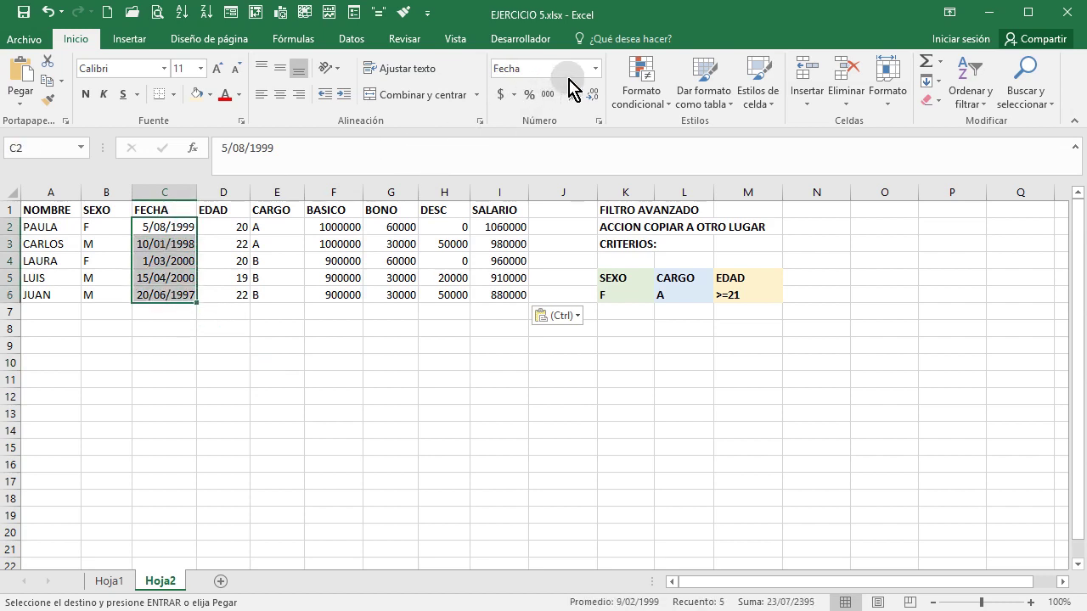
{"action": "left_click", "coordinate": [596, 68]}
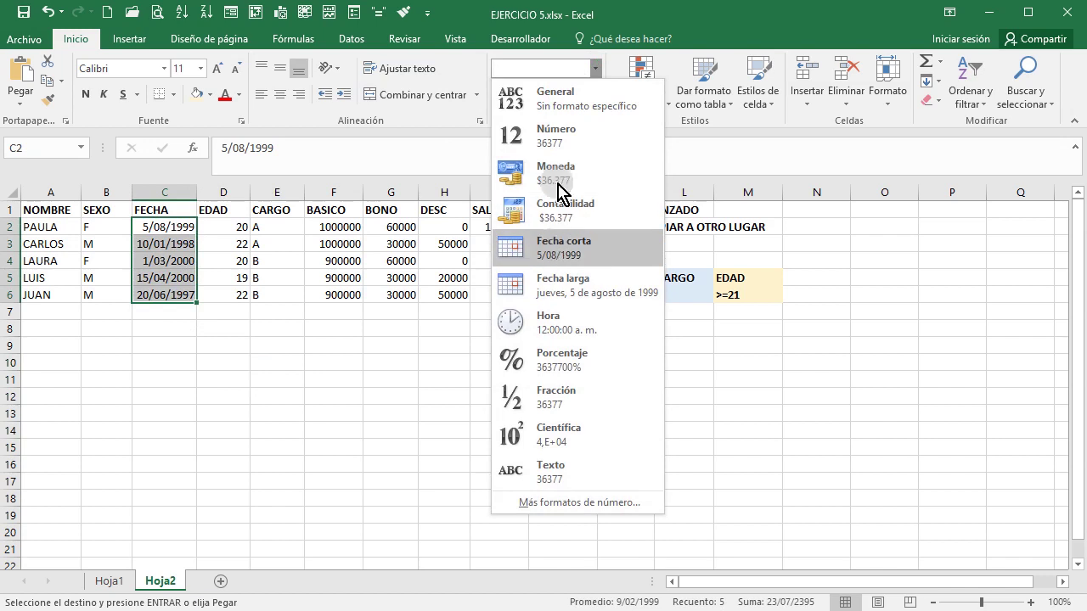
{"action": "left_click", "coordinate": [575, 102]}
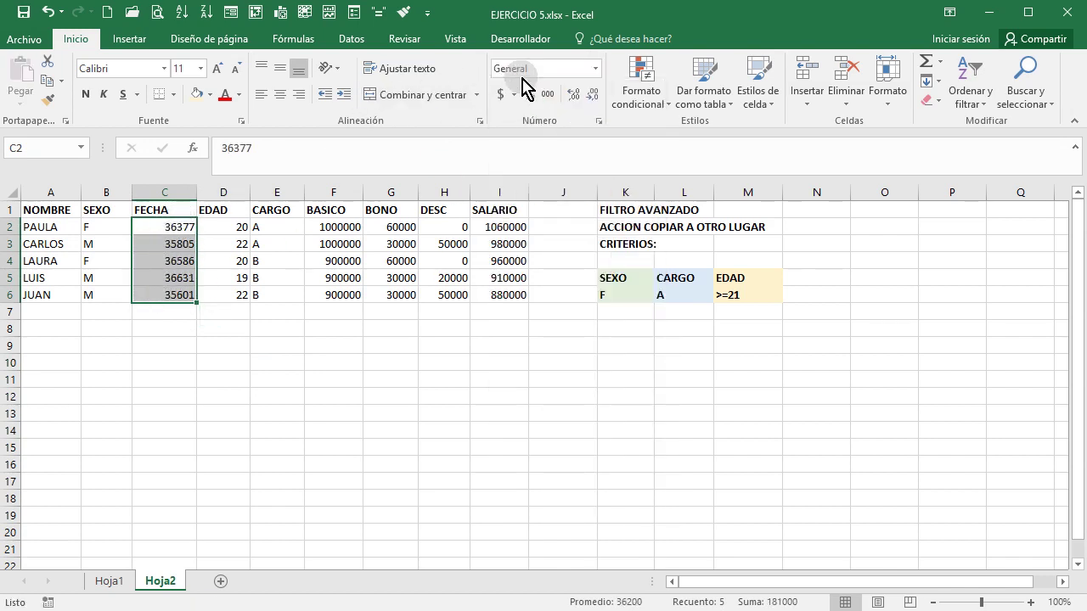
{"action": "left_click", "coordinate": [595, 68]}
{"action": "left_click", "coordinate": [569, 242]}
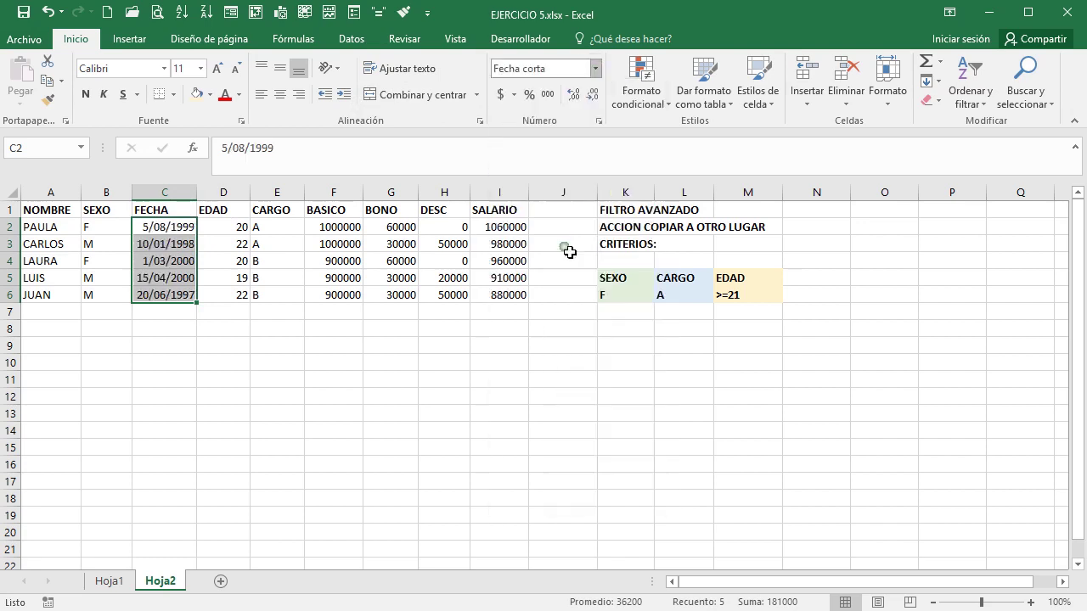
{"action": "left_click", "coordinate": [174, 243]}
{"action": "left_click", "coordinate": [329, 383]}
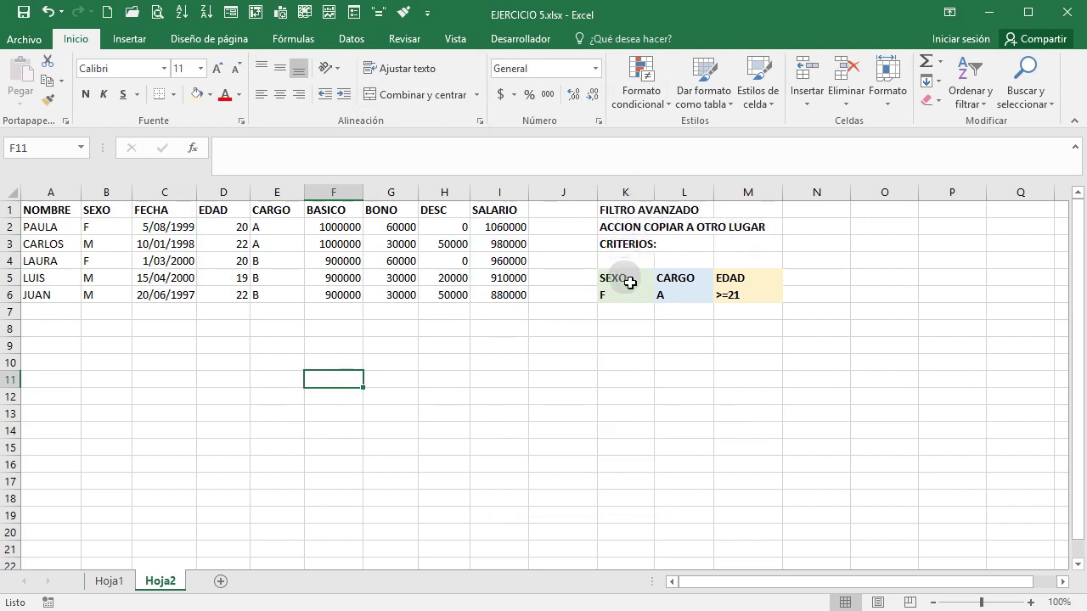
{"action": "left_click", "coordinate": [589, 362]}
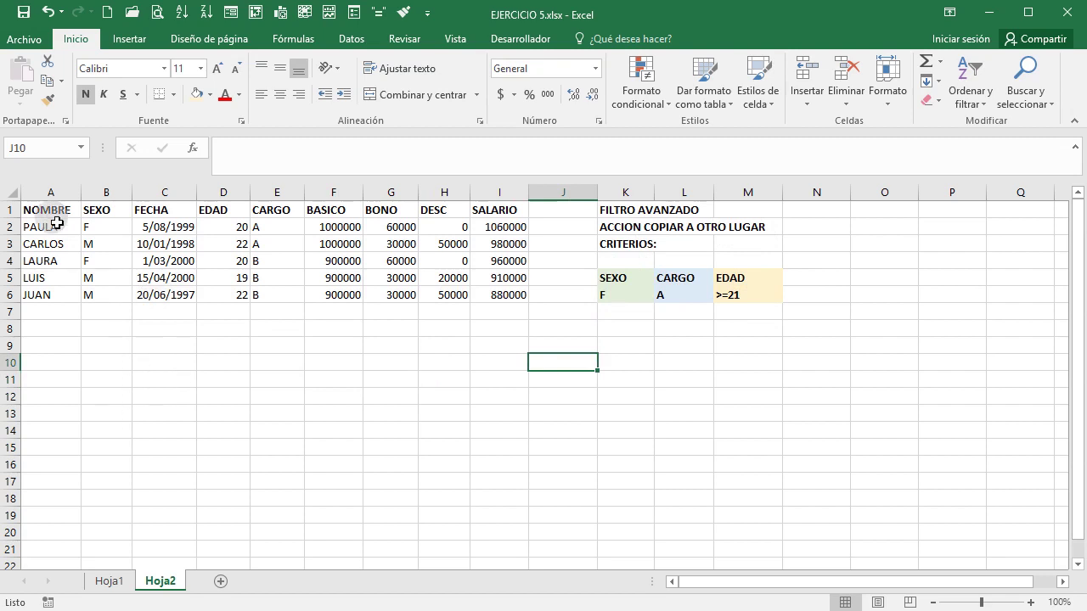
Set up an advanced filter in Hoja2 that copies to another location, with A1:I6 as the list range.
{"action": "left_click_drag", "start_coordinate": [48, 212], "coordinate": [523, 306]}
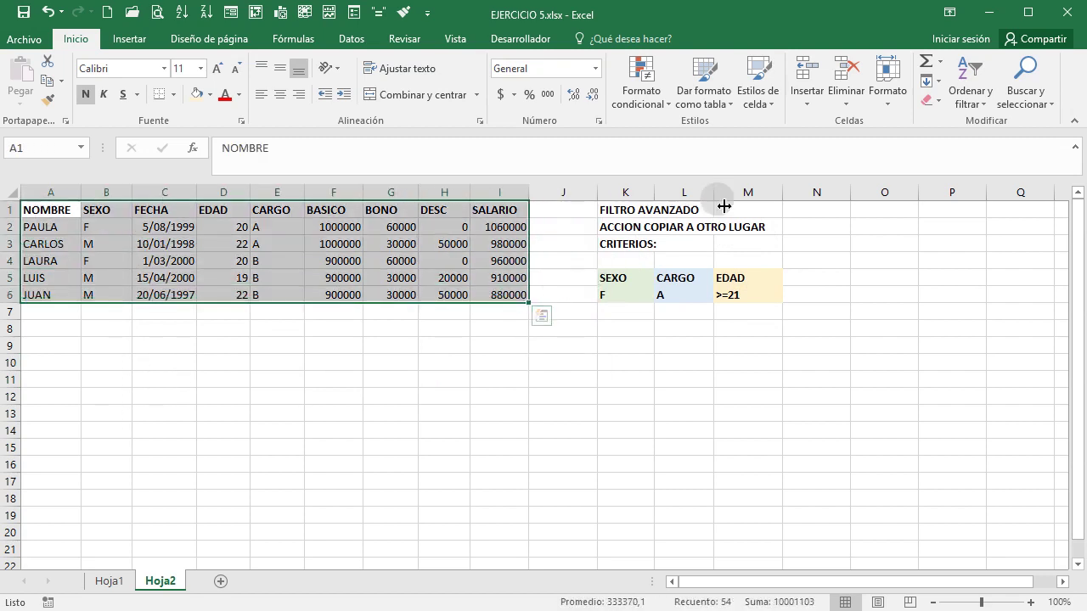
{"action": "left_click", "coordinate": [348, 39]}
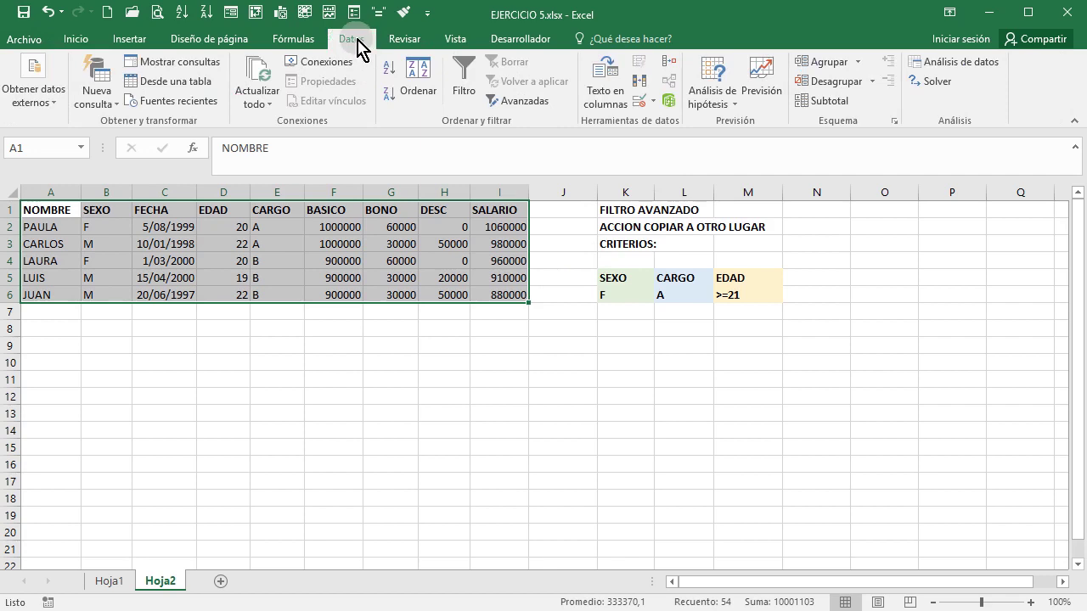
{"action": "left_click", "coordinate": [532, 105]}
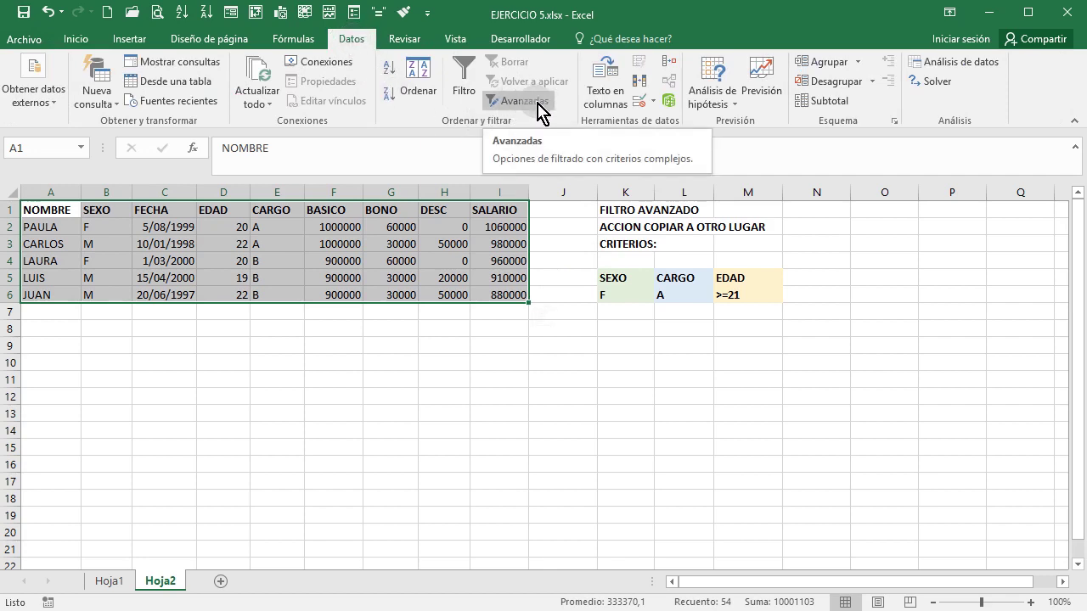
{"action": "left_click", "coordinate": [538, 105]}
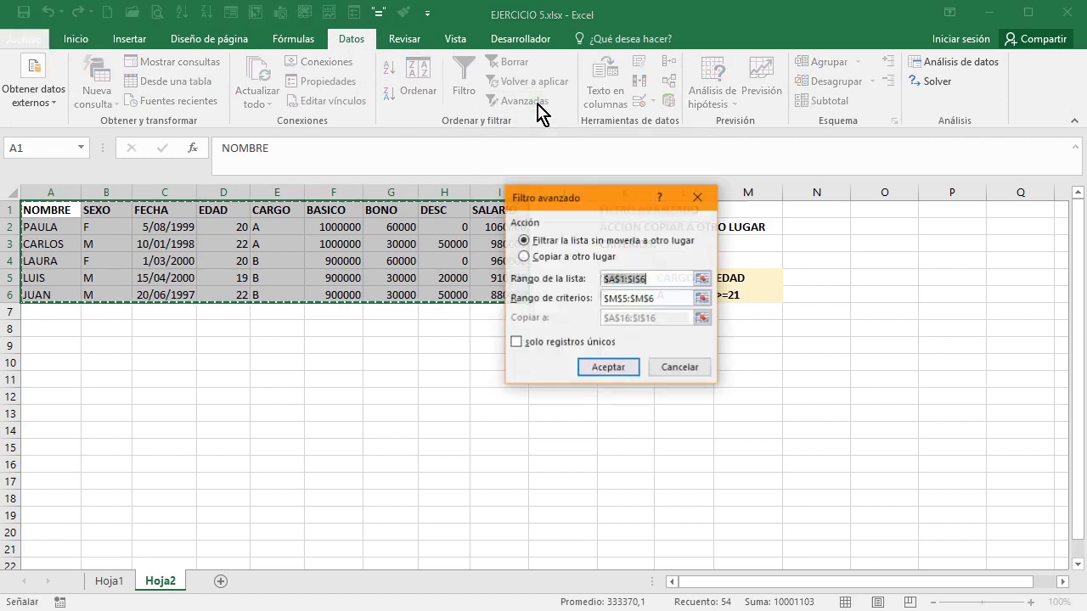
{"action": "left_click_drag", "start_coordinate": [565, 210], "coordinate": [634, 194]}
{"action": "left_click", "coordinate": [590, 314]}
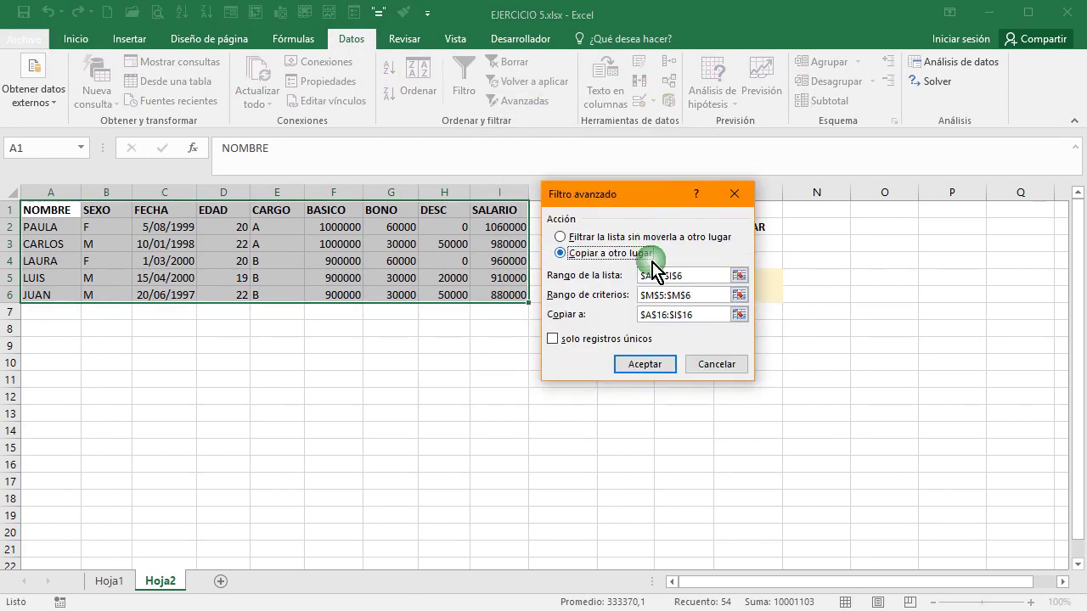
{"action": "left_click", "coordinate": [689, 275]}
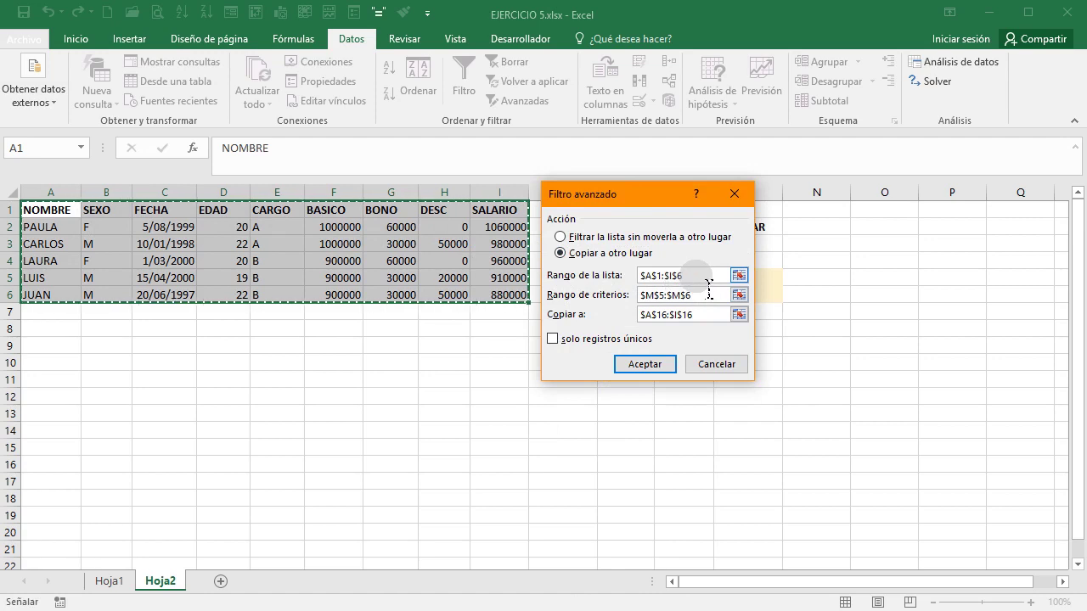
{"action": "key", "text": "BackSpace"}
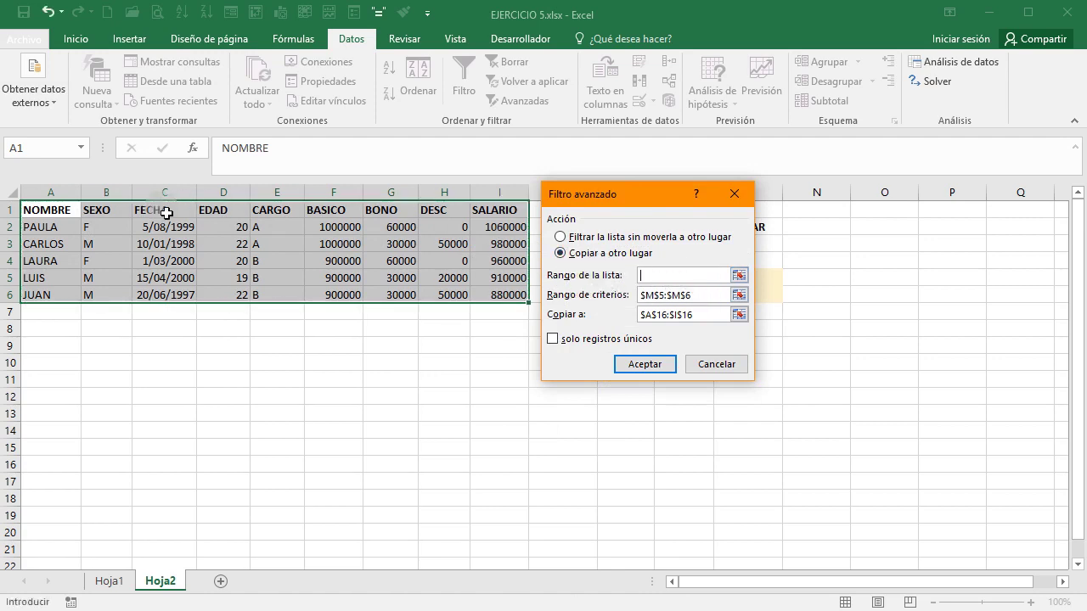
{"action": "left_click_drag", "start_coordinate": [69, 219], "coordinate": [501, 297]}
Set the filter's criteria range to the SEXO criterion K5:K6 and its destination to A8, and run it.
{"action": "left_click", "coordinate": [718, 297]}
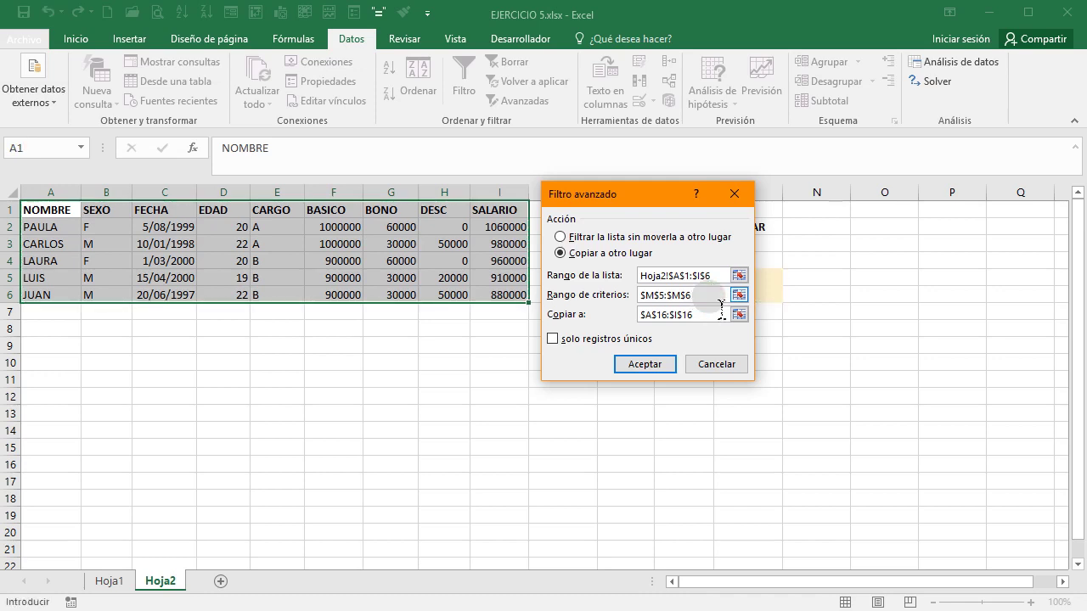
{"action": "key", "text": "BackSpace"}
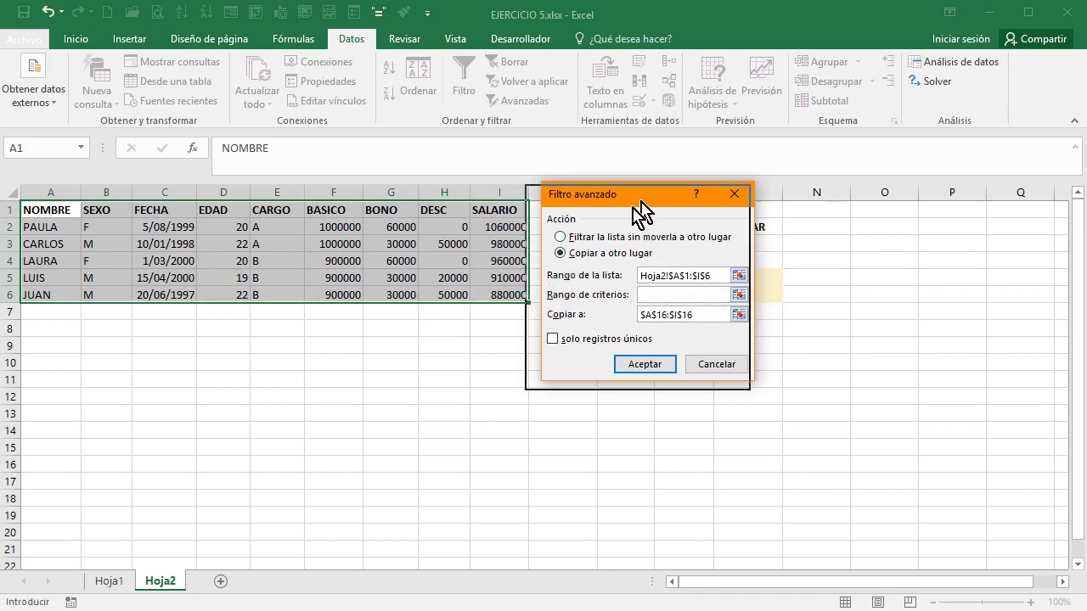
{"action": "left_click_drag", "start_coordinate": [661, 197], "coordinate": [368, 337]}
{"action": "left_click_drag", "start_coordinate": [635, 282], "coordinate": [628, 297]}
{"action": "left_click", "coordinate": [424, 454]}
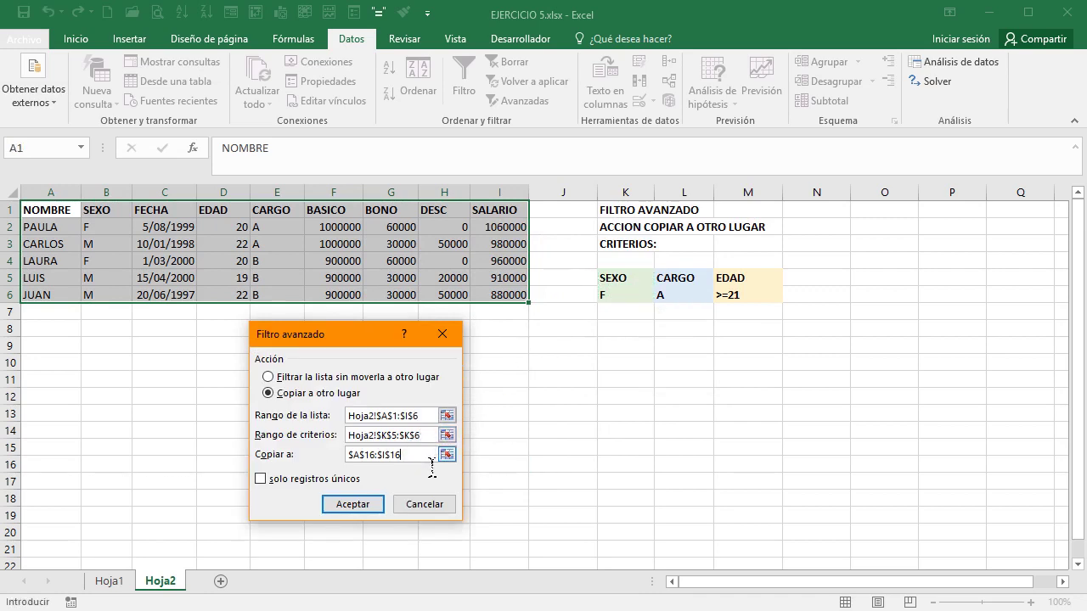
{"action": "key", "text": "BackSpace"}
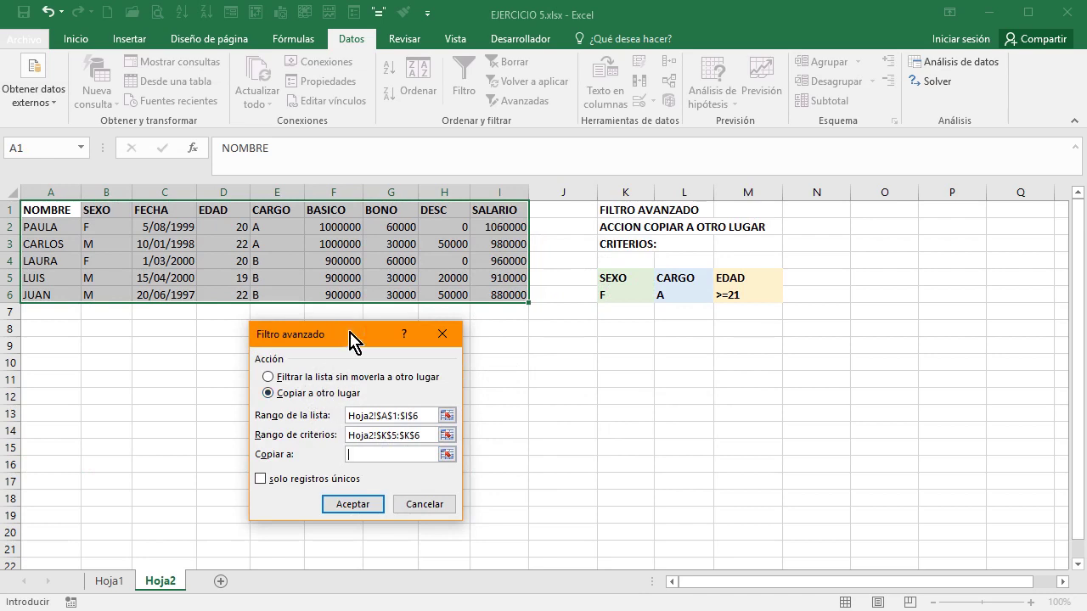
{"action": "left_click_drag", "start_coordinate": [374, 335], "coordinate": [665, 326]}
{"action": "left_click", "coordinate": [59, 336]}
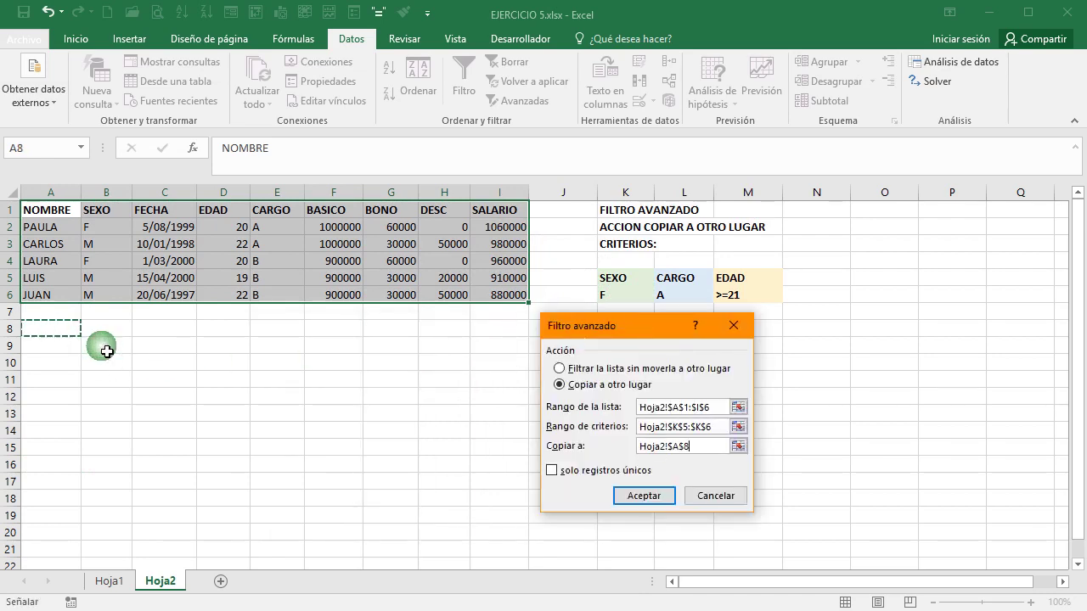
{"action": "left_click", "coordinate": [647, 496]}
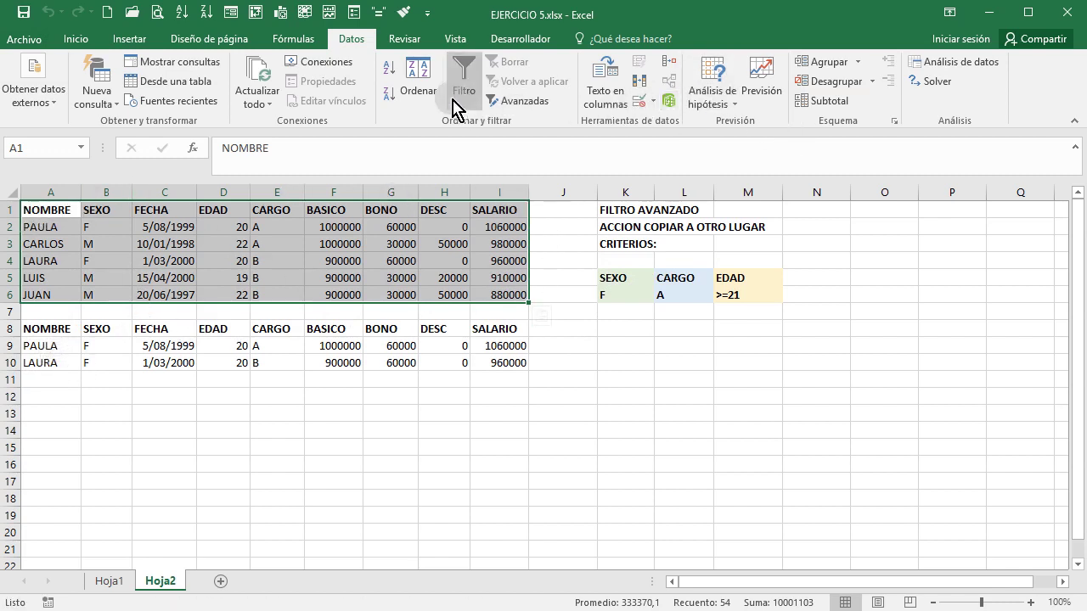
Run an advanced filter on A1:I6 with the CARGO criterion L5:L6, copying the results to A12.
{"action": "left_click", "coordinate": [528, 101]}
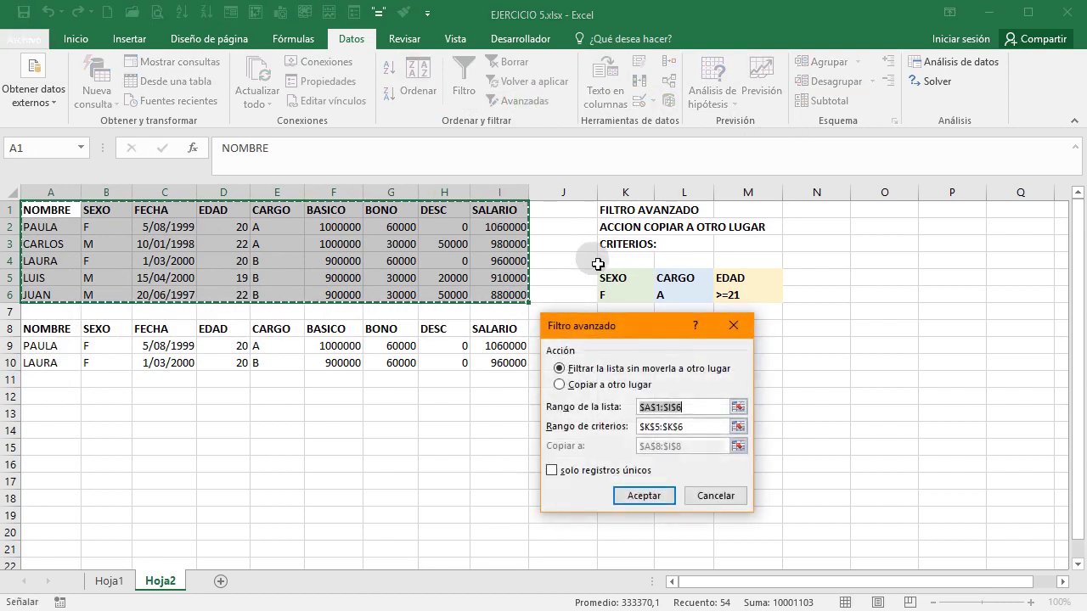
{"action": "left_click", "coordinate": [561, 384]}
{"action": "left_click", "coordinate": [689, 408]}
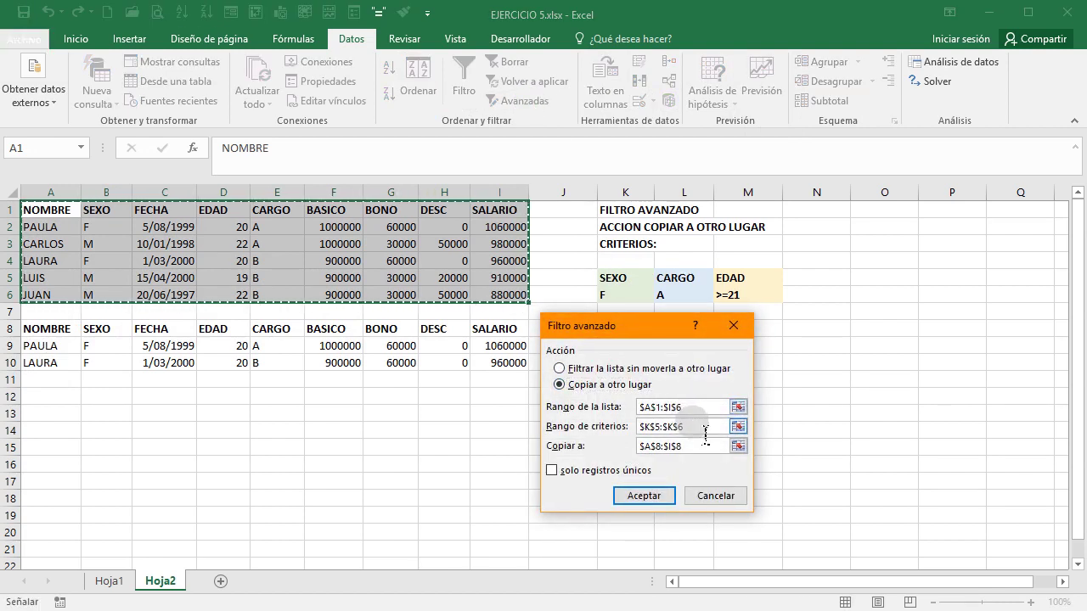
{"action": "left_click", "coordinate": [693, 426]}
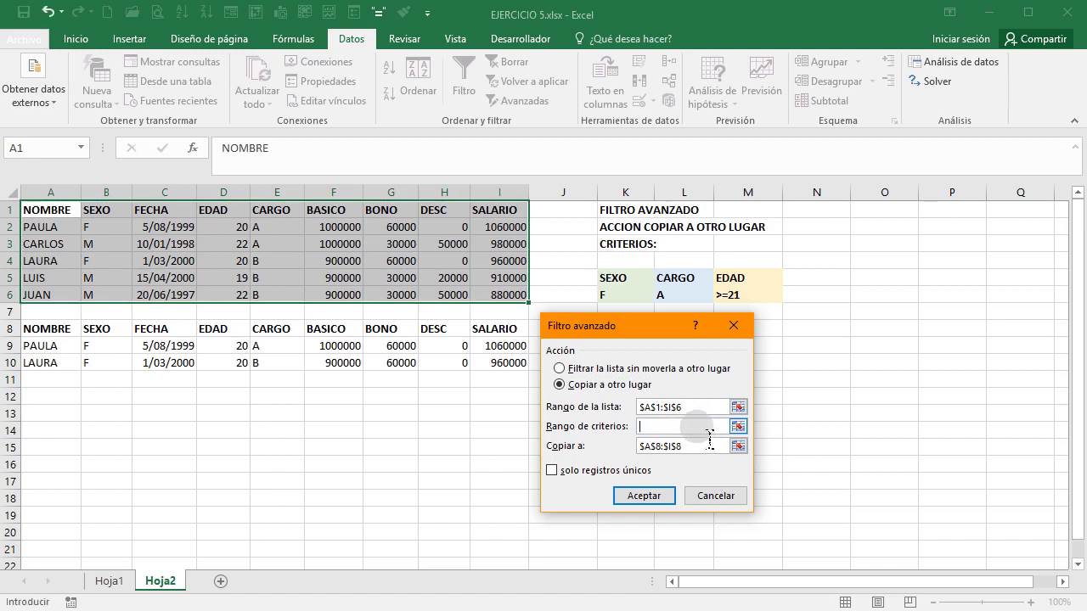
{"action": "left_click_drag", "start_coordinate": [649, 325], "coordinate": [593, 348]}
{"action": "left_click_drag", "start_coordinate": [687, 281], "coordinate": [686, 298]}
{"action": "left_click_drag", "start_coordinate": [636, 469], "coordinate": [525, 480]}
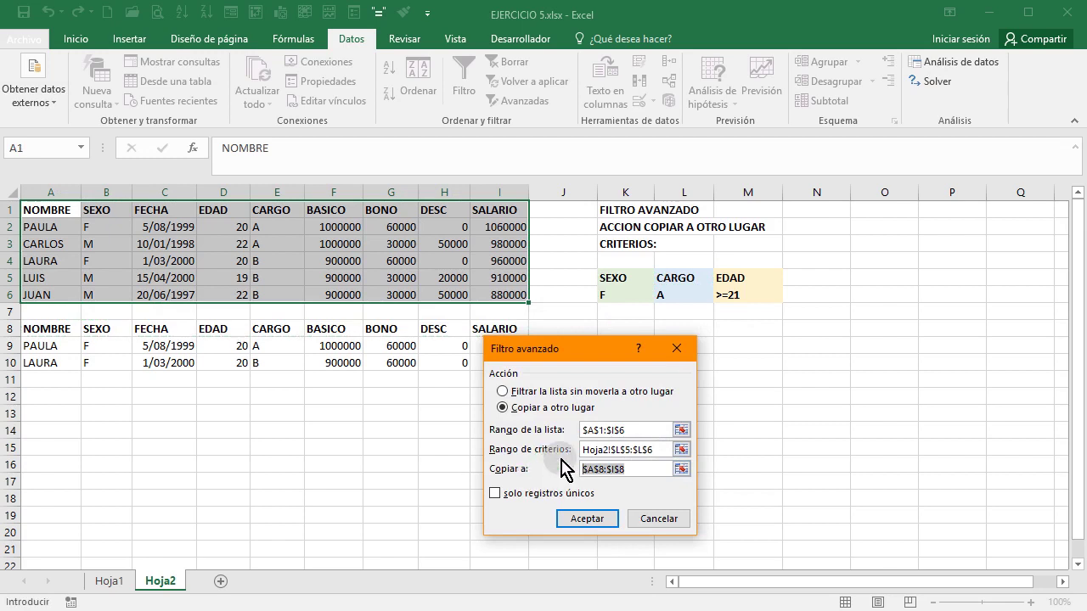
{"action": "key", "text": "BackSpace"}
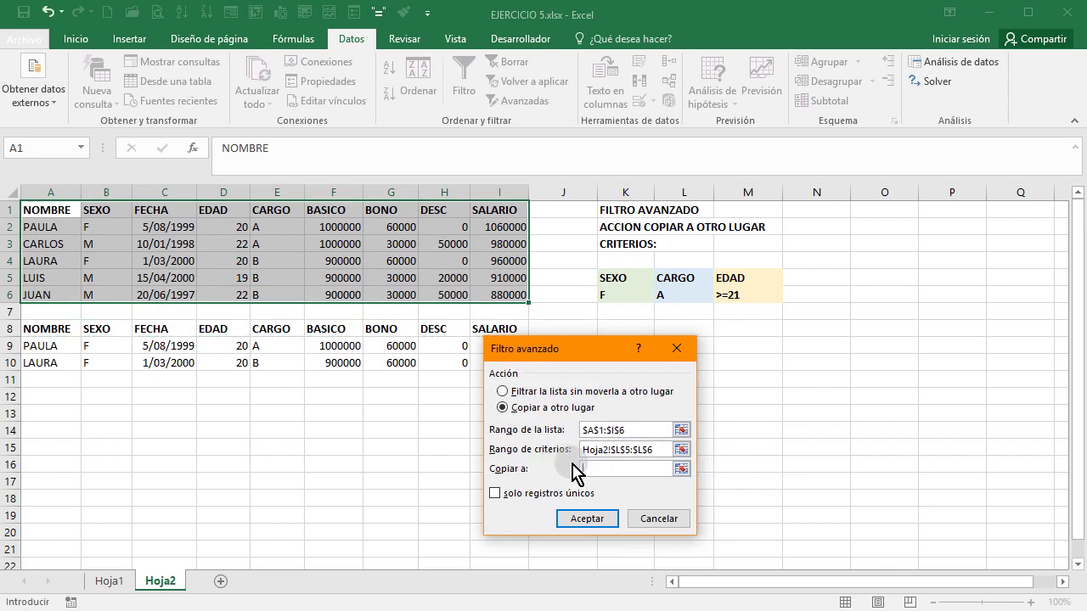
{"action": "left_click", "coordinate": [62, 403]}
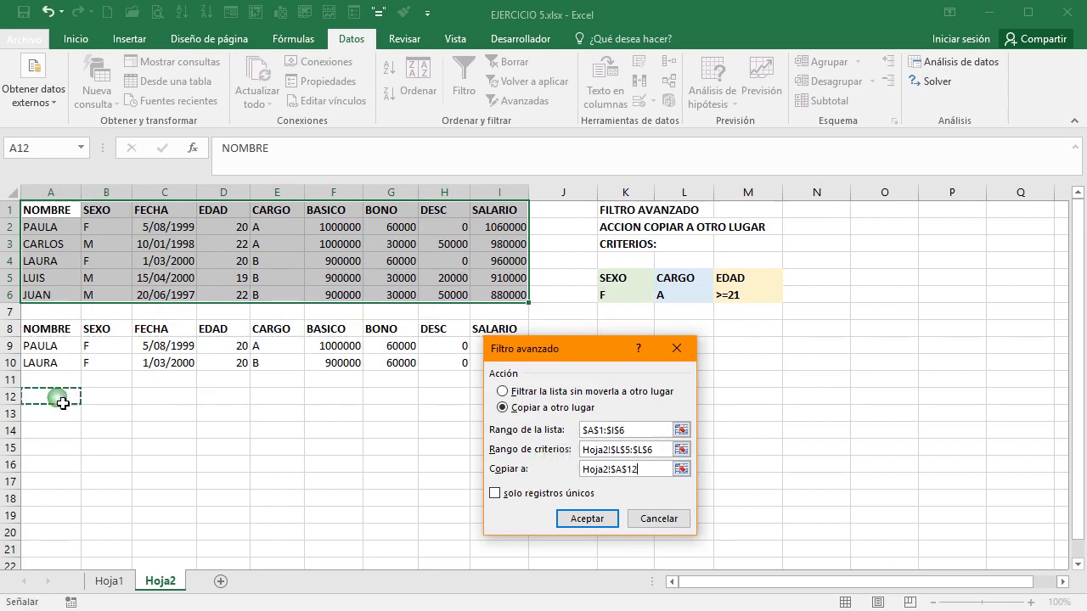
{"action": "left_click", "coordinate": [594, 521]}
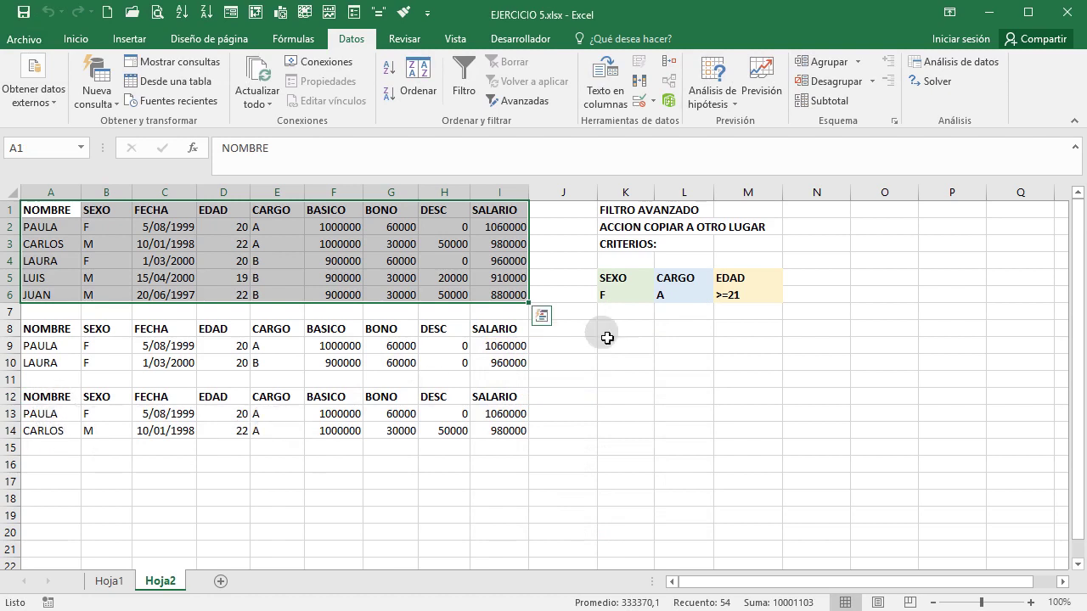
Set up another advanced filter on A1:I6 that copies to another location, with the EDAD criterion M5:M6 as criteria range.
{"action": "left_click", "coordinate": [525, 101]}
{"action": "left_click", "coordinate": [582, 450]}
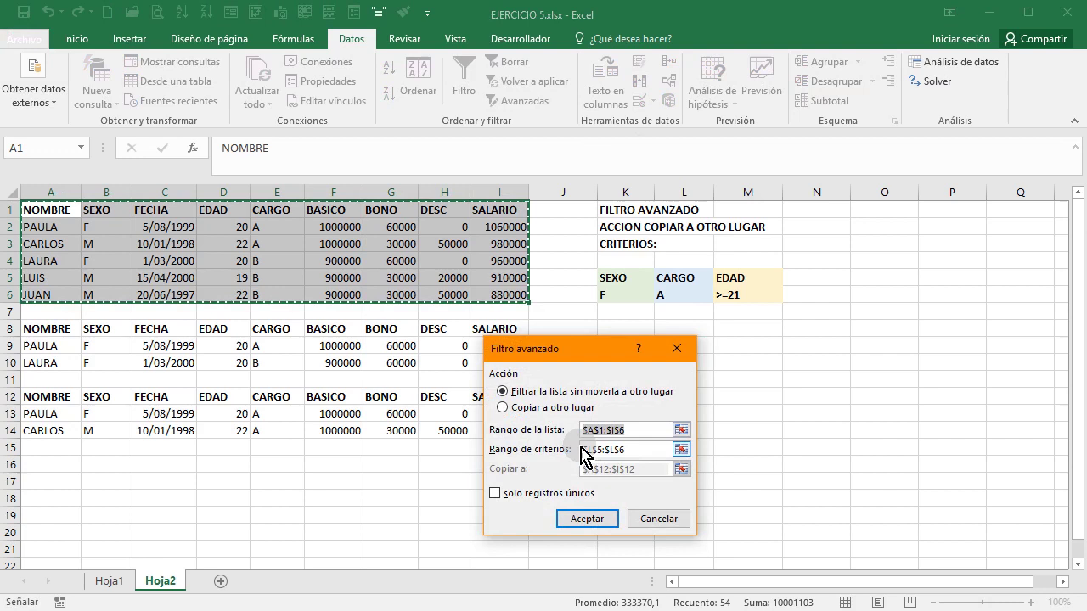
{"action": "left_click", "coordinate": [521, 408]}
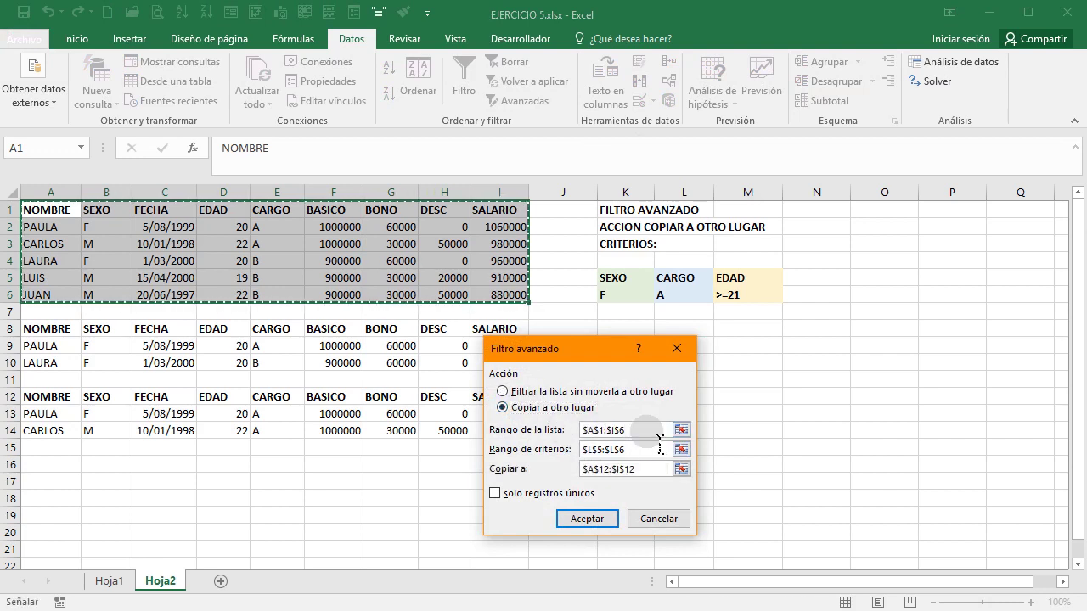
{"action": "left_click_drag", "start_coordinate": [647, 432], "coordinate": [544, 438]}
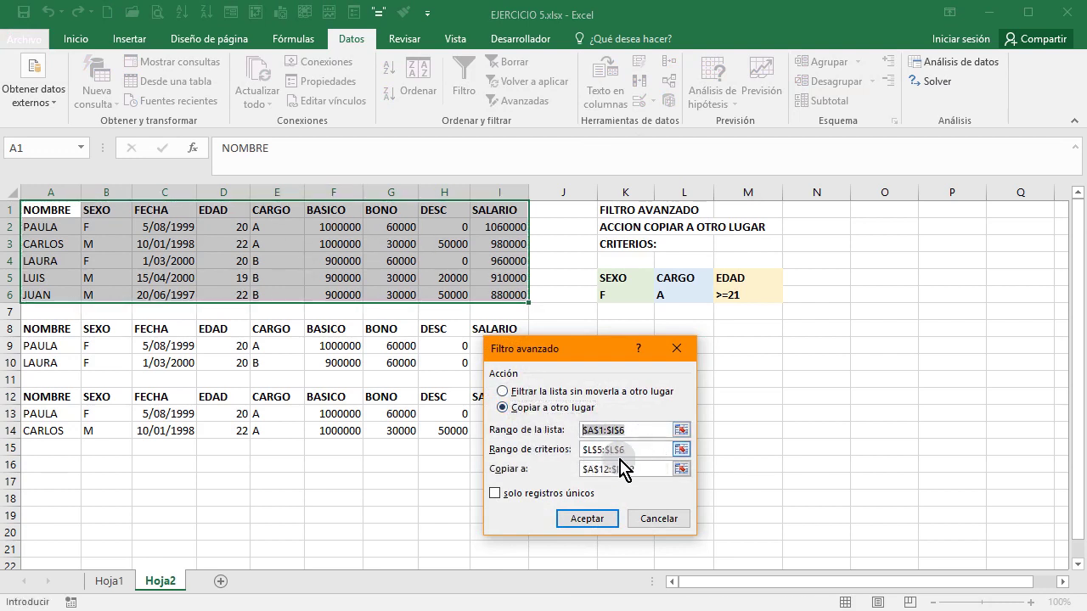
{"action": "left_click_drag", "start_coordinate": [643, 450], "coordinate": [565, 451]}
{"action": "key", "text": "Delete"}
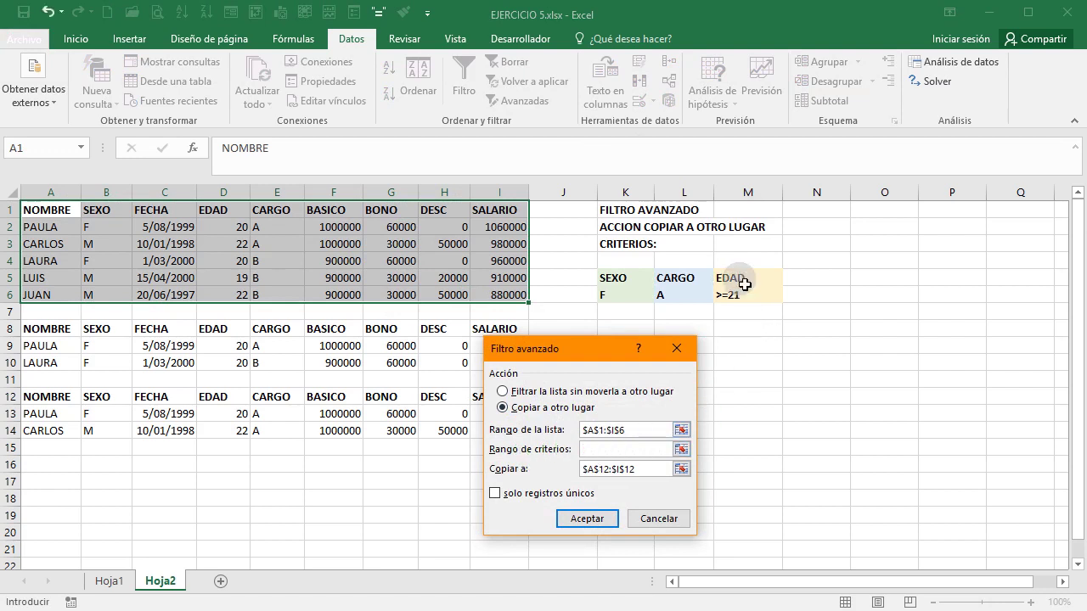
{"action": "left_click_drag", "start_coordinate": [732, 279], "coordinate": [737, 298]}
Replace the filter's copy destination with K12, run the filter, and review the copied rows.
{"action": "left_click_drag", "start_coordinate": [651, 469], "coordinate": [528, 478]}
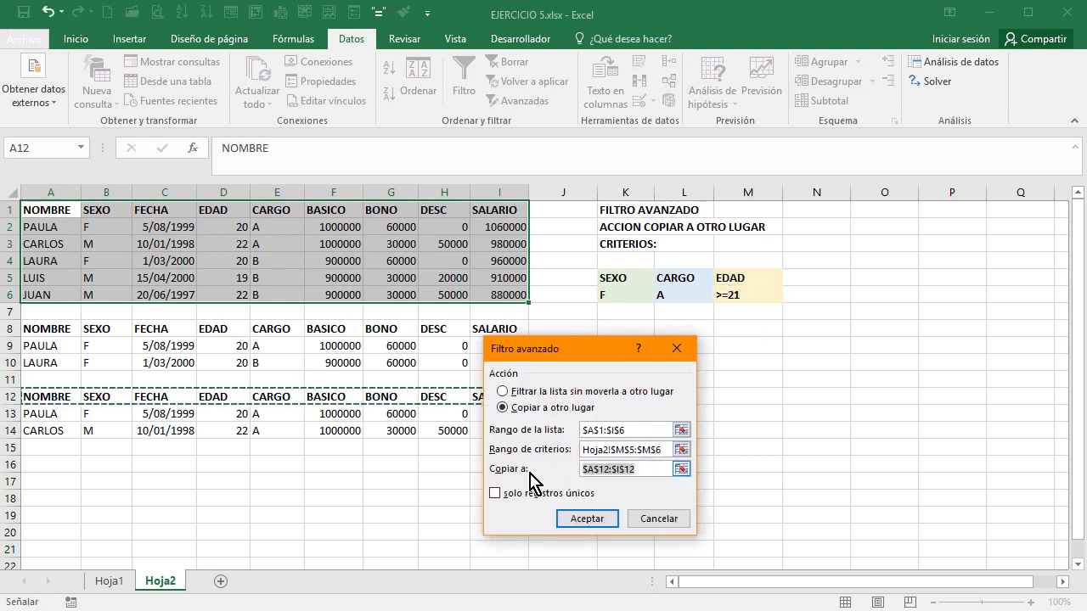
{"action": "key", "text": "Delete"}
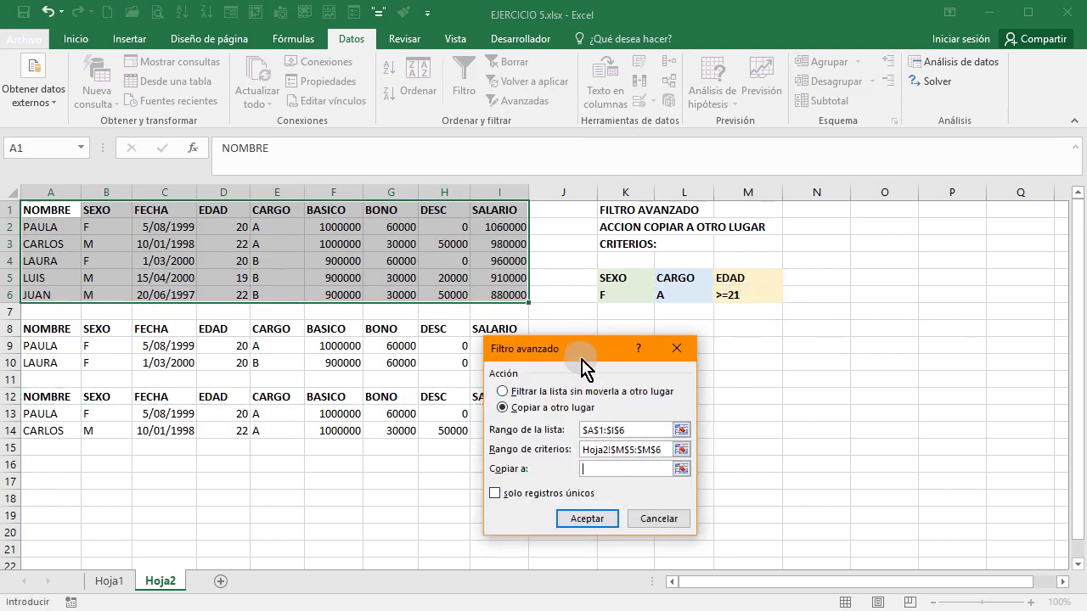
{"action": "left_click_drag", "start_coordinate": [578, 353], "coordinate": [289, 161]}
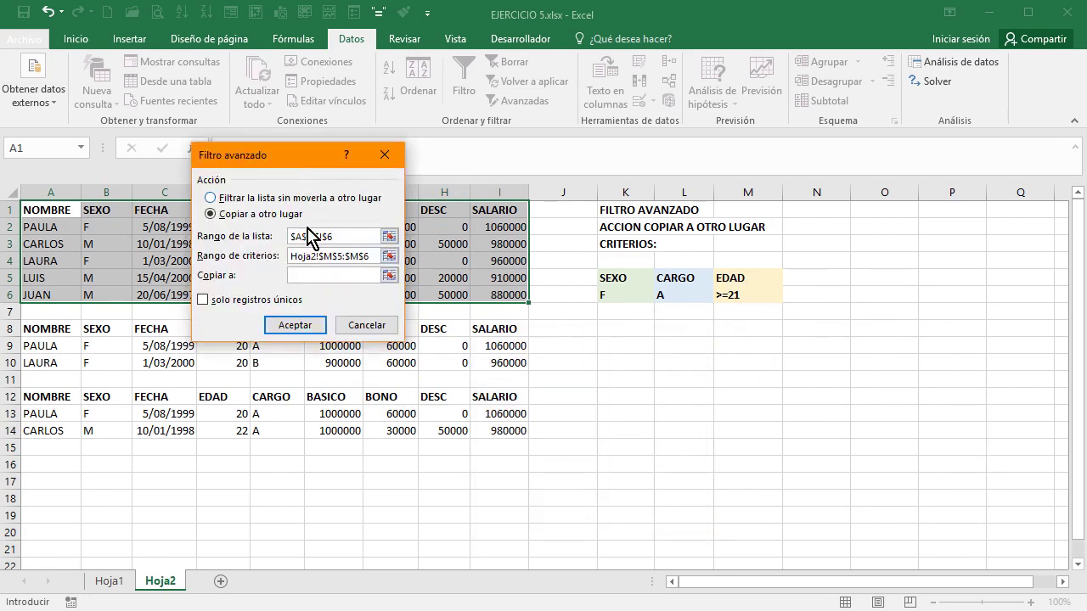
{"action": "left_click", "coordinate": [622, 401]}
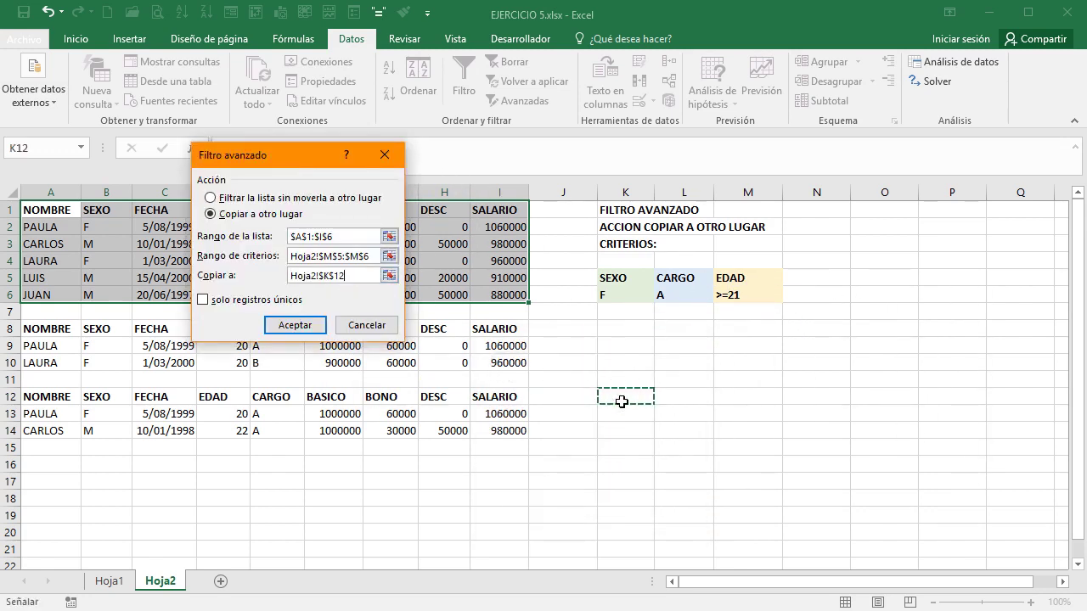
{"action": "left_click", "coordinate": [297, 327]}
{"action": "left_click", "coordinate": [701, 460]}
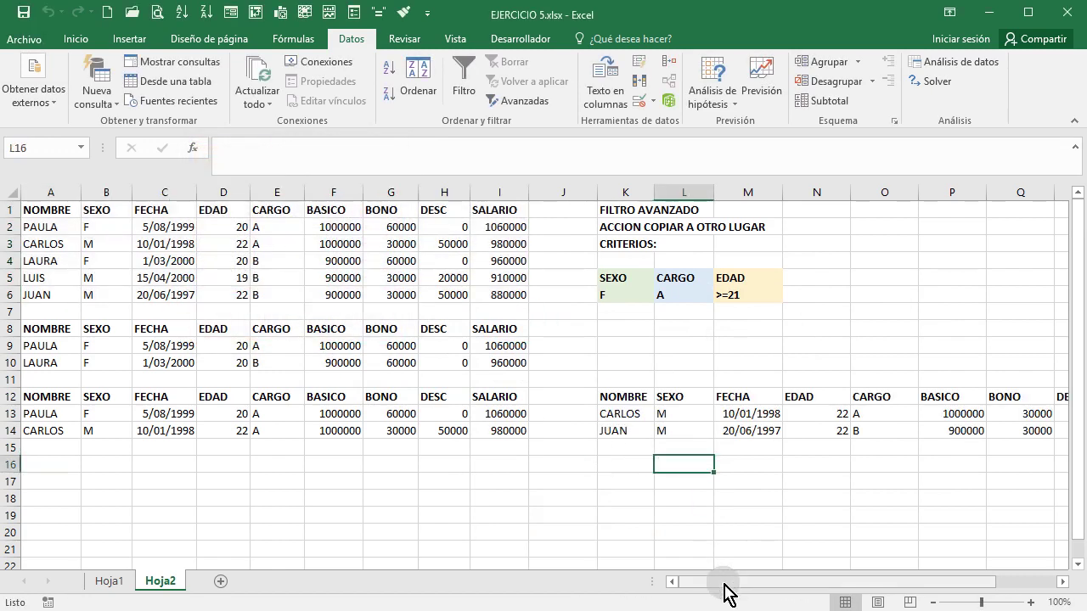
{"action": "mouse_move", "coordinate": [722, 584]}
{"action": "left_mouse_down"}
{"action": "mouse_move", "coordinate": [804, 586]}
{"action": "mouse_move", "coordinate": [706, 584]}
{"action": "left_mouse_up"}
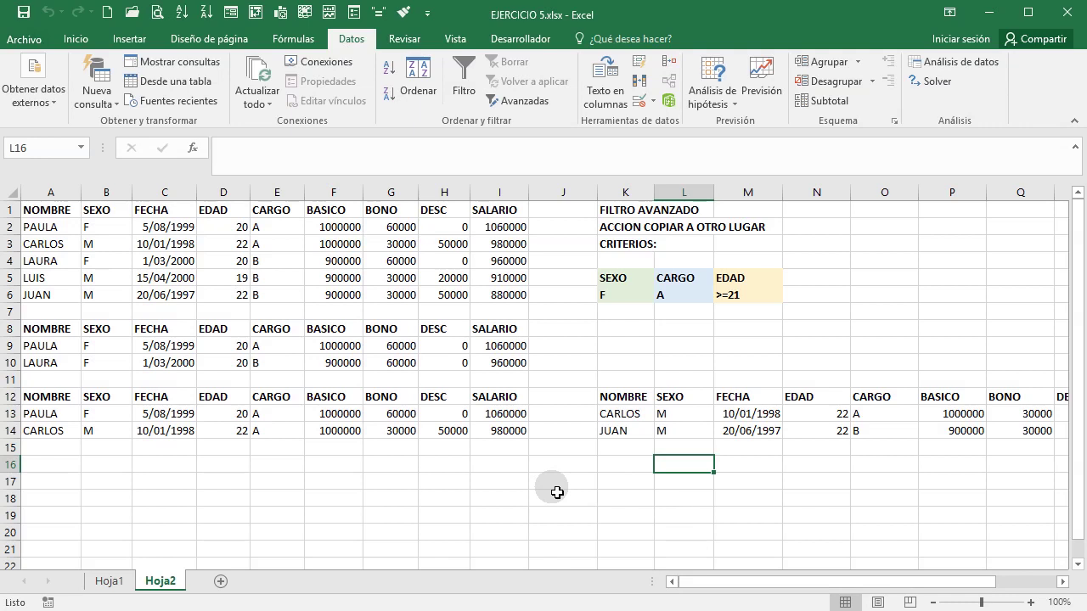
Check both sheets, return to Hoja1, and open the Save As dialog for the workbook on this PC.
{"action": "left_click", "coordinate": [110, 581]}
{"action": "left_click", "coordinate": [158, 581]}
{"action": "left_click", "coordinate": [112, 582]}
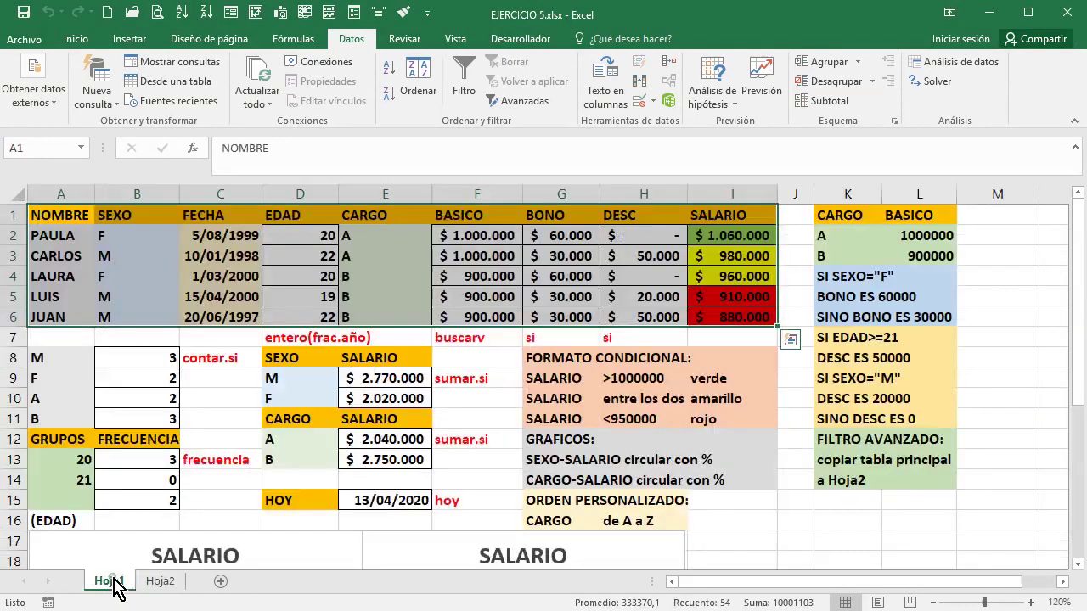
{"action": "left_click", "coordinate": [161, 584]}
{"action": "left_click", "coordinate": [112, 581]}
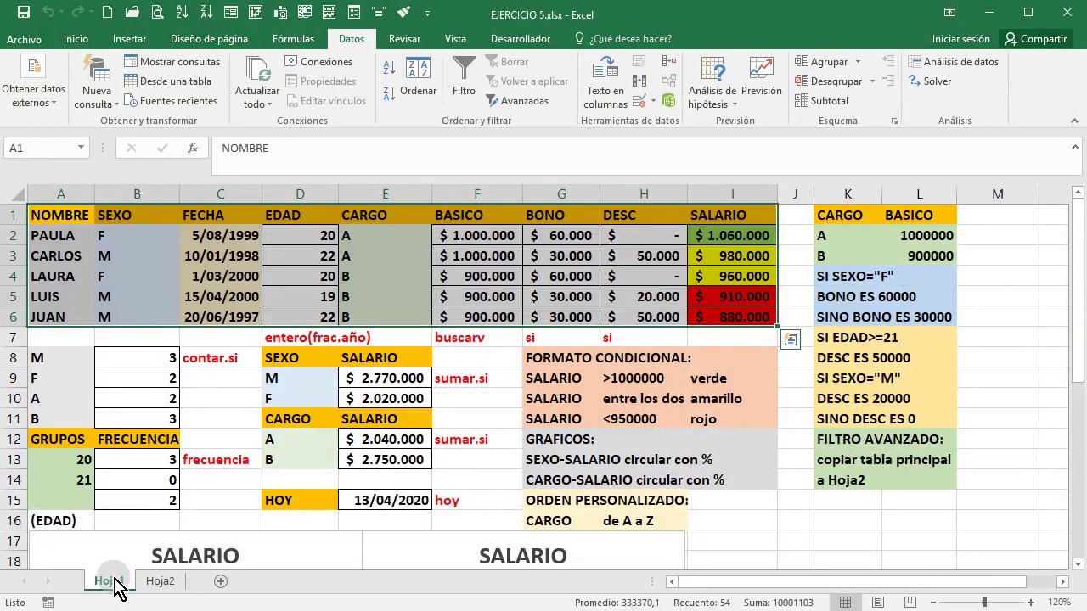
{"action": "left_click", "coordinate": [26, 39]}
{"action": "left_click", "coordinate": [55, 212]}
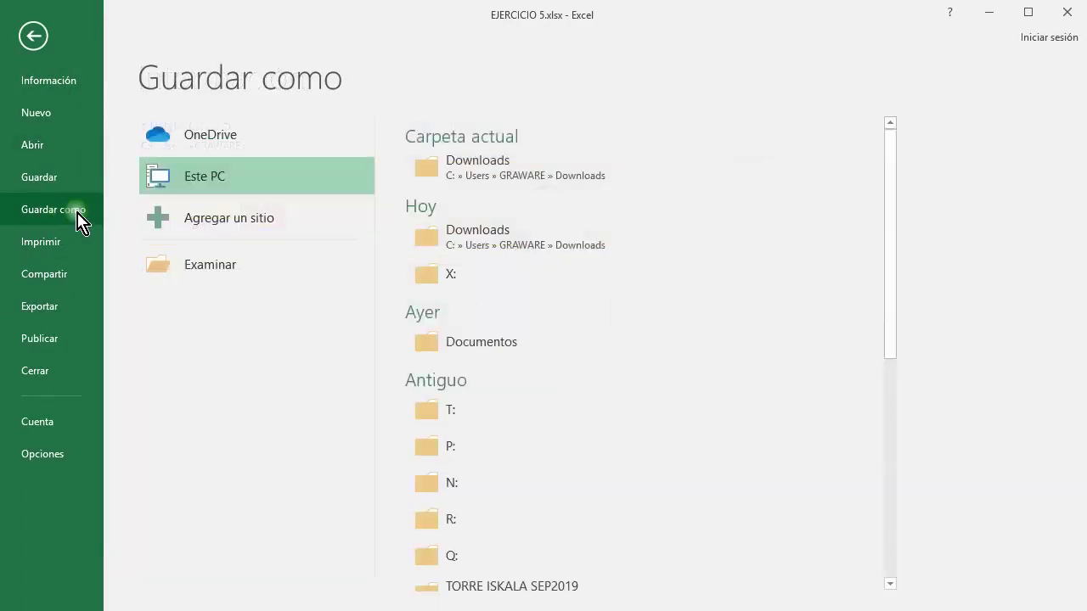
{"action": "left_click", "coordinate": [244, 278]}
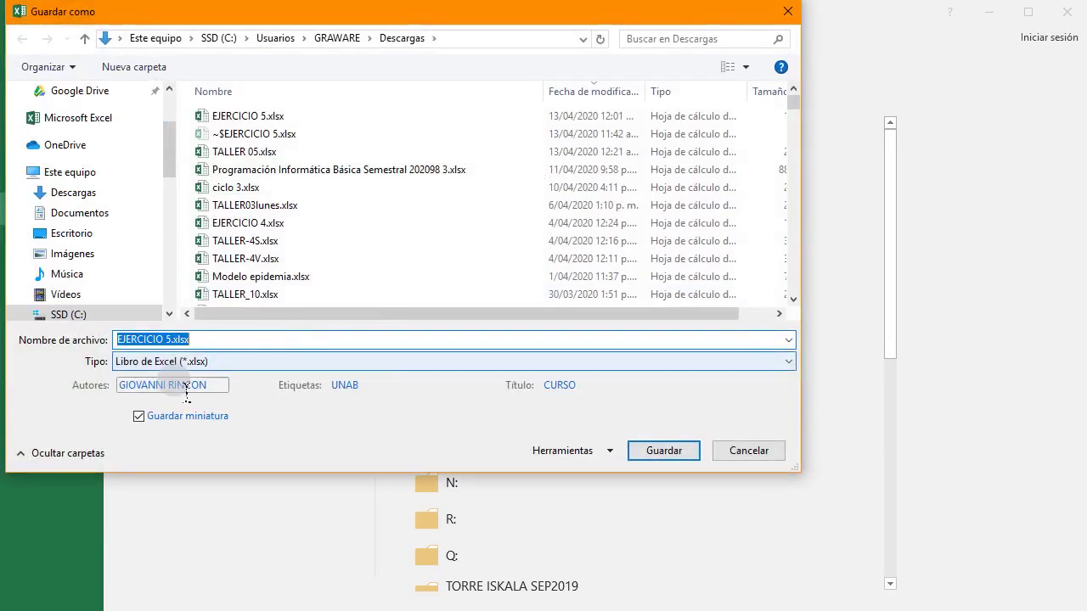